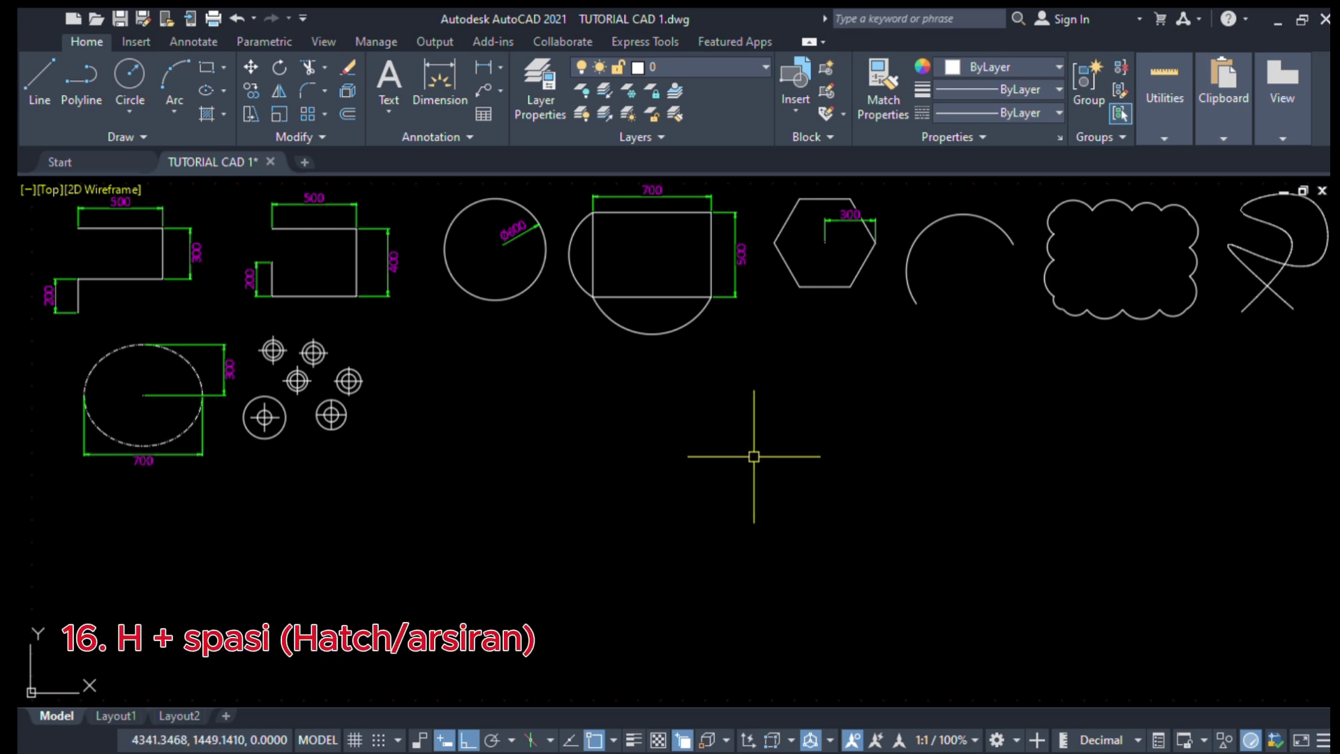
# Draw an upright rectangle in the empty area beside the group of small concentric circles
pyautogui.scroll(2, 293, 398)
pyautogui.scroll(2, 333, 374)
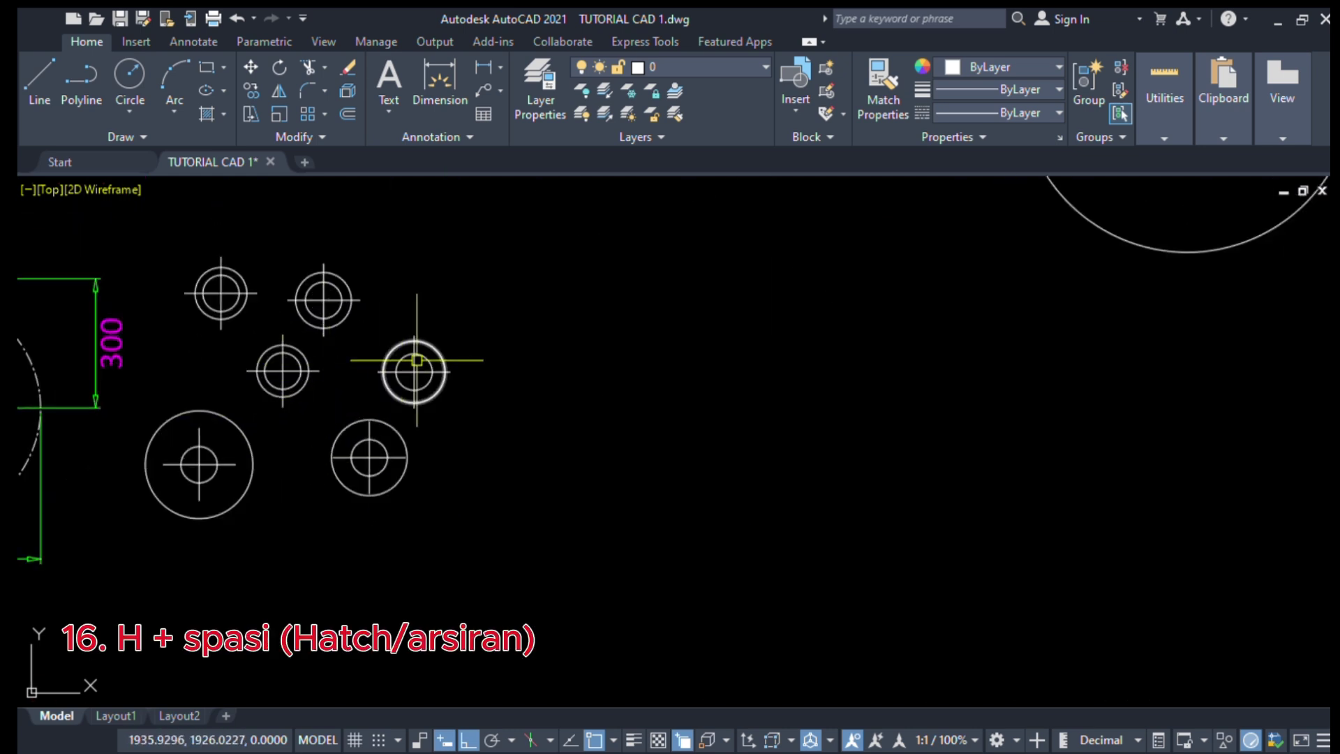
pyautogui.moveTo(412, 367); pyautogui.dragTo(340, 458, button='middle')
pyautogui.scroll(-2, 492, 520)
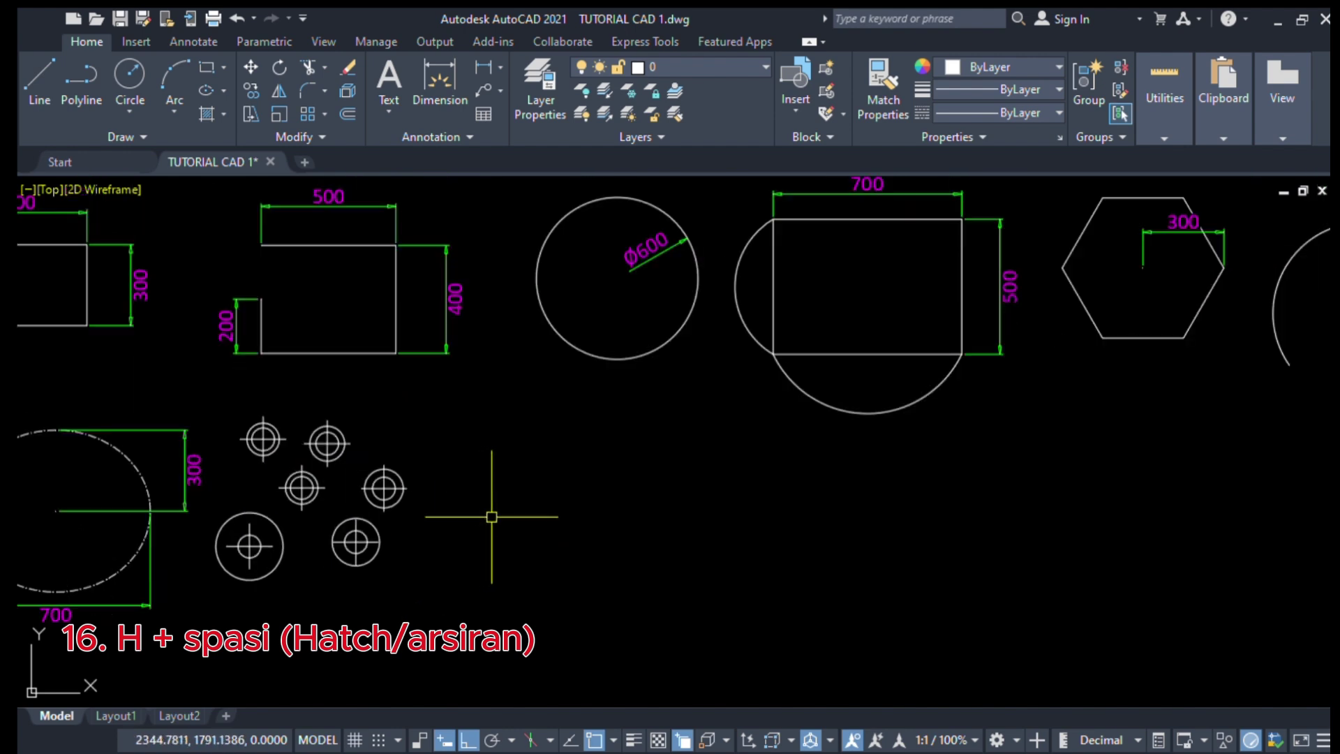
pyautogui.write('rec')
pyautogui.press('space')
pyautogui.click(492, 435)
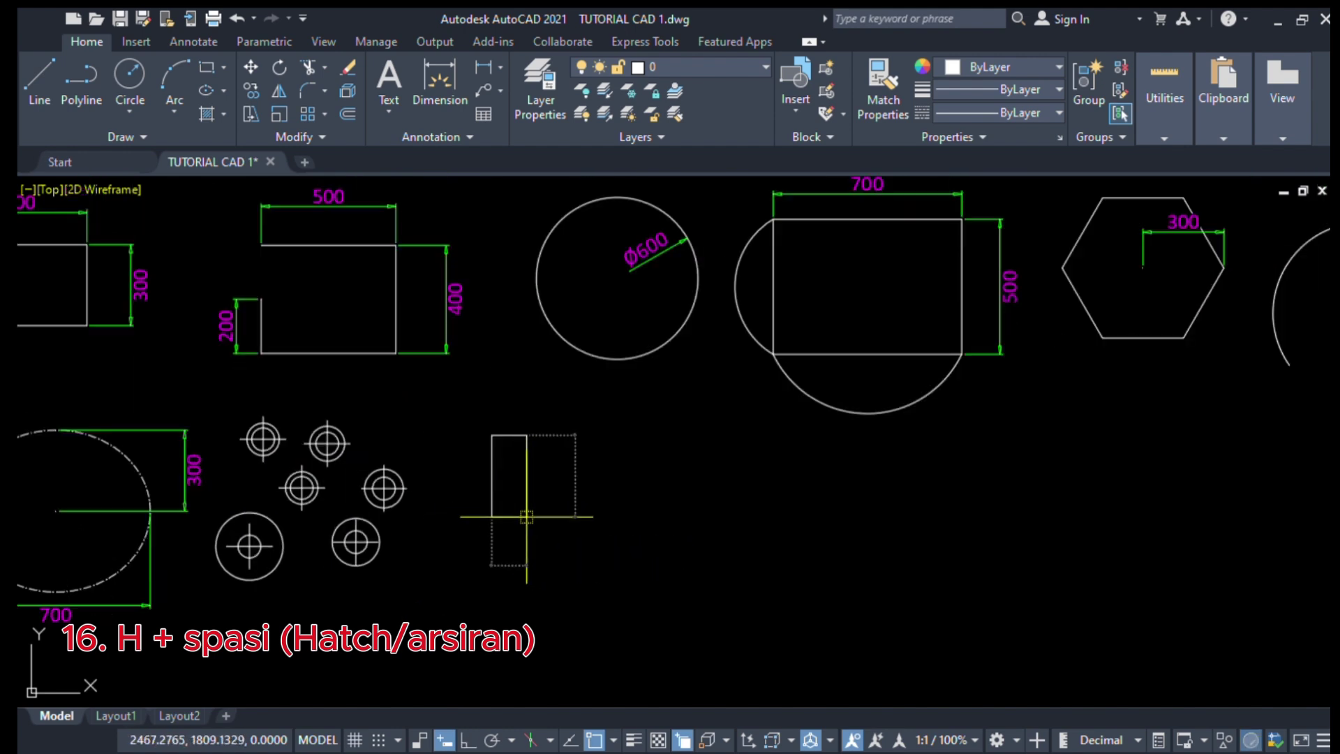
pyautogui.click(622, 598)
pyautogui.moveTo(617, 557); pyautogui.dragTo(608, 520, button='middle')
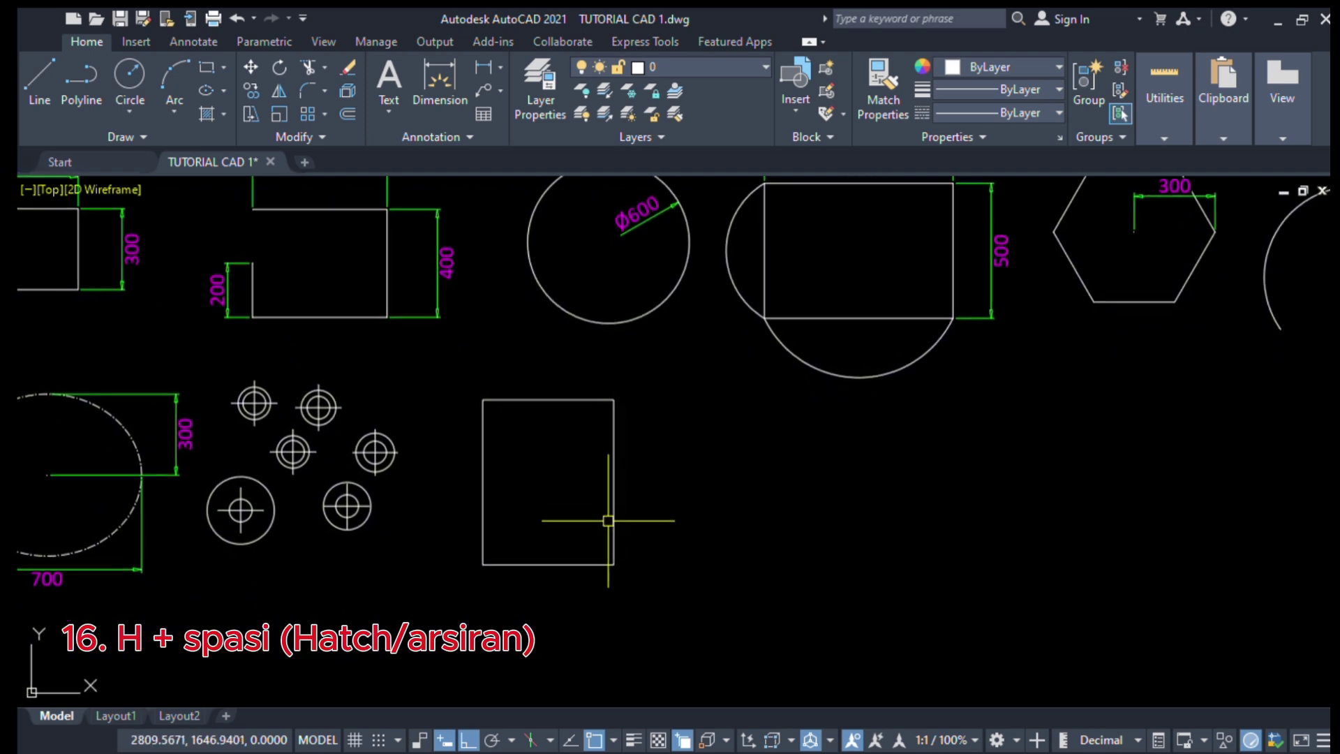
# Draw a large circle centred on the rectangle's right edge, below its midpoint, overlapping the lower-right corner
pyautogui.write('c')
pyautogui.press('space')
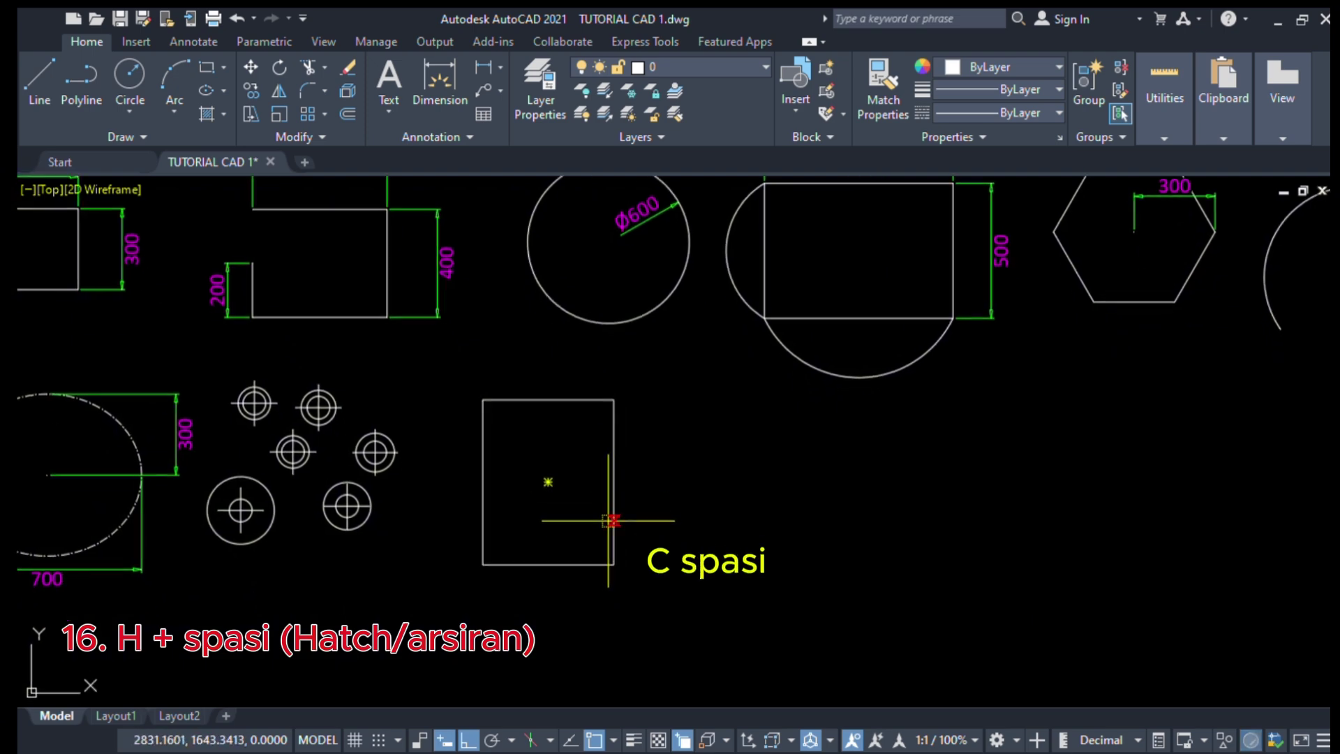
pyautogui.click(613, 521)
pyautogui.click(661, 600)
# Draw a smaller circle centred on the rectangle's upper-left corner
pyautogui.write('c')
pyautogui.press('space')
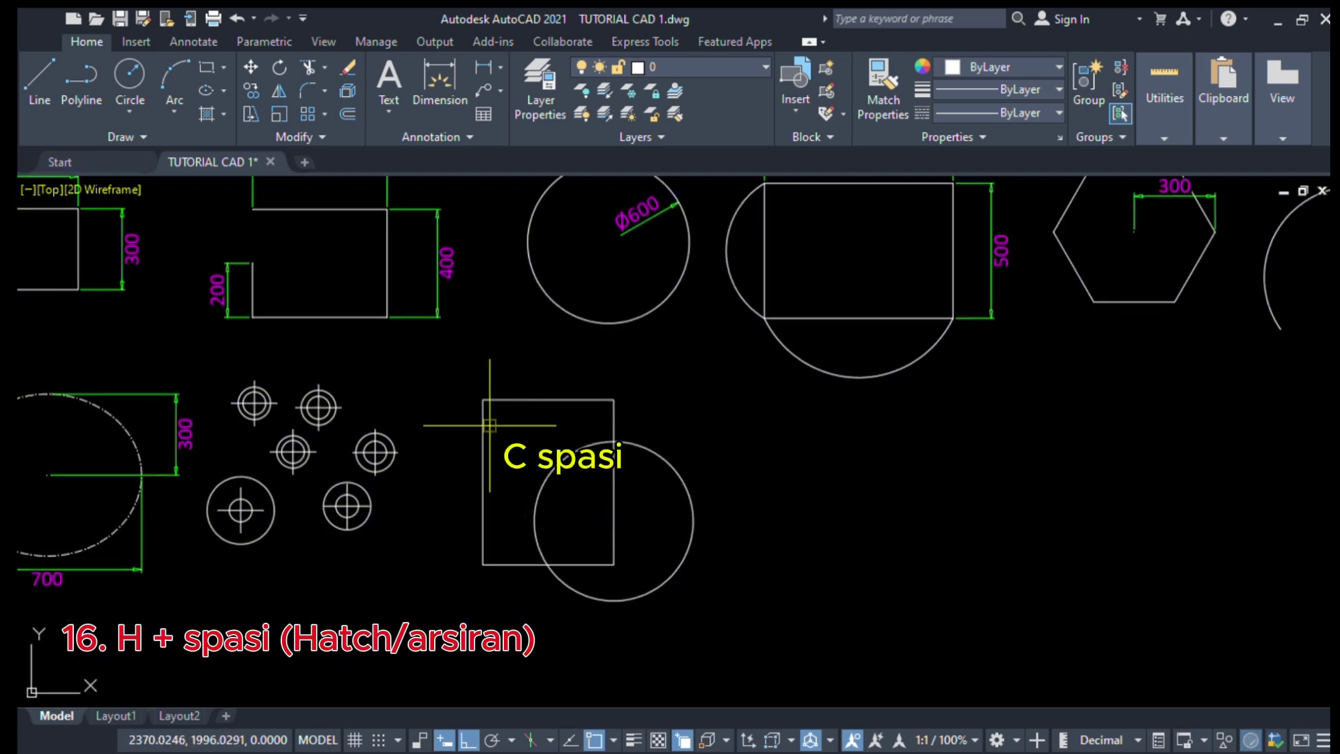
pyautogui.click(483, 400)
pyautogui.click(506, 429)
pyautogui.scroll(2, 476, 448)
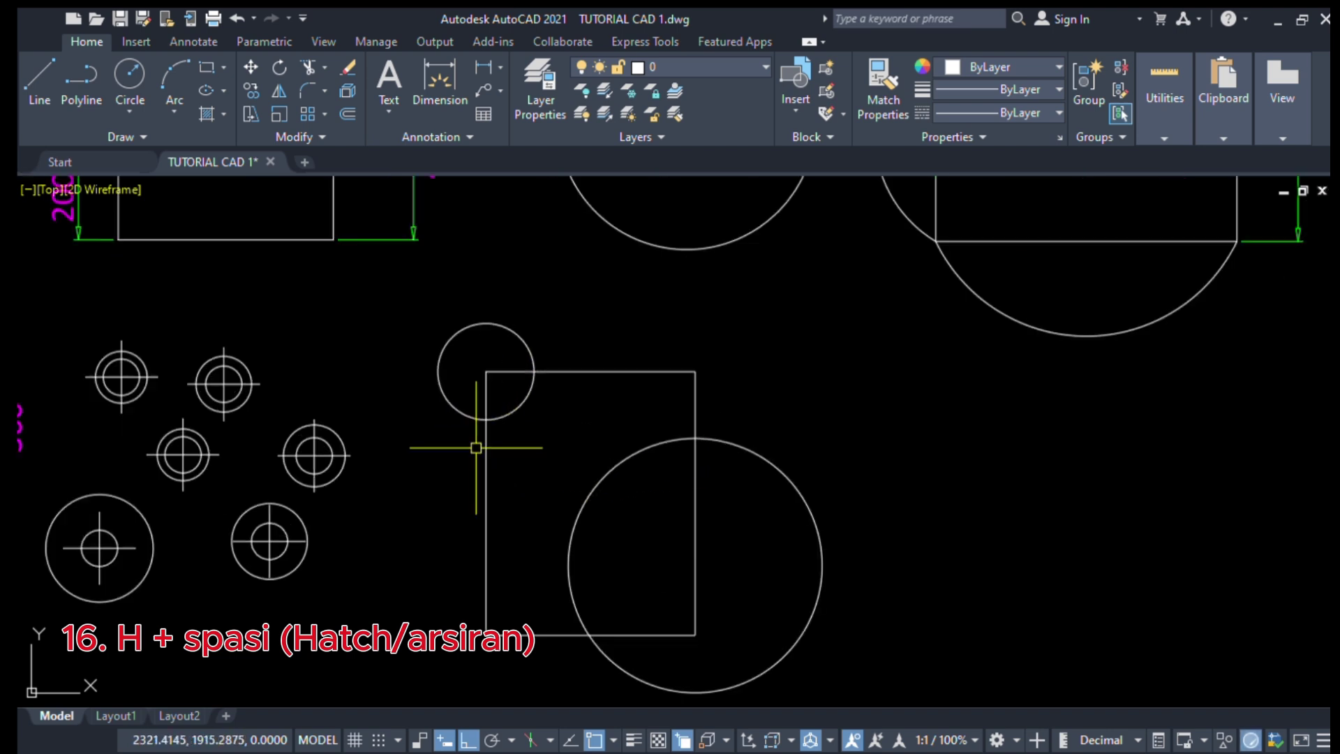
pyautogui.moveTo(498, 432)
pyautogui.mouseDown(button='middle')
pyautogui.moveTo(569, 334)
pyautogui.moveTo(579, 354)
pyautogui.mouseUp(button='middle')
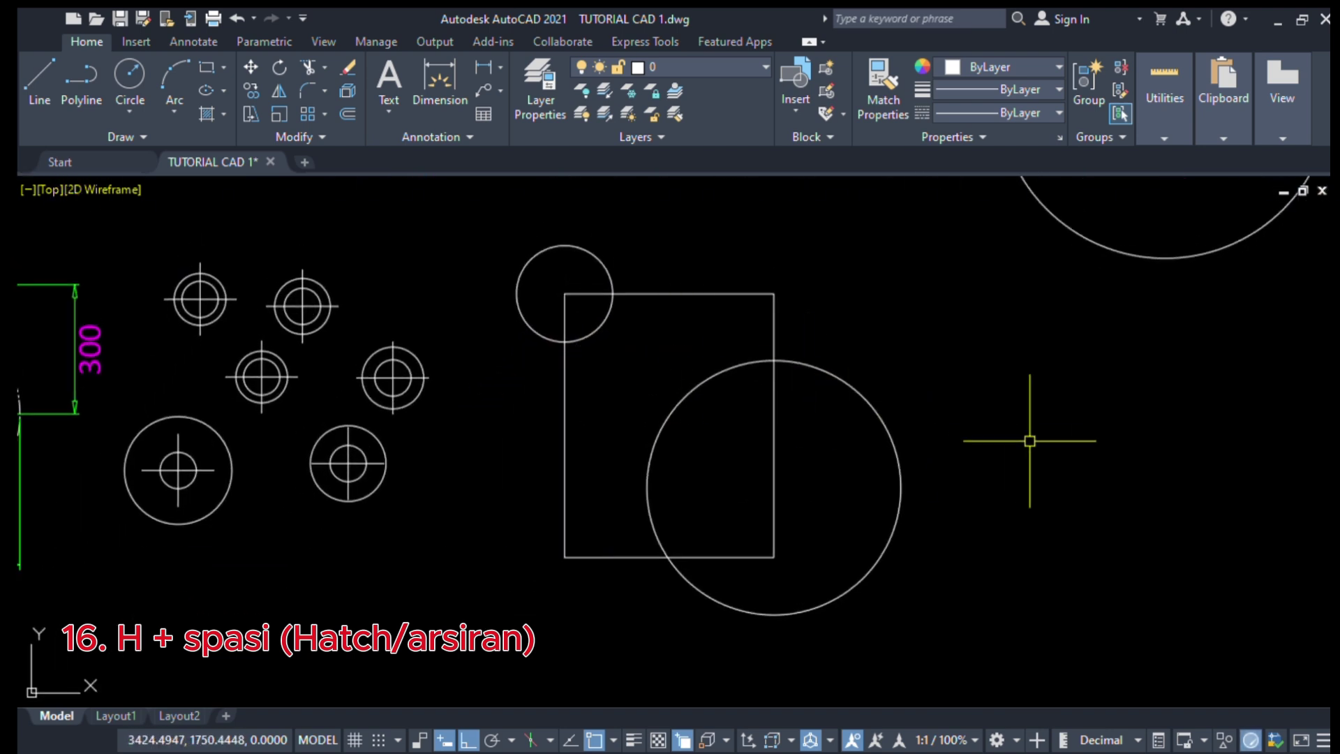
pyautogui.moveTo(1028, 440); pyautogui.dragTo(1056, 425, button='middle')
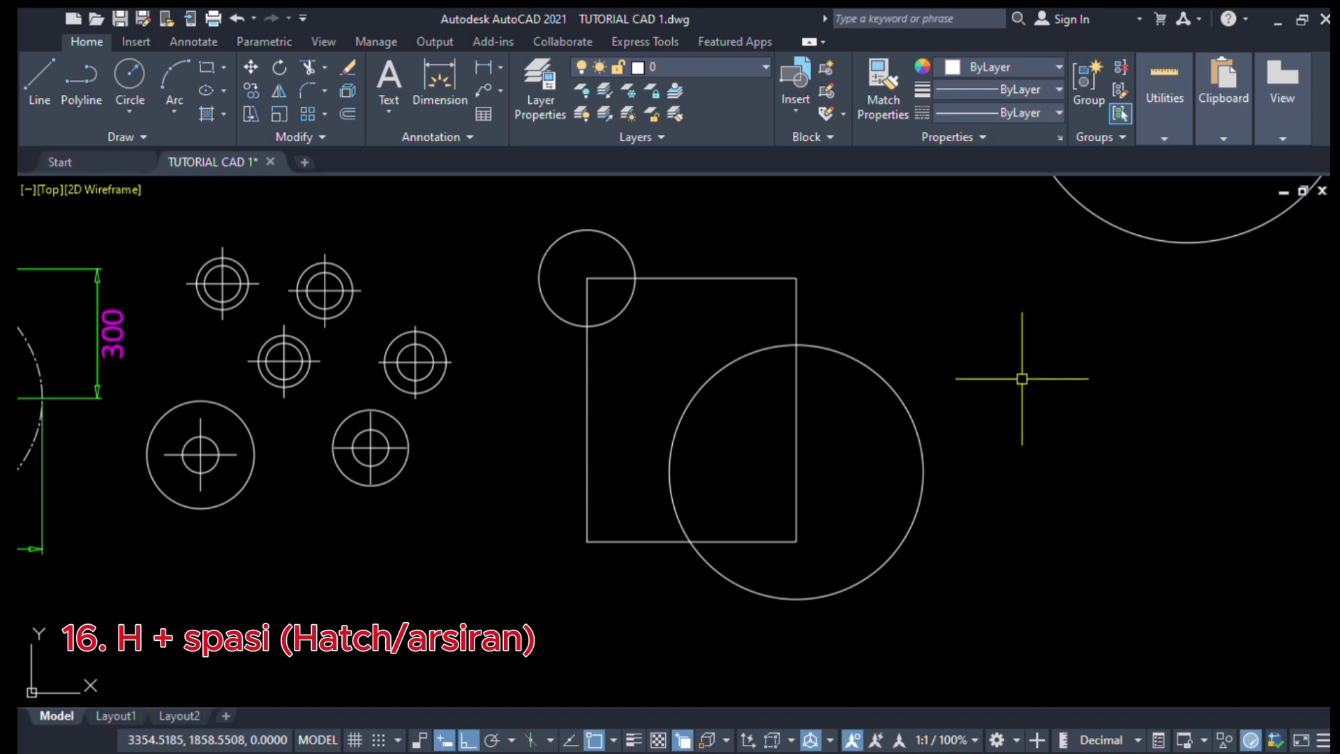
# Start a hatch and pick the area inside the rectangle that lies outside both circles
pyautogui.write('h')
pyautogui.press('space')
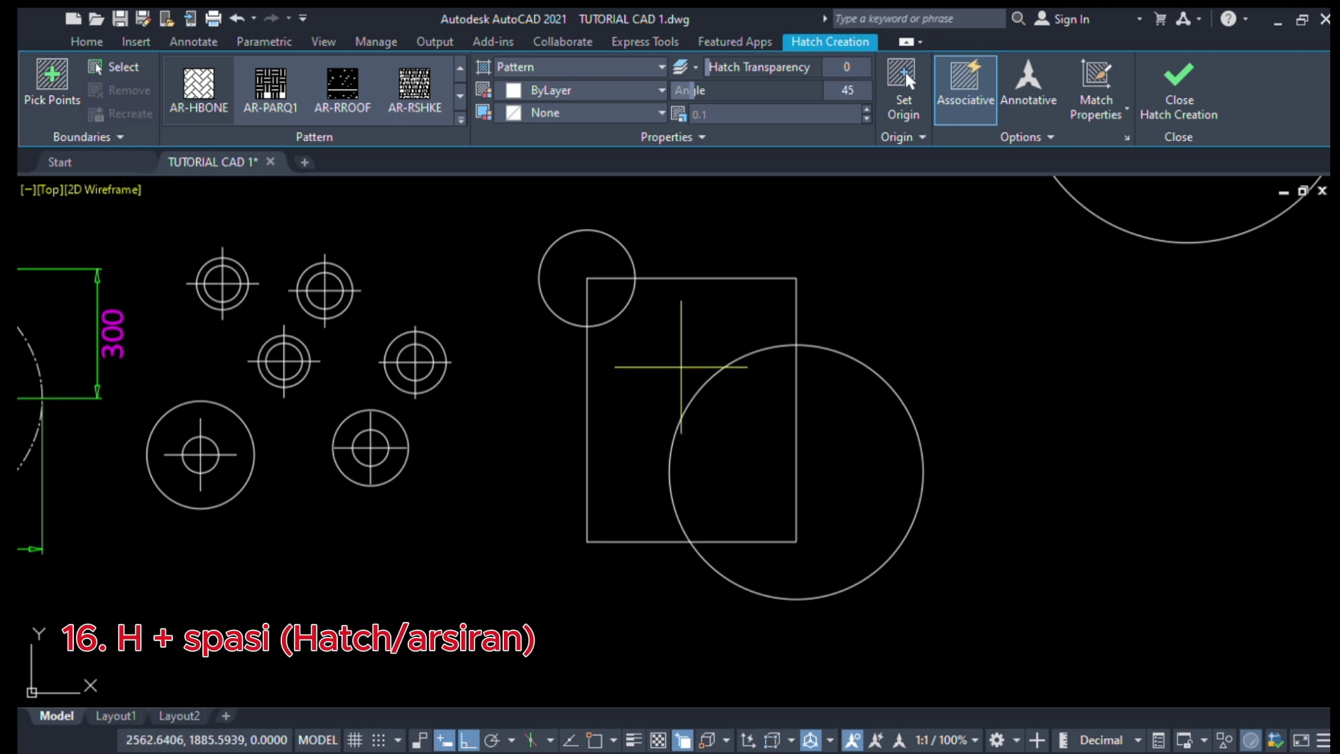
pyautogui.scroll(1, 637, 357)
pyautogui.scroll(-1, 691, 345)
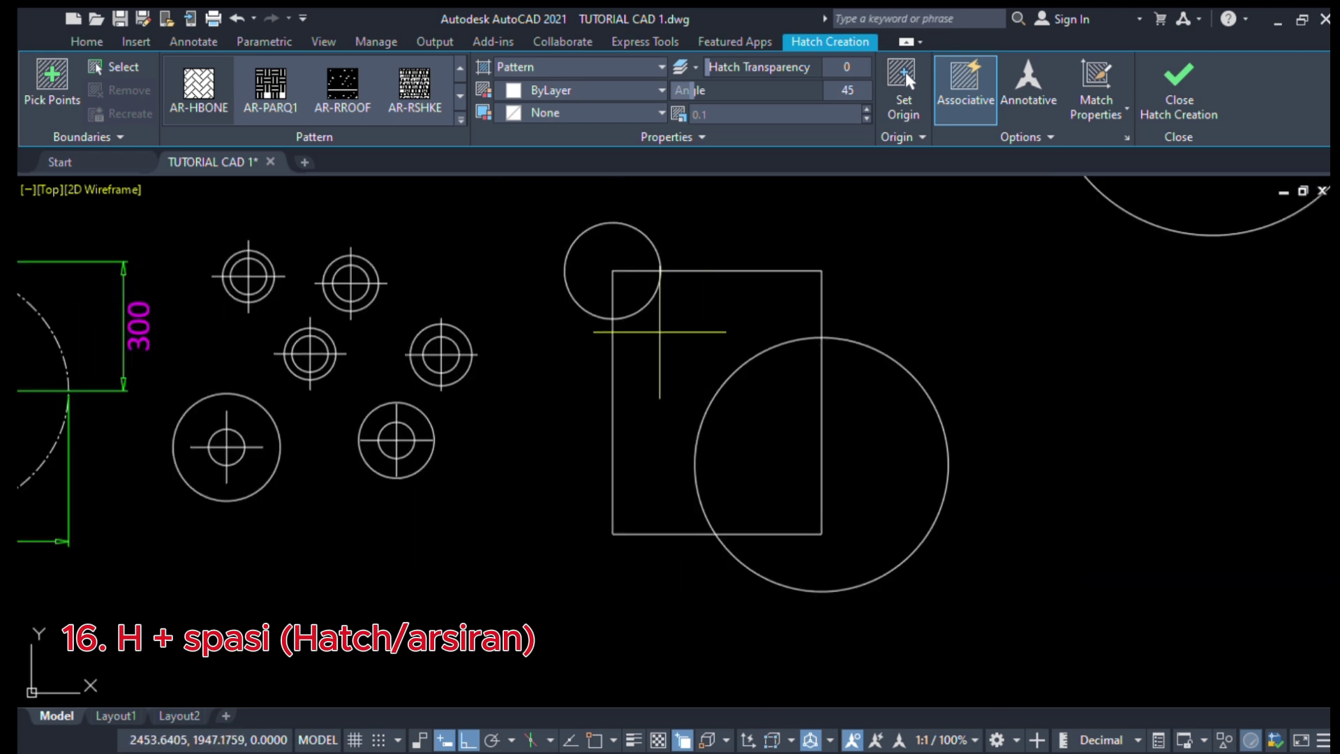
pyautogui.click(669, 344)
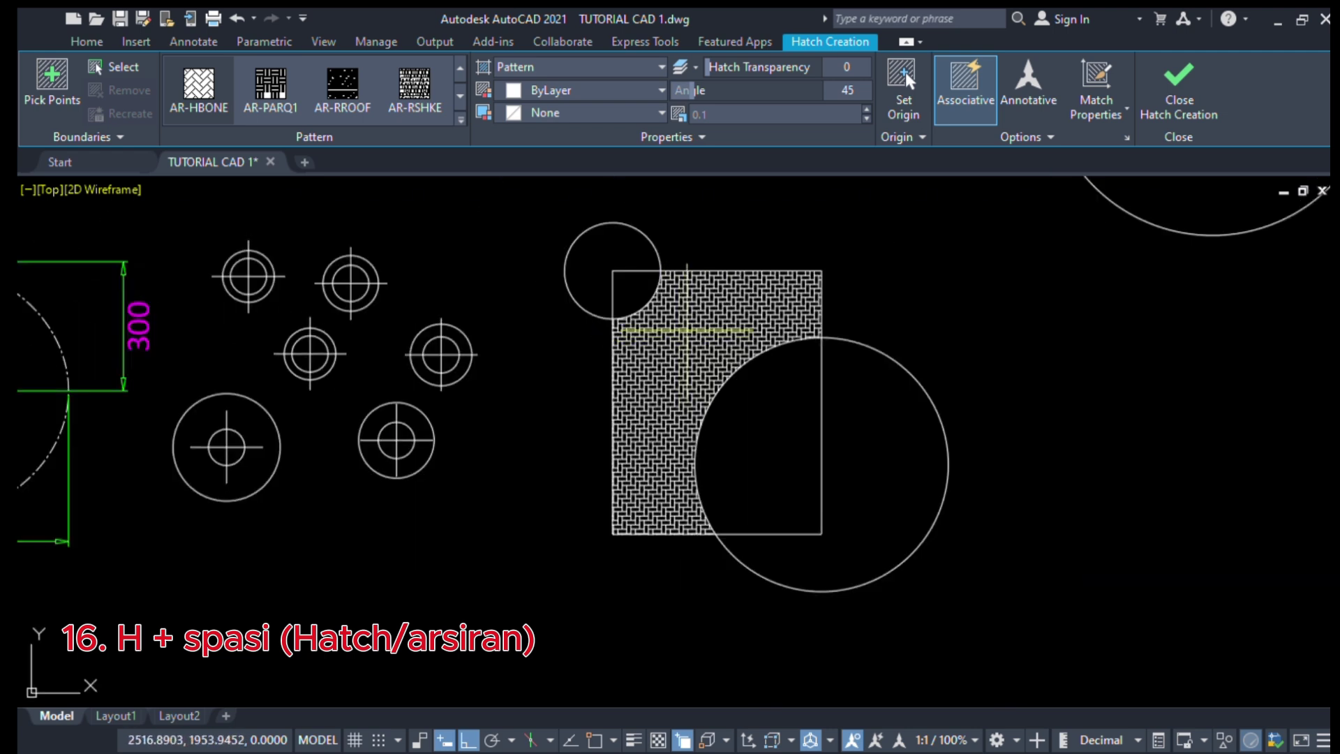
pyautogui.click(687, 330)
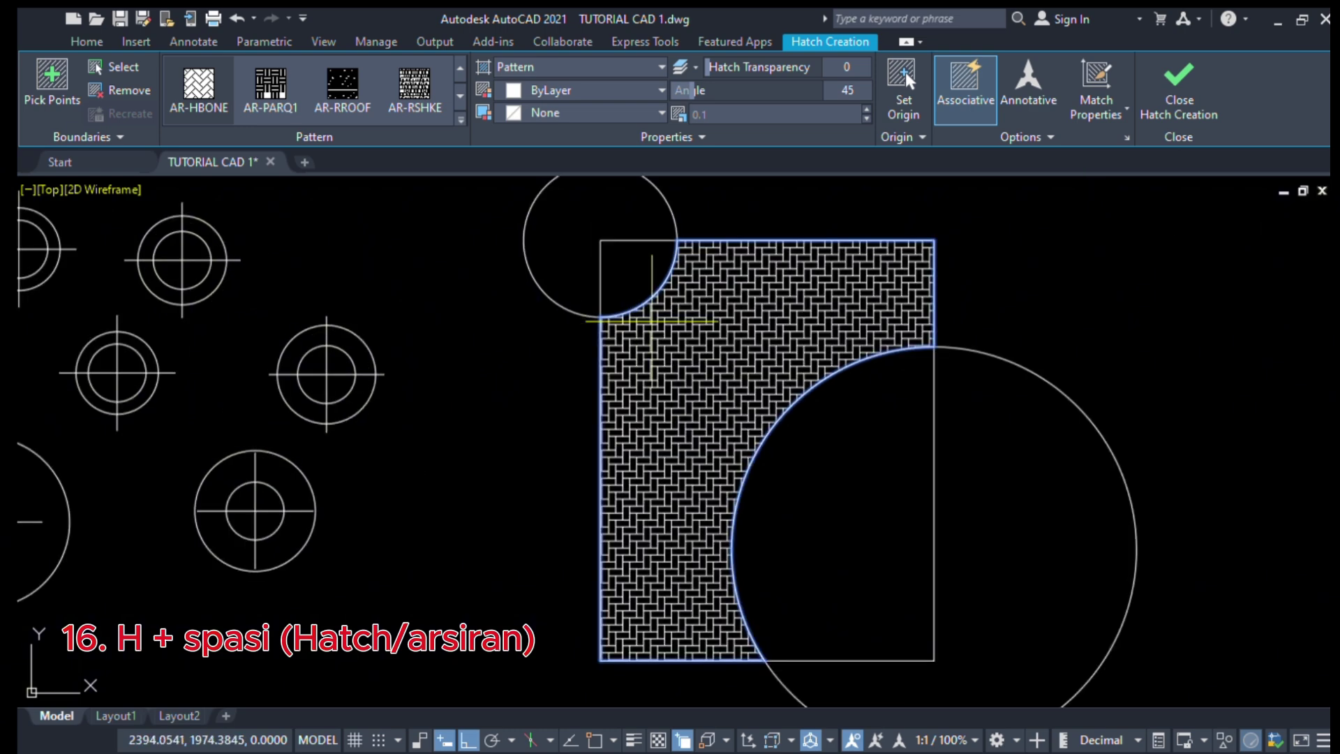
# Change the hatch pattern to ANSI31
pyautogui.scroll(1, 631, 321)
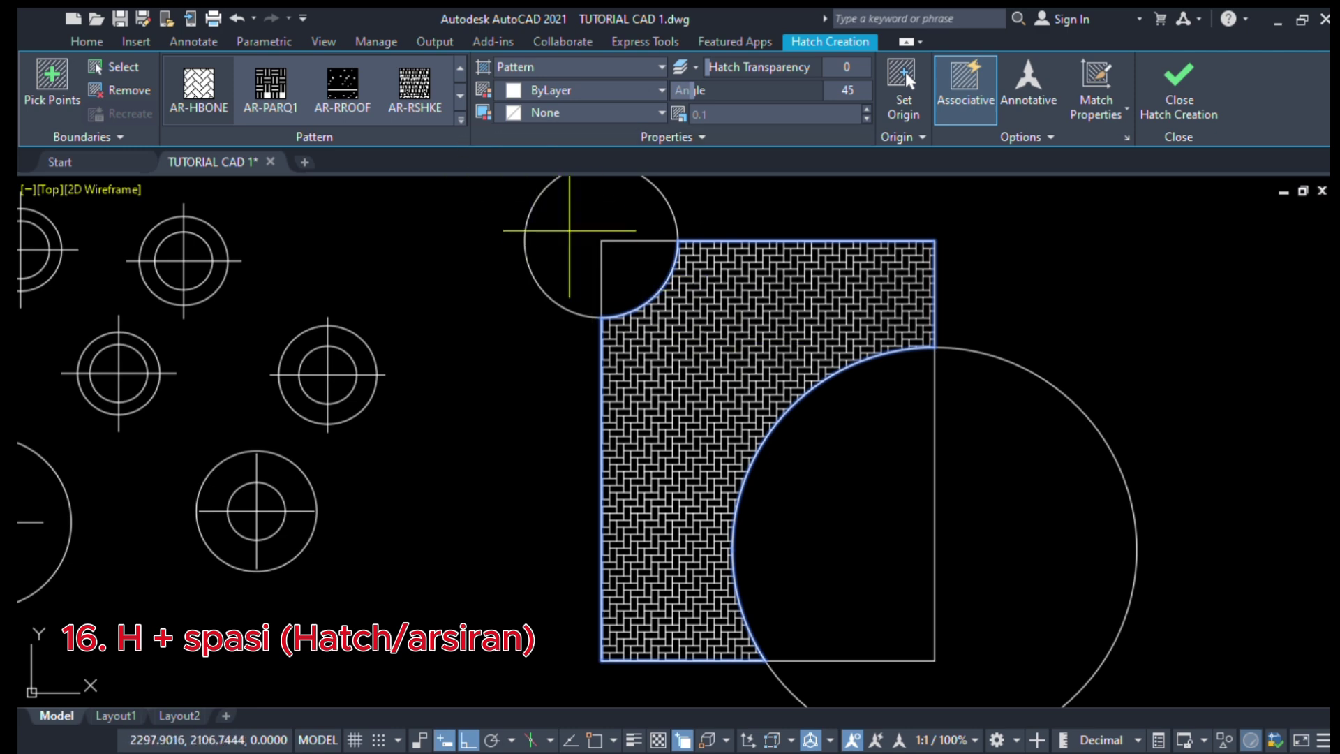
pyautogui.click(454, 120)
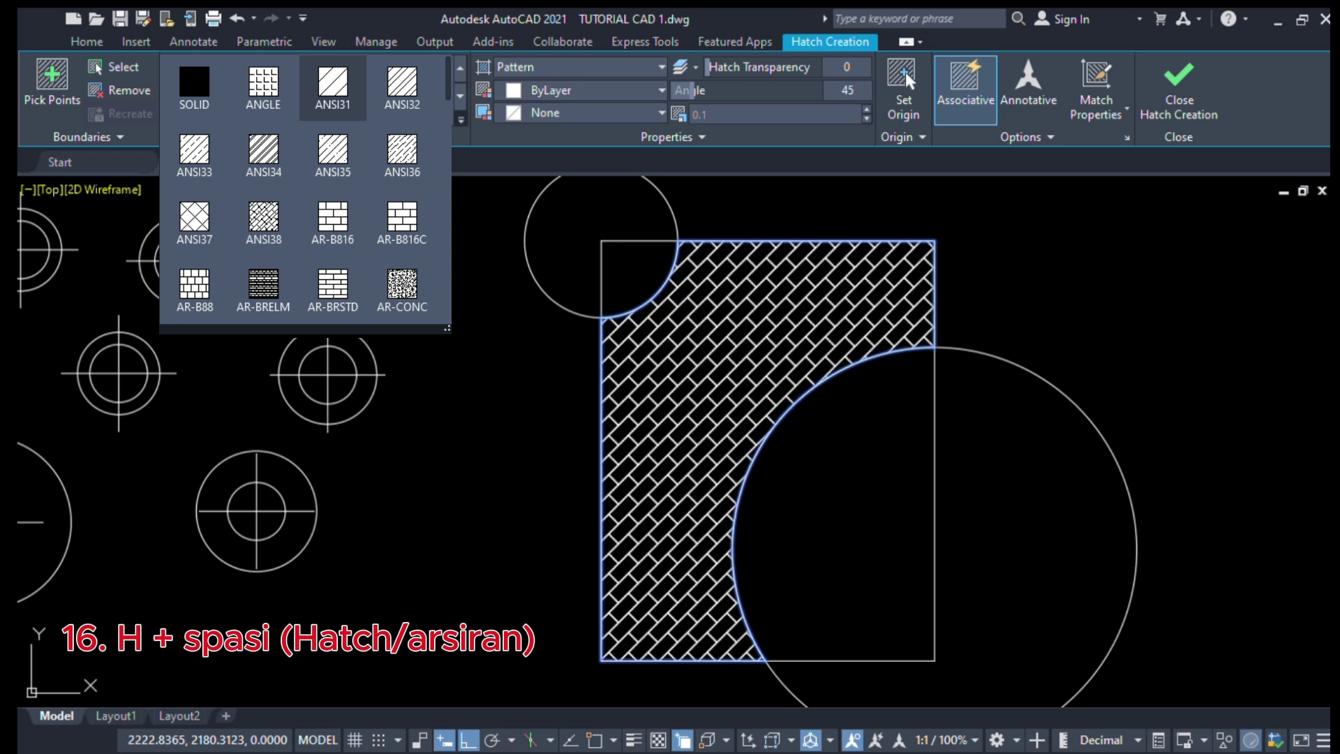
pyautogui.click(335, 84)
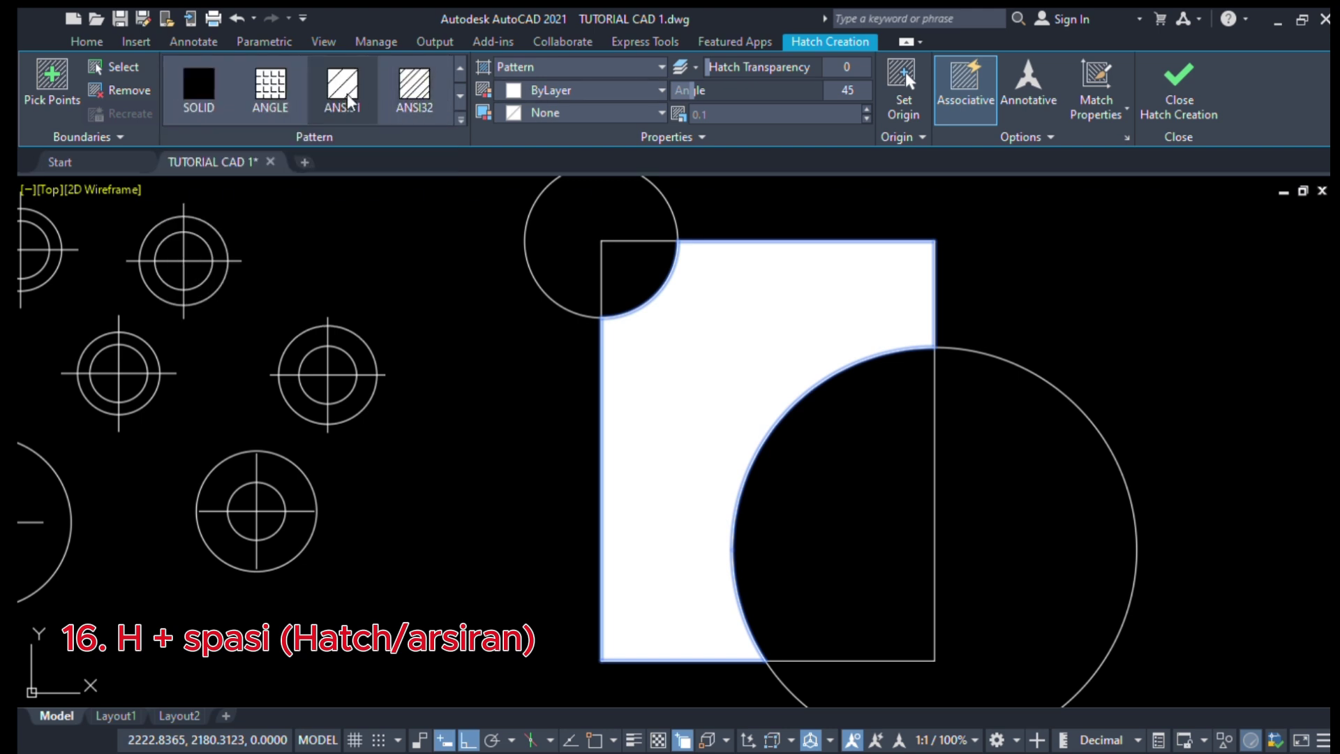
# Set the hatch pattern scale to 1 and check the line spacing
pyautogui.click(774, 121)
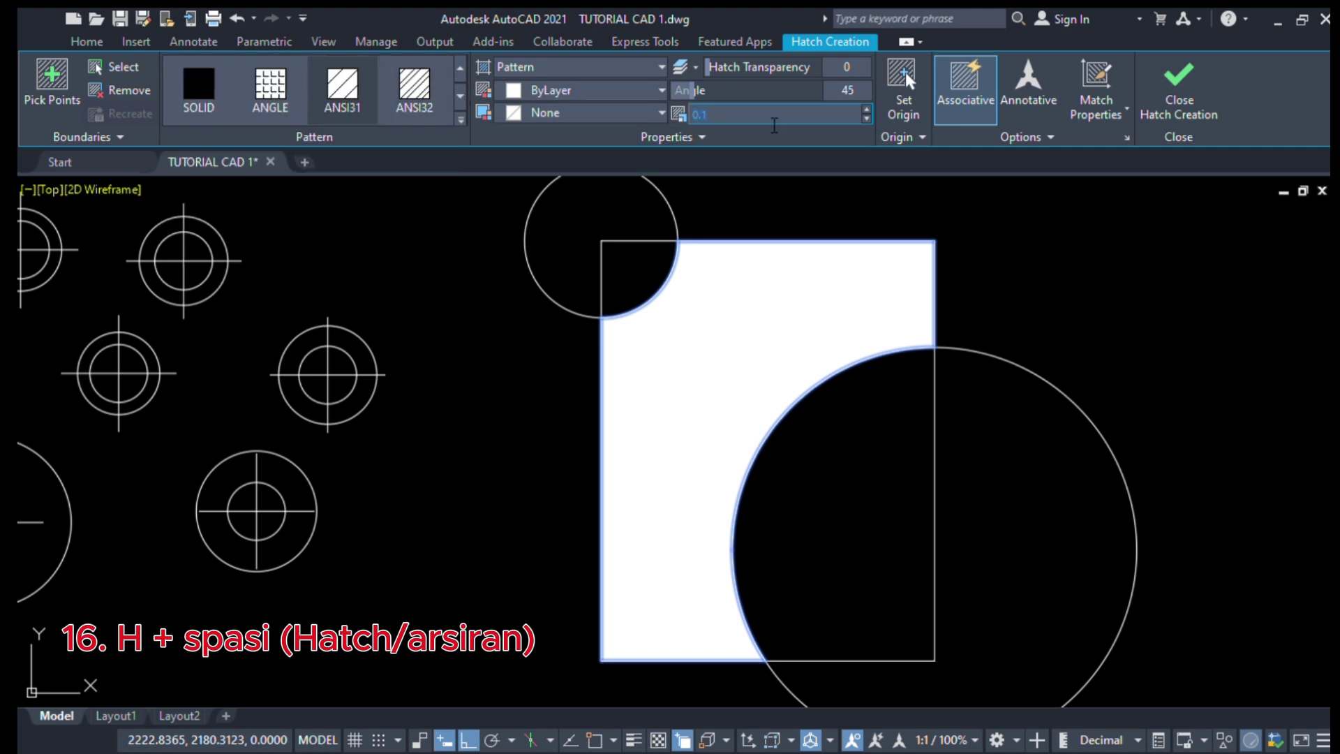
pyautogui.scroll(2, 758, 275)
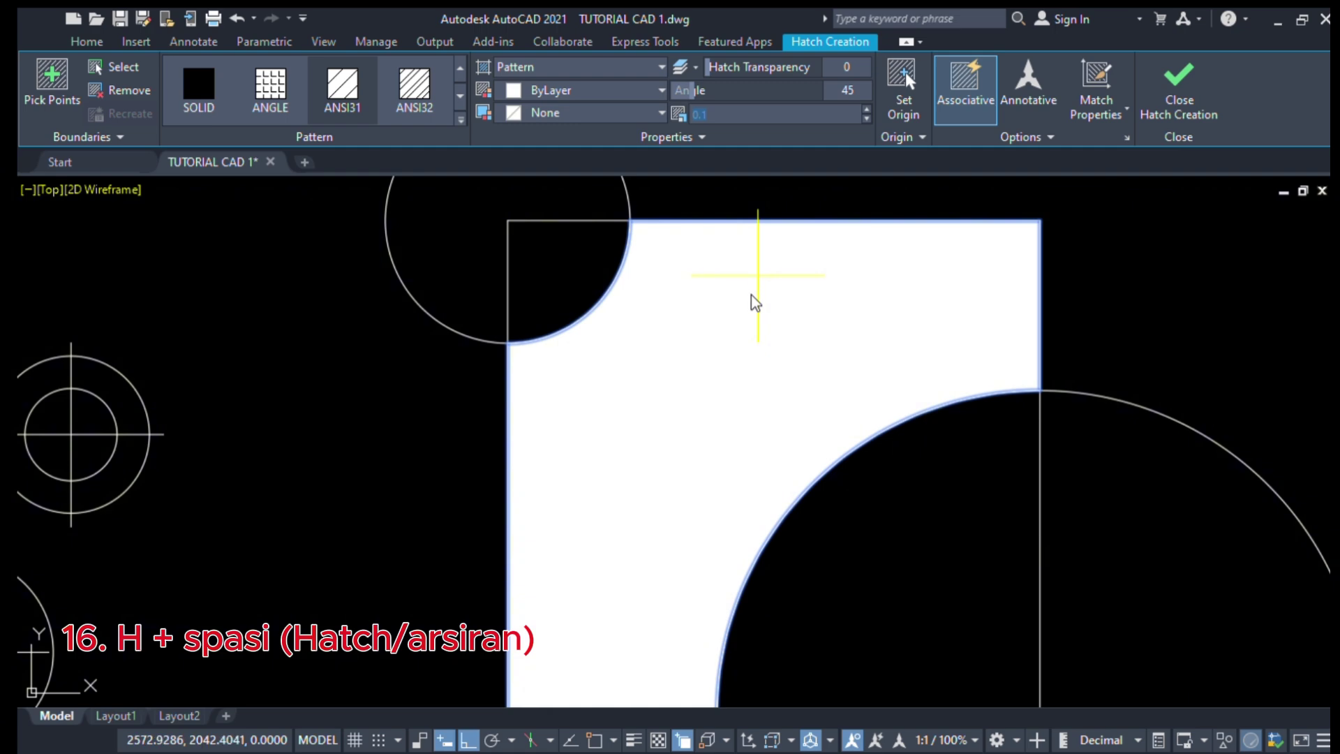
pyautogui.scroll(-1, 704, 347)
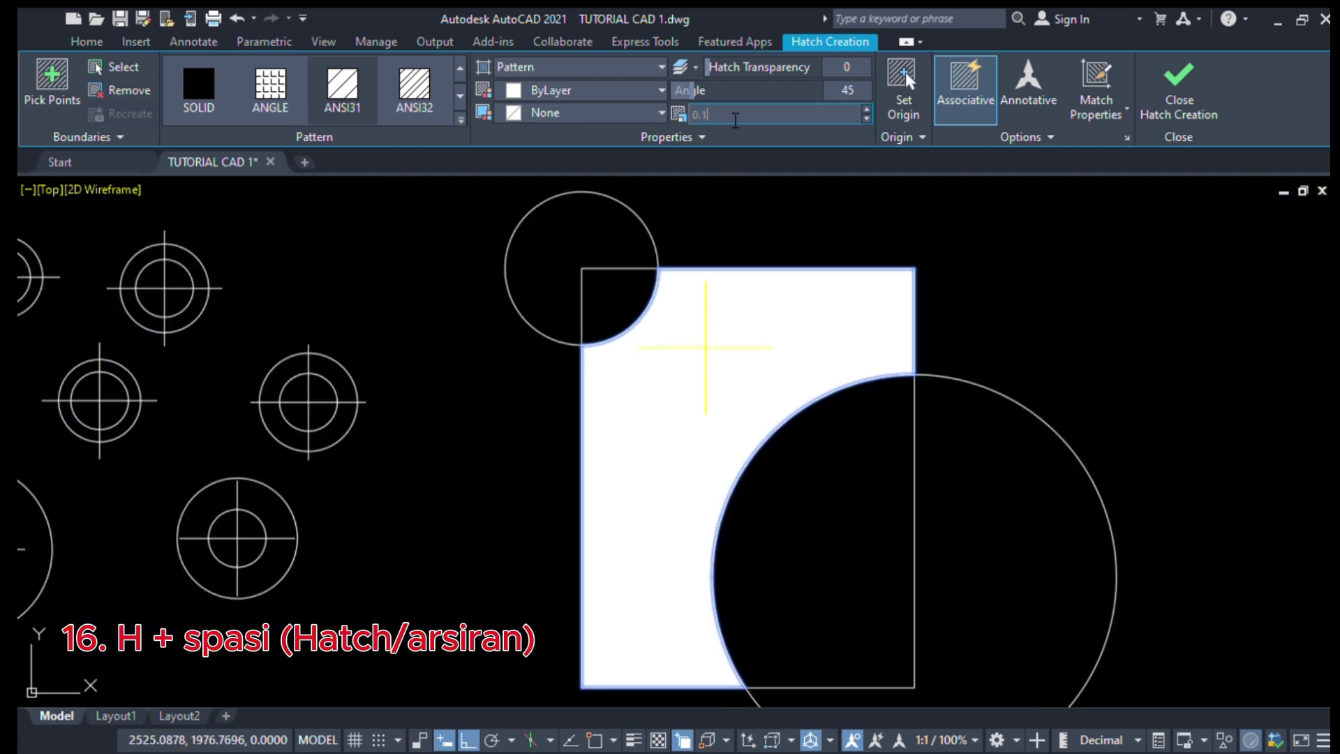
pyautogui.write('1')
pyautogui.press('Return')
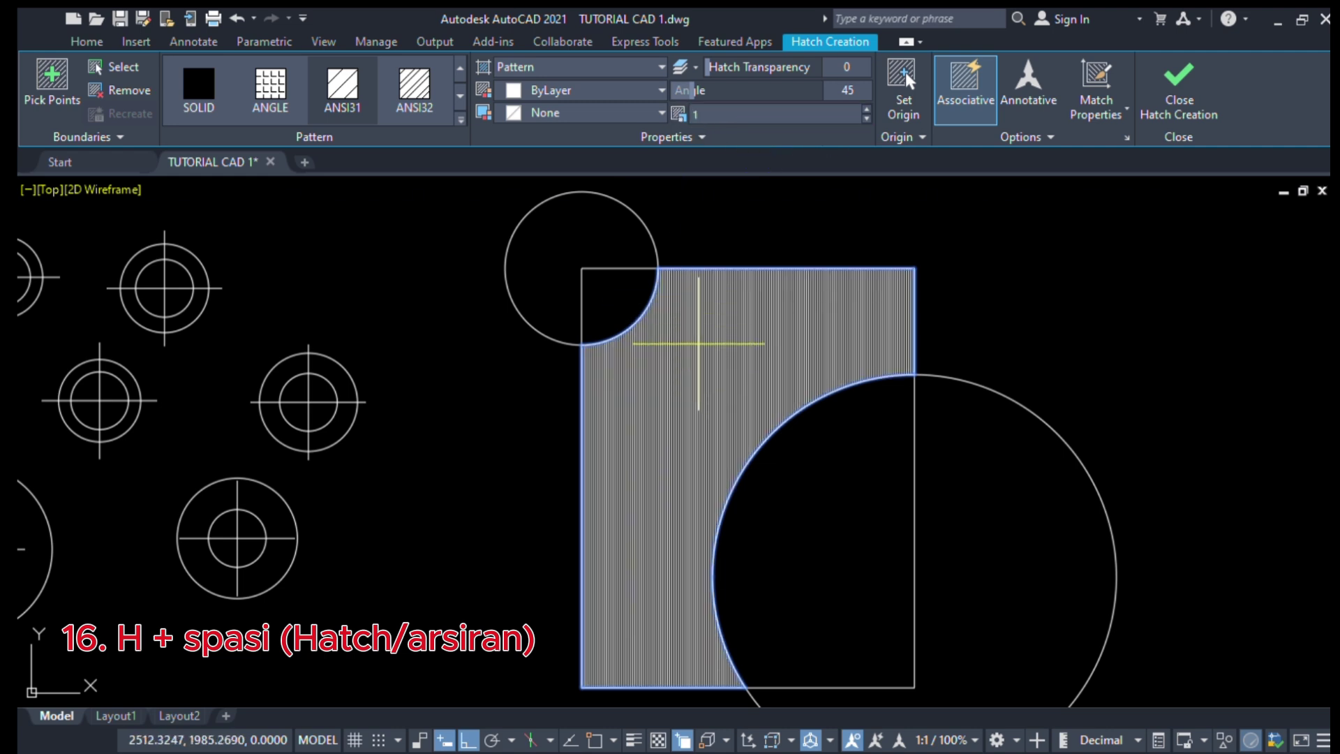
pyautogui.scroll(4, 704, 330)
pyautogui.scroll(-4, 786, 335)
pyautogui.scroll(4, 792, 287)
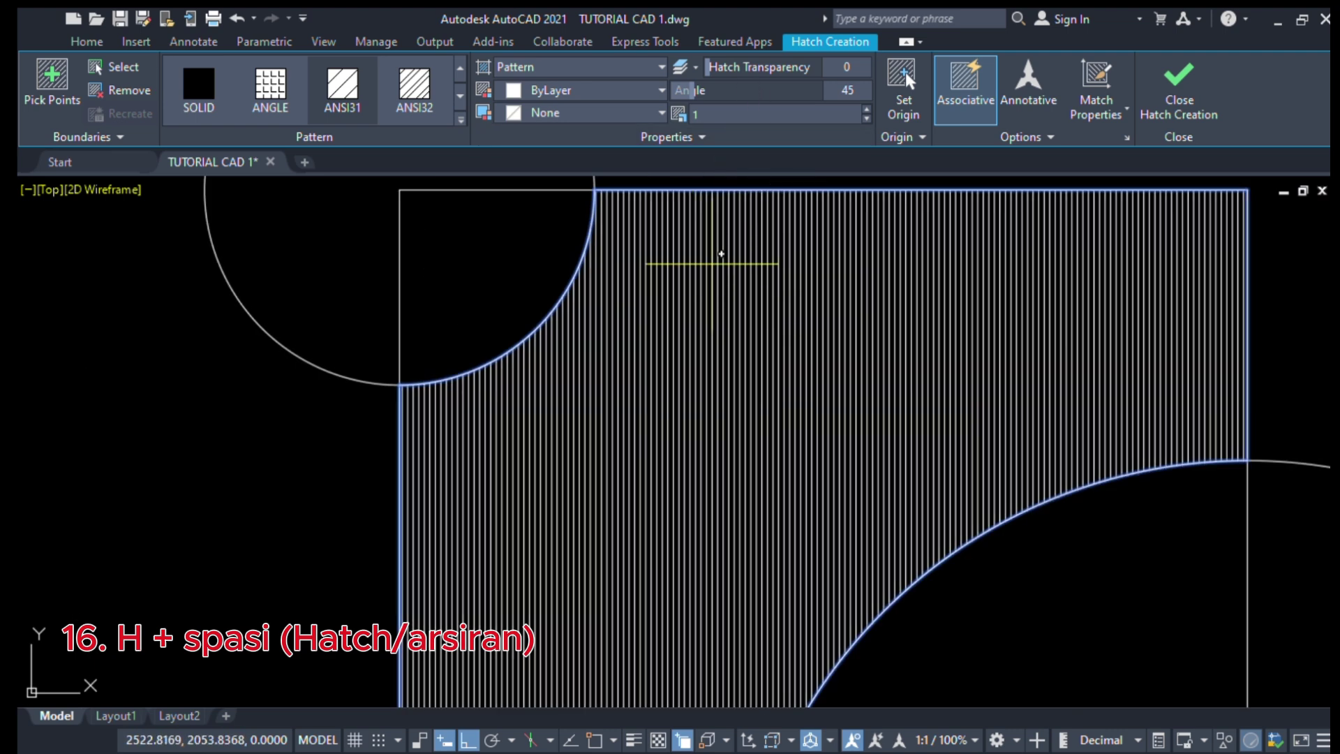
# Set the hatch pattern scale to 5
pyautogui.scroll(-2, 714, 258)
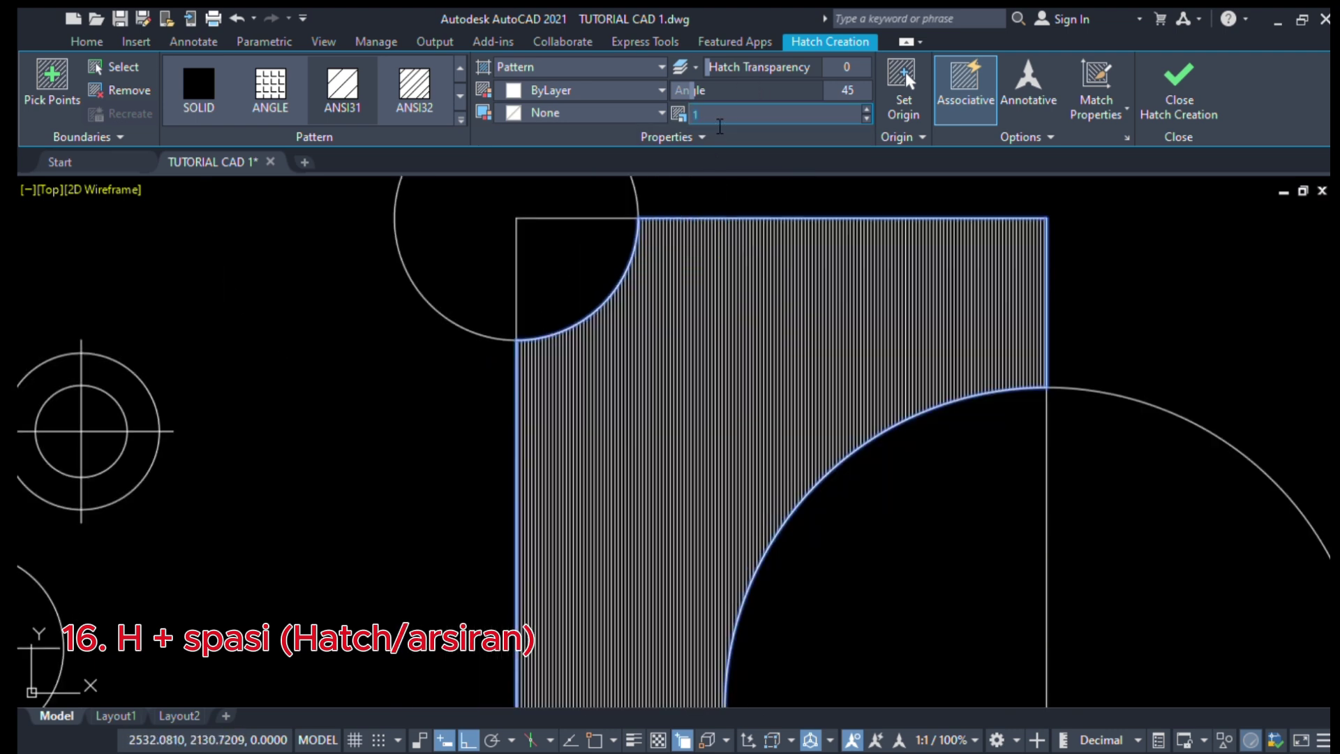
pyautogui.write('5')
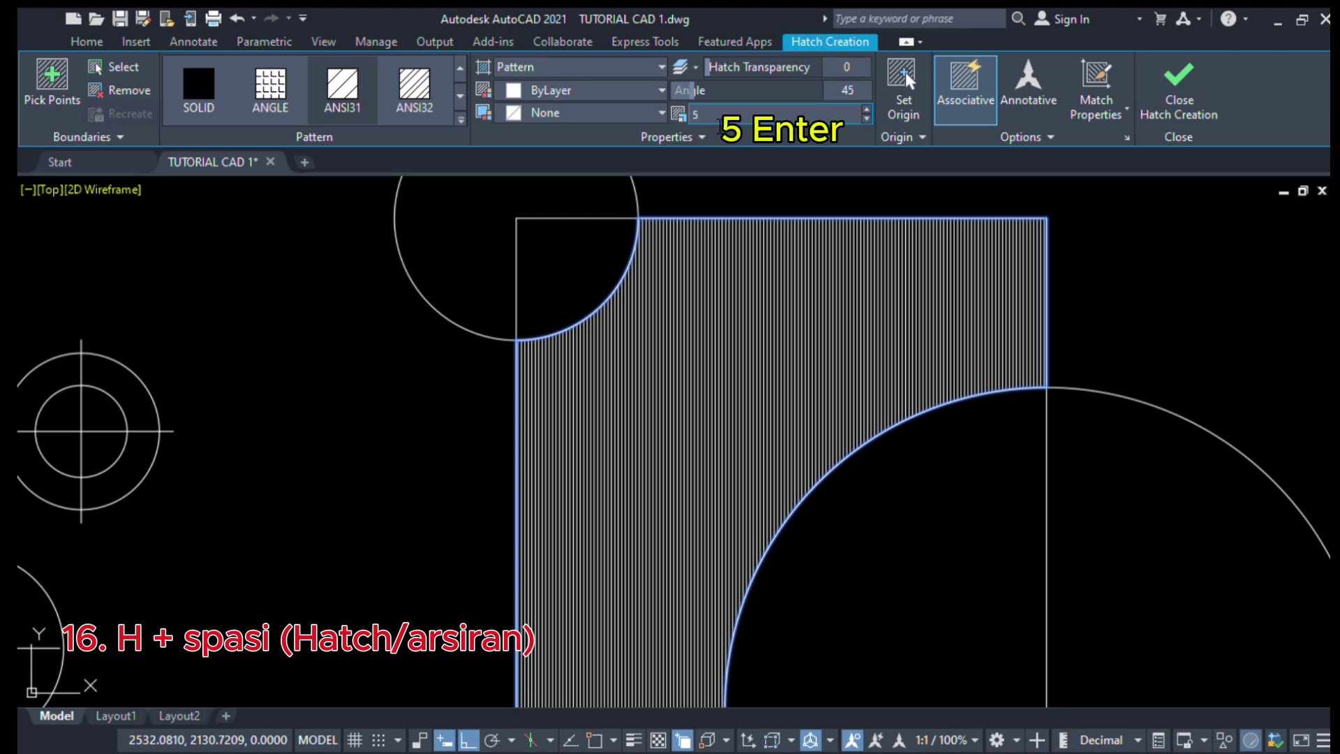
pyautogui.press('Return')
pyautogui.scroll(-2, 783, 300)
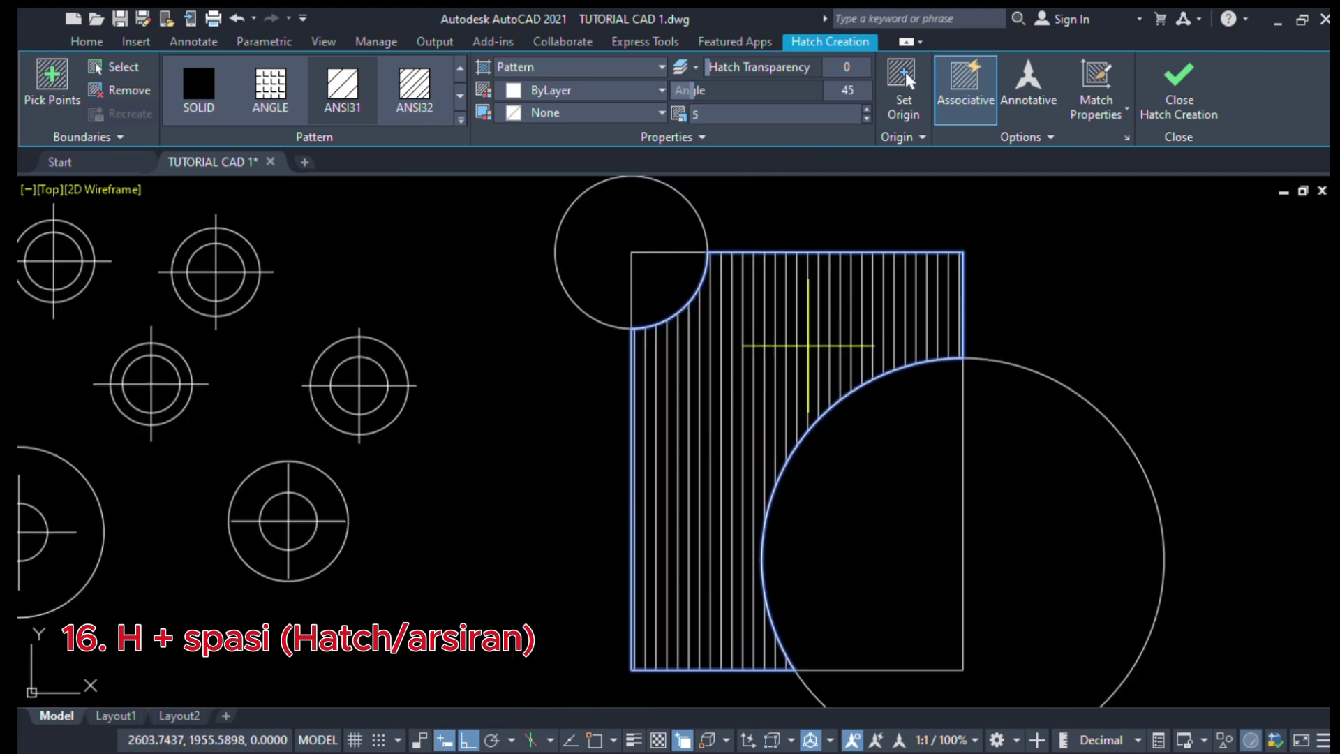
# Set the hatch angle to 0 and finish the hatch in the rectangle
pyautogui.scroll(2, 798, 375)
pyautogui.scroll(-2, 704, 373)
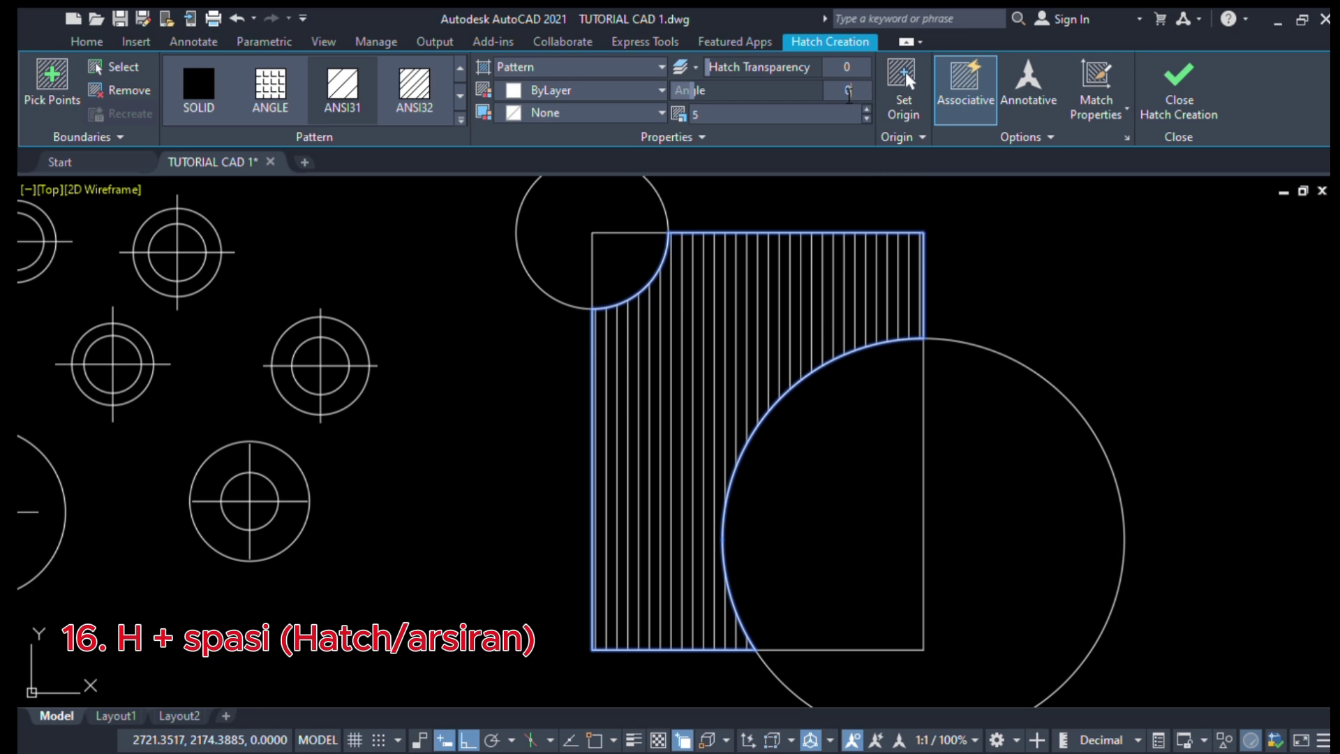
pyautogui.press('Return')
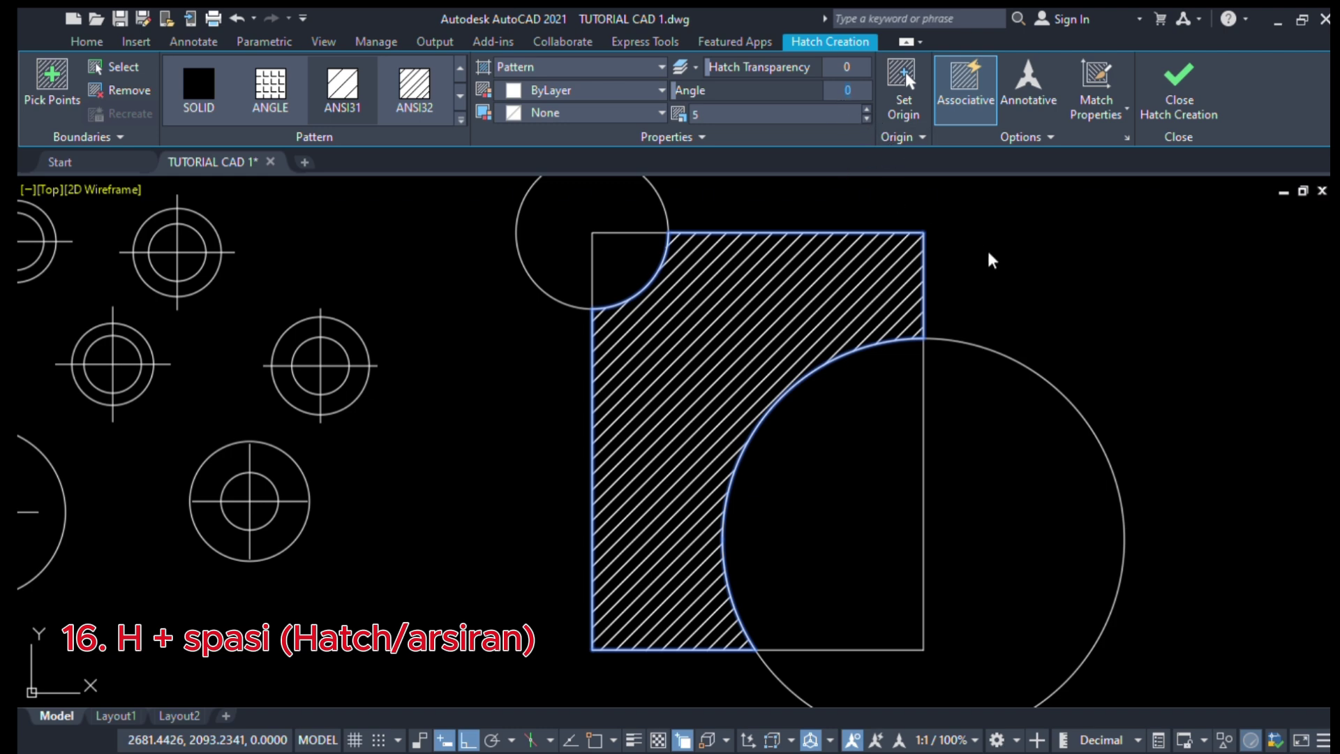
pyautogui.scroll(-4, 666, 276)
pyautogui.scroll(4, 746, 279)
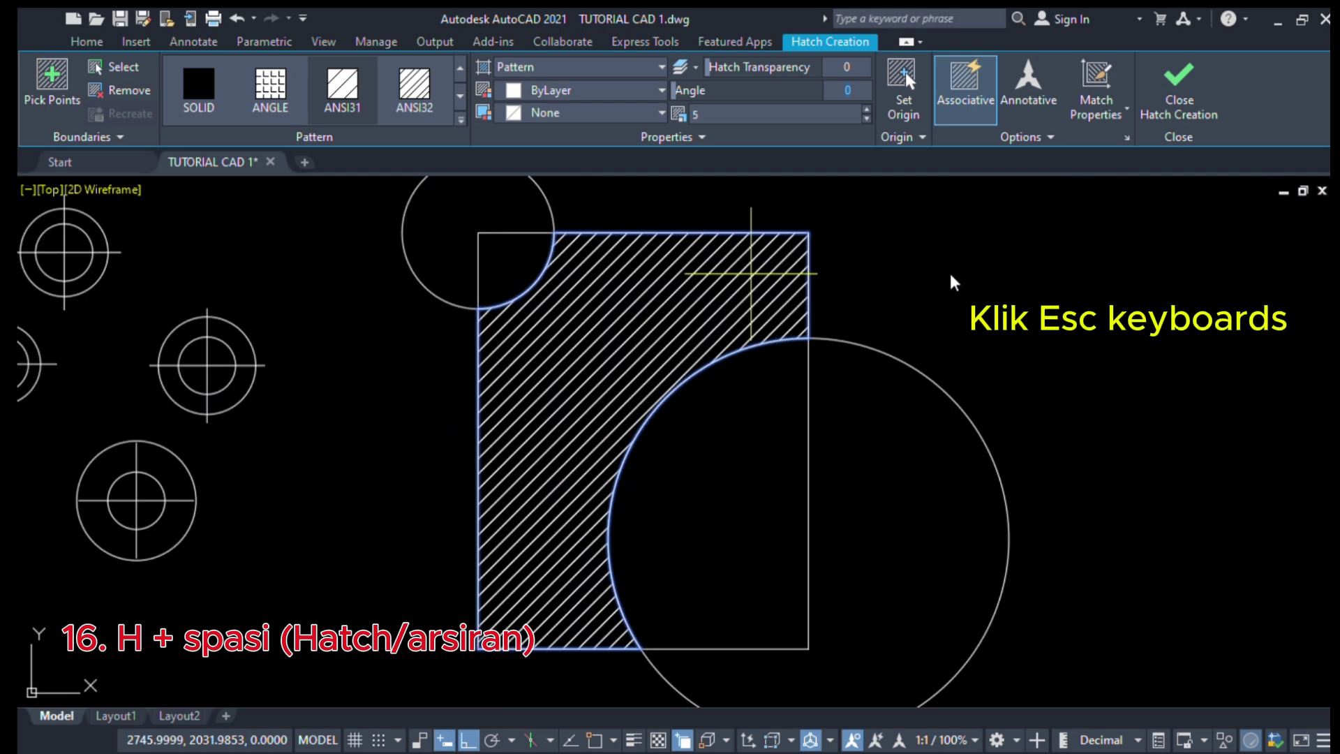
pyautogui.press('Escape')
# Start another hatch by object selection and pick the large circle overlapping the rectangle as its boundary
pyautogui.scroll(-3, 900, 279)
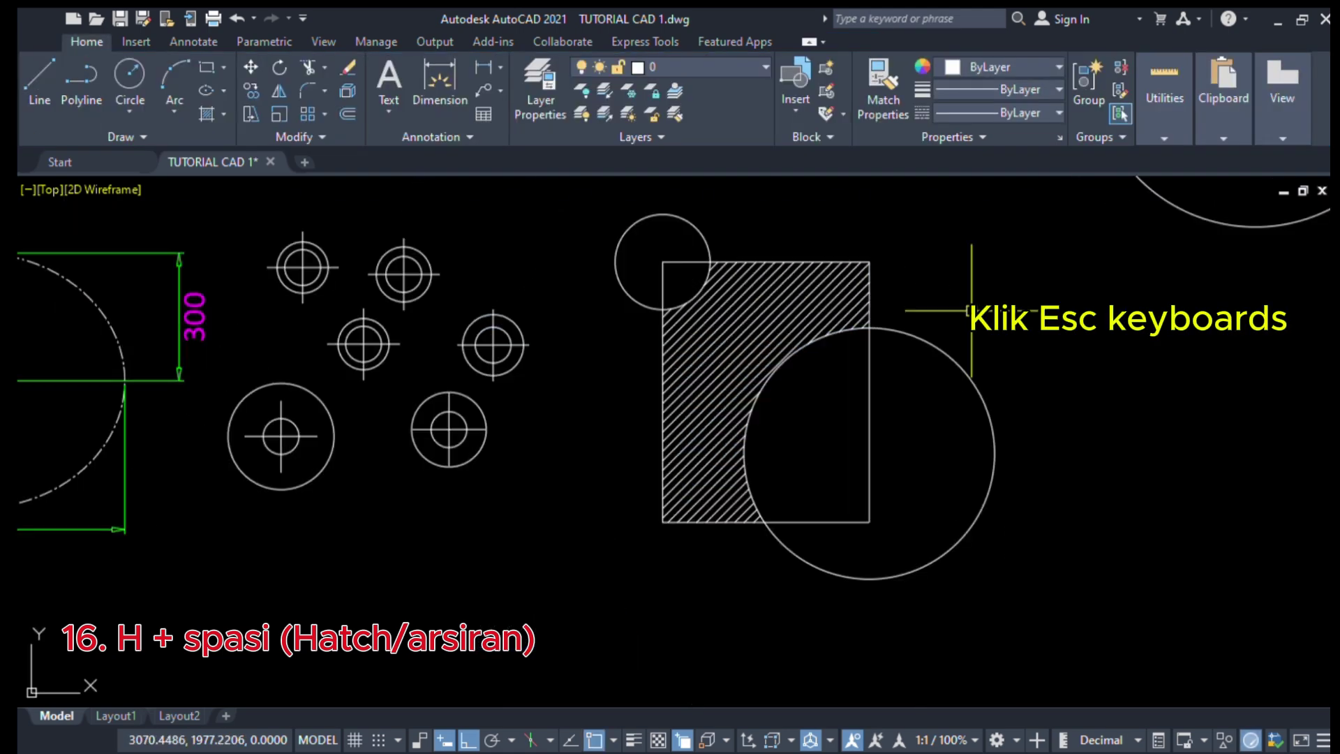
pyautogui.scroll(3, 911, 307)
pyautogui.moveTo(960, 300); pyautogui.dragTo(942, 284, button='middle')
pyautogui.scroll(-2, 941, 283)
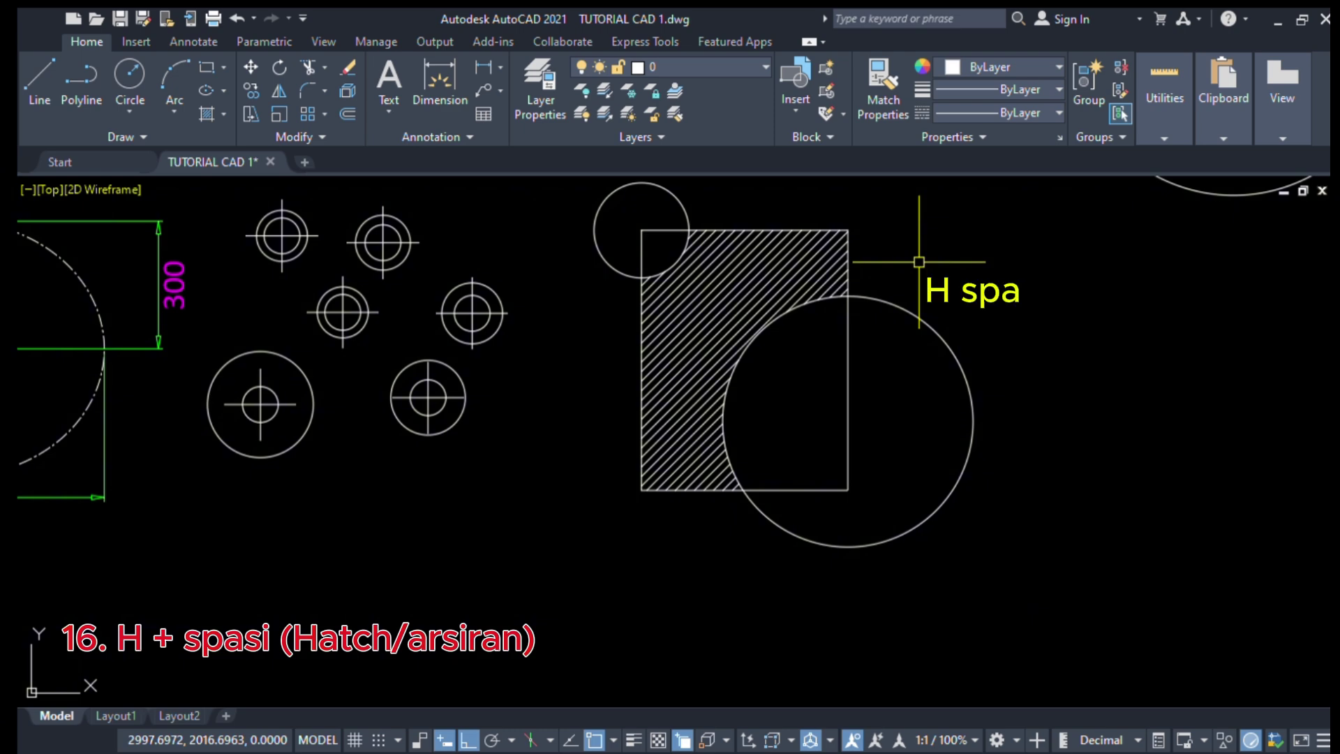
pyautogui.write('h')
pyautogui.press('space')
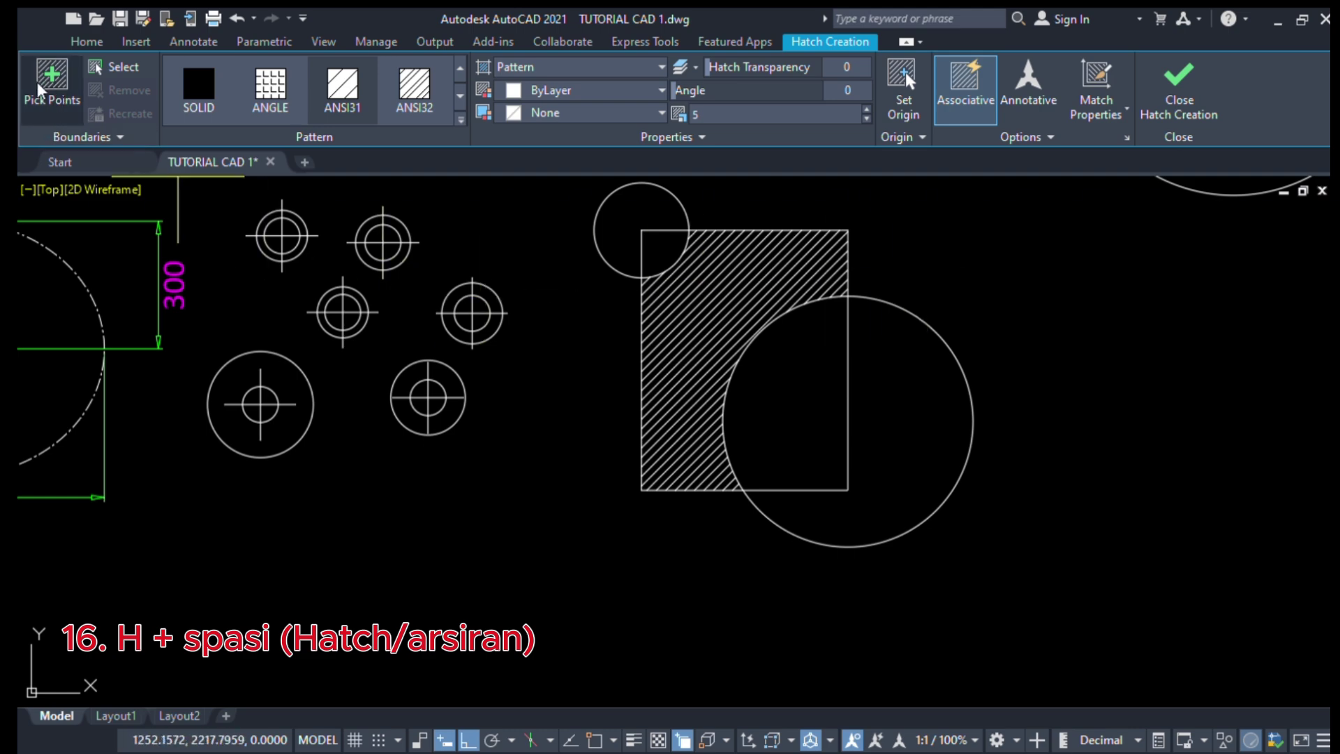
pyautogui.click(106, 69)
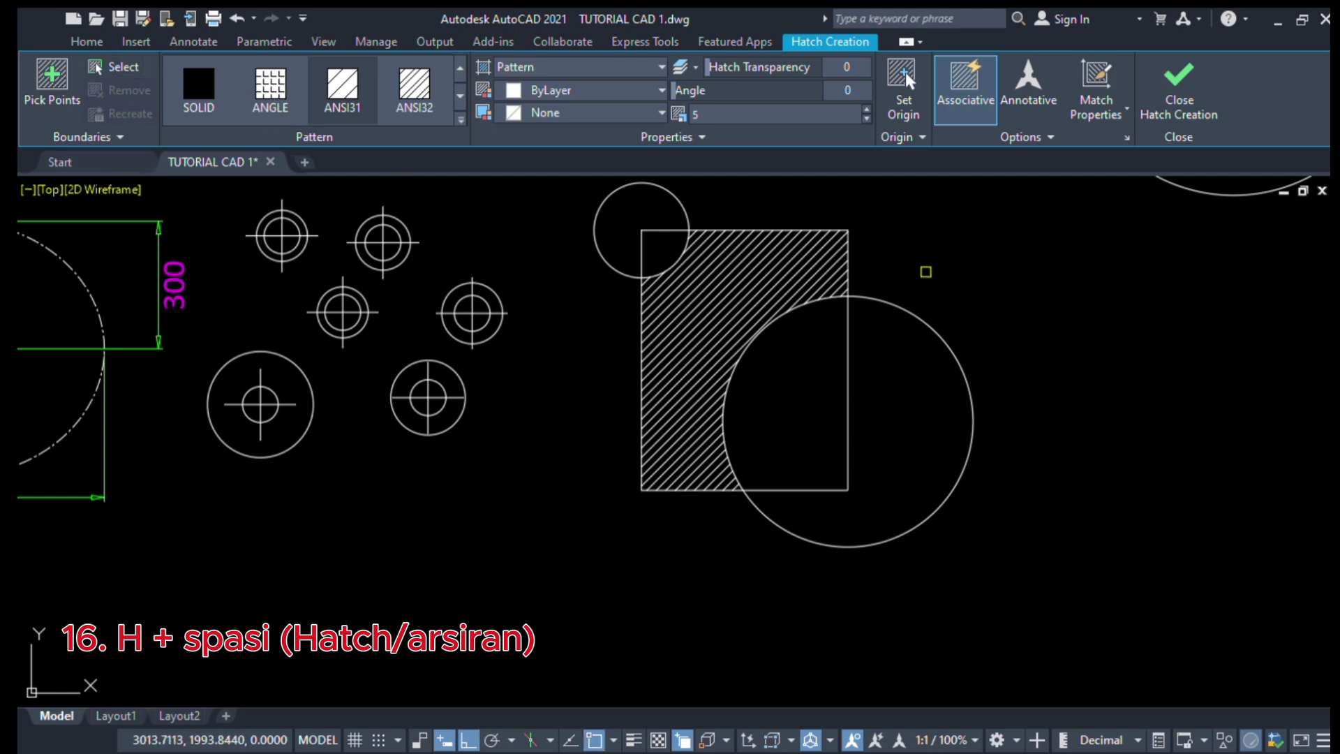
pyautogui.scroll(2, 932, 283)
pyautogui.scroll(-3, 1121, 308)
pyautogui.scroll(3, 1123, 312)
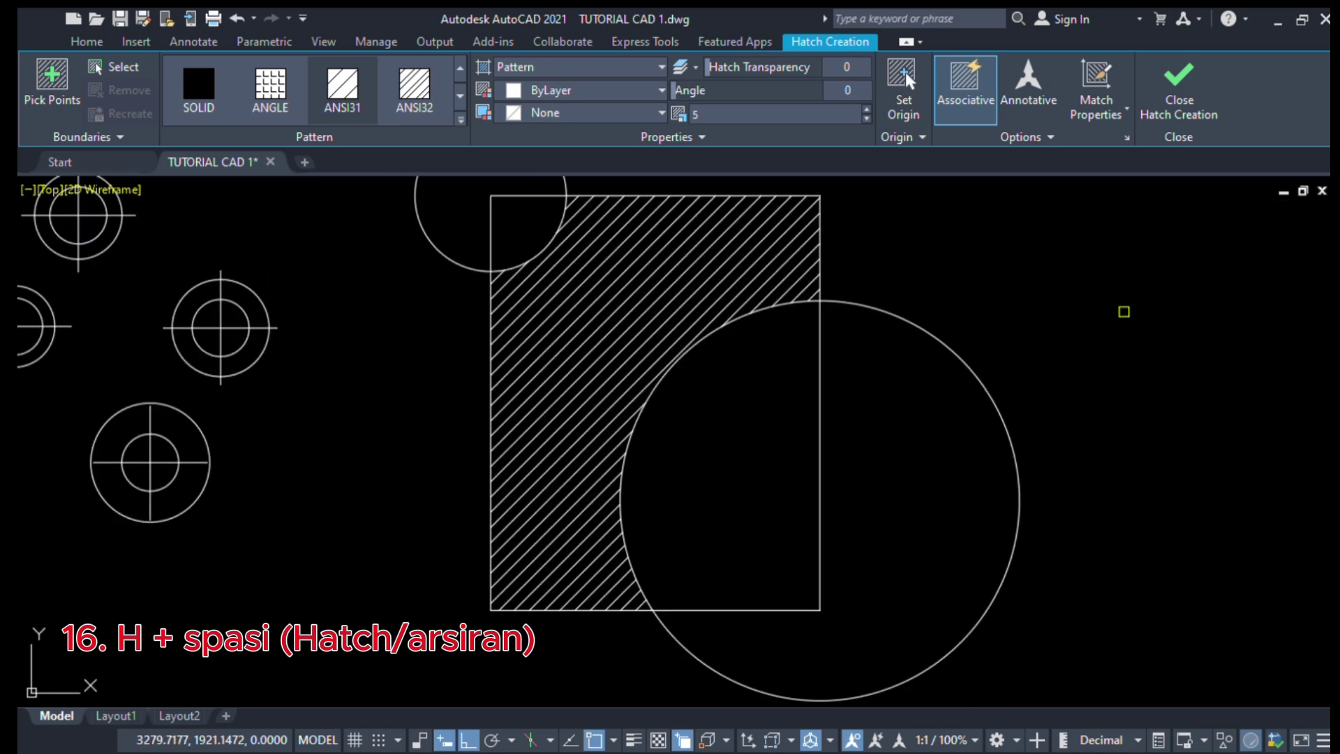
pyautogui.scroll(-2, 1122, 307)
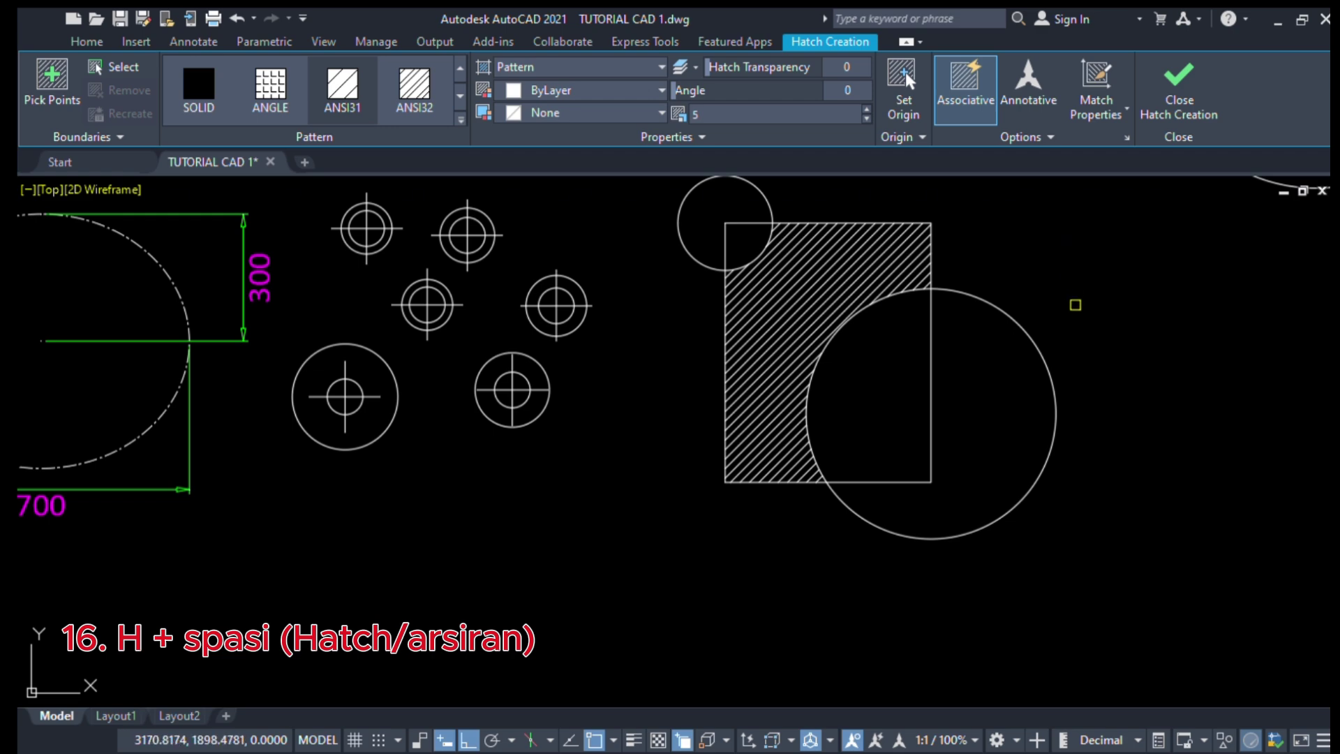
pyautogui.scroll(2, 1041, 291)
pyautogui.scroll(-2, 1041, 289)
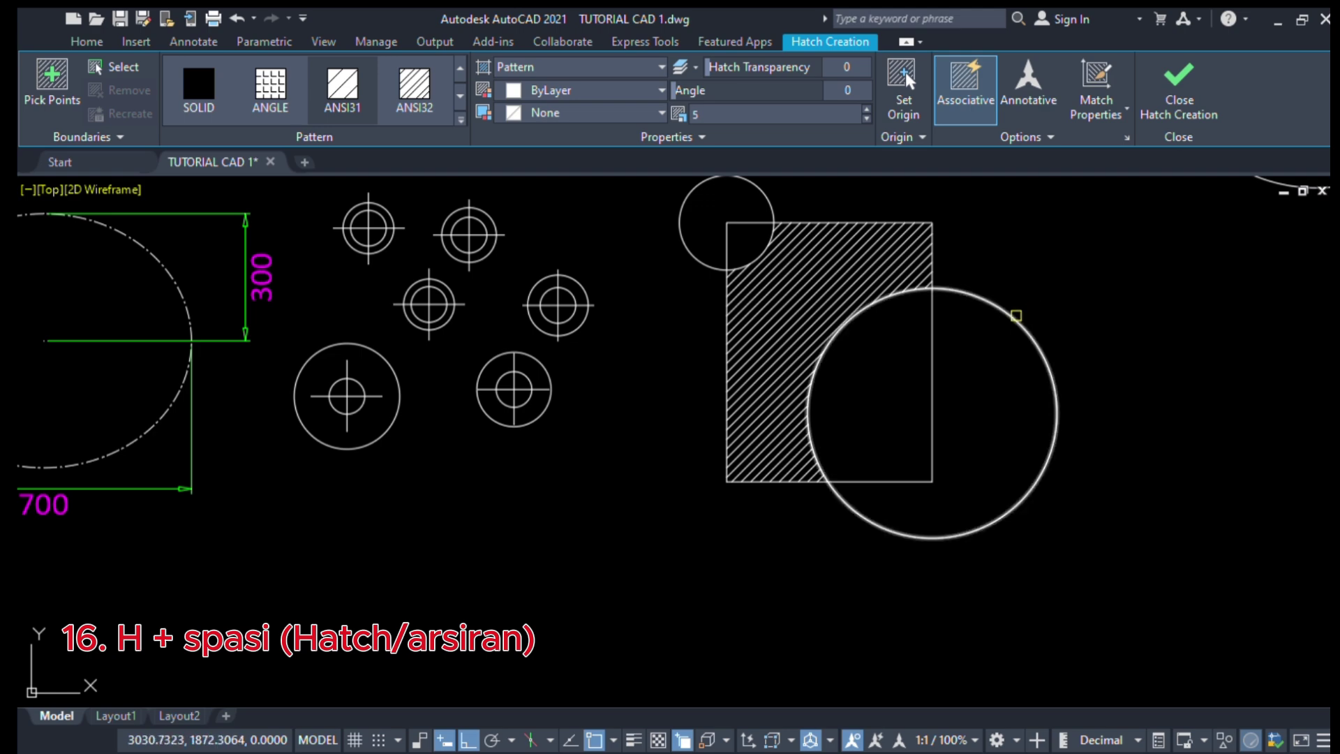
pyautogui.click(1014, 315)
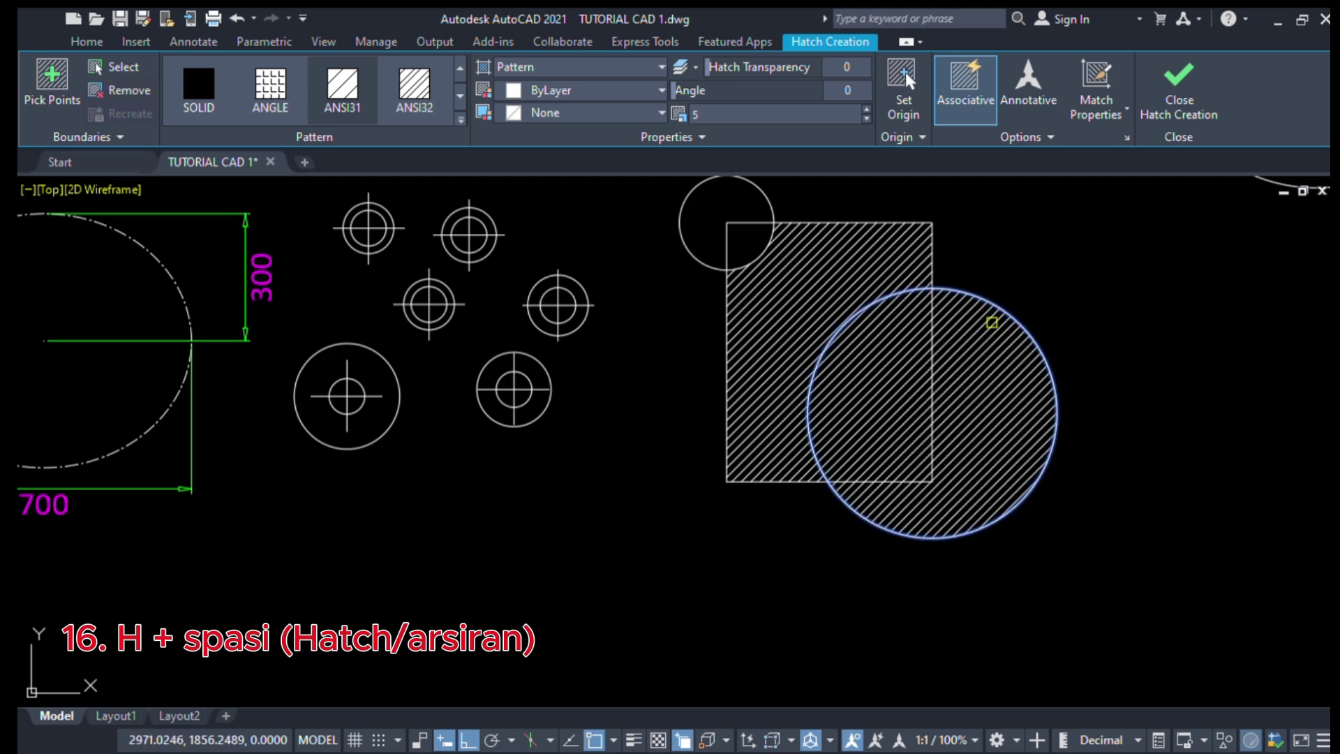
# Change the large circle's hatch pattern to ANSI37
pyautogui.click(457, 123)
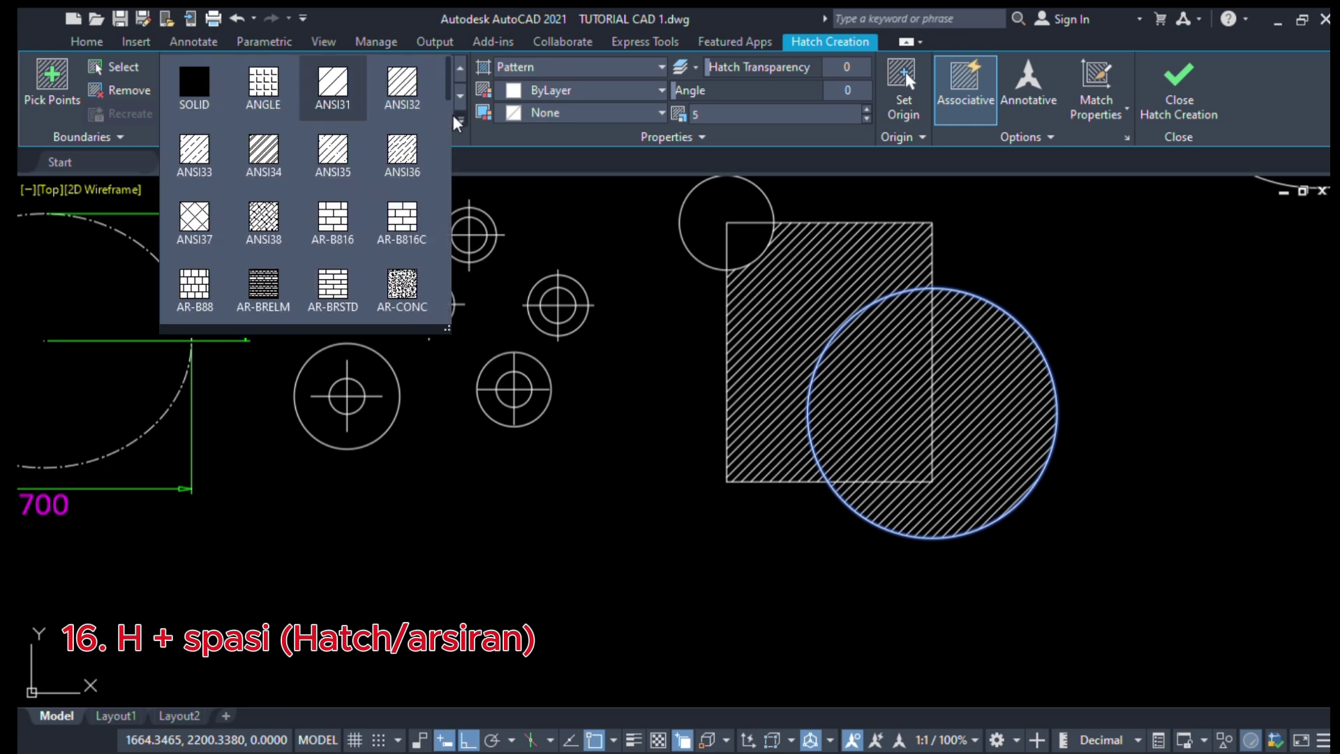
pyautogui.click(195, 217)
pyautogui.scroll(2, 1013, 340)
pyautogui.scroll(-3, 1013, 340)
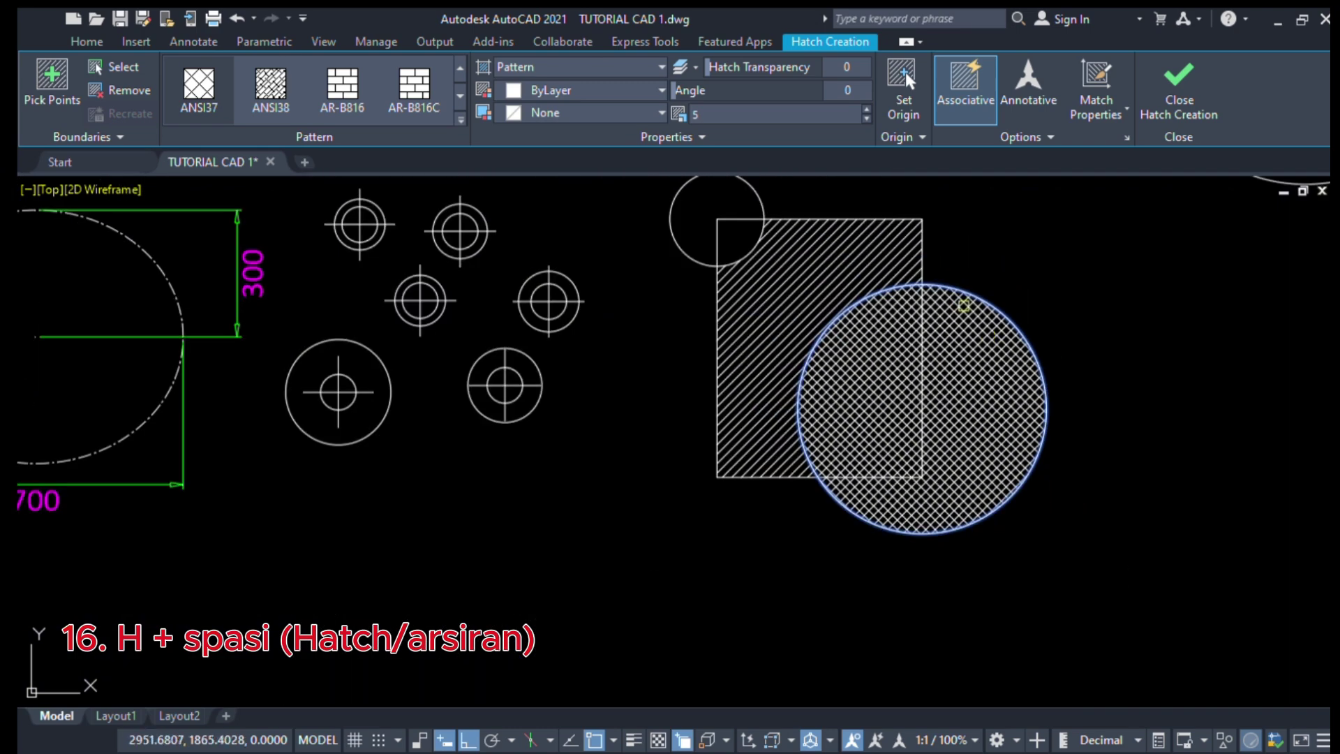
# Set the large circle's hatch scale to 10 and finish the hatch
pyautogui.scroll(2, 959, 286)
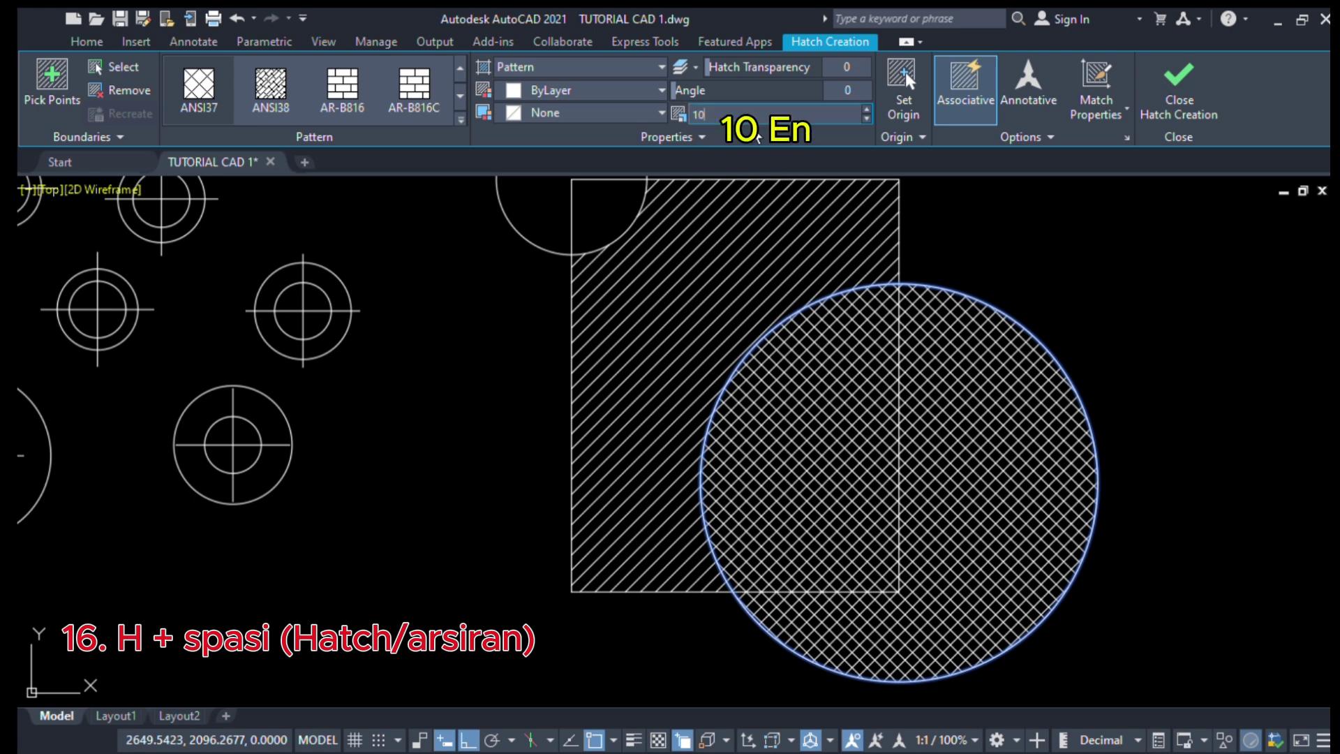
pyautogui.press('Return')
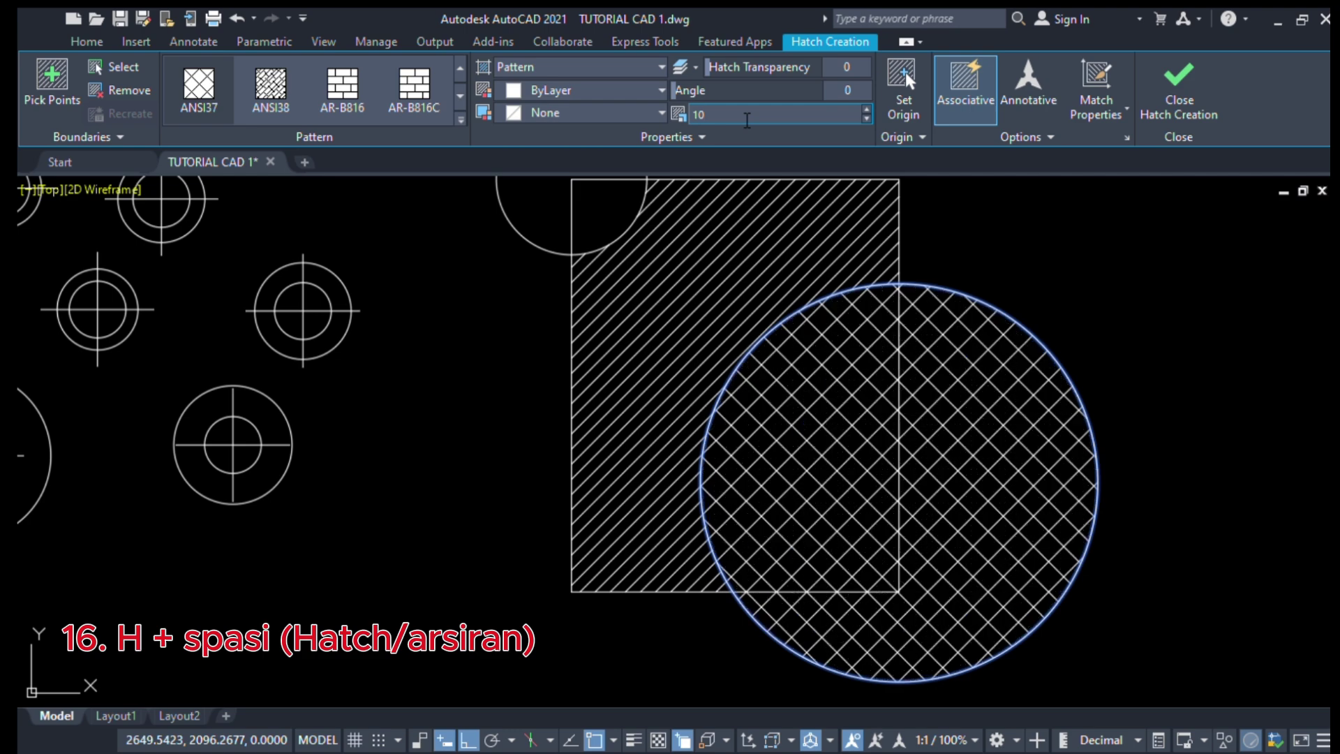
pyautogui.scroll(-2, 935, 366)
pyautogui.scroll(2, 945, 344)
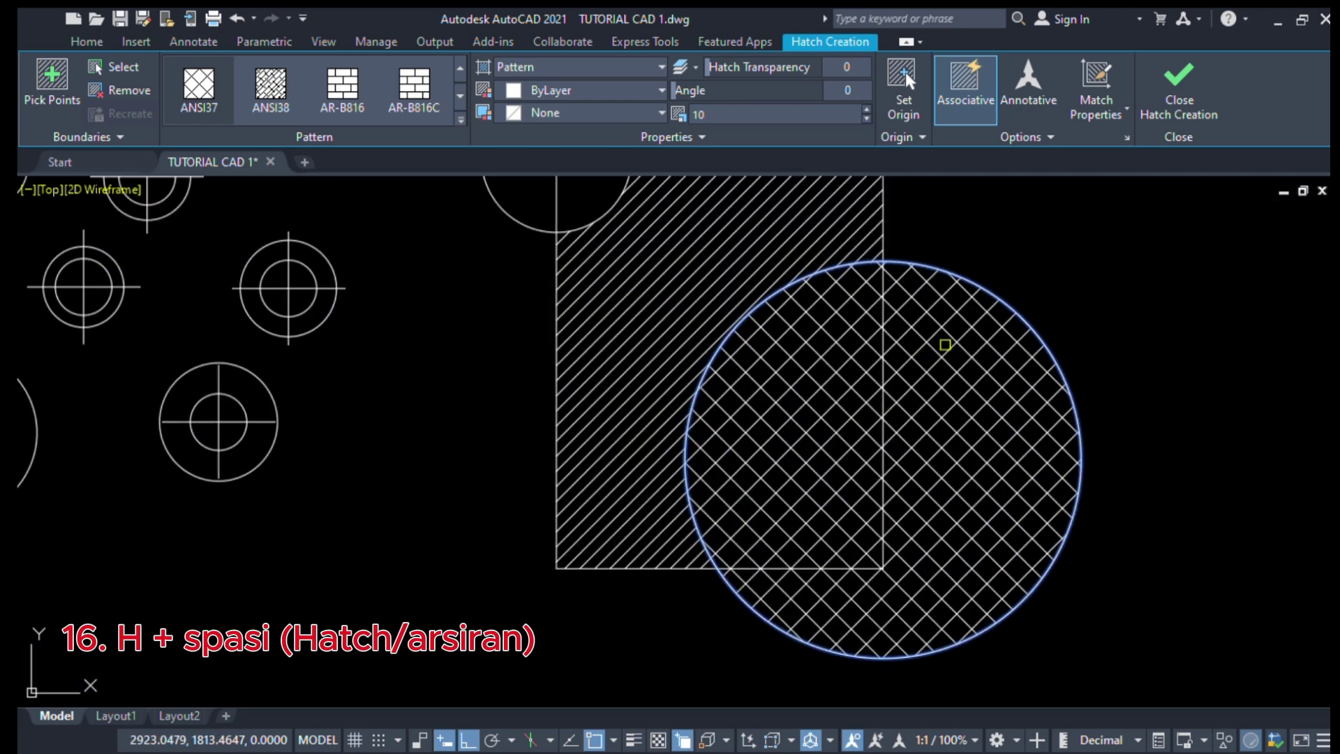
pyautogui.scroll(-2, 945, 275)
pyautogui.scroll(1, 957, 272)
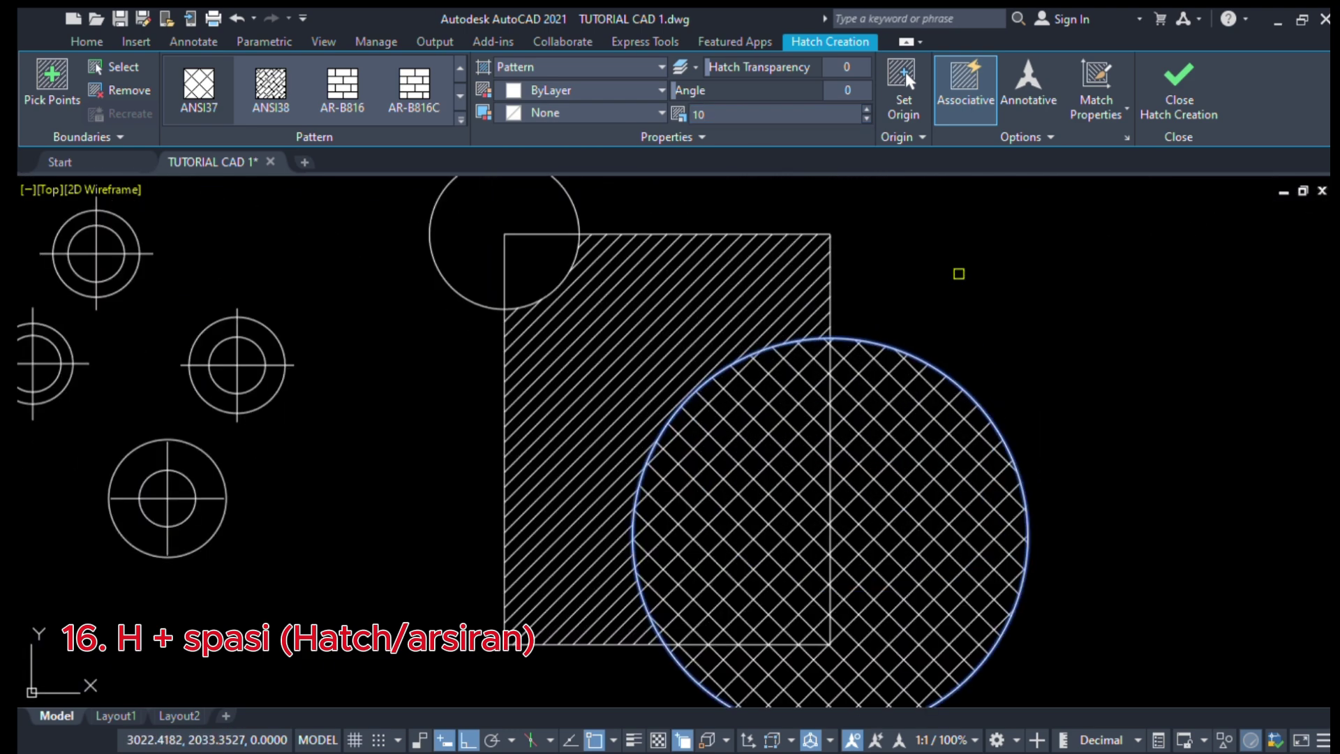
pyautogui.scroll(-3, 960, 268)
pyautogui.scroll(2, 960, 268)
pyautogui.press('Escape')
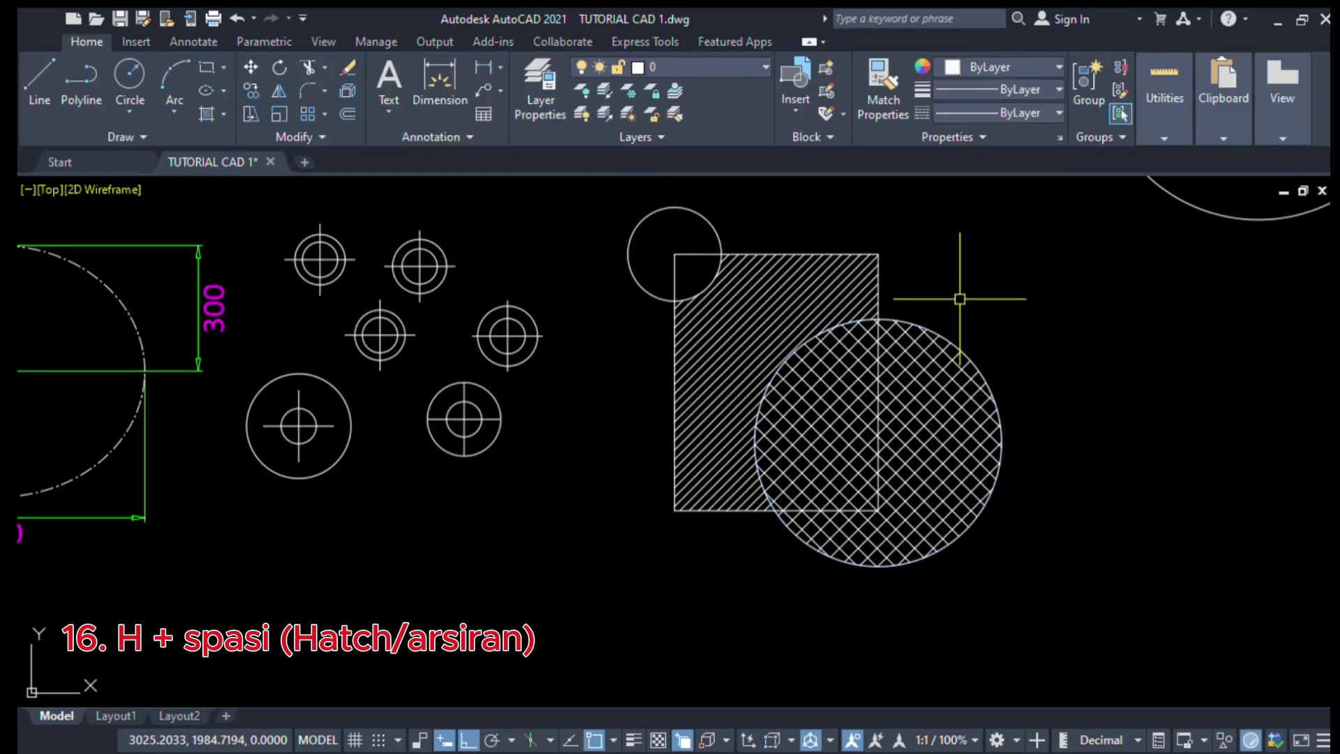
# Draw a small circle in the empty area beside the hatched rectangle and large circle
pyautogui.scroll(-3, 846, 290)
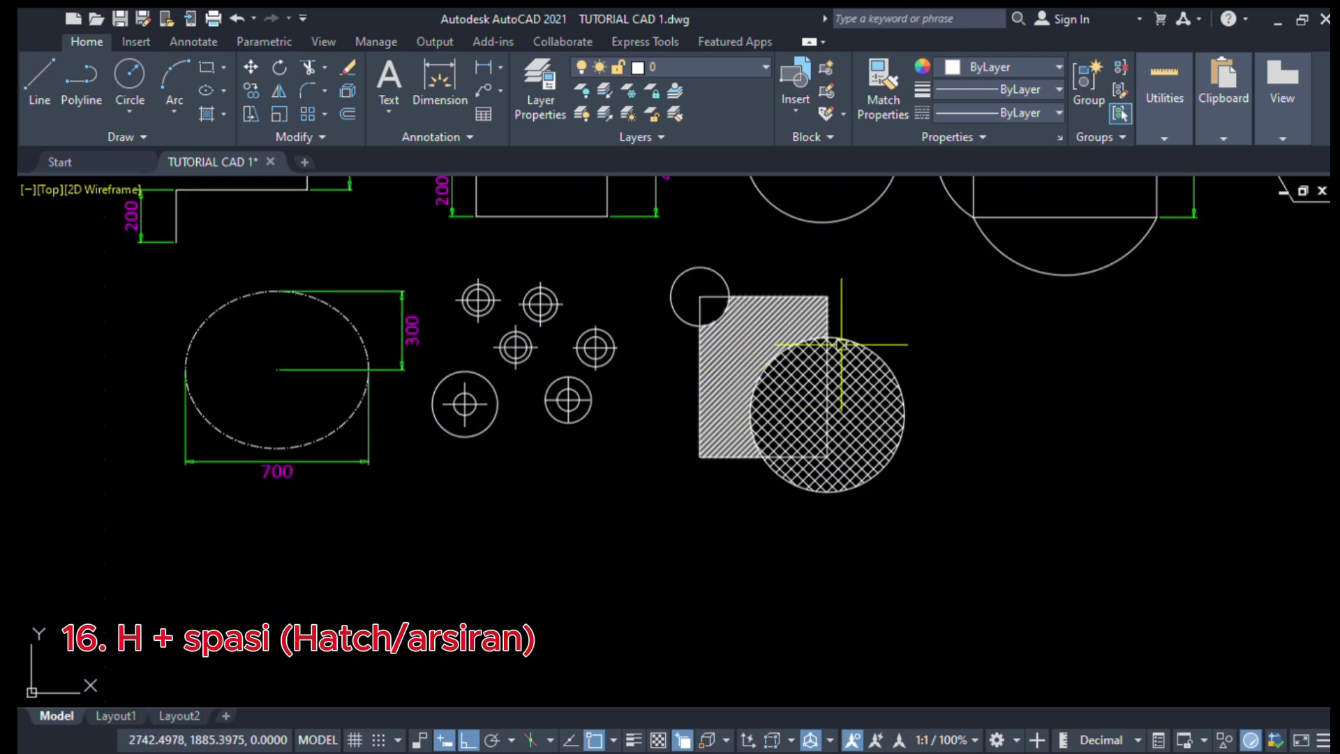
pyautogui.scroll(-1, 844, 290)
pyautogui.scroll(3, 897, 338)
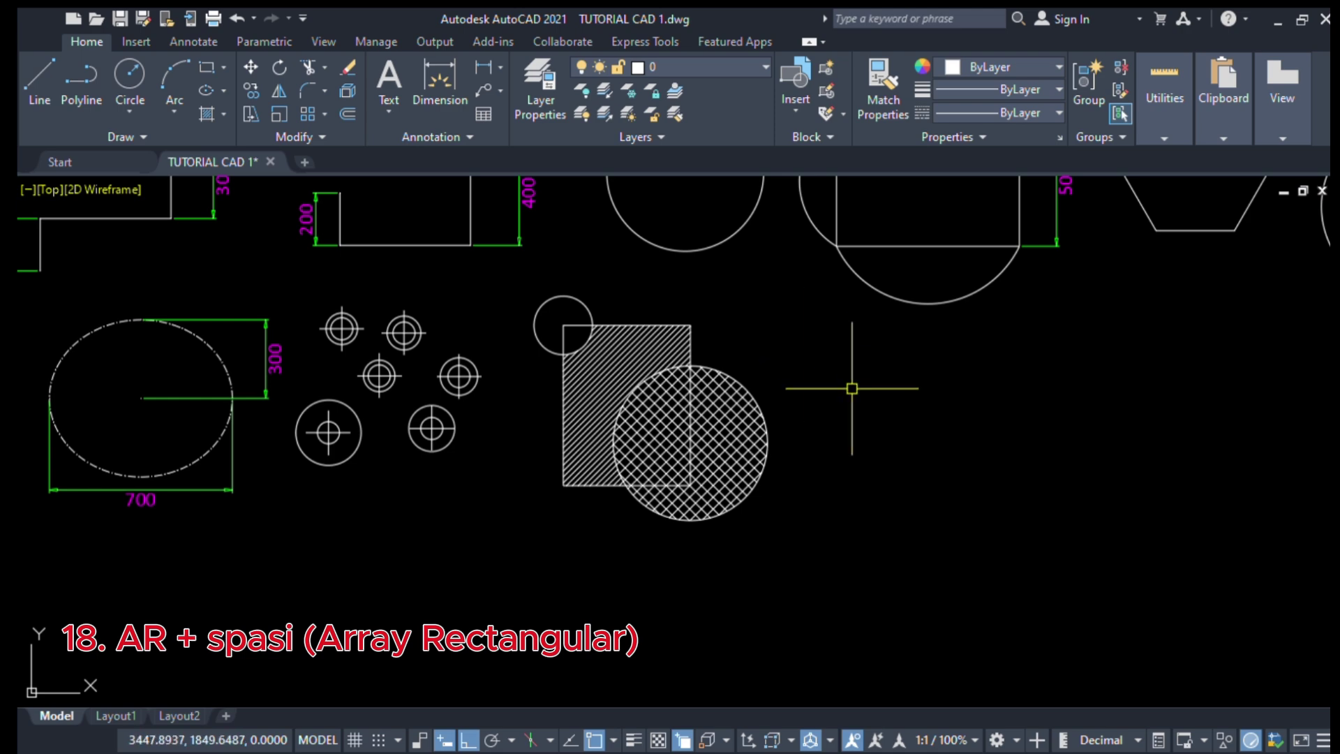
pyautogui.moveTo(852, 384); pyautogui.dragTo(751, 348, button='middle')
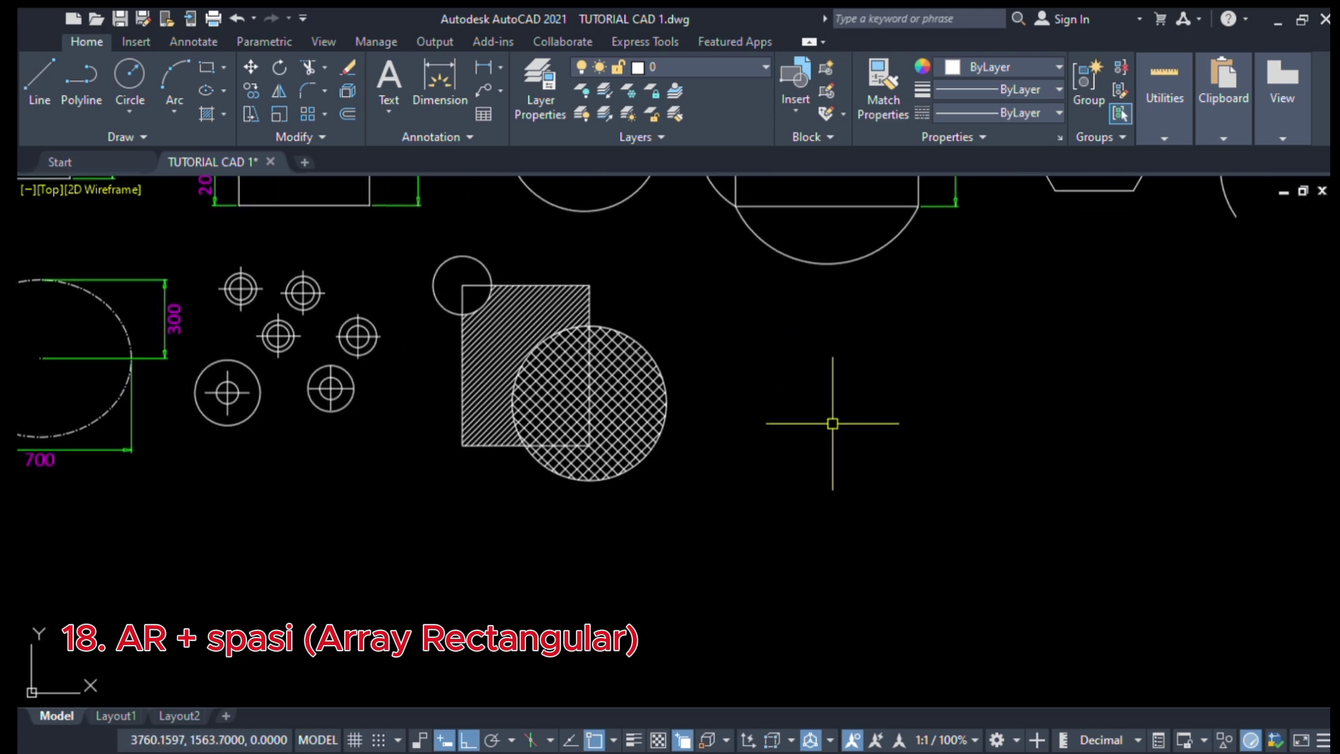
pyautogui.moveTo(802, 419); pyautogui.dragTo(781, 486, button='middle')
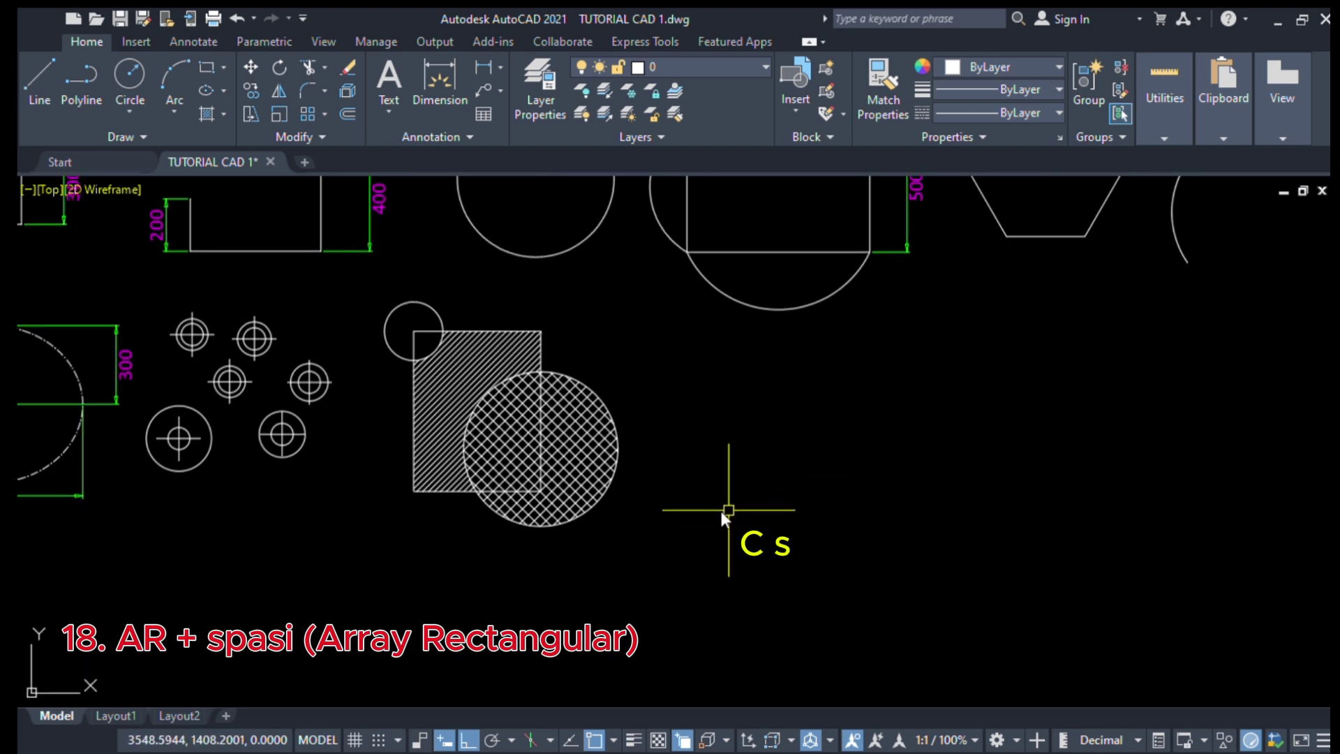
pyautogui.press('c')
pyautogui.press('space')
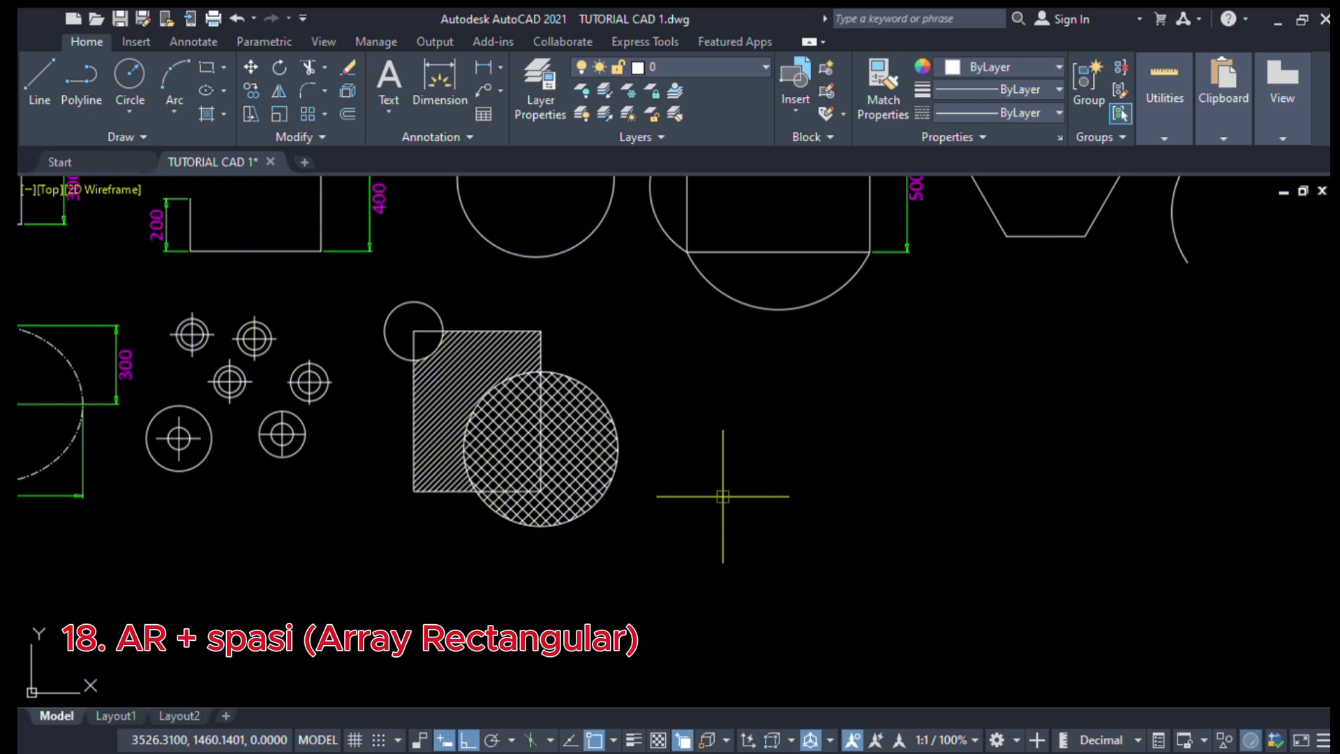
pyautogui.click(722, 497)
pyautogui.scroll(2, 736, 507)
pyautogui.moveTo(747, 493); pyautogui.dragTo(705, 508, button='middle')
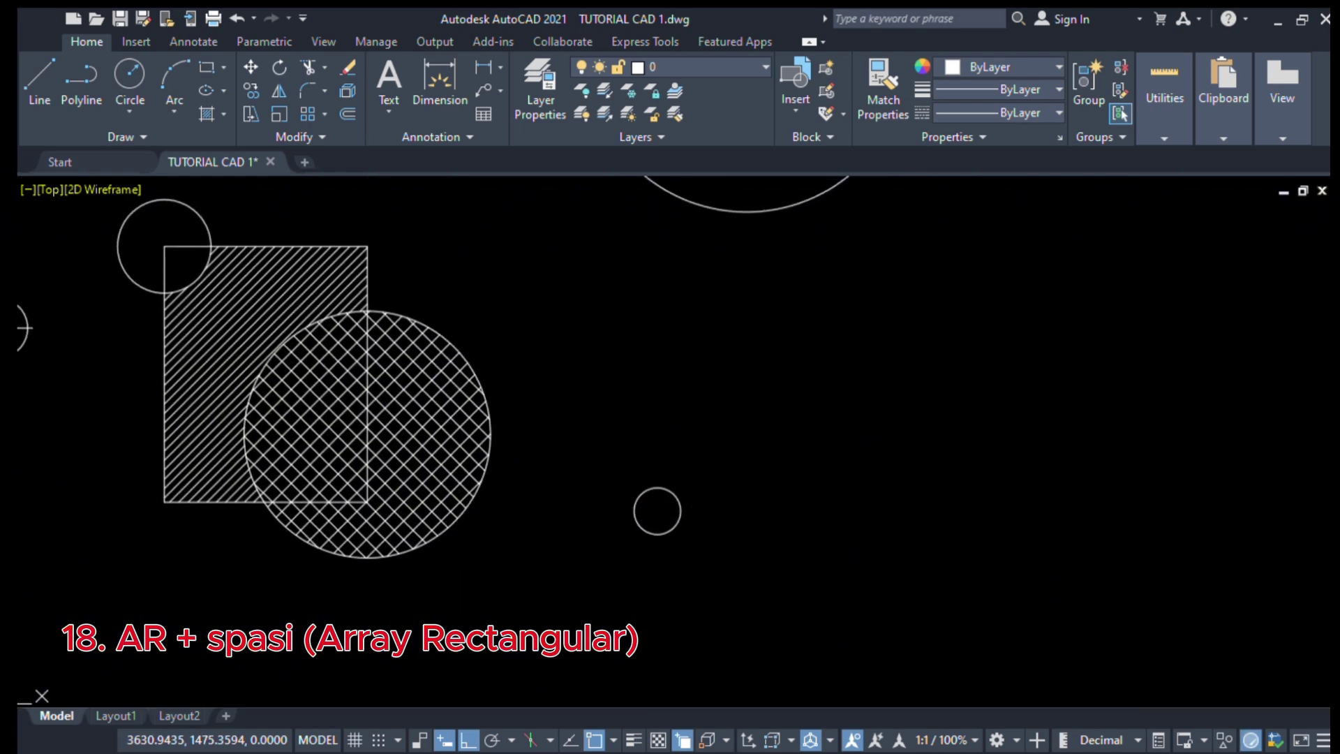
pyautogui.click(675, 494)
# Start a rectangular array of the new small circle
pyautogui.scroll(-2, 730, 423)
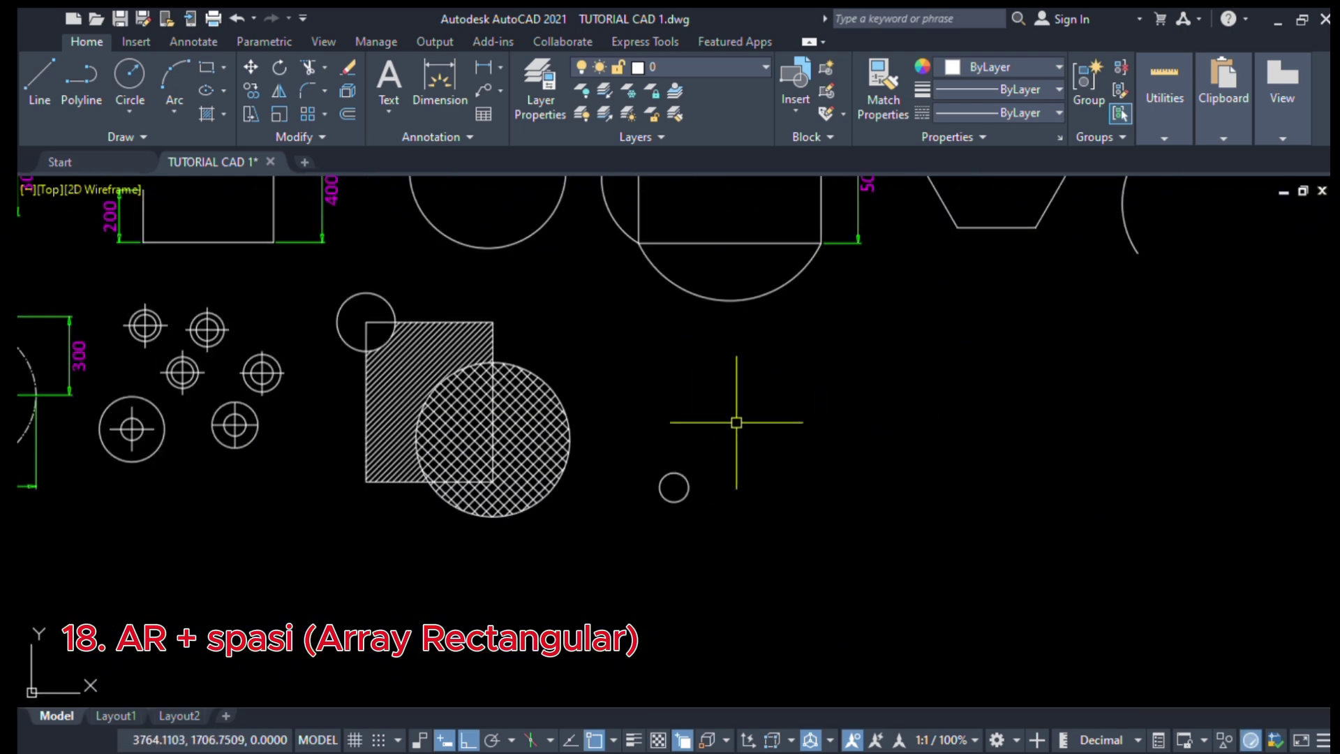
pyautogui.moveTo(730, 419); pyautogui.dragTo(718, 442, button='middle')
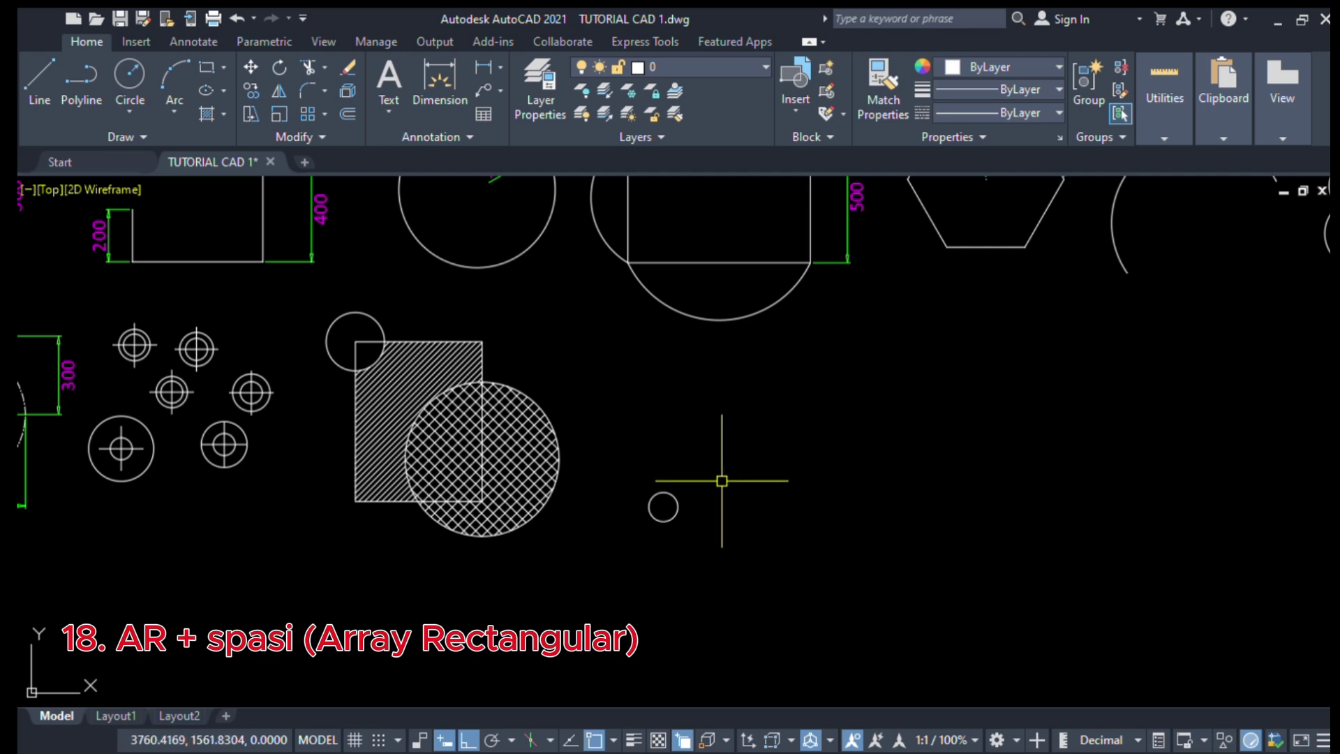
pyautogui.scroll(2, 689, 524)
pyautogui.click(663, 494)
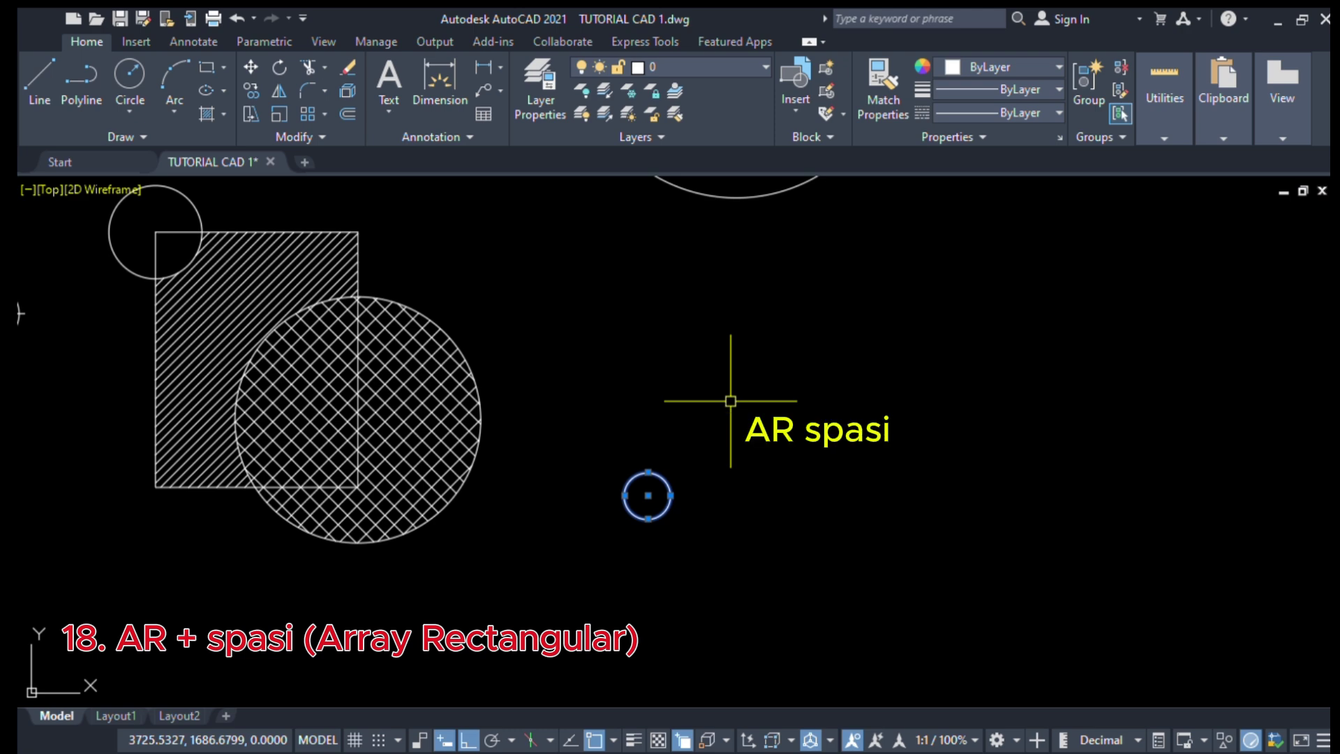
pyautogui.write('ar')
pyautogui.press('space')
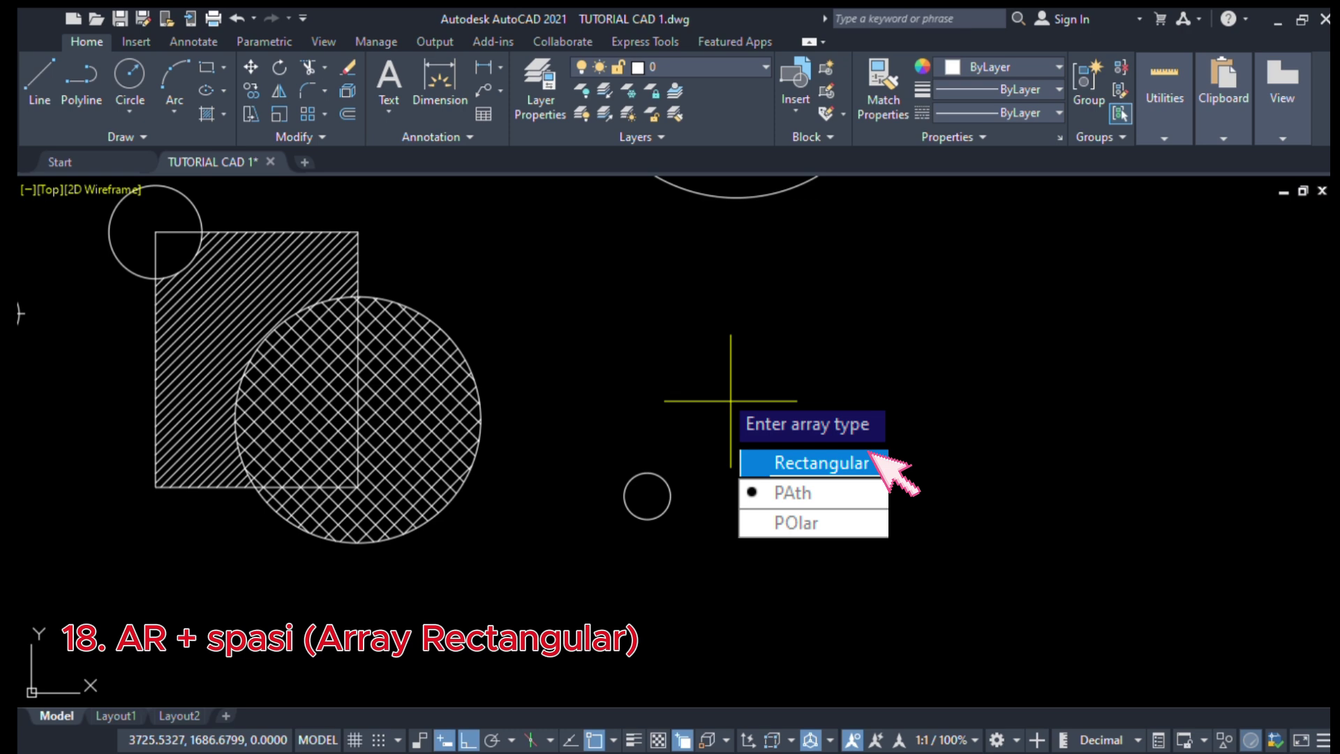
pyautogui.click(799, 462)
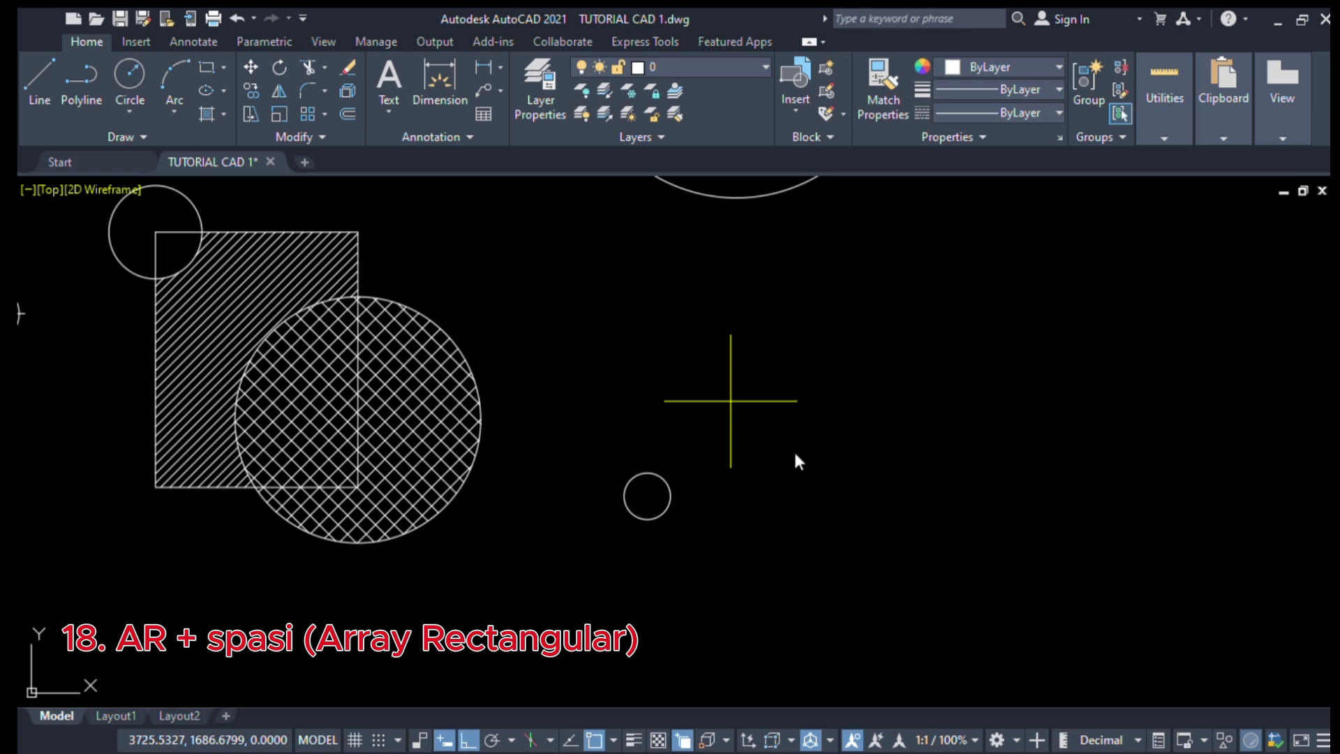
# Set the distance between the array's columns to 150
pyautogui.scroll(2, 697, 429)
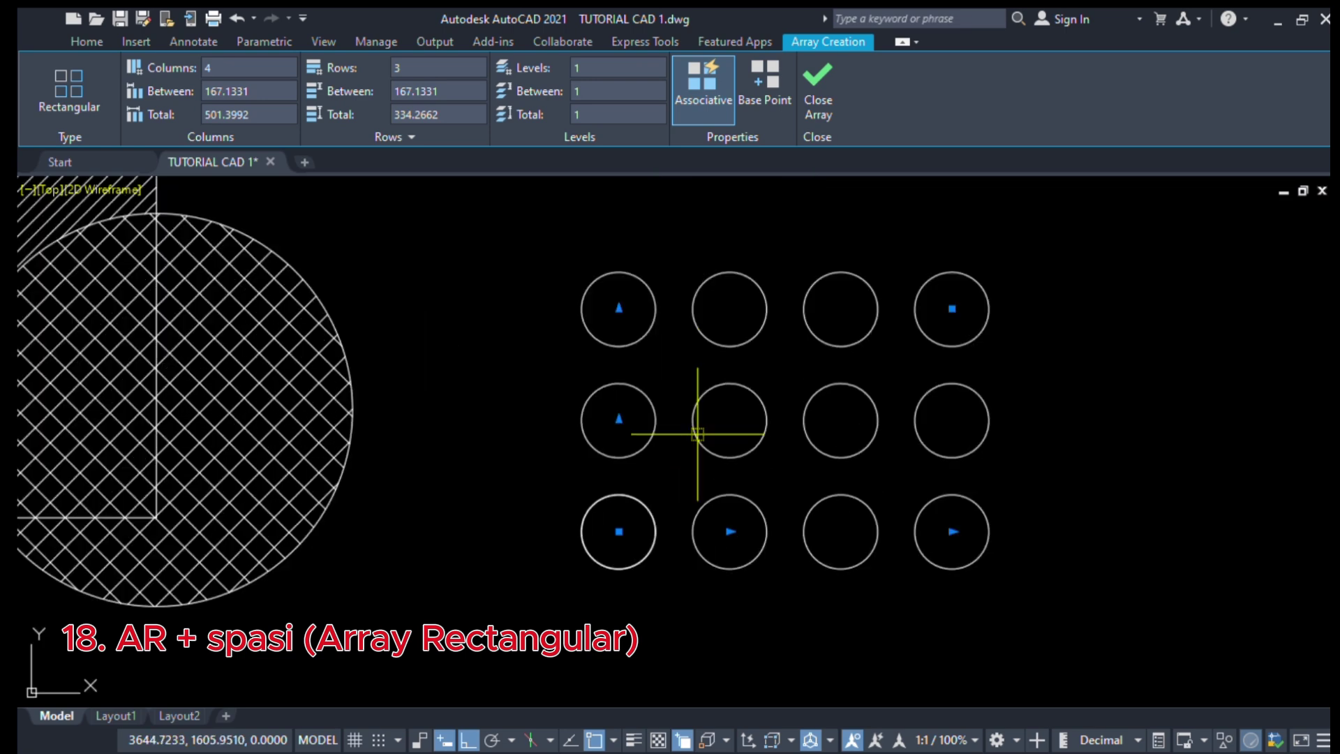
pyautogui.scroll(-3, 697, 434)
pyautogui.scroll(3, 717, 419)
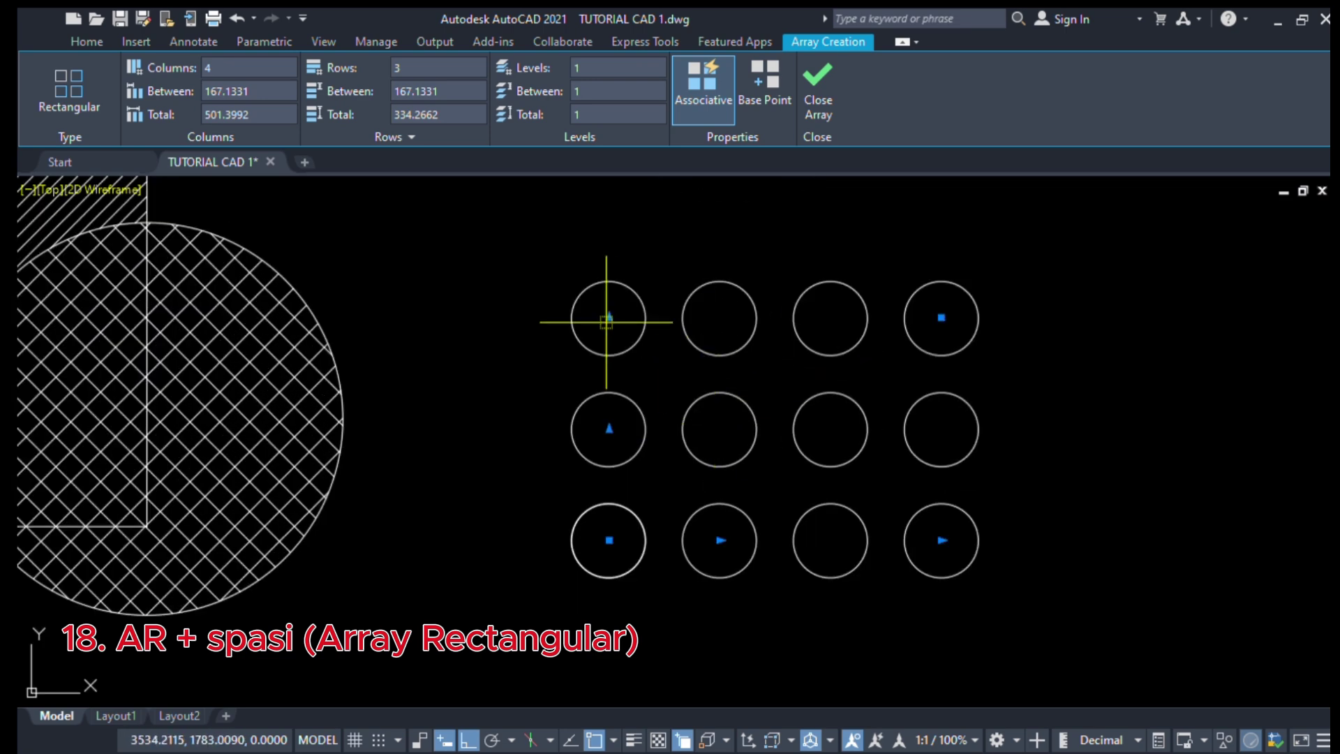
pyautogui.scroll(-2, 688, 344)
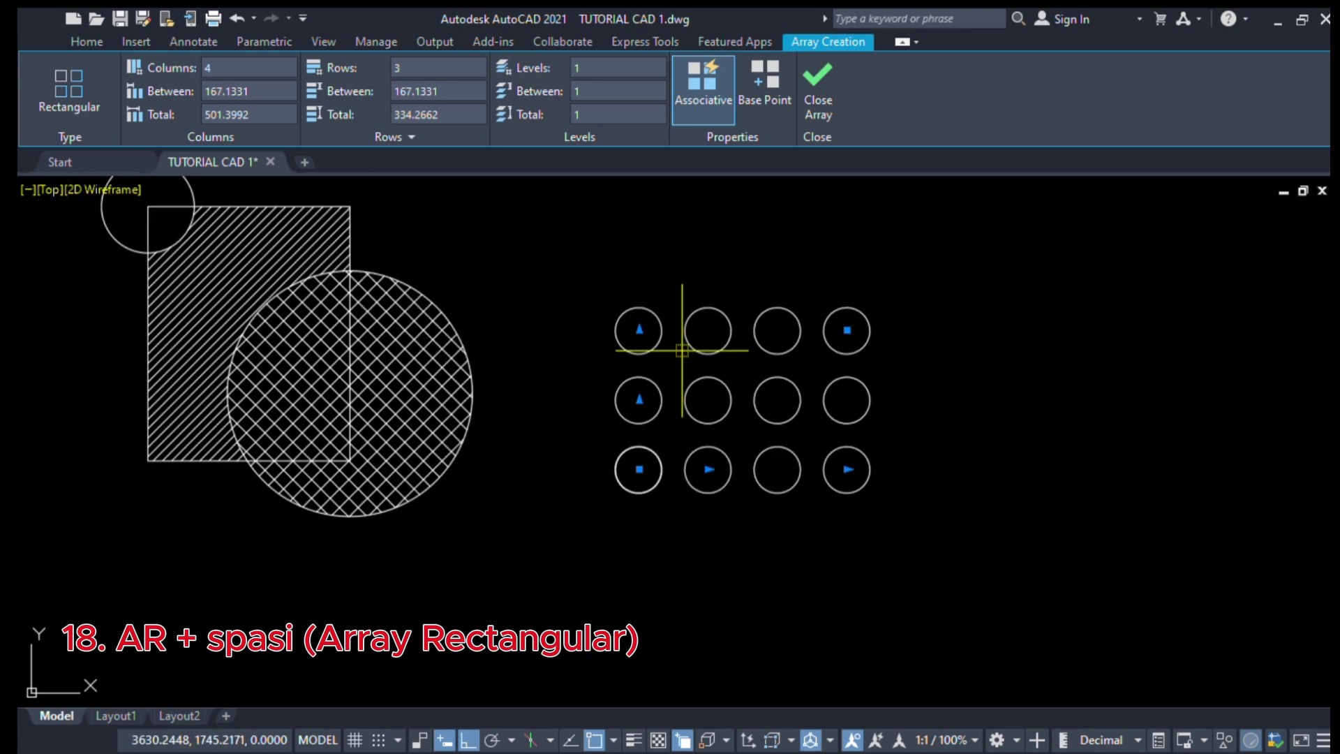
pyautogui.scroll(2, 688, 344)
pyautogui.moveTo(688, 344); pyautogui.dragTo(701, 317, button='middle')
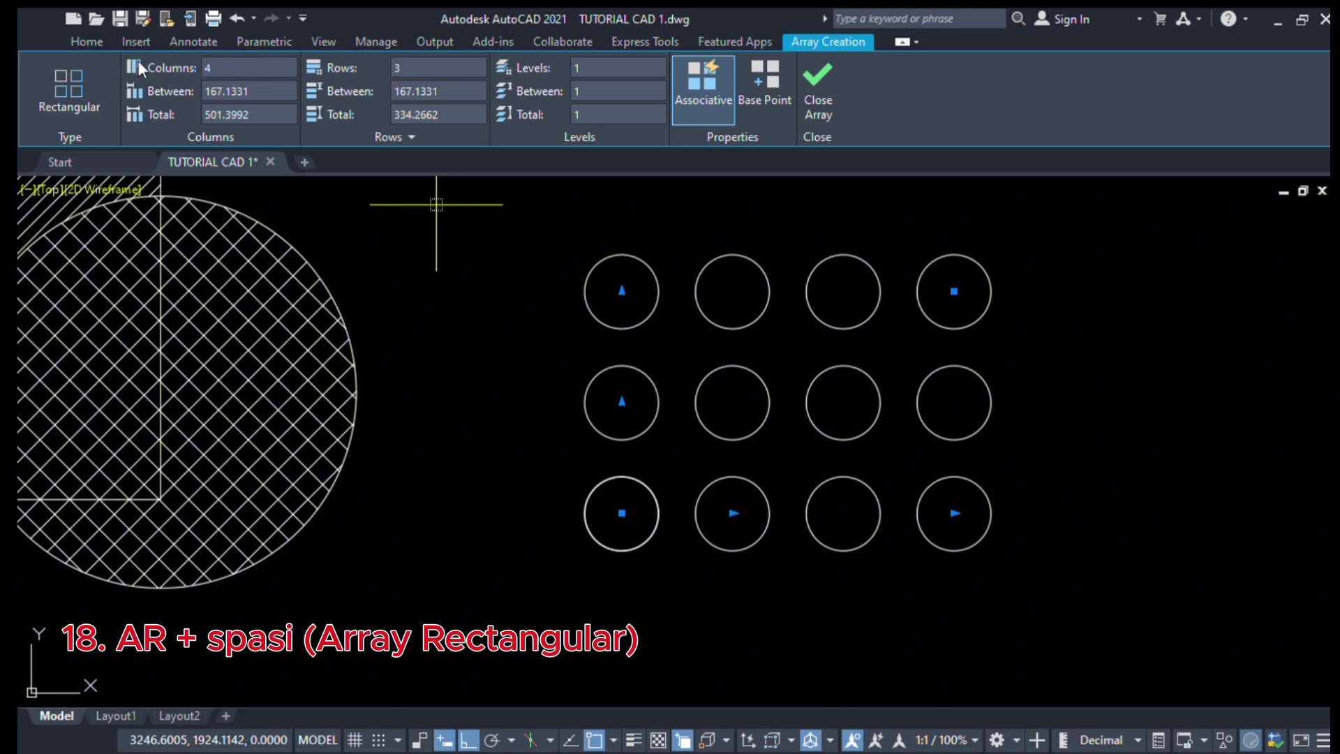
pyautogui.click(226, 77)
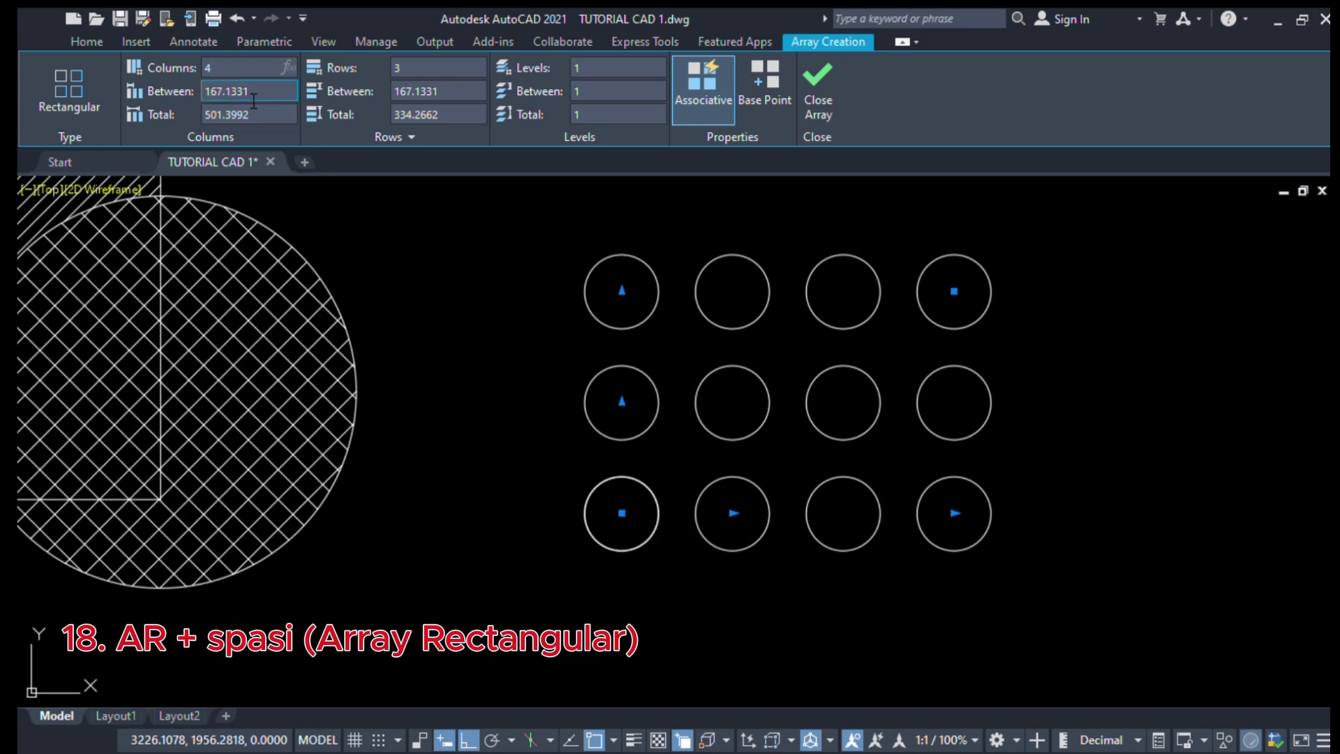
pyautogui.write('150')
pyautogui.press('Return')
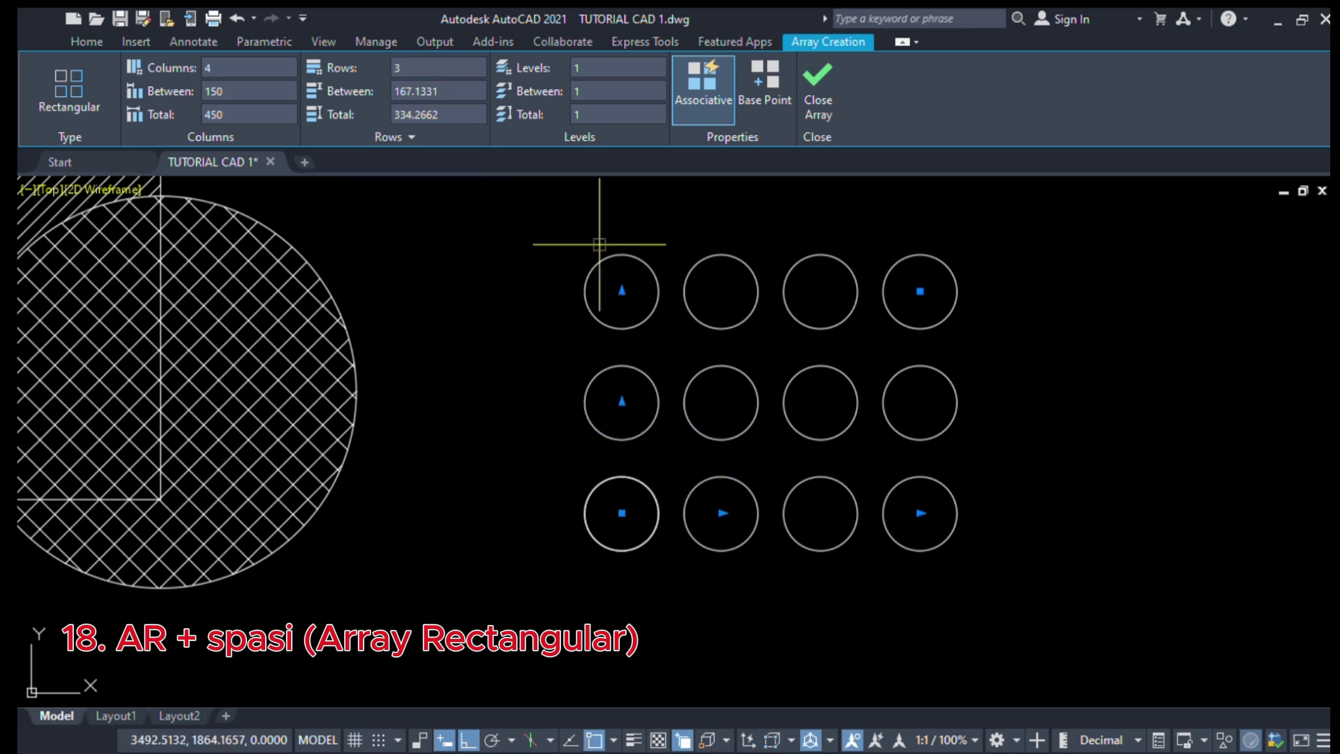
# Set the distance between the array's rows to 100
pyautogui.click(415, 72)
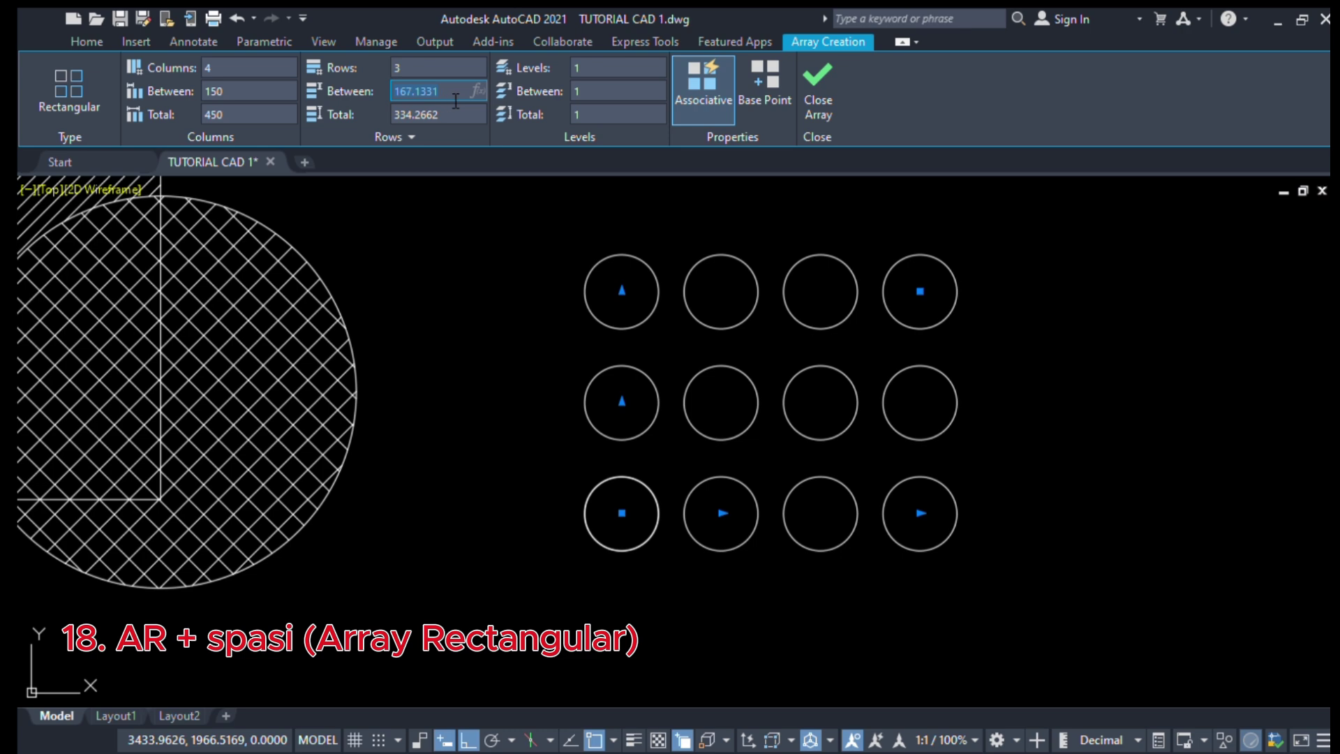
pyautogui.write('100')
pyautogui.press('Return')
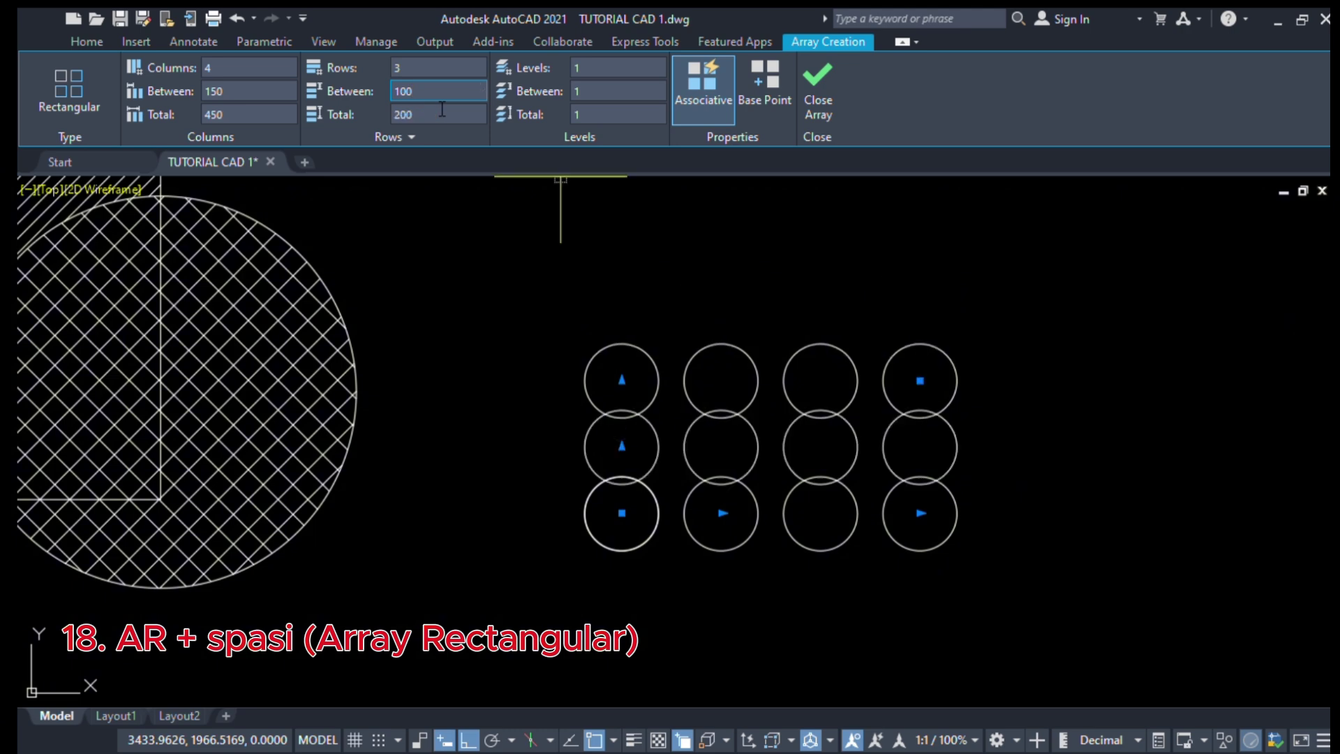
pyautogui.scroll(-3, 743, 349)
pyautogui.scroll(3, 824, 304)
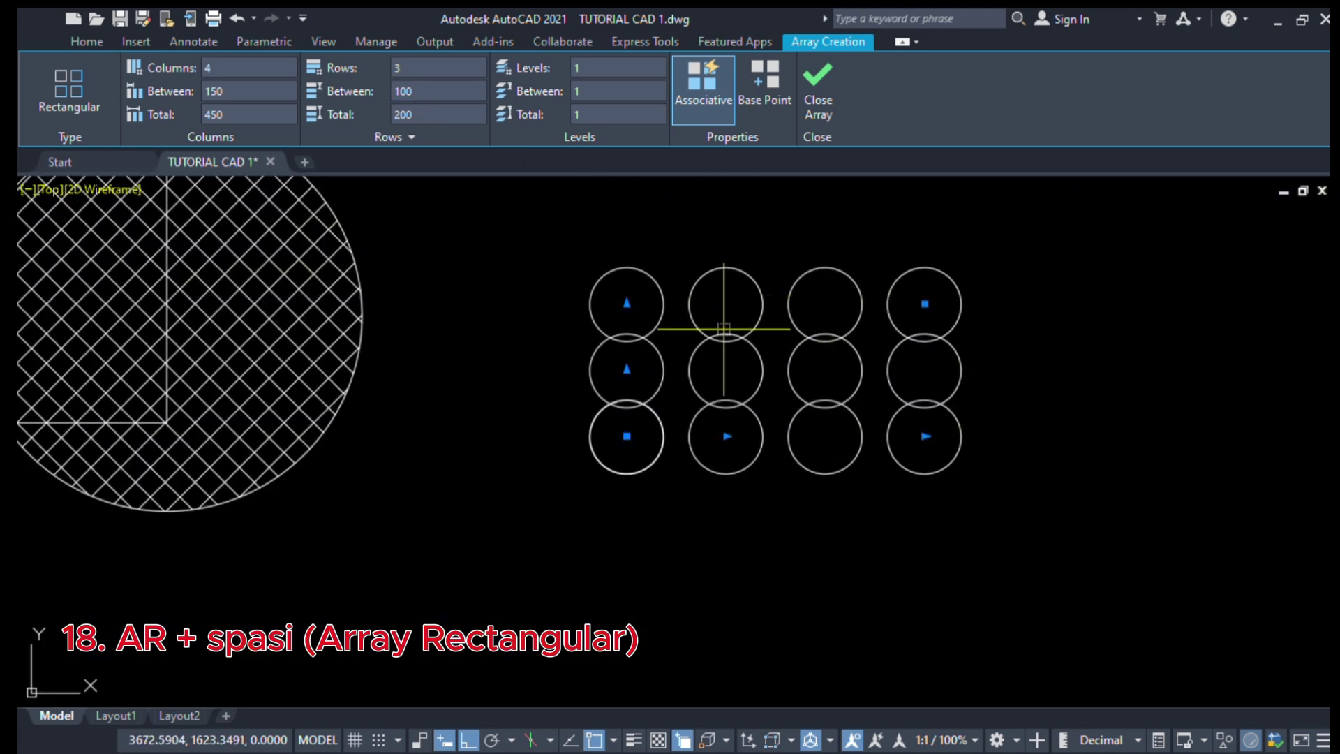
# Stretch the rectangular array of circles upward to 6 rows and reduce it to 4 rows
pyautogui.scroll(2, 756, 304)
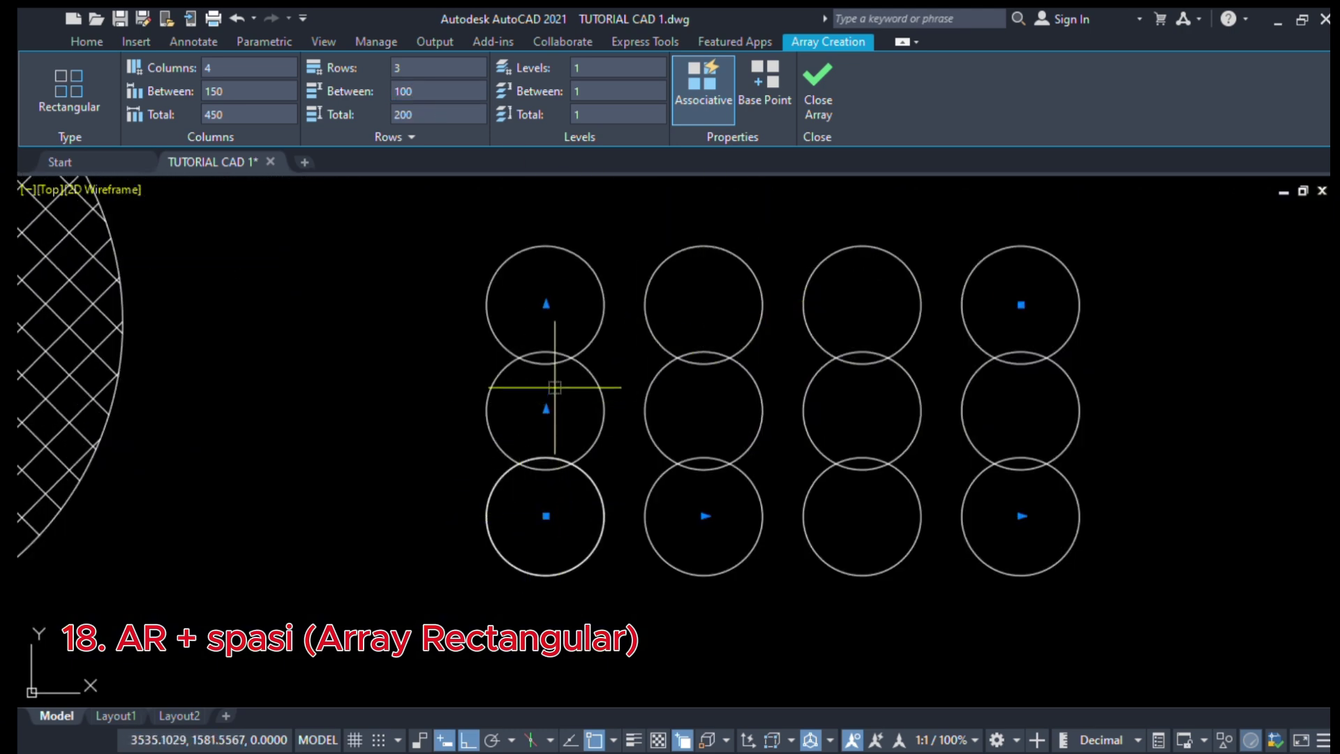
pyautogui.scroll(-2, 558, 390)
pyautogui.scroll(2, 635, 386)
pyautogui.scroll(-2, 658, 290)
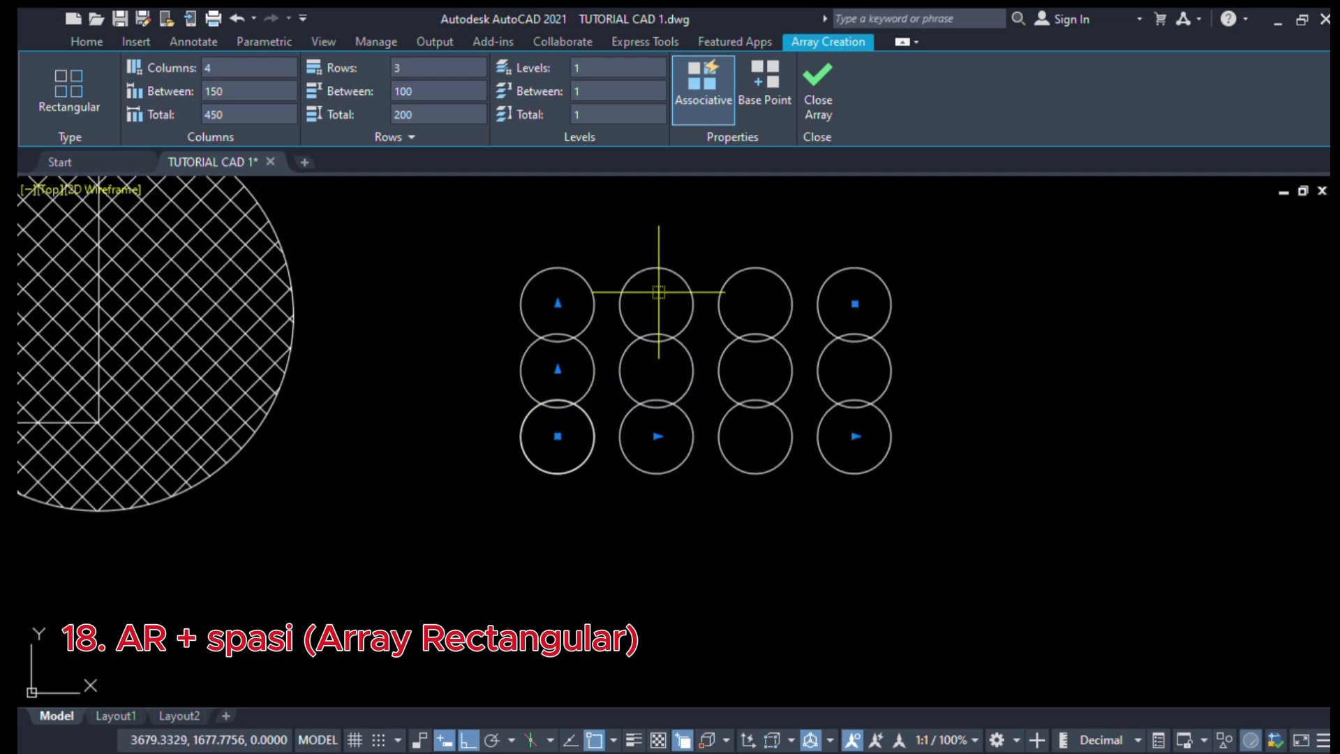
pyautogui.moveTo(666, 355); pyautogui.dragTo(625, 384, button='middle')
pyautogui.scroll(-3, 625, 385)
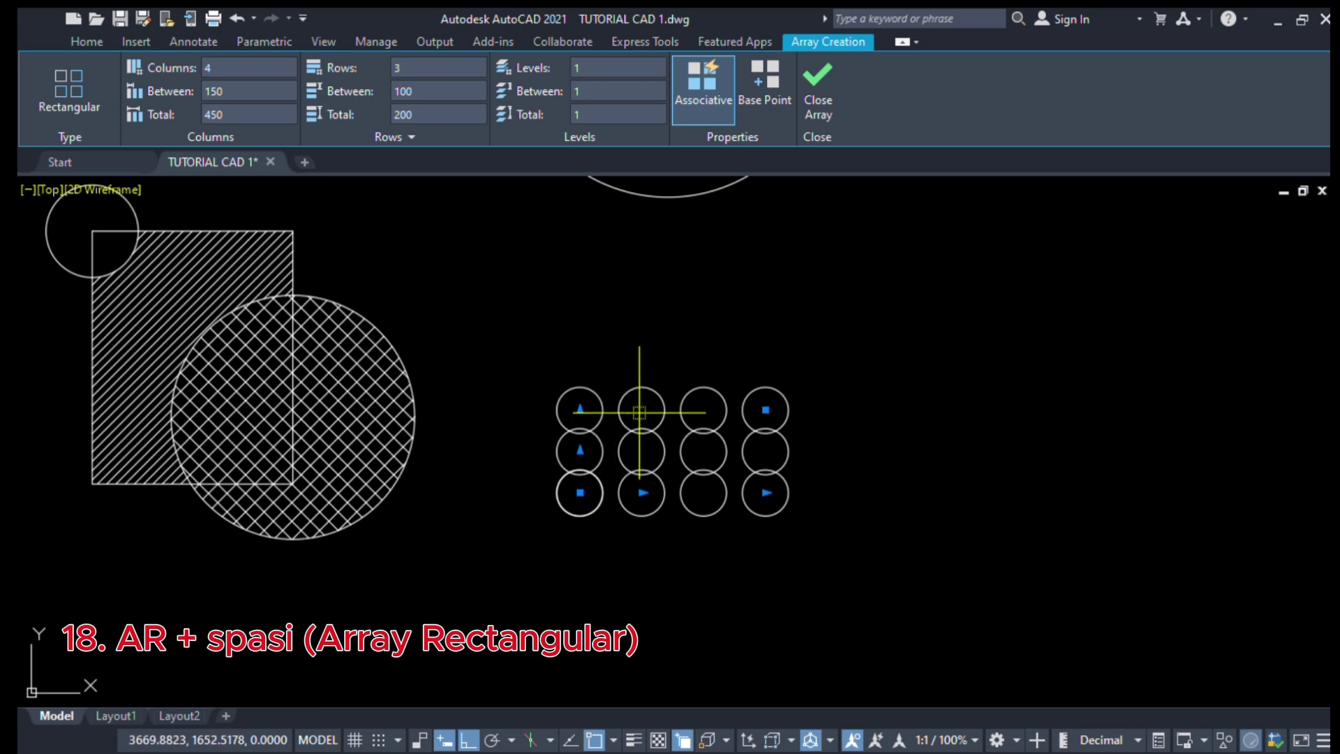
pyautogui.scroll(2, 637, 410)
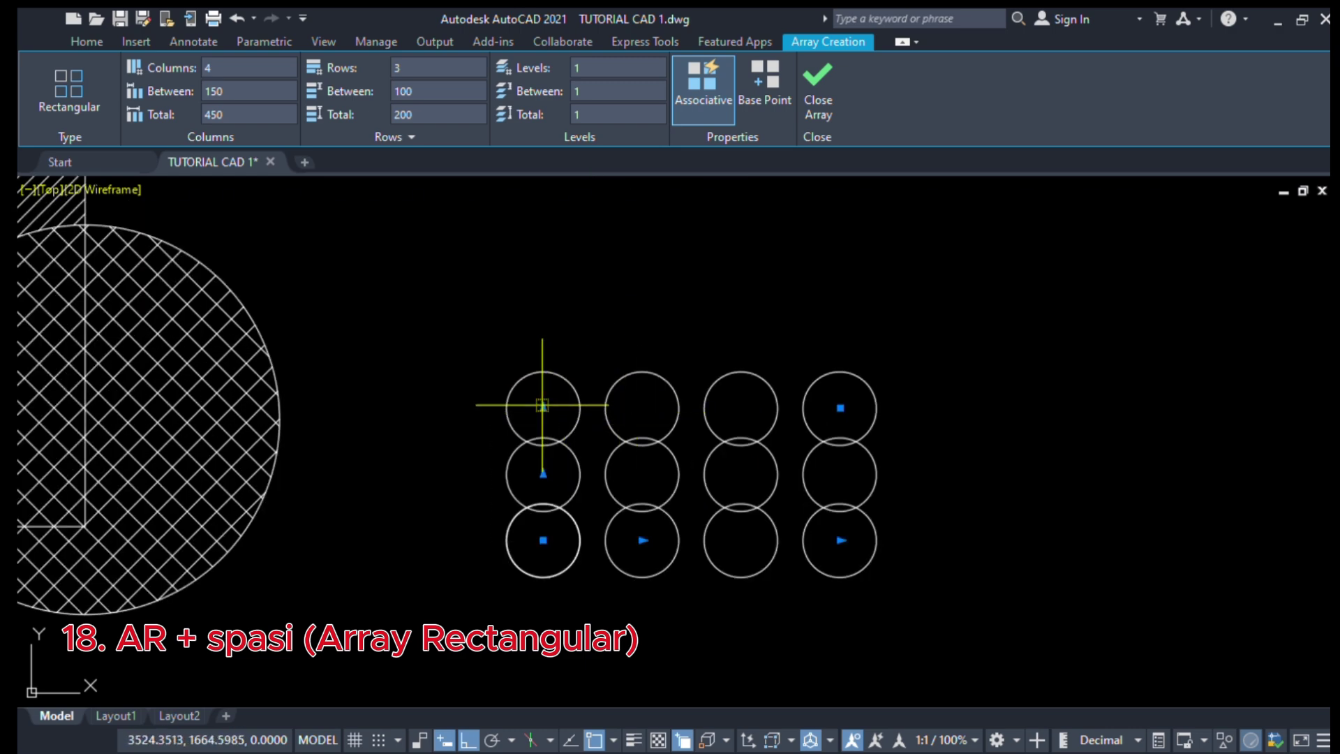
pyautogui.scroll(-2, 541, 383)
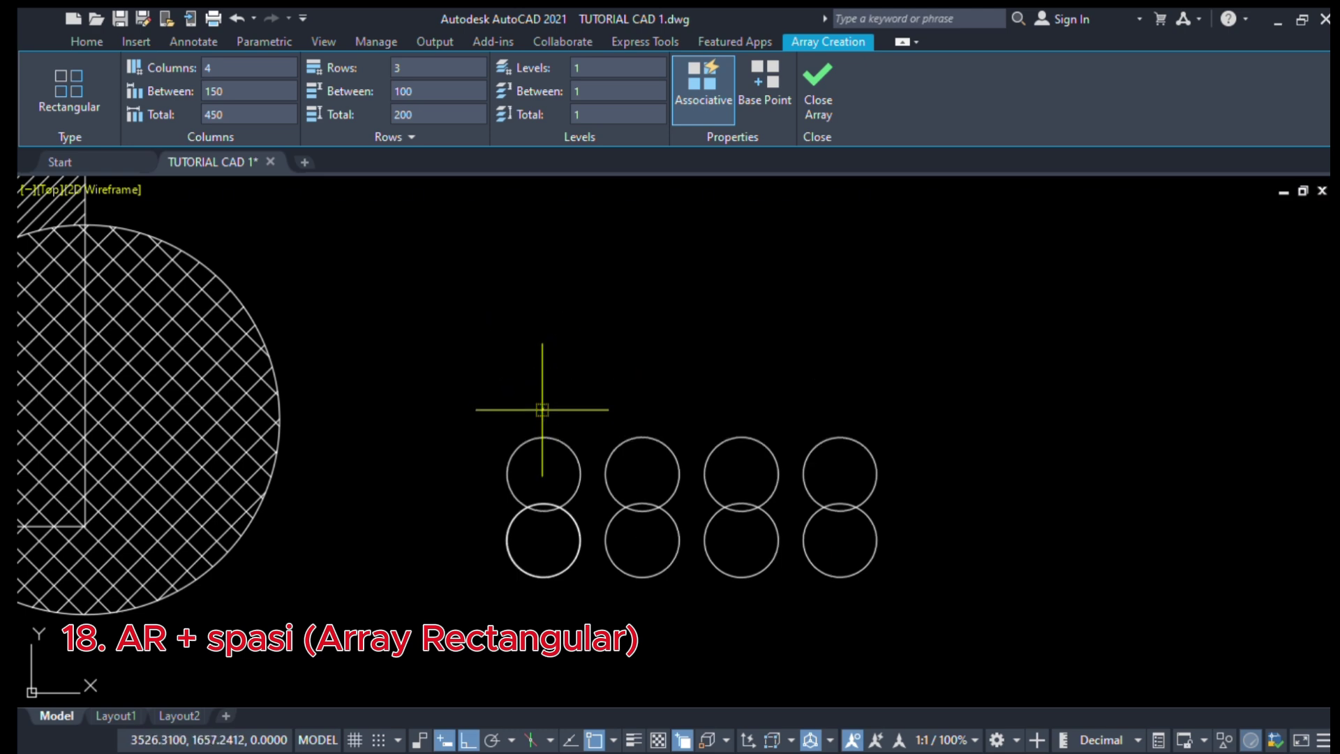
pyautogui.click(539, 277)
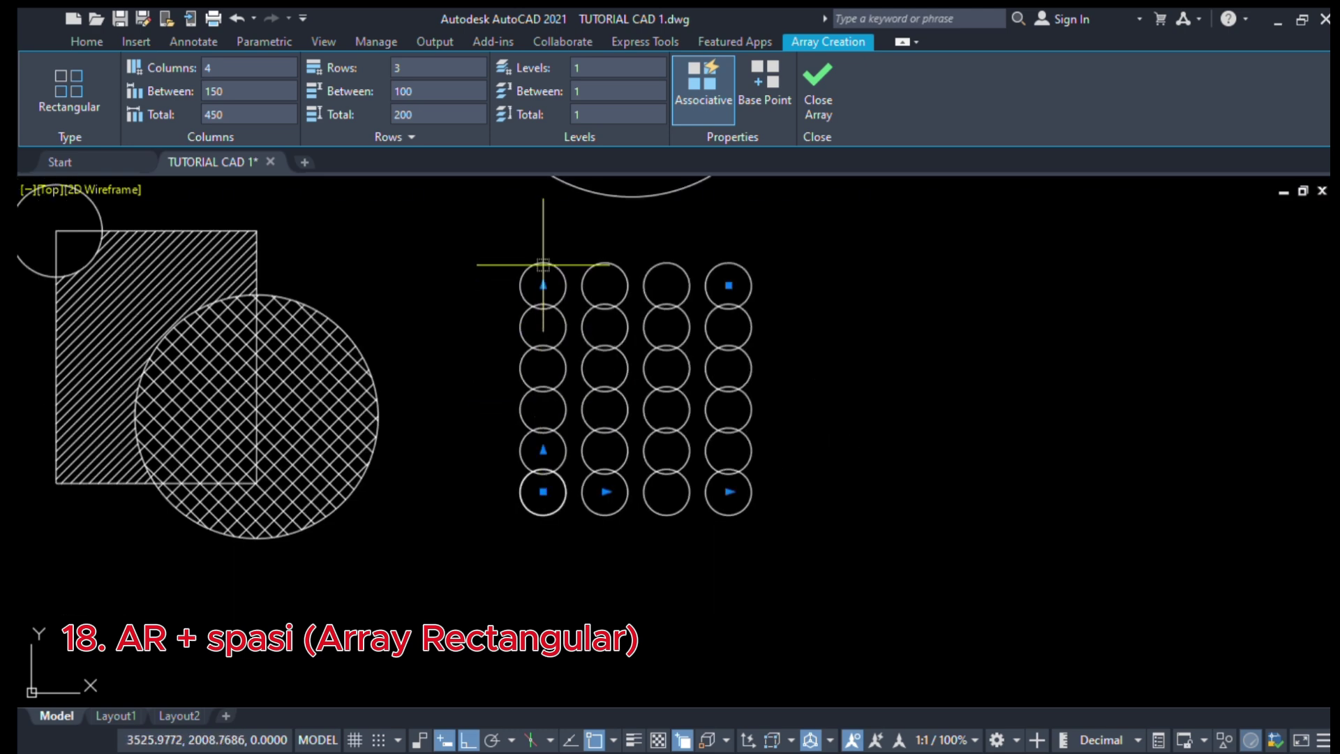
pyautogui.click(539, 285)
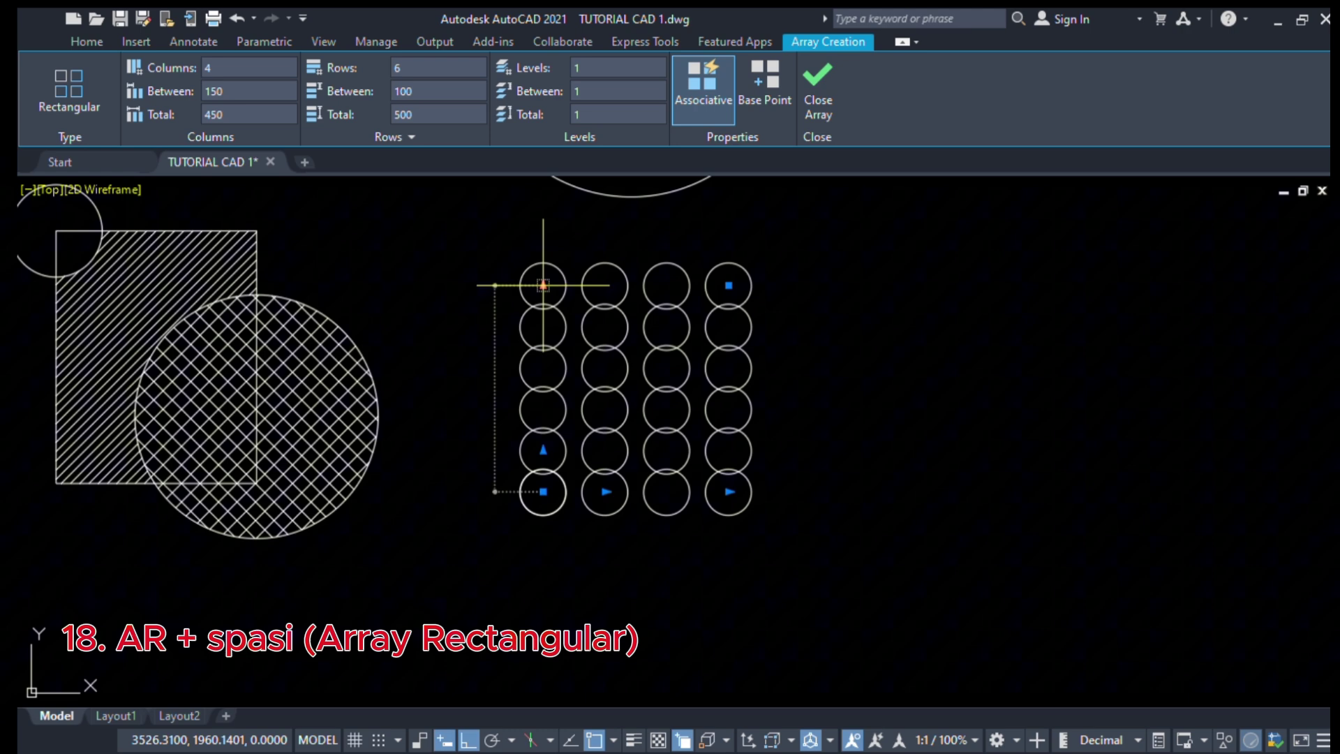
pyautogui.click(543, 368)
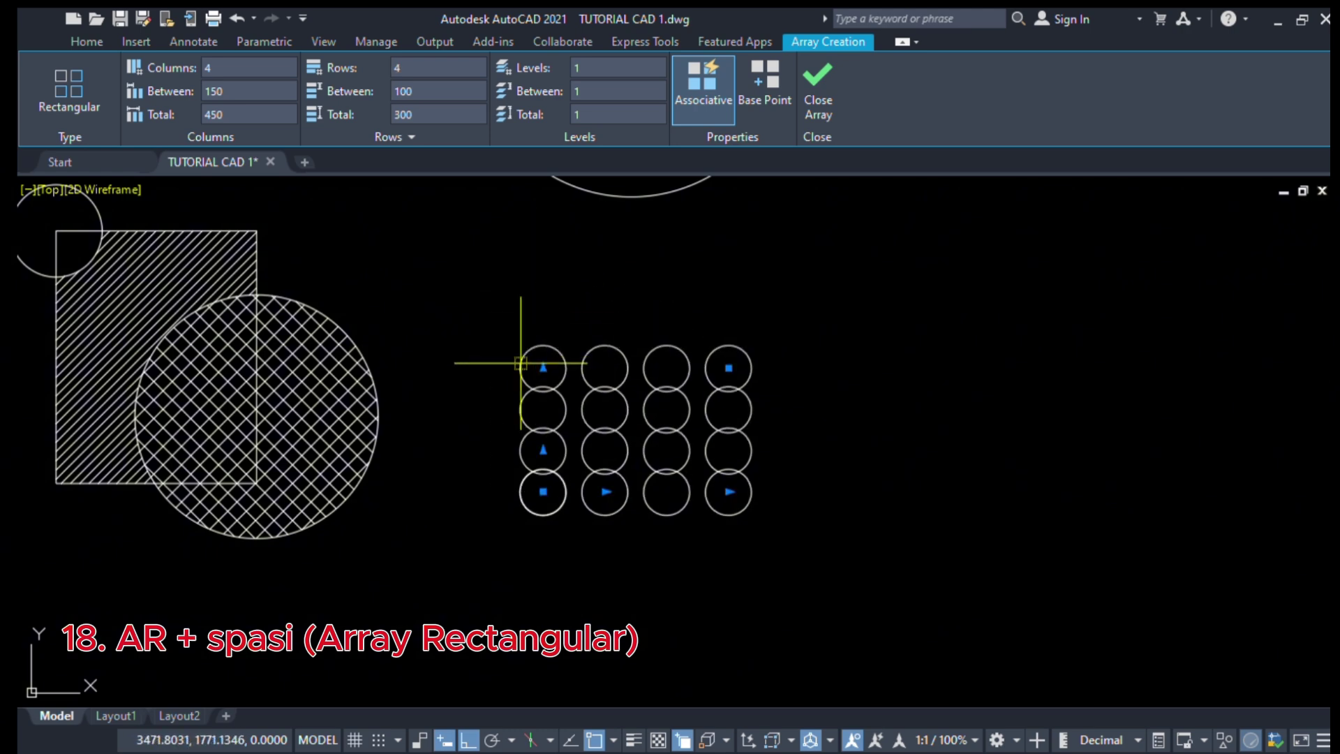
# Extend the rectangular array of circles upward to 6 rows
pyautogui.scroll(2, 520, 363)
pyautogui.click(556, 368)
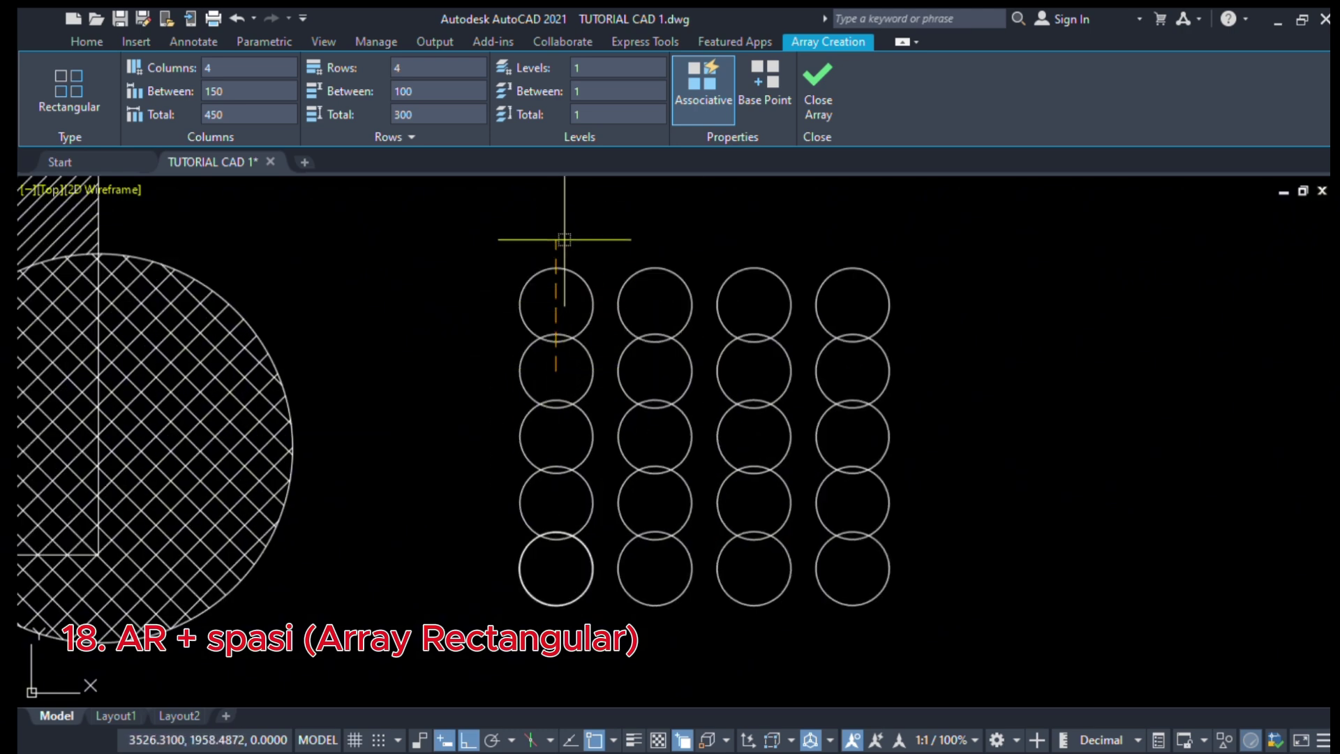
pyautogui.click(553, 224)
pyautogui.scroll(-2, 554, 227)
pyautogui.scroll(2, 773, 465)
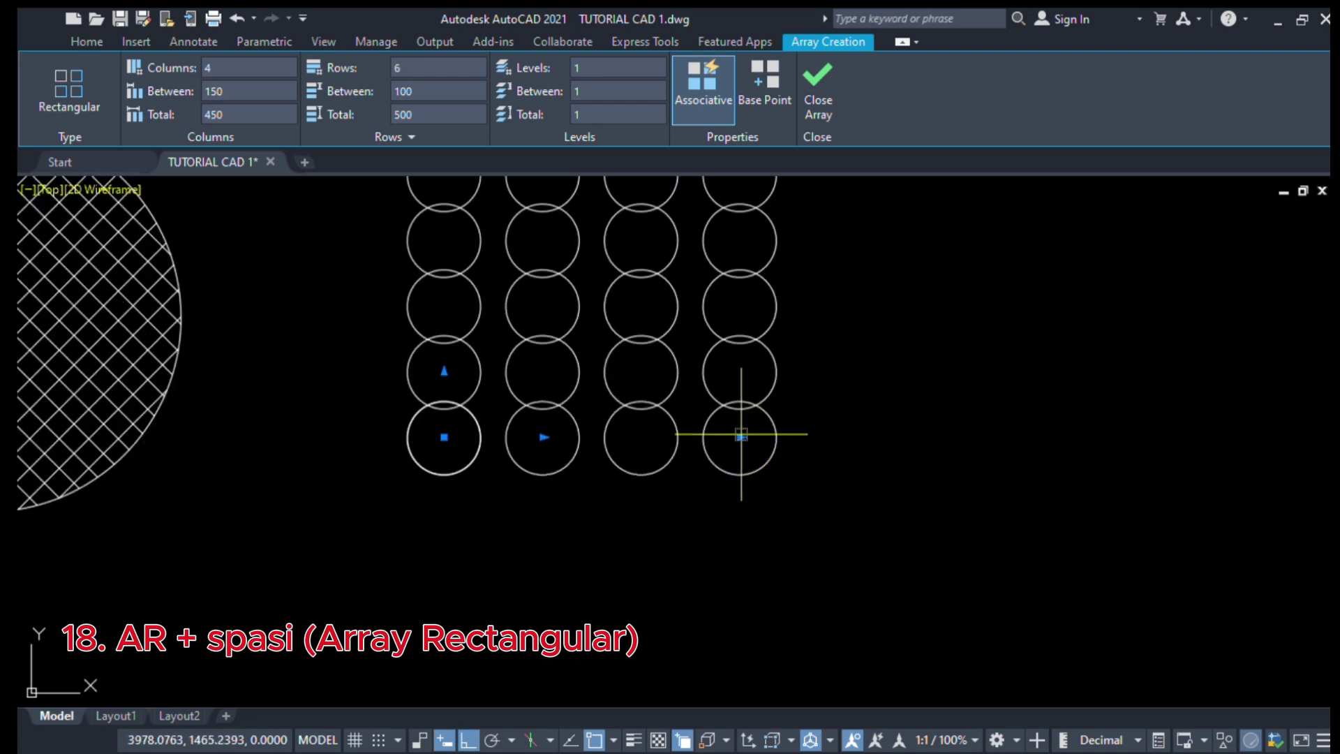
# Extend the rectangular array to 6 columns and finish the array
pyautogui.click(741, 436)
pyautogui.click(957, 455)
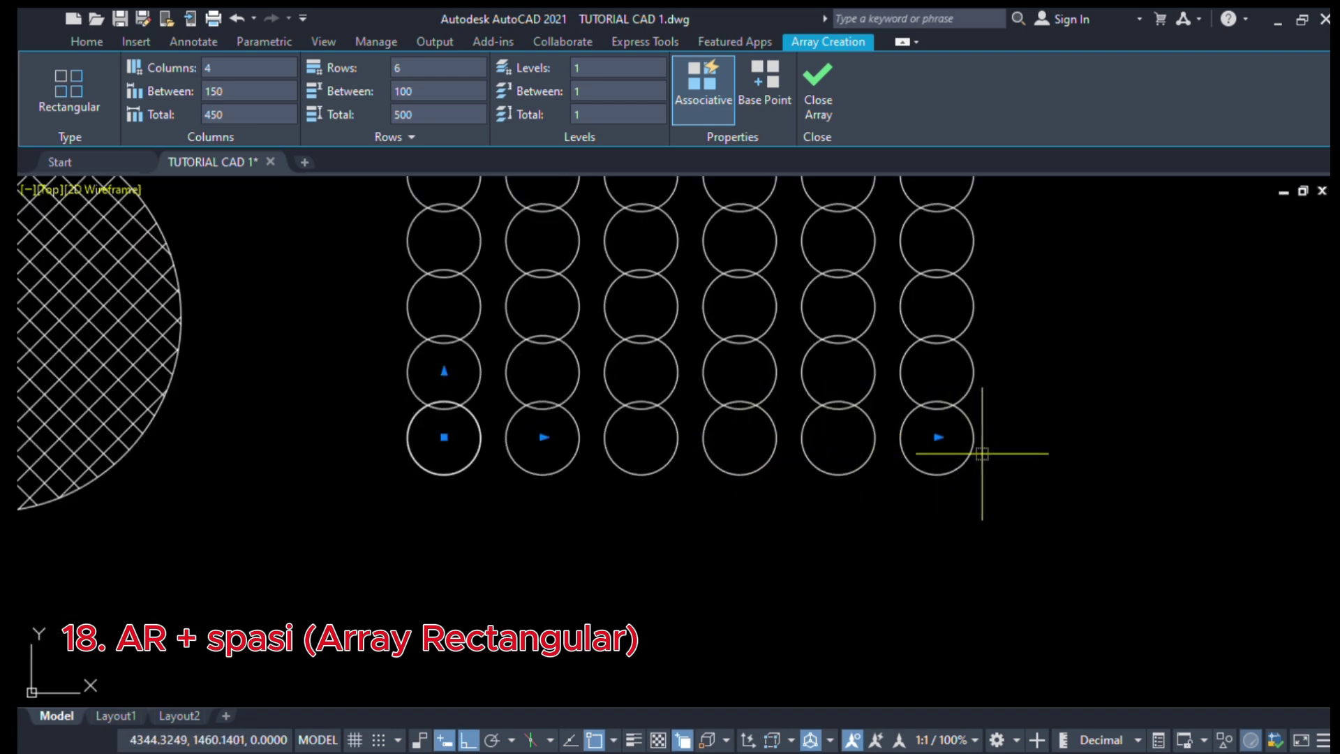
pyautogui.scroll(-2, 773, 516)
pyautogui.scroll(-2, 837, 453)
pyautogui.scroll(3, 857, 426)
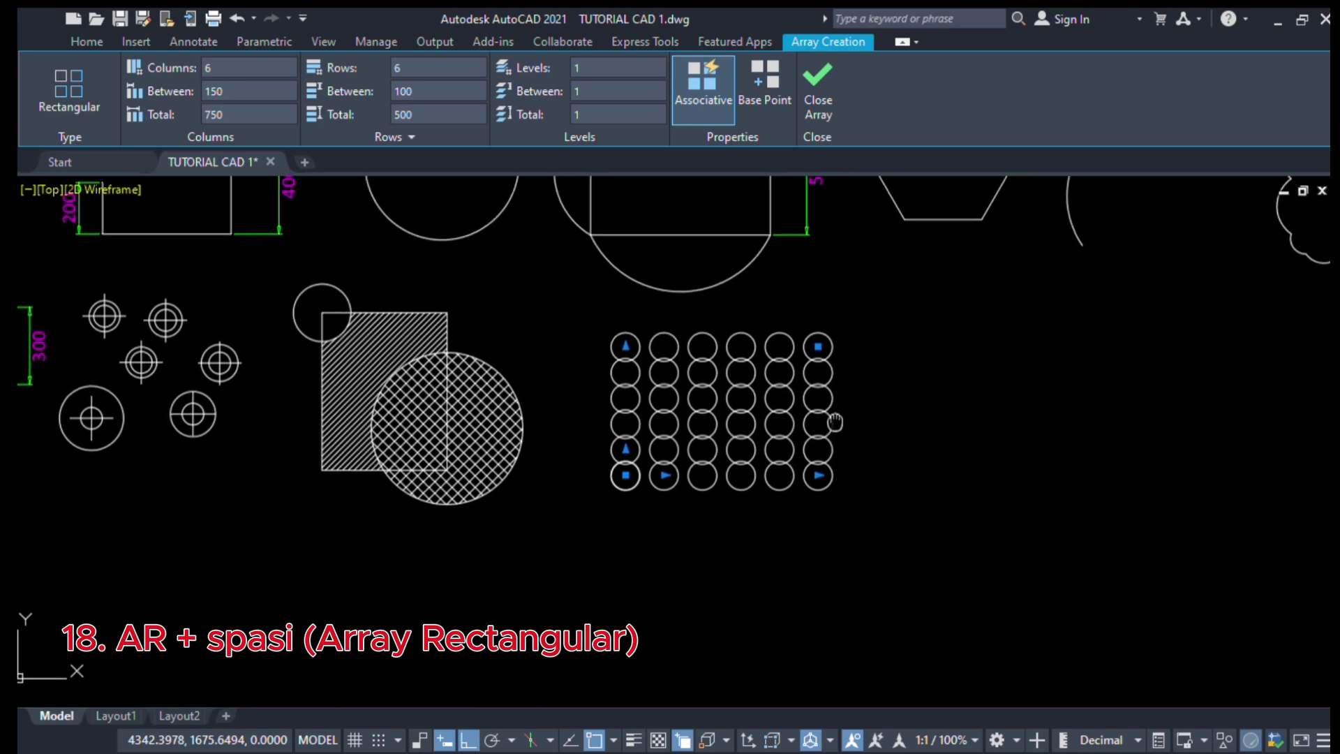
pyautogui.moveTo(853, 420); pyautogui.dragTo(802, 413, button='middle')
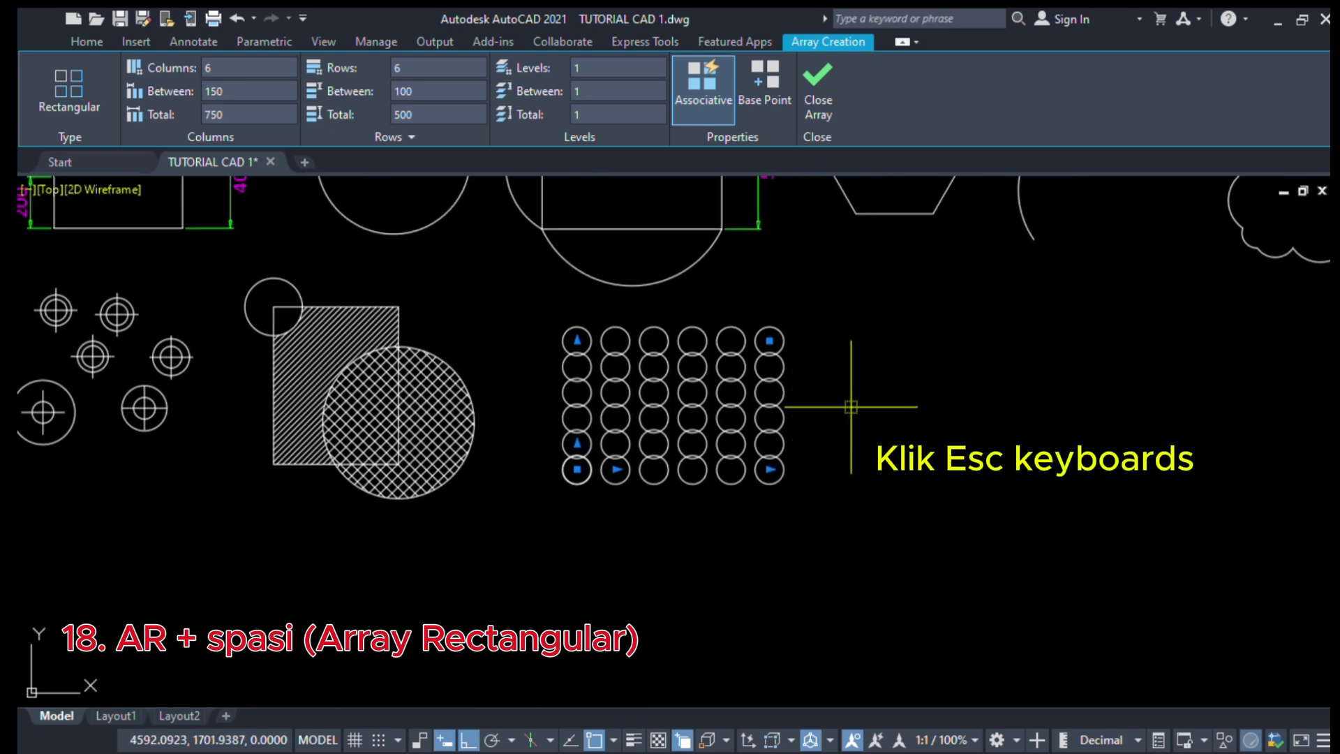
pyautogui.press('Escape')
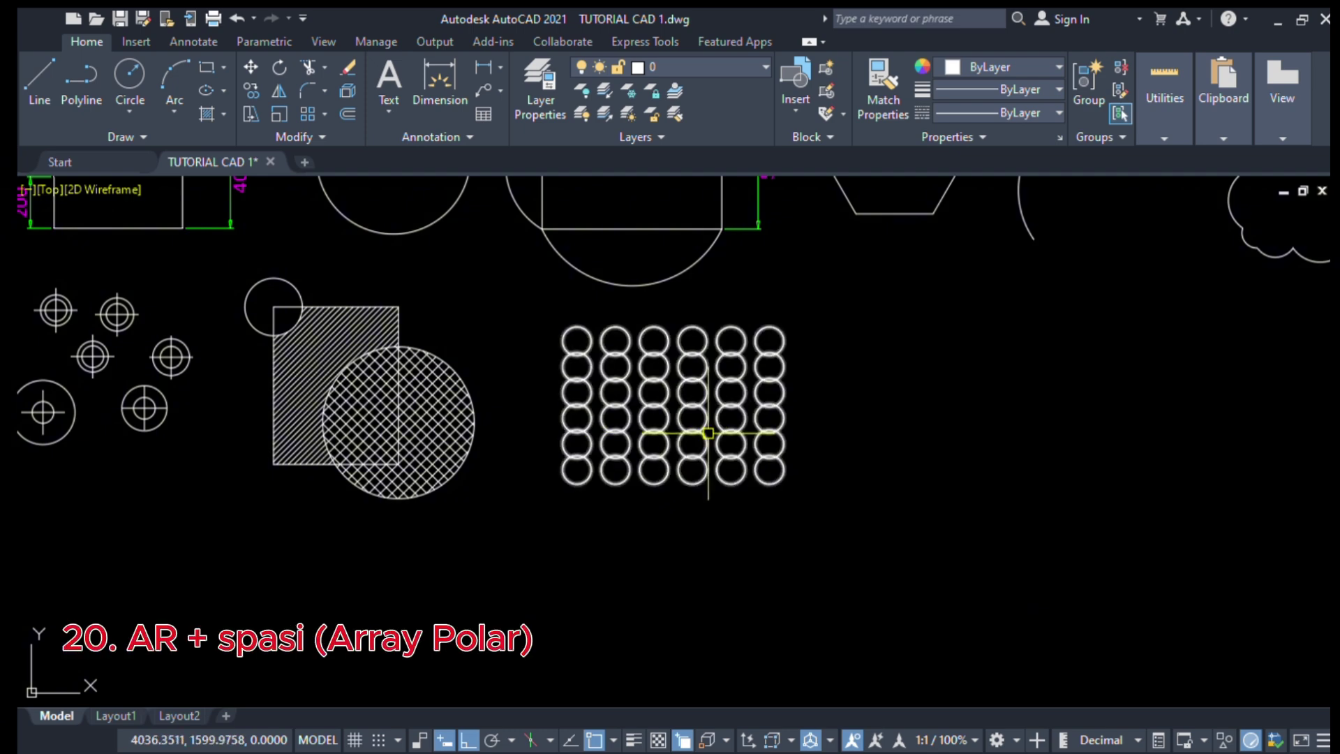
# Draw a large circle in the empty area to the right of the rectangular array of circles
pyautogui.moveTo(935, 424); pyautogui.dragTo(709, 422, button='middle')
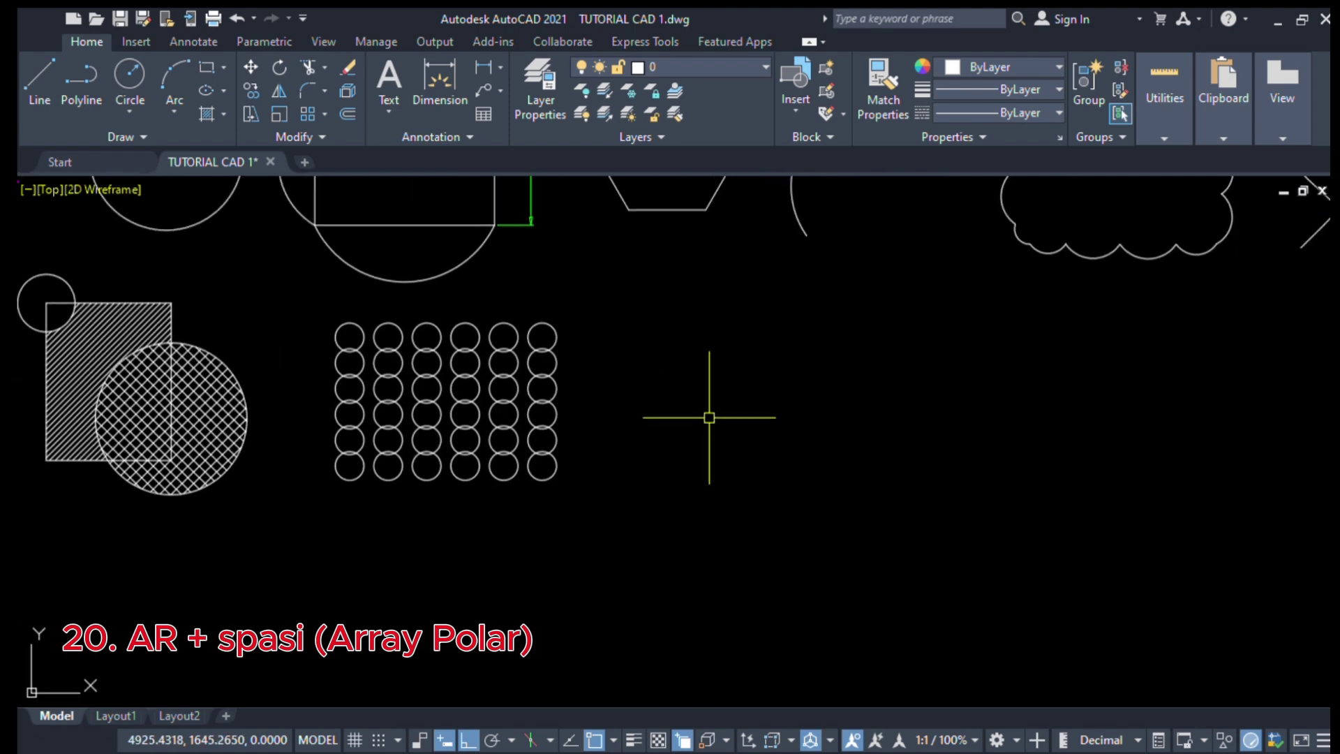
pyautogui.press('c')
pyautogui.press('space')
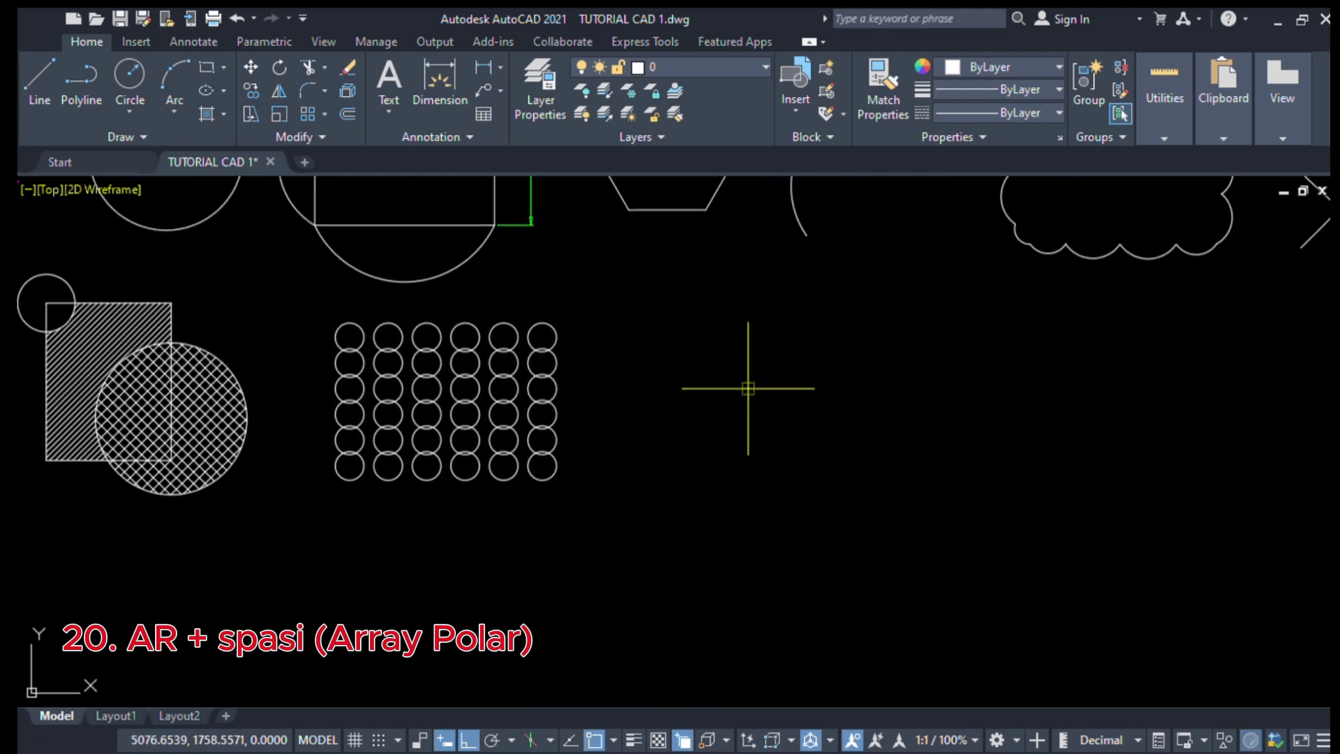
pyautogui.click(737, 388)
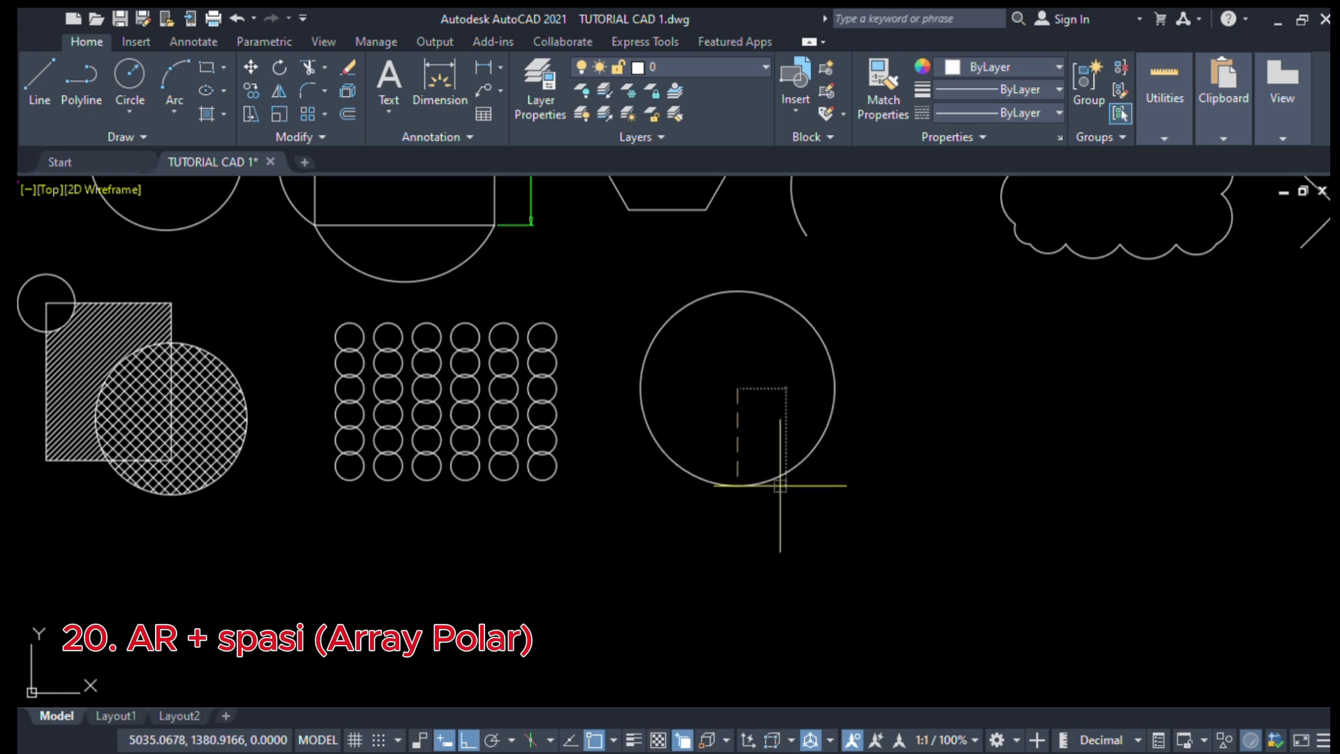
pyautogui.click(780, 485)
# Draw a small circle centred on the top quadrant point of the new large circle
pyautogui.scroll(-4, 779, 486)
pyautogui.scroll(4, 769, 407)
pyautogui.moveTo(766, 464); pyautogui.dragTo(768, 431, button='middle')
pyautogui.scroll(2, 768, 431)
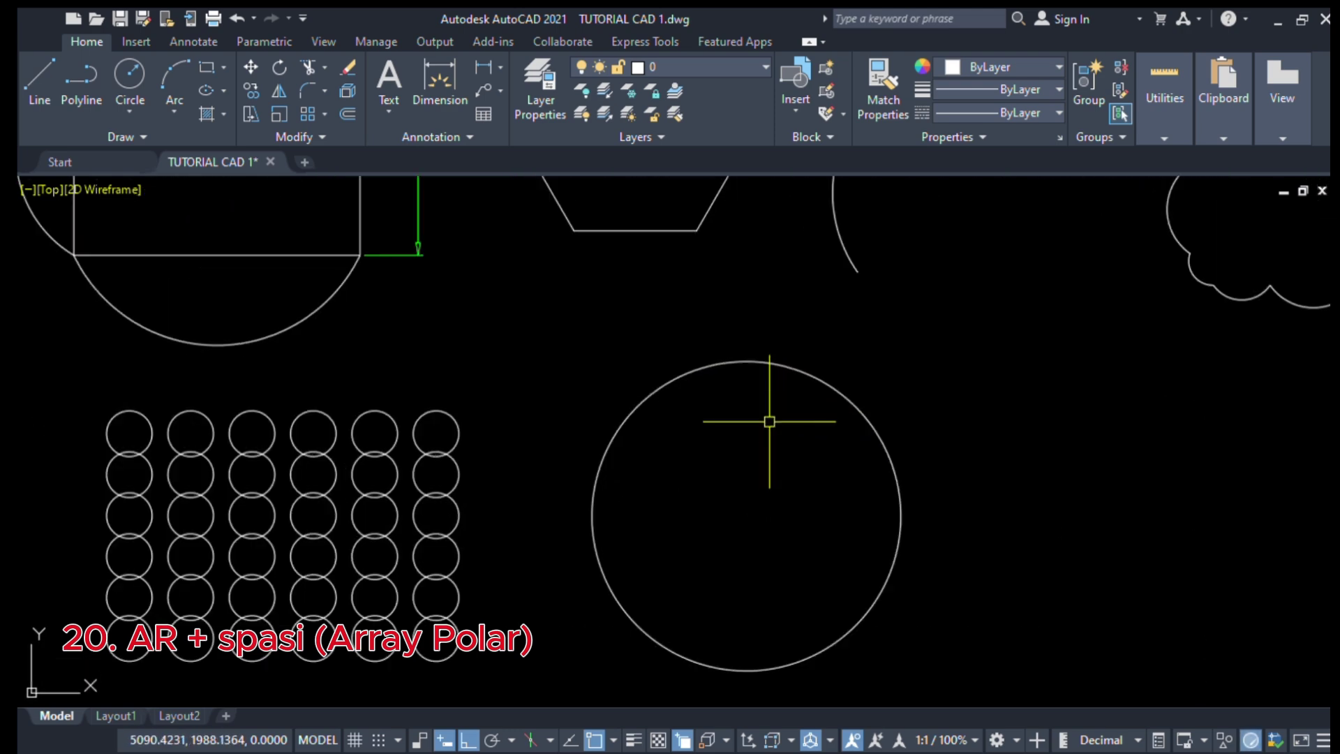
pyautogui.press('c')
pyautogui.press('space')
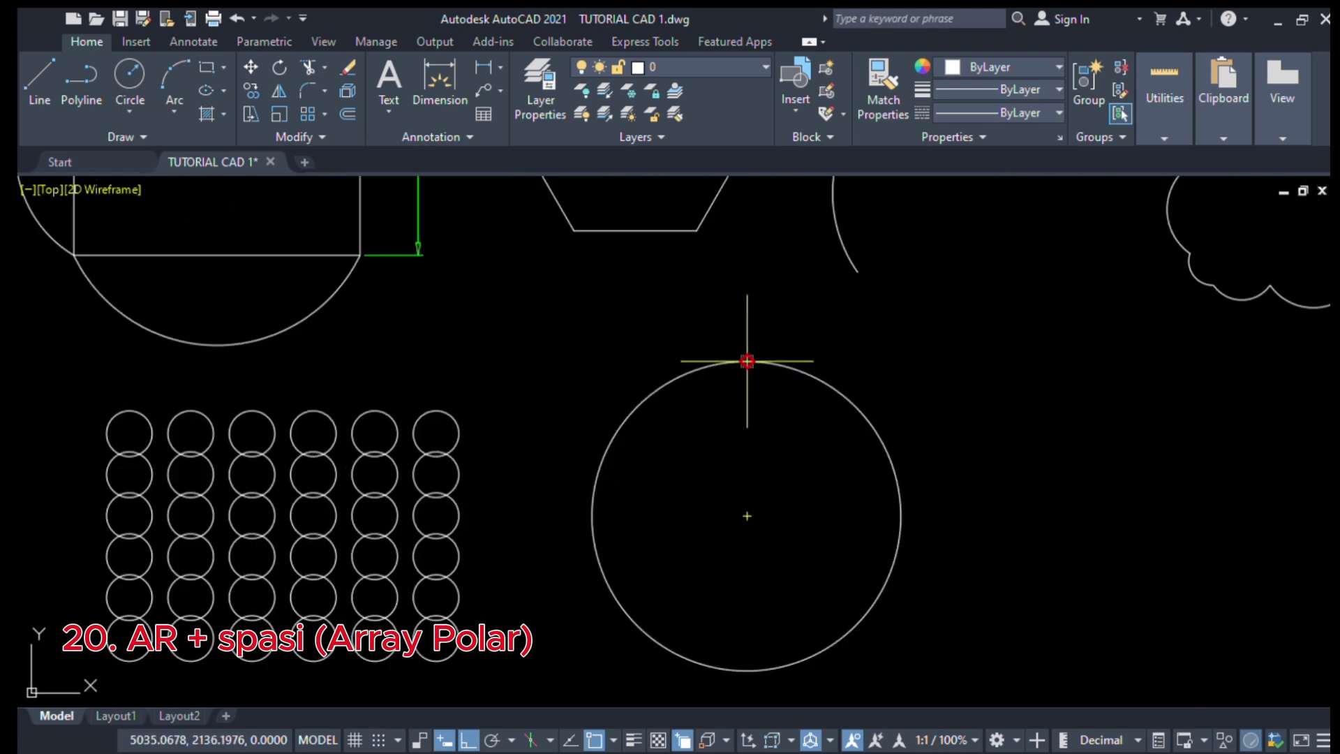
pyautogui.click(747, 361)
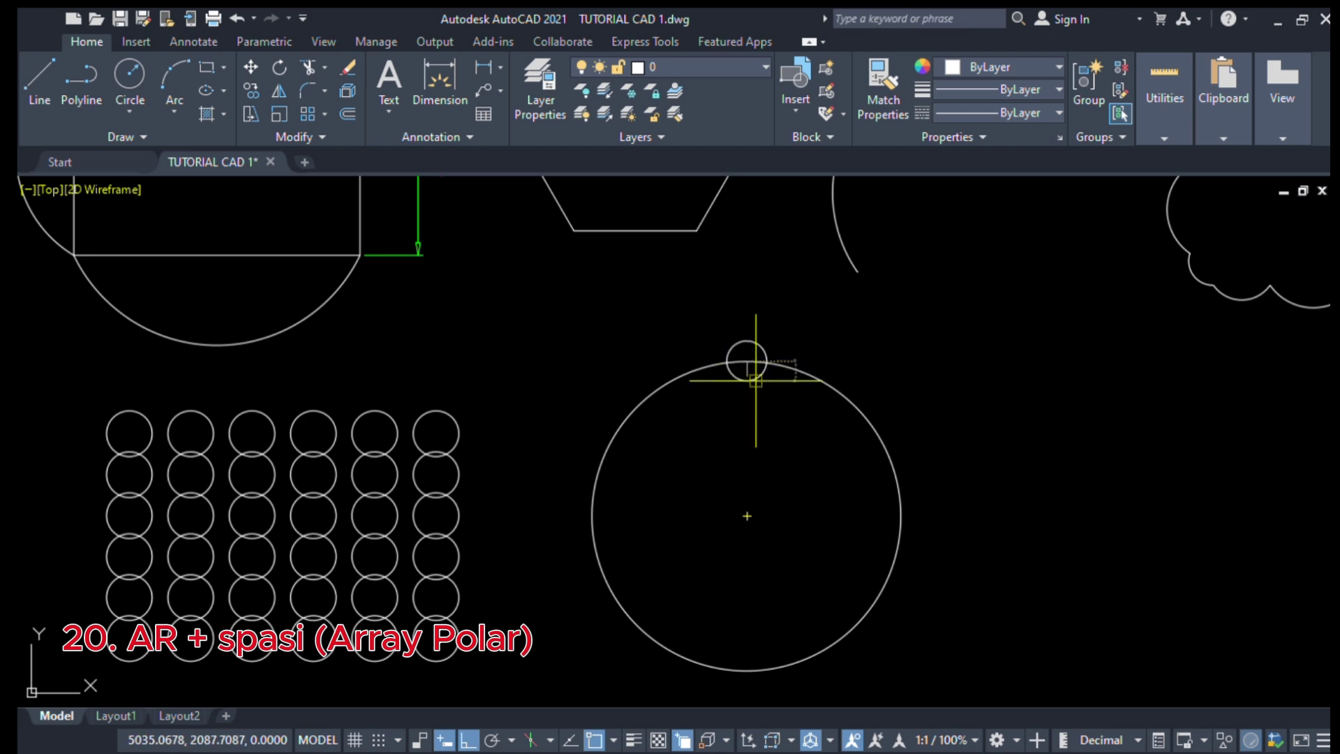
pyautogui.click(766, 372)
pyautogui.moveTo(802, 470)
pyautogui.mouseDown(button='middle')
pyautogui.moveTo(793, 416)
pyautogui.moveTo(761, 439)
pyautogui.mouseUp(button='middle')
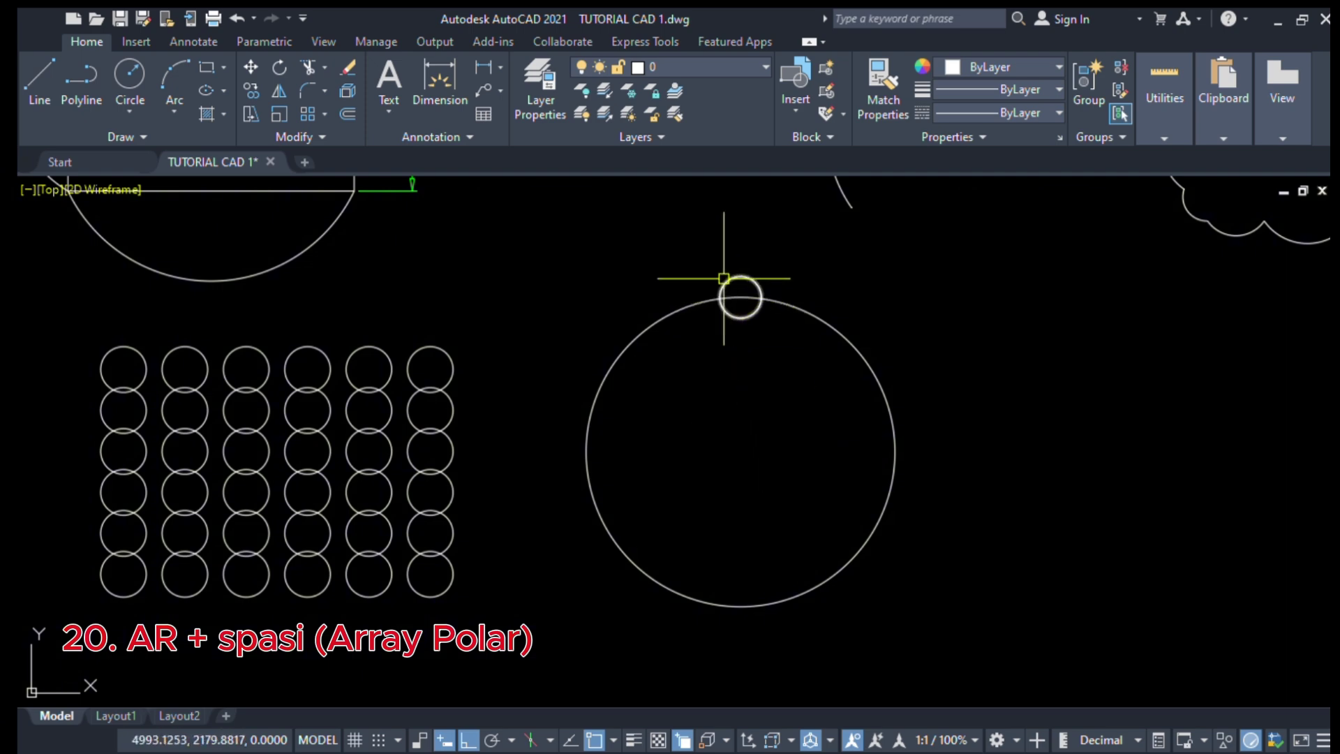
# Create a polar array of the small circle around the centre of the large circle
pyautogui.click(632, 557)
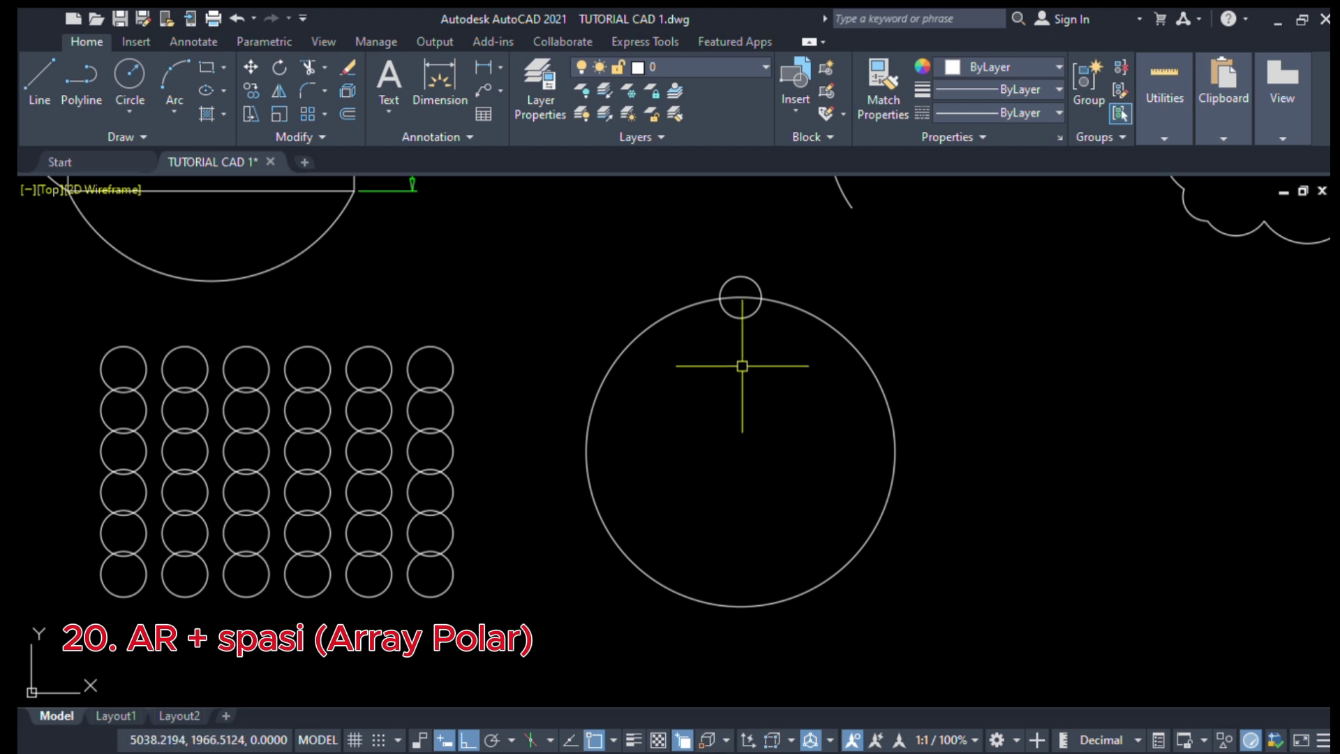
pyautogui.click(741, 296)
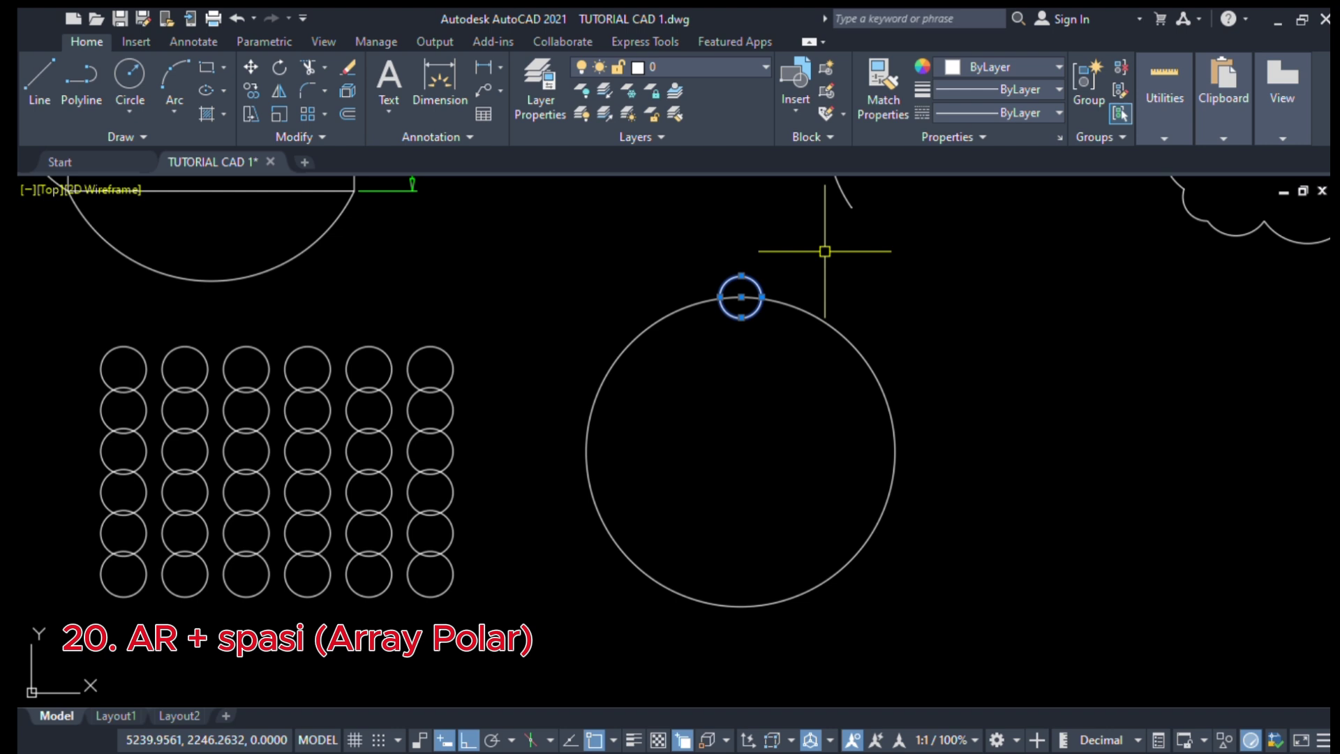
pyautogui.write('ar')
pyautogui.press('space')
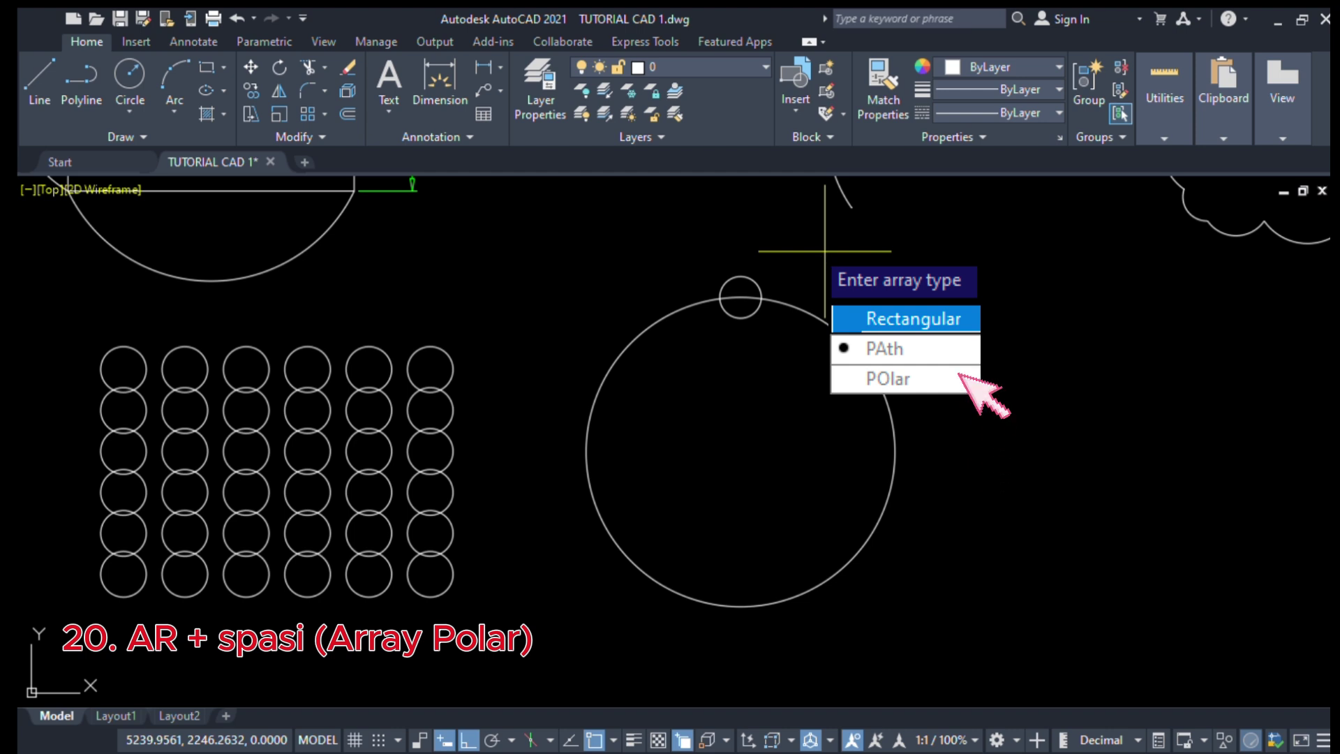
pyautogui.write('po')
pyautogui.press('space')
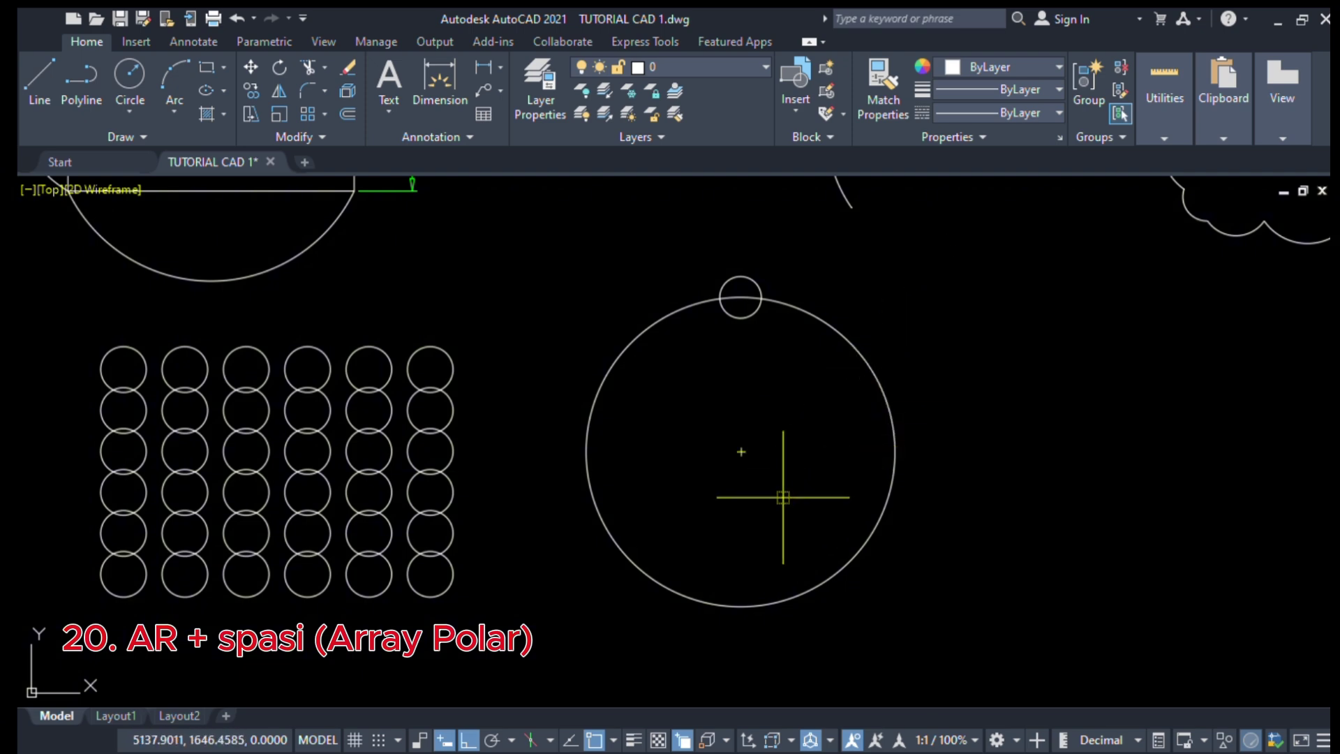
pyautogui.click(741, 451)
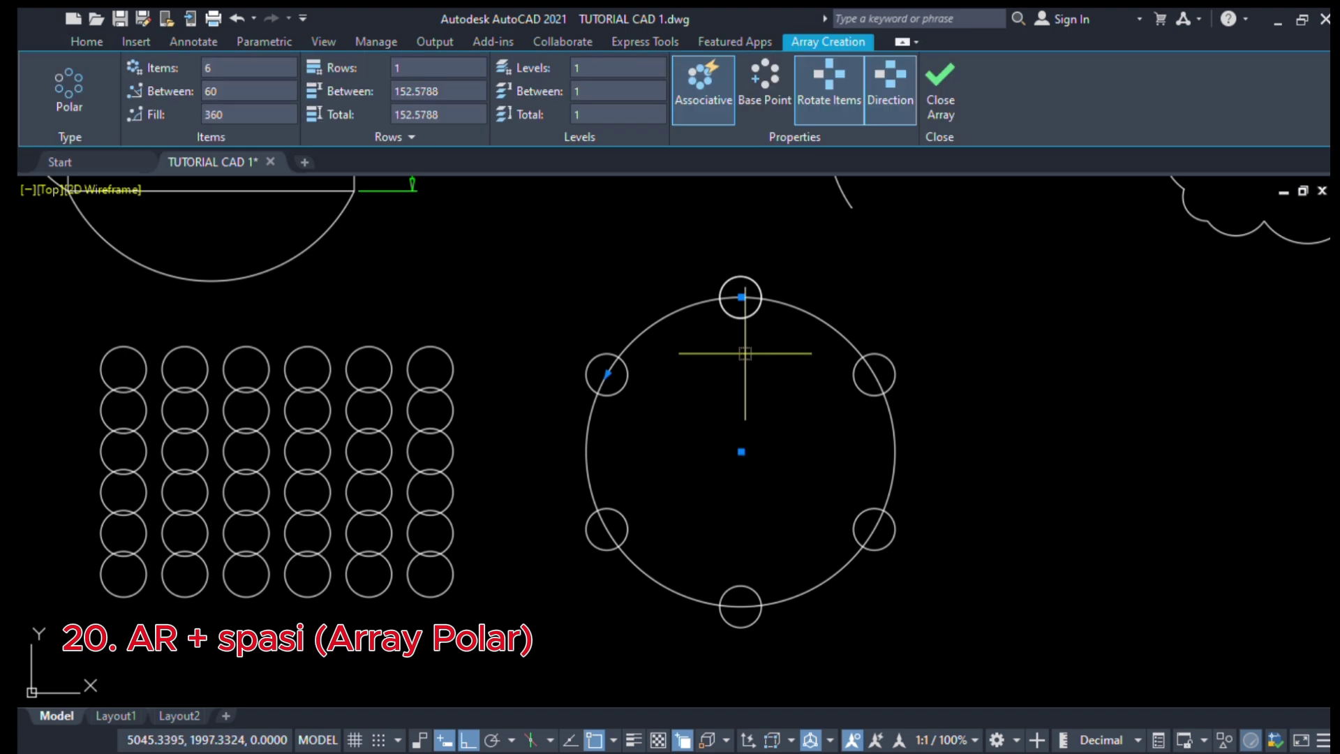
# Set the polar array's item count to 10 and finish the array
pyautogui.scroll(-2, 726, 389)
pyautogui.scroll(2, 757, 383)
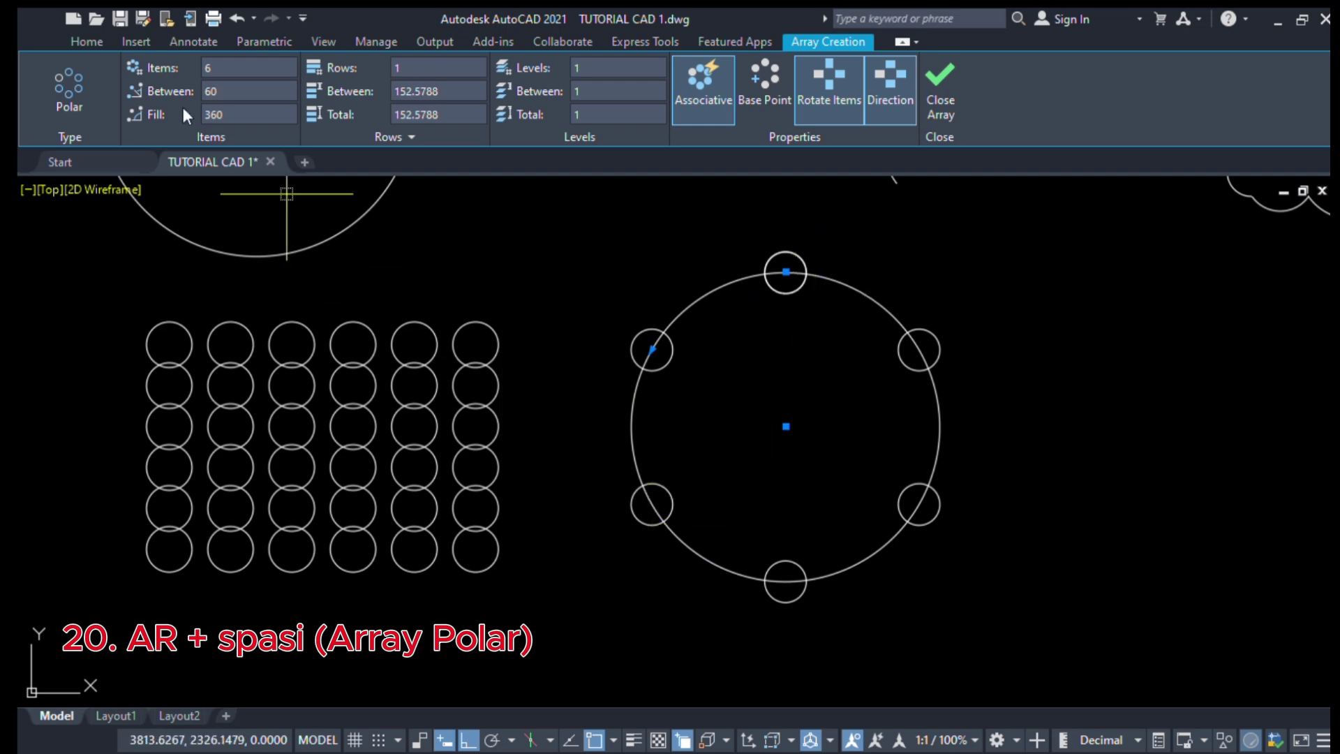
pyautogui.click(241, 74)
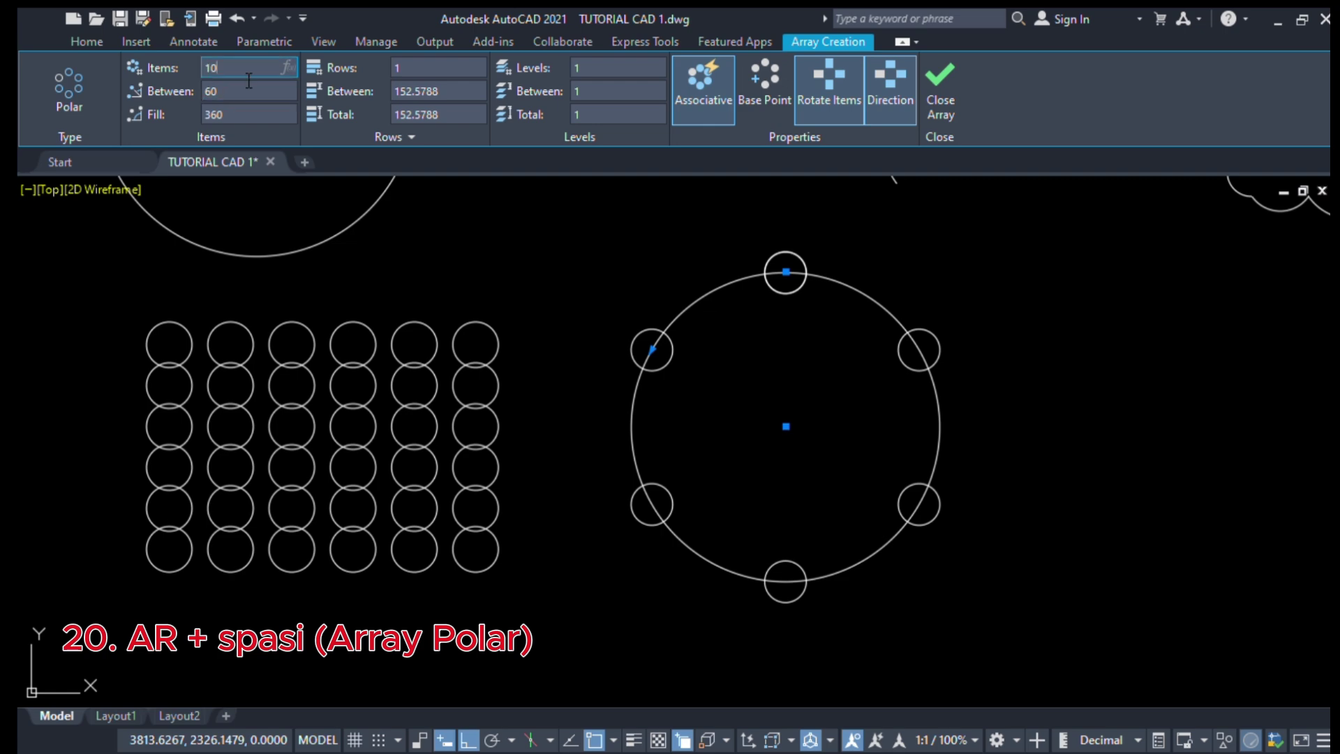
pyautogui.press('Return')
pyautogui.scroll(-3, 802, 389)
pyautogui.scroll(3, 835, 401)
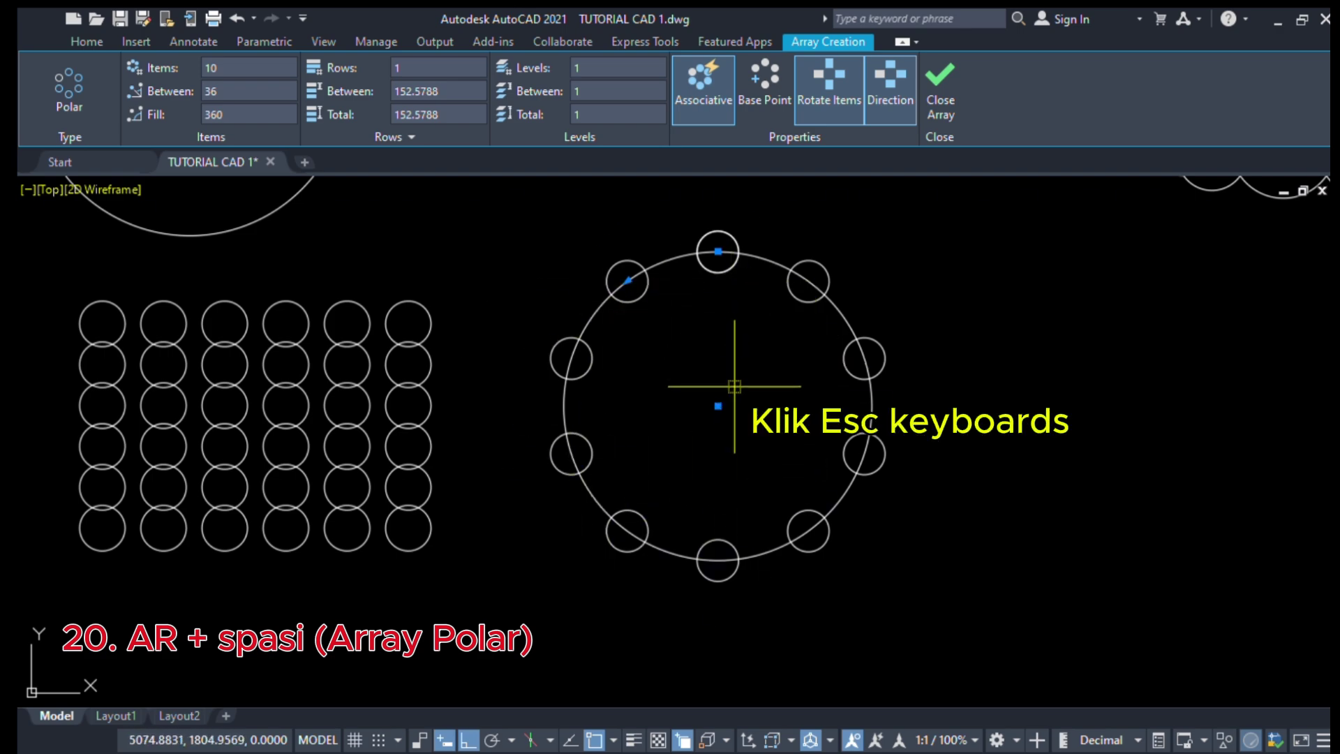
pyautogui.press('Escape')
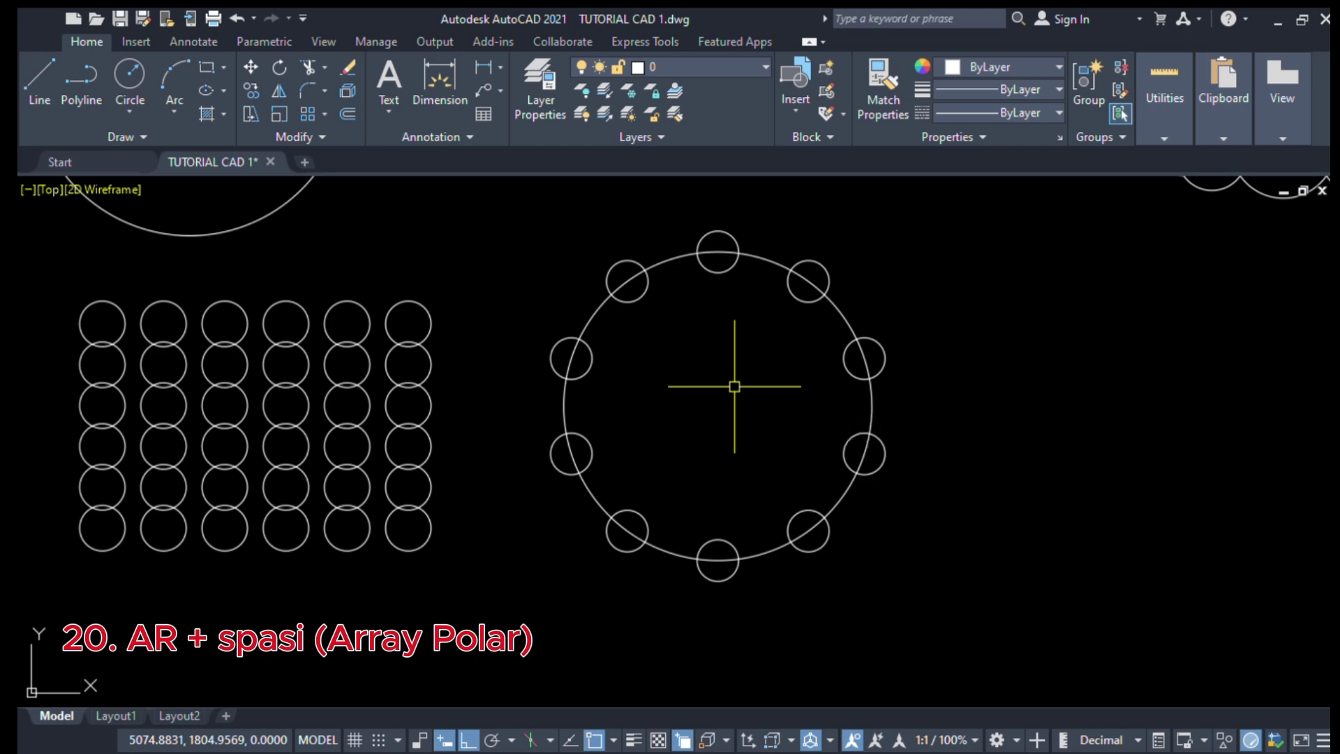
# Draw a small rectangle in the empty area to the right of the polar array
pyautogui.scroll(-3, 690, 397)
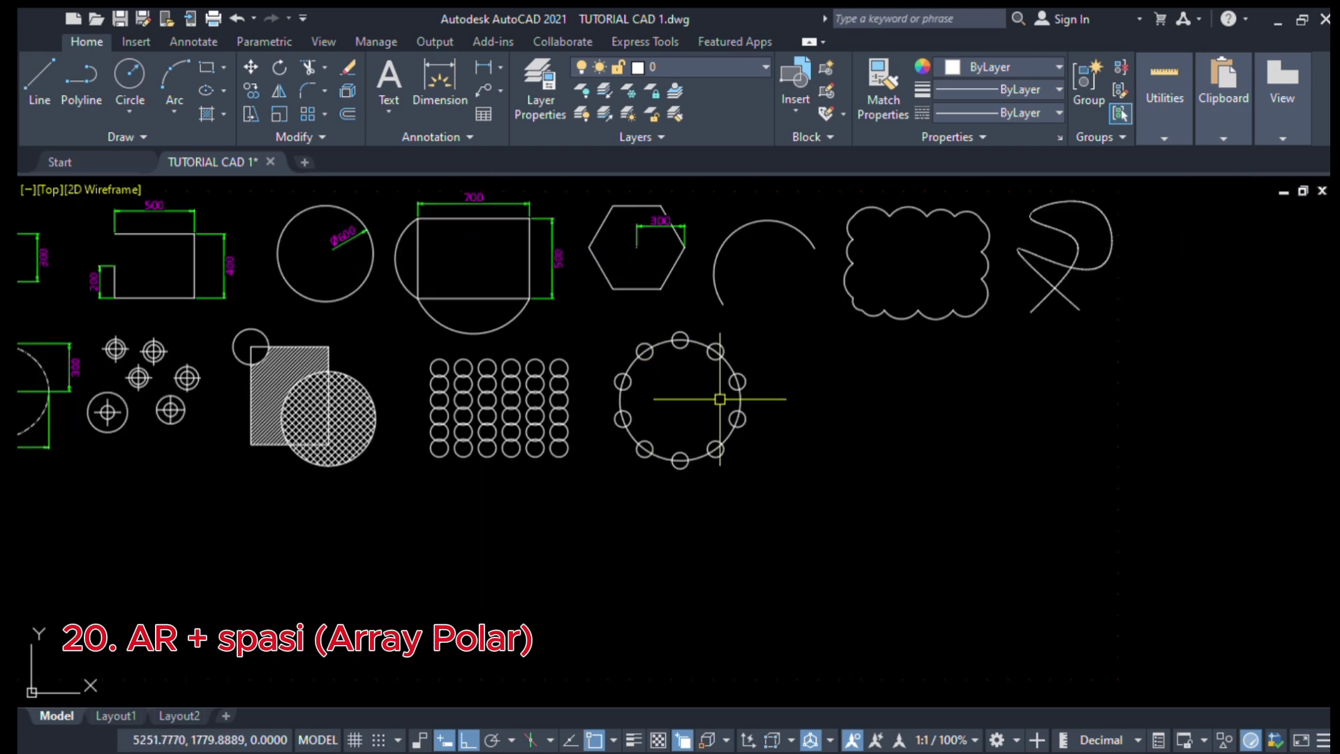
pyautogui.scroll(1, 726, 383)
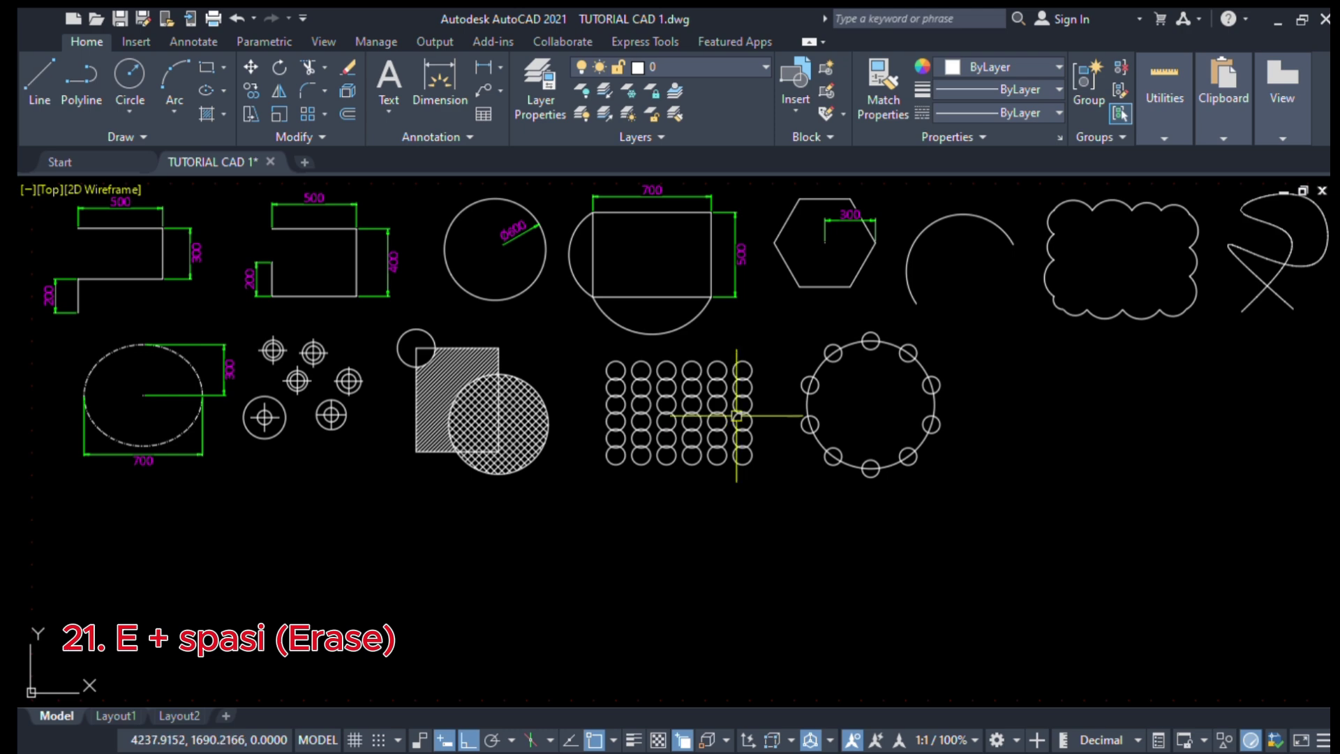
pyautogui.scroll(2, 929, 448)
pyautogui.moveTo(930, 448); pyautogui.dragTo(623, 450, button='middle')
pyautogui.scroll(-1, 747, 383)
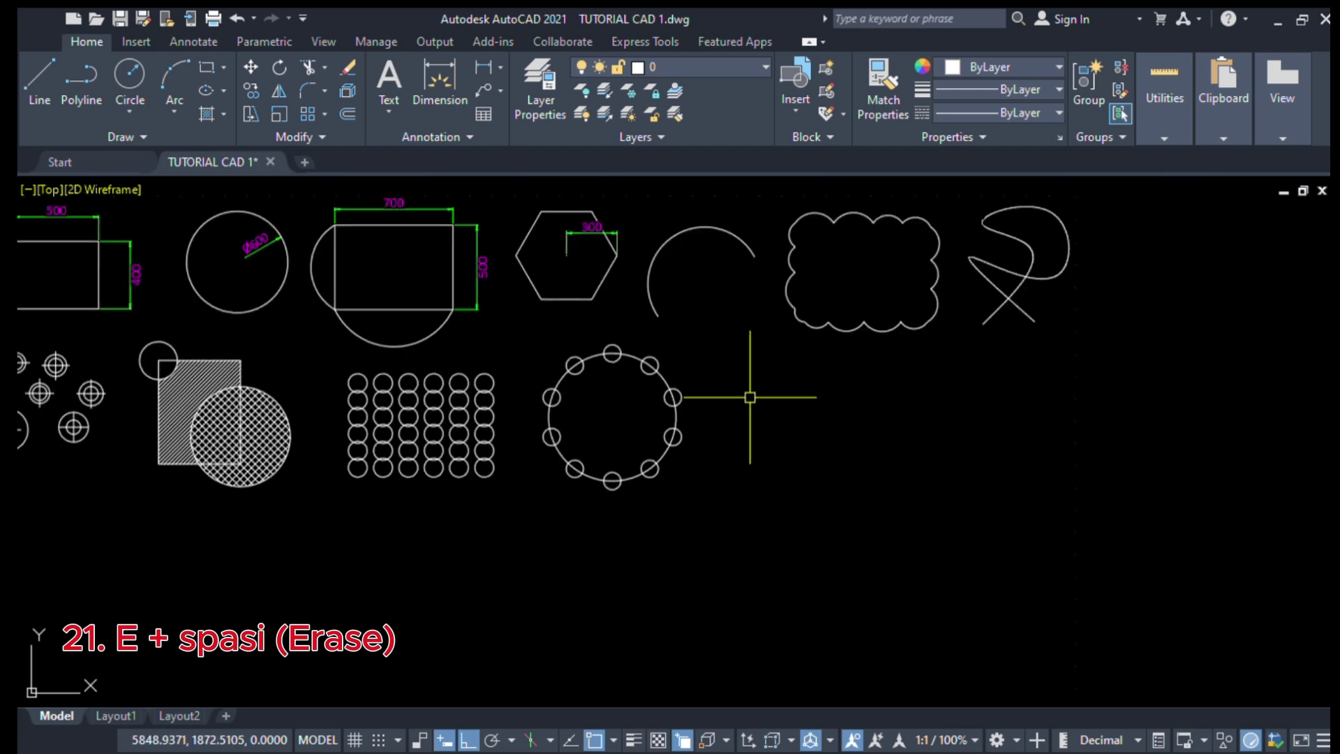
pyautogui.scroll(1, 747, 401)
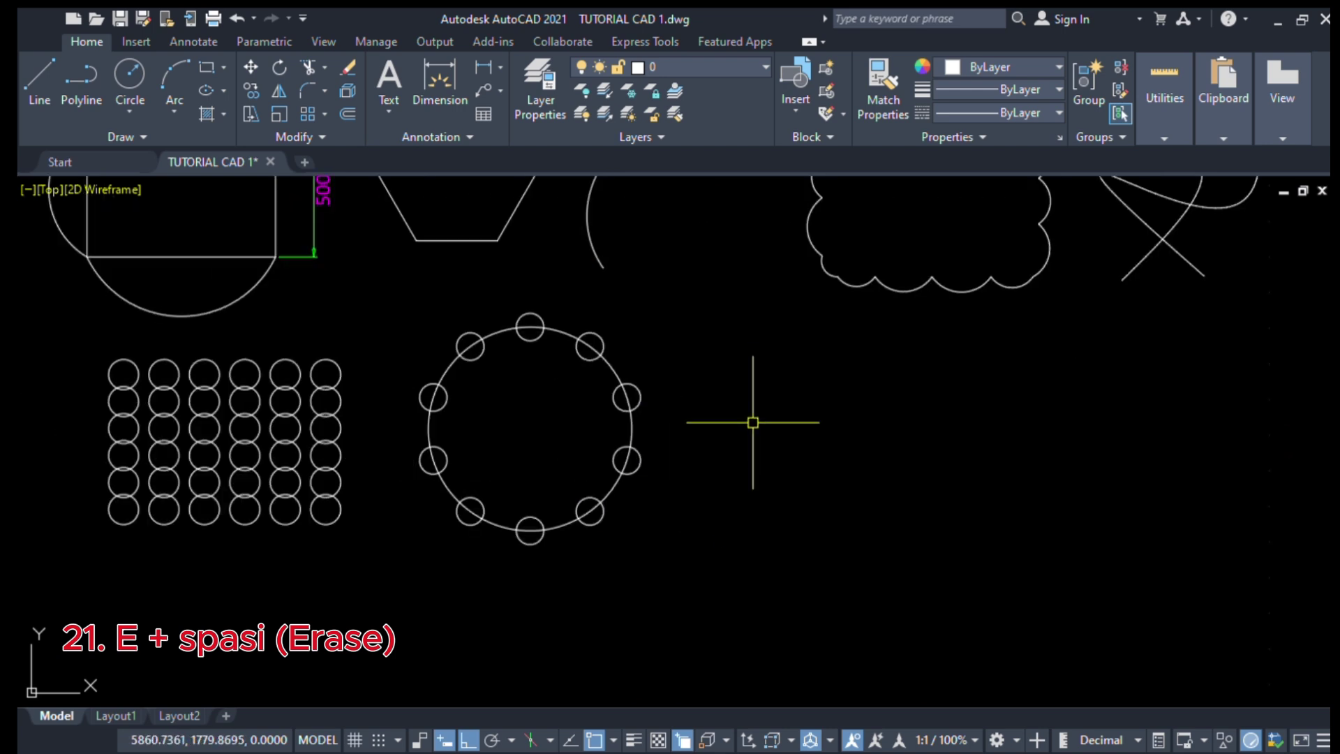
pyautogui.write('rec')
pyautogui.press('space')
pyautogui.click(732, 381)
pyautogui.click(800, 457)
# Draw a second, slightly larger rectangle overlapping the lower corner of the small rectangle
pyautogui.press('space')
pyautogui.click(778, 425)
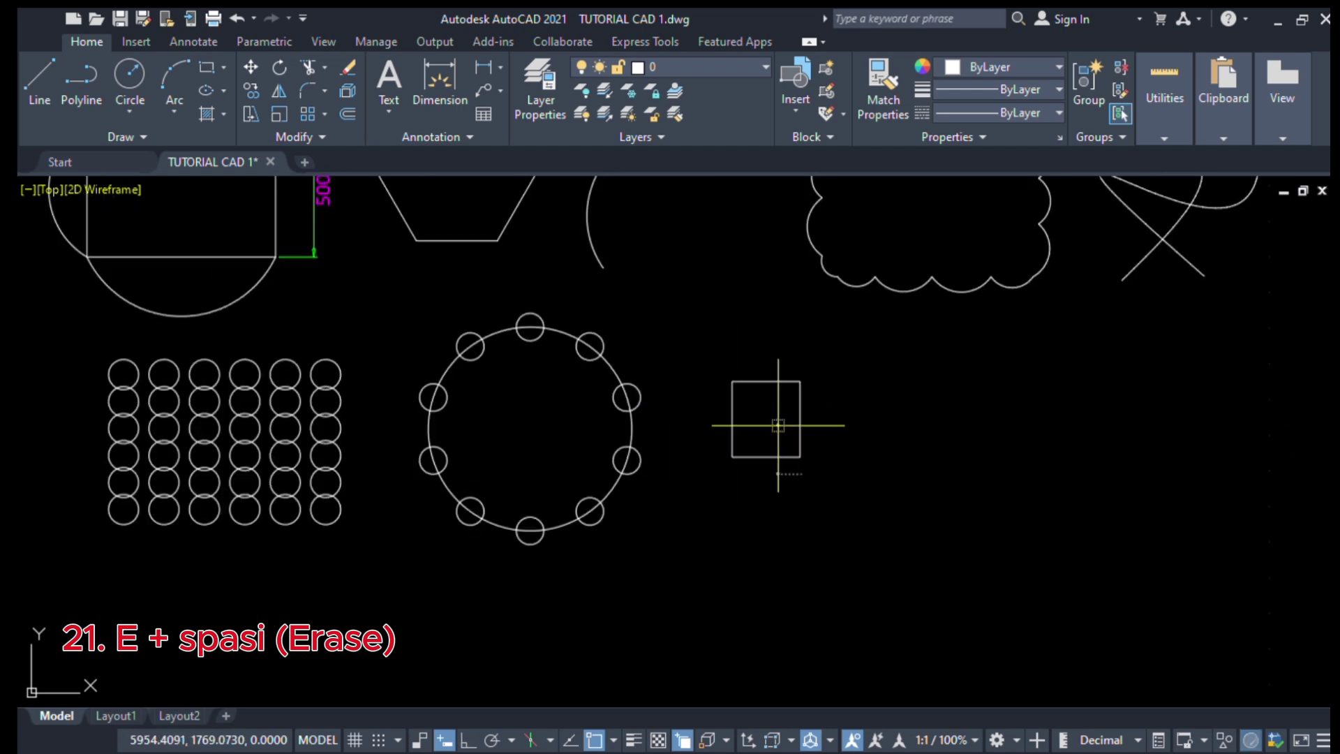
pyautogui.click(869, 520)
# Draw a small circle above the two rectangles and a larger circle overlapping the second rectangle
pyautogui.write('c')
pyautogui.press('space')
pyautogui.click(848, 375)
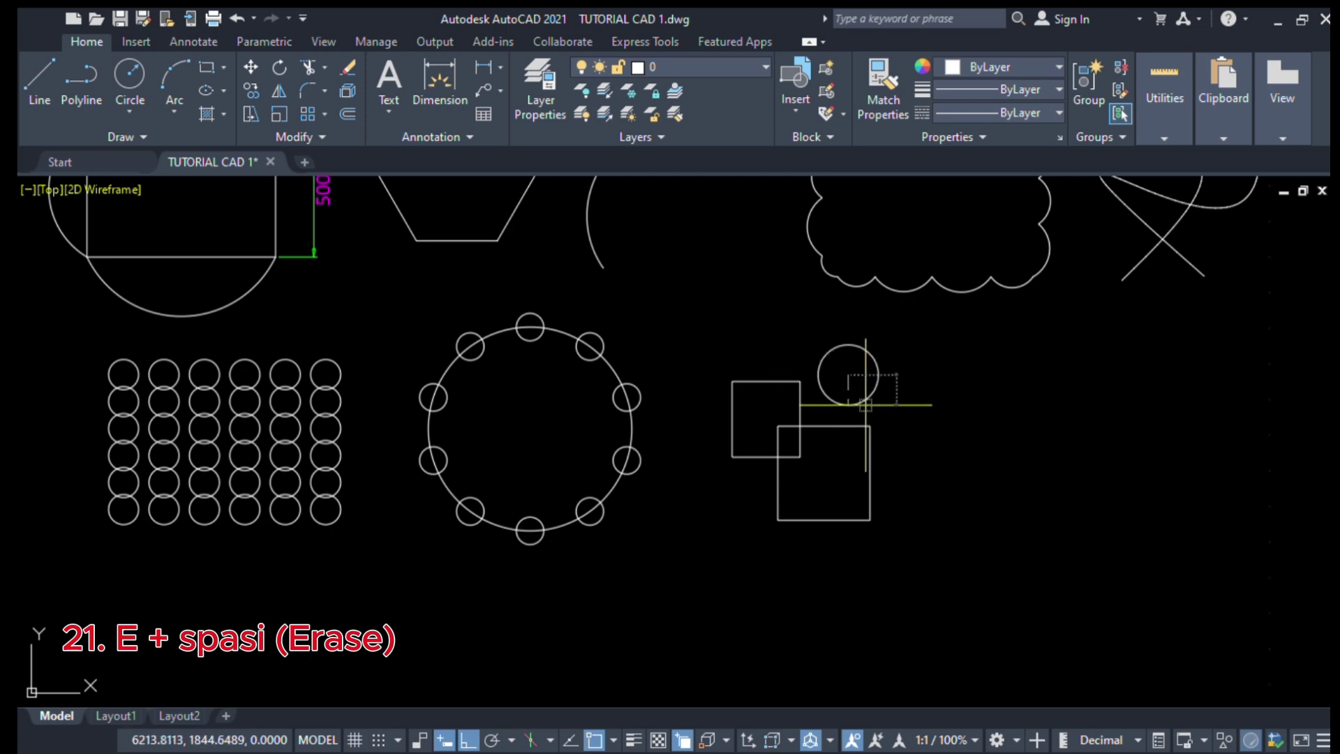
pyautogui.click(865, 404)
pyautogui.press('space')
pyautogui.click(850, 492)
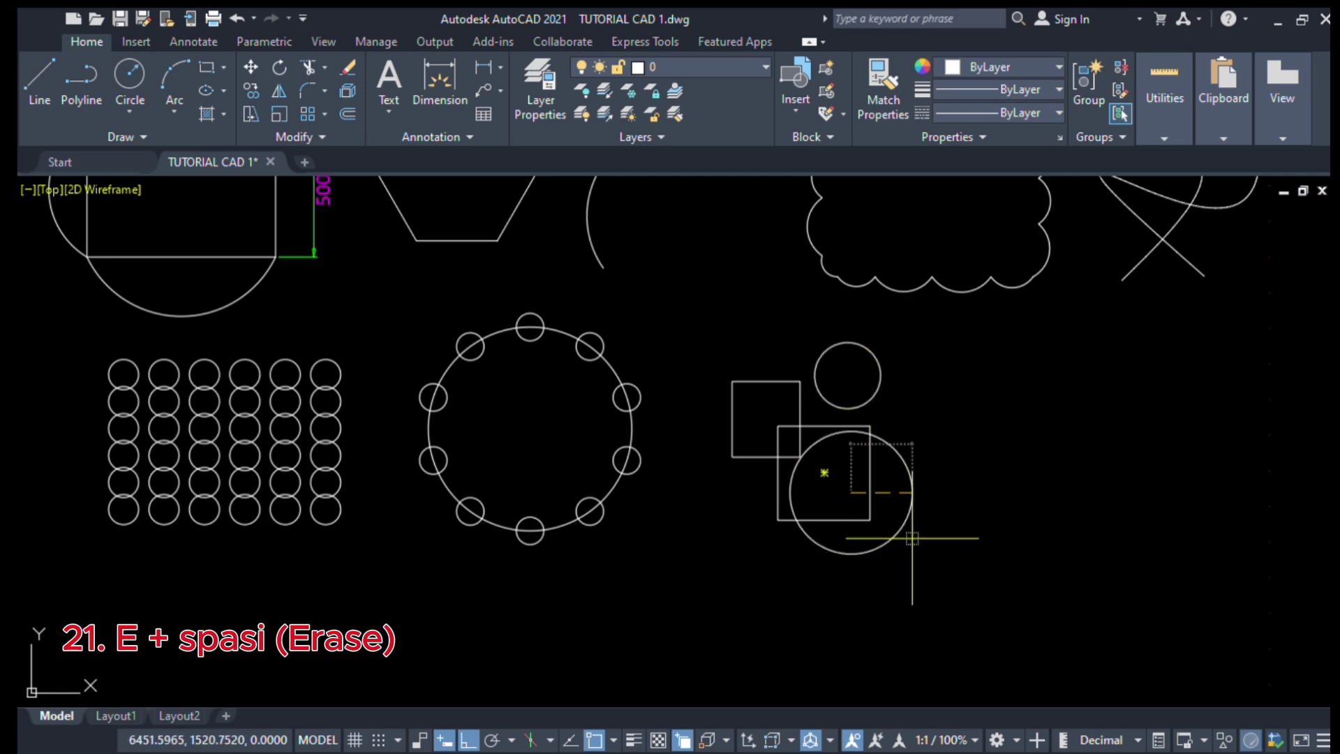
pyautogui.click(912, 538)
# Draw a medium circle to the right of the rectangles, overlapping the edge of the large circle
pyautogui.press('space')
pyautogui.click(910, 434)
pyautogui.click(953, 480)
pyautogui.scroll(2, 1000, 508)
pyautogui.moveTo(972, 496); pyautogui.dragTo(977, 487, button='middle')
pyautogui.scroll(-1, 882, 454)
pyautogui.scroll(1, 886, 463)
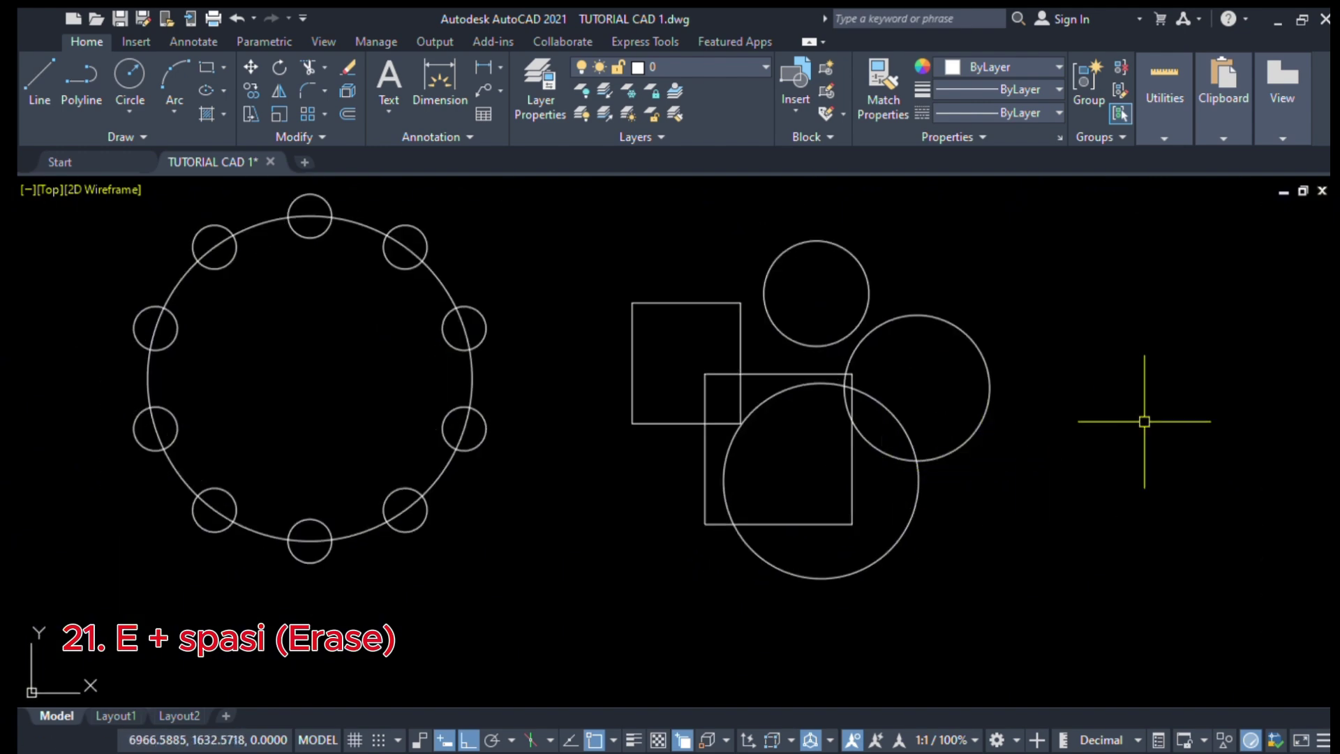
# Erase the small circle above the rectangles and the medium circle on their right side
pyautogui.click(854, 257)
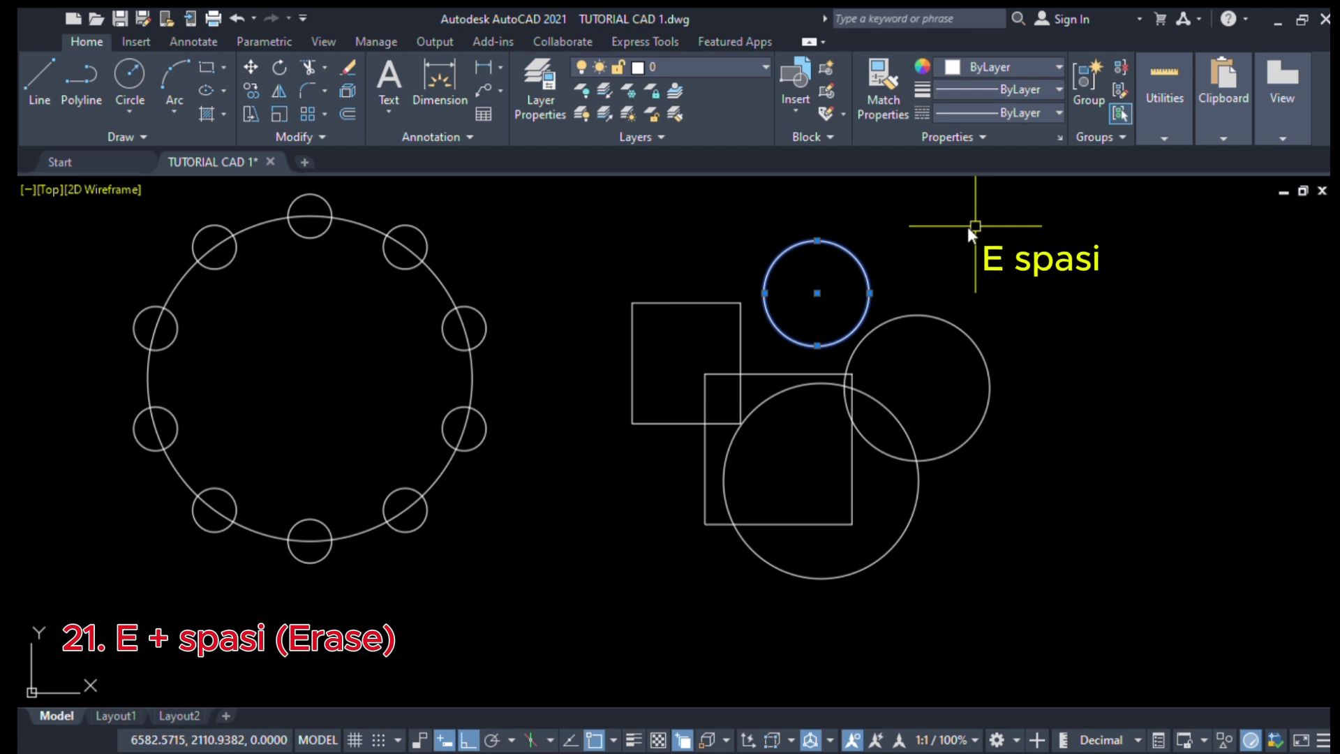
pyautogui.press('e')
pyautogui.press('space')
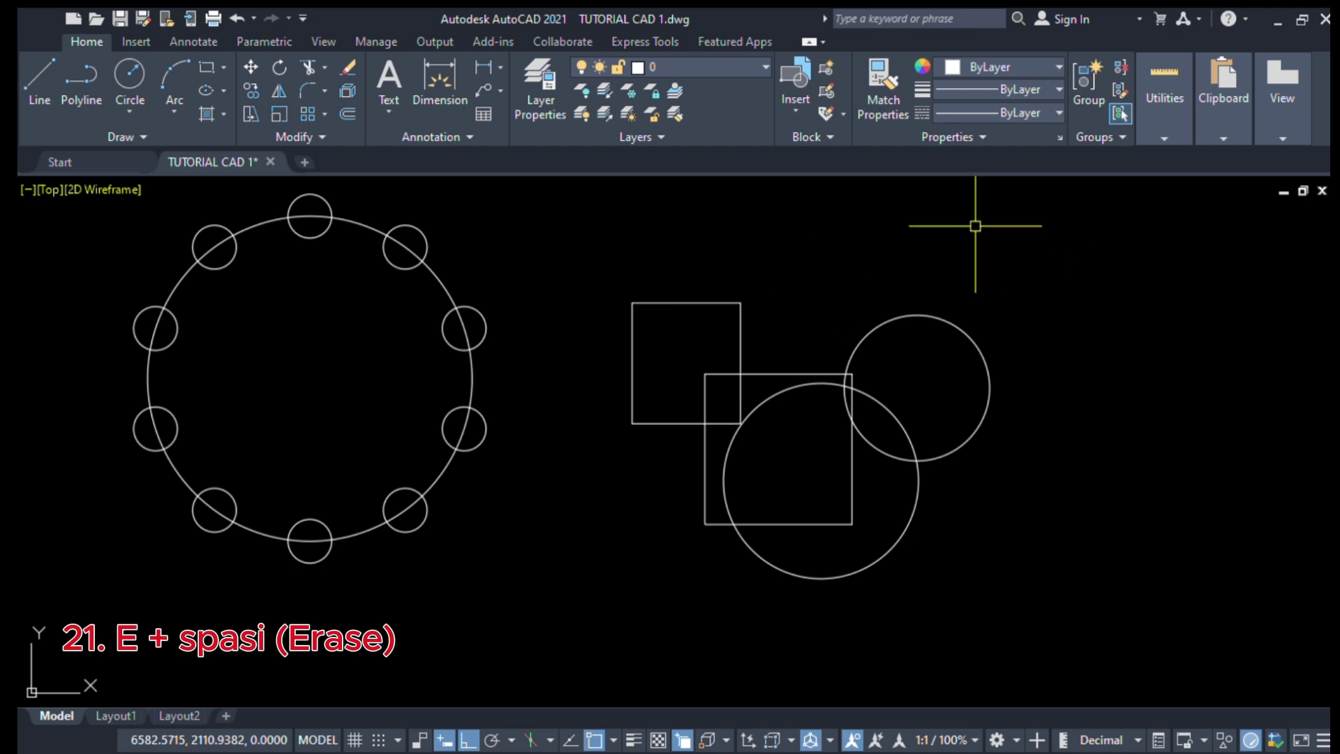
pyautogui.click(949, 323)
pyautogui.press('space')
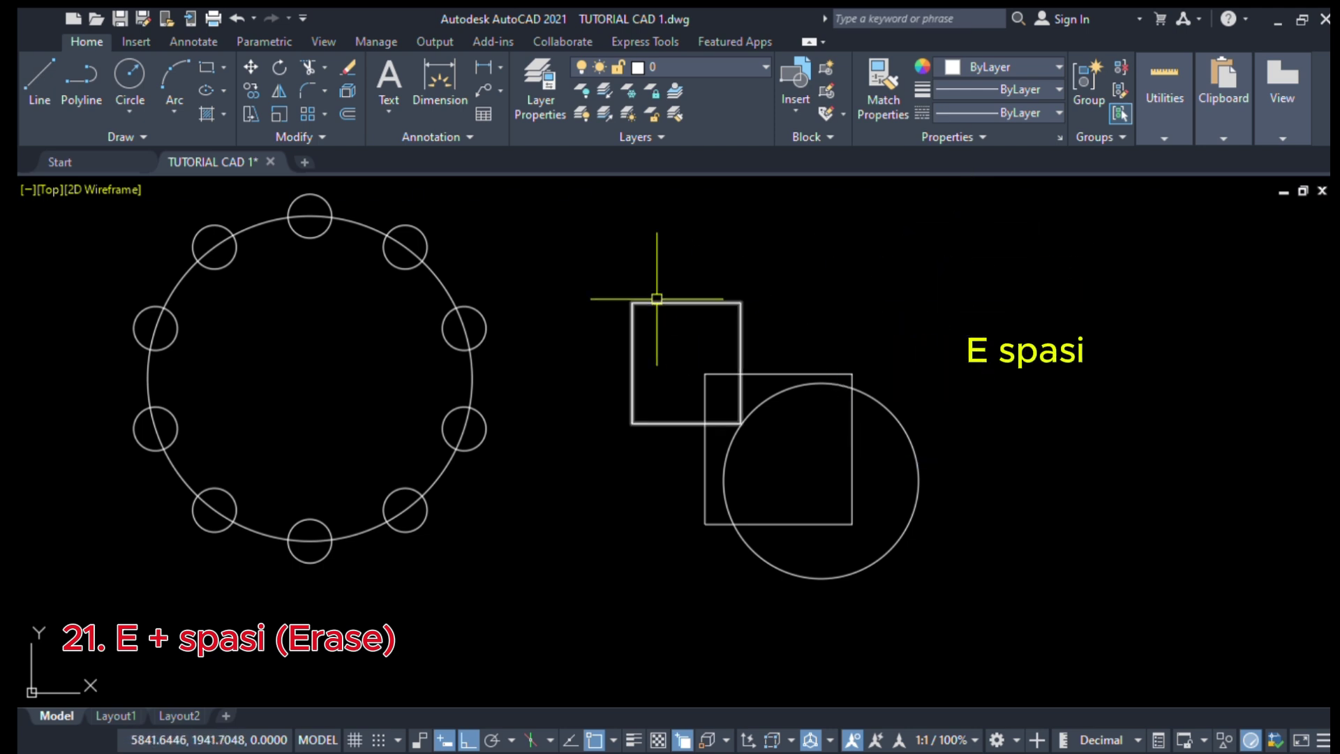
# Erase the small rectangle, the larger rectangle and the large circle that overlaps it
pyautogui.click(659, 301)
pyautogui.press('e')
pyautogui.press('space')
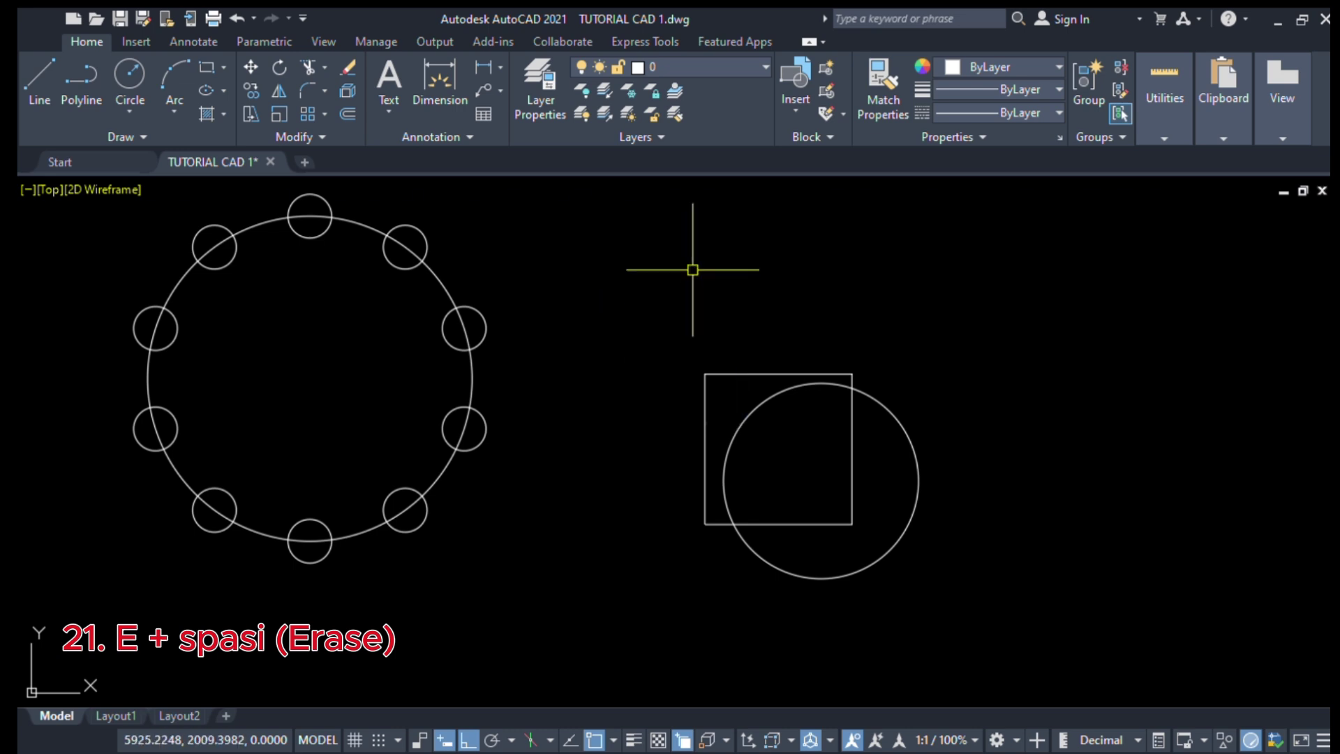
pyautogui.click(727, 374)
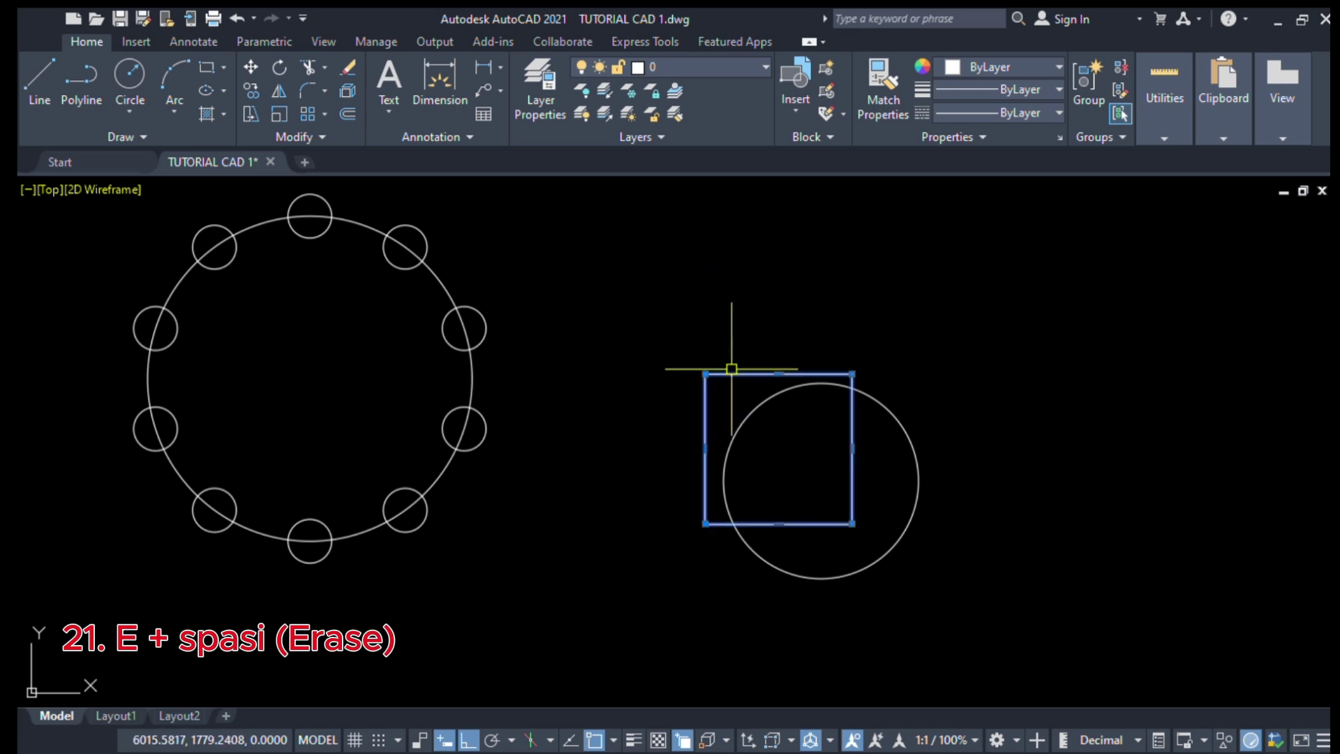
pyautogui.press('e')
pyautogui.press('space')
pyautogui.click(768, 395)
pyautogui.press('e')
pyautogui.press('space')
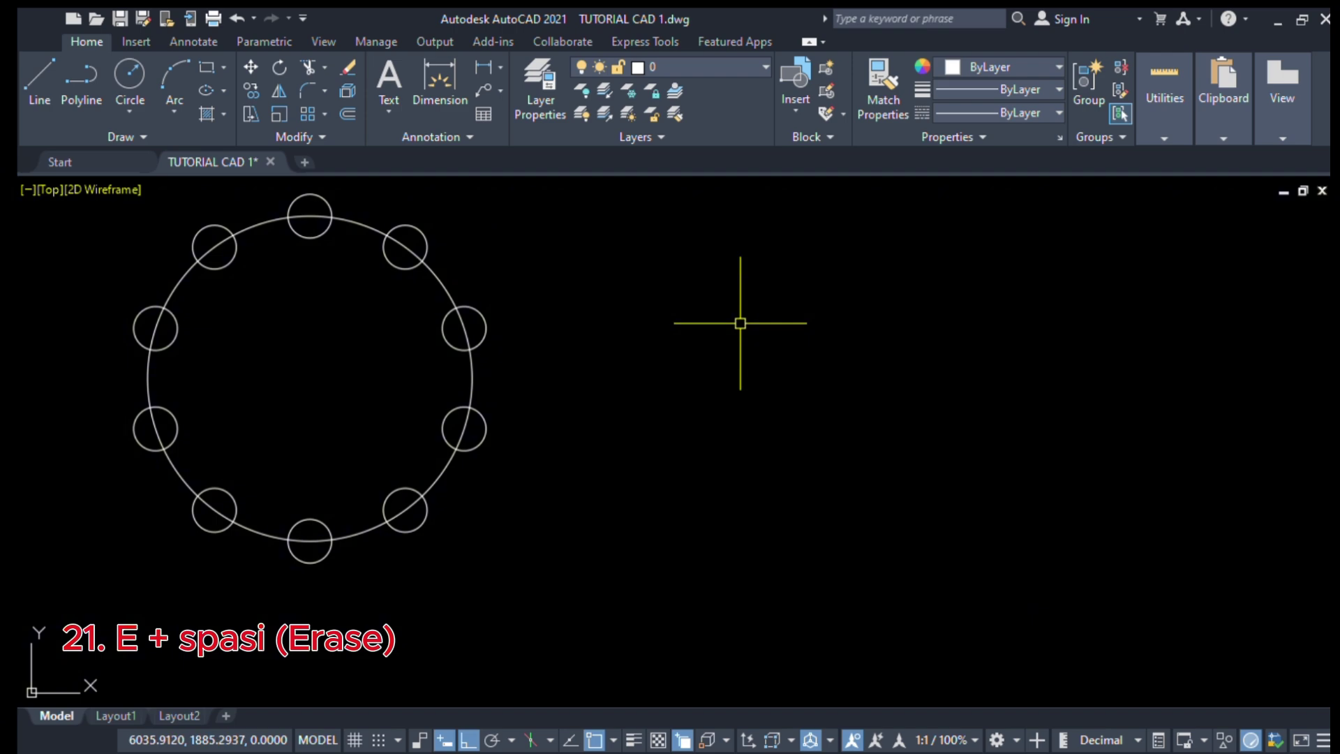
# Undo the erasures of the sample rectangles and circles
pyautogui.hotkey('ctrl', 'z')
pyautogui.hotkey('ctrl', 'z')
pyautogui.hotkey('ctrl', 'z')
pyautogui.hotkey('ctrl', 'z')
pyautogui.hotkey('ctrl', 'z')
pyautogui.hotkey('ctrl', 'z')
pyautogui.hotkey('ctrl', 'z')
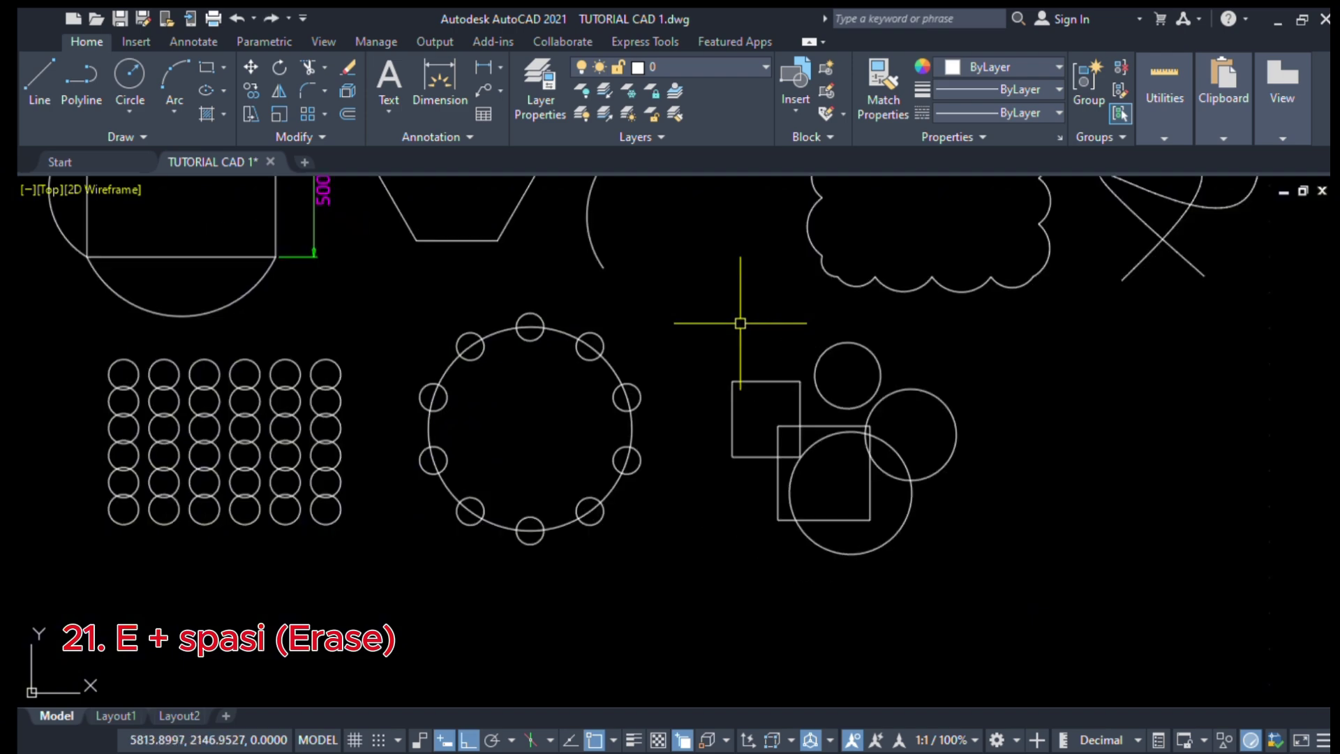
# Erase only the smaller rectangle from the group of sample shapes
pyautogui.scroll(2, 851, 454)
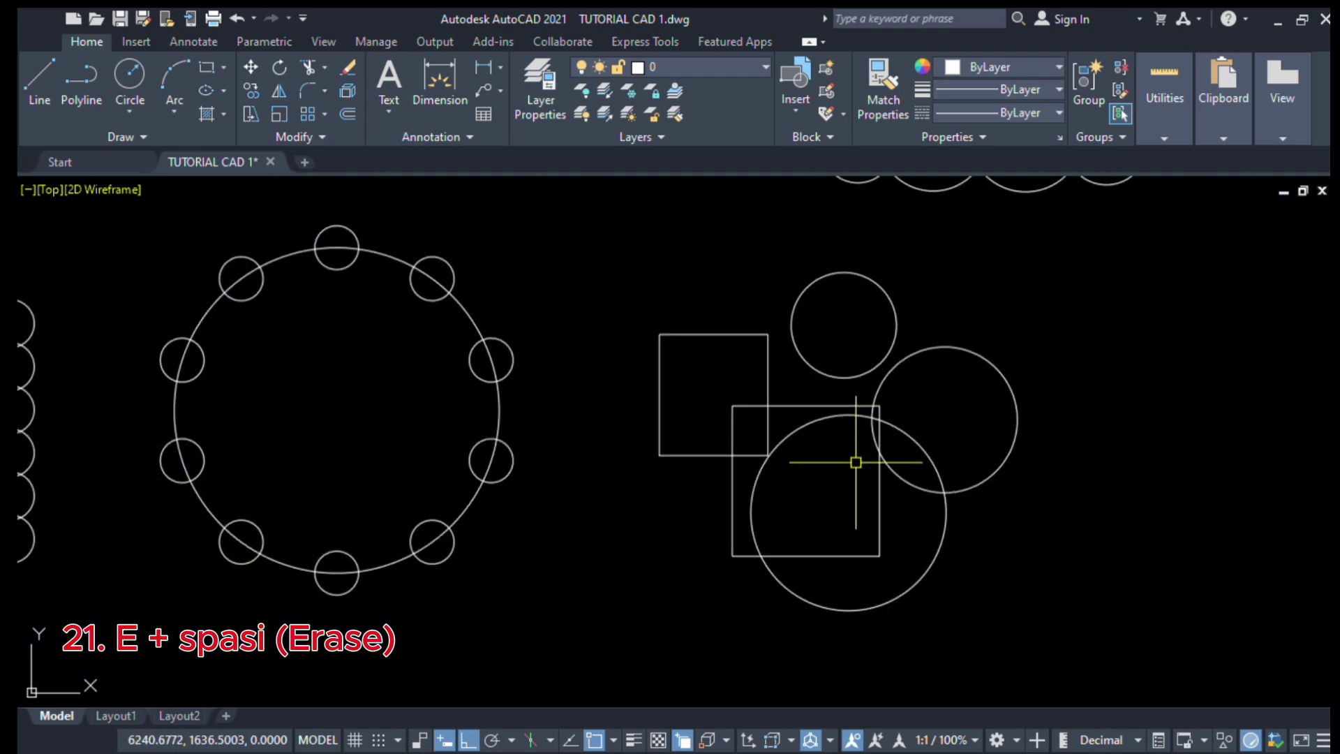
pyautogui.moveTo(855, 462); pyautogui.dragTo(791, 423, button='middle')
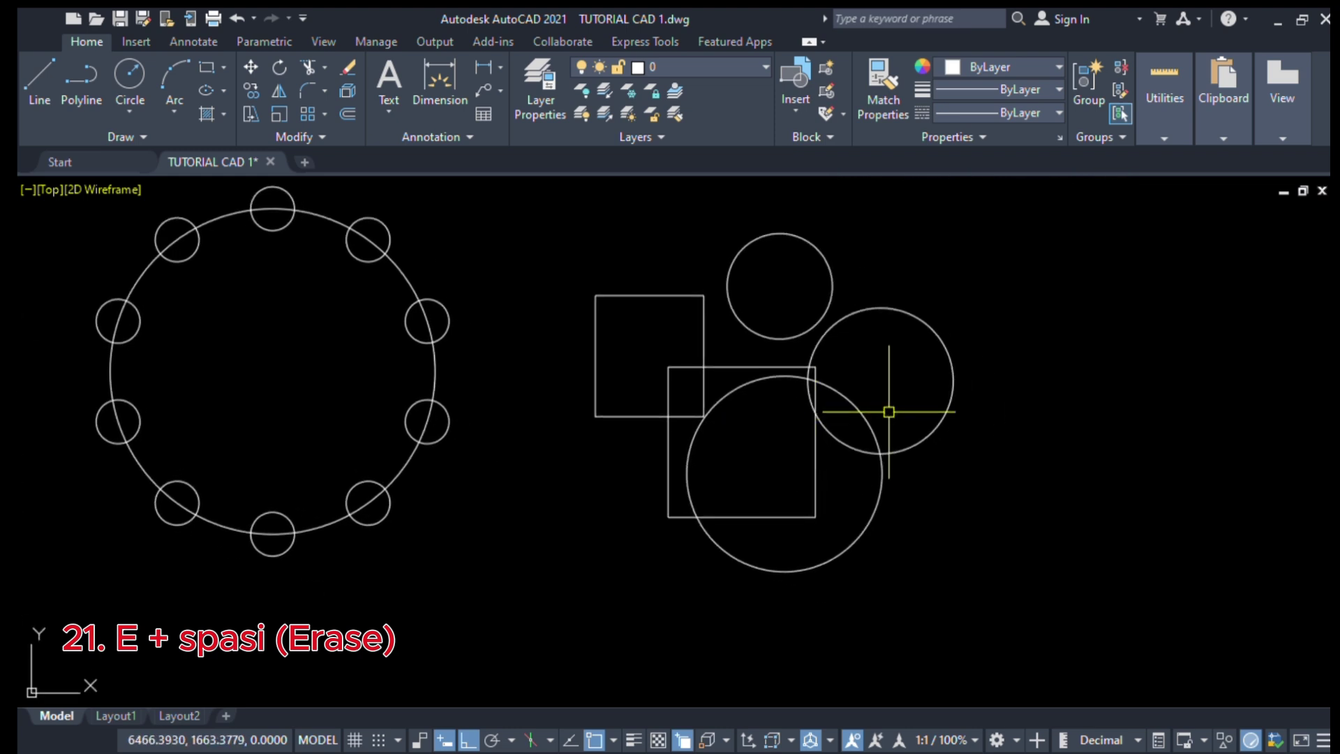
pyautogui.click(678, 295)
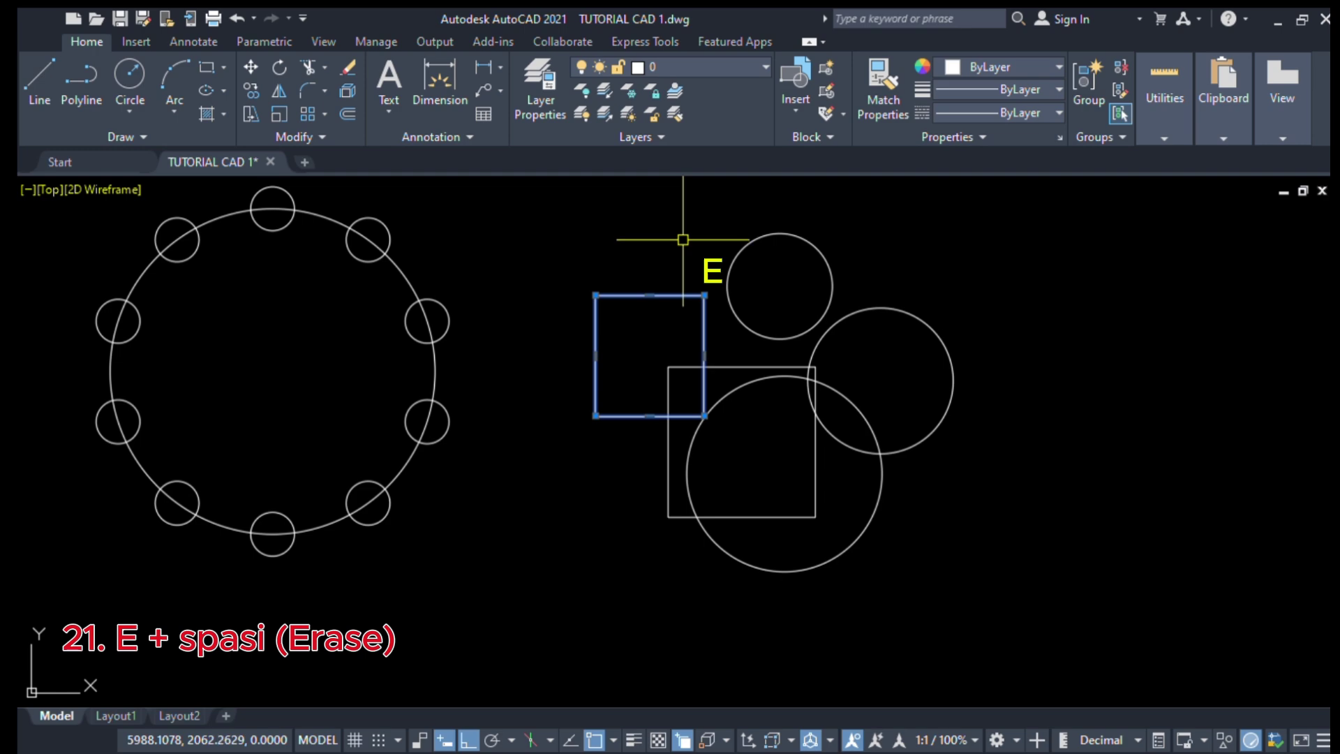
pyautogui.press('e')
pyautogui.press('space')
# Draw a small circle in the empty area to the right of the remaining sample shapes
pyautogui.scroll(-6, 627, 362)
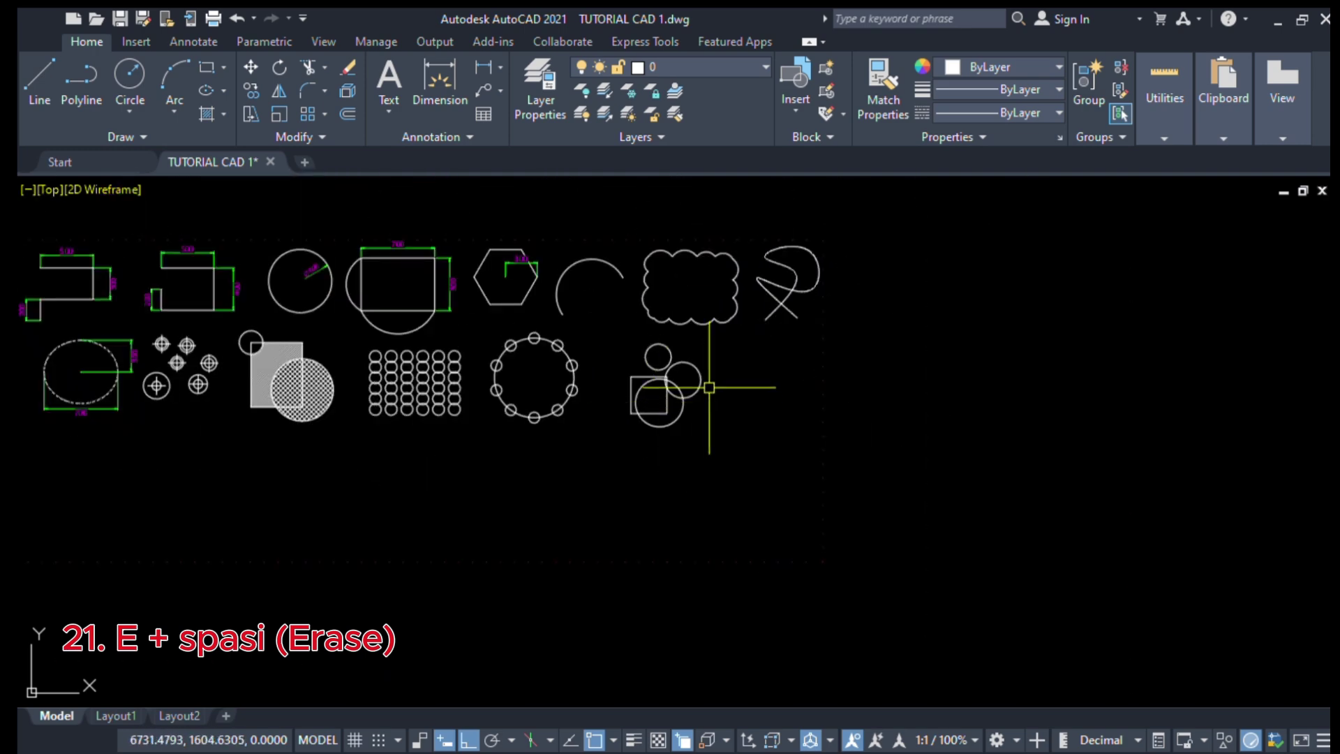
pyautogui.scroll(2, 691, 382)
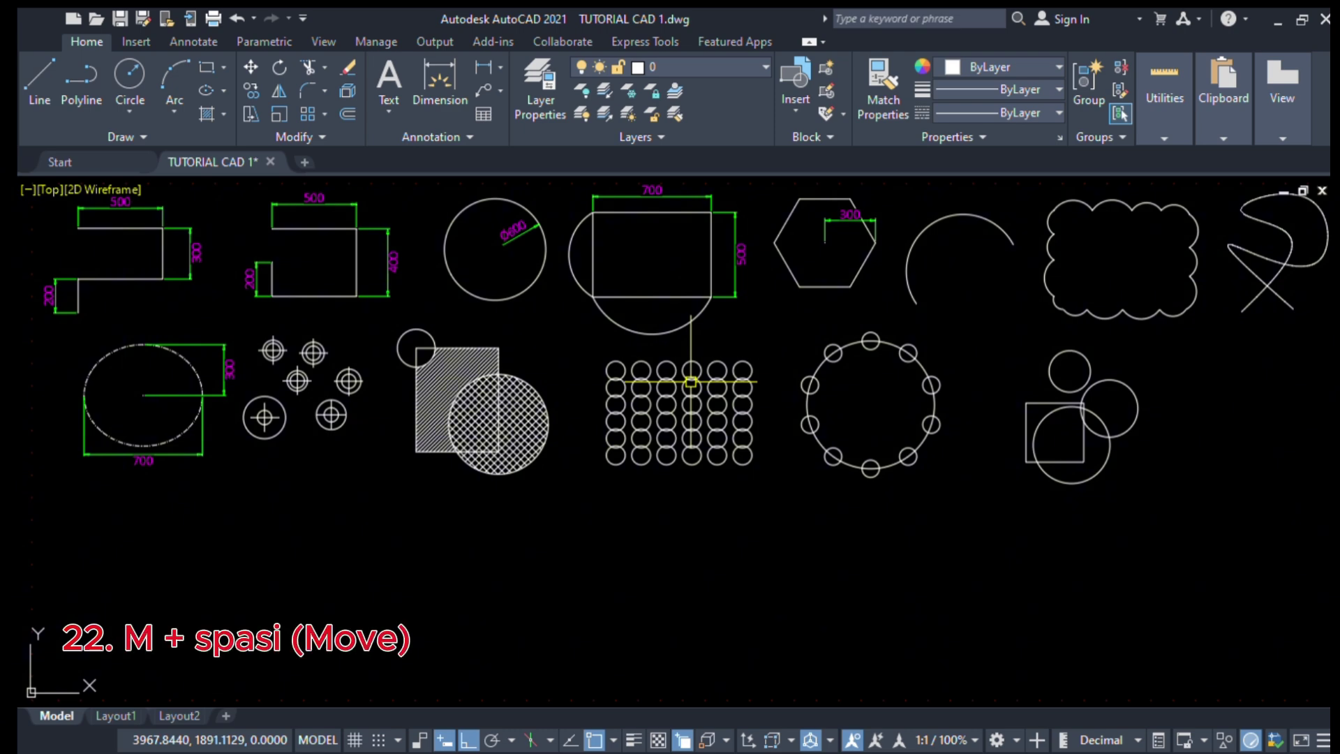
pyautogui.moveTo(1183, 459); pyautogui.dragTo(797, 470, button='middle')
pyautogui.scroll(2, 909, 442)
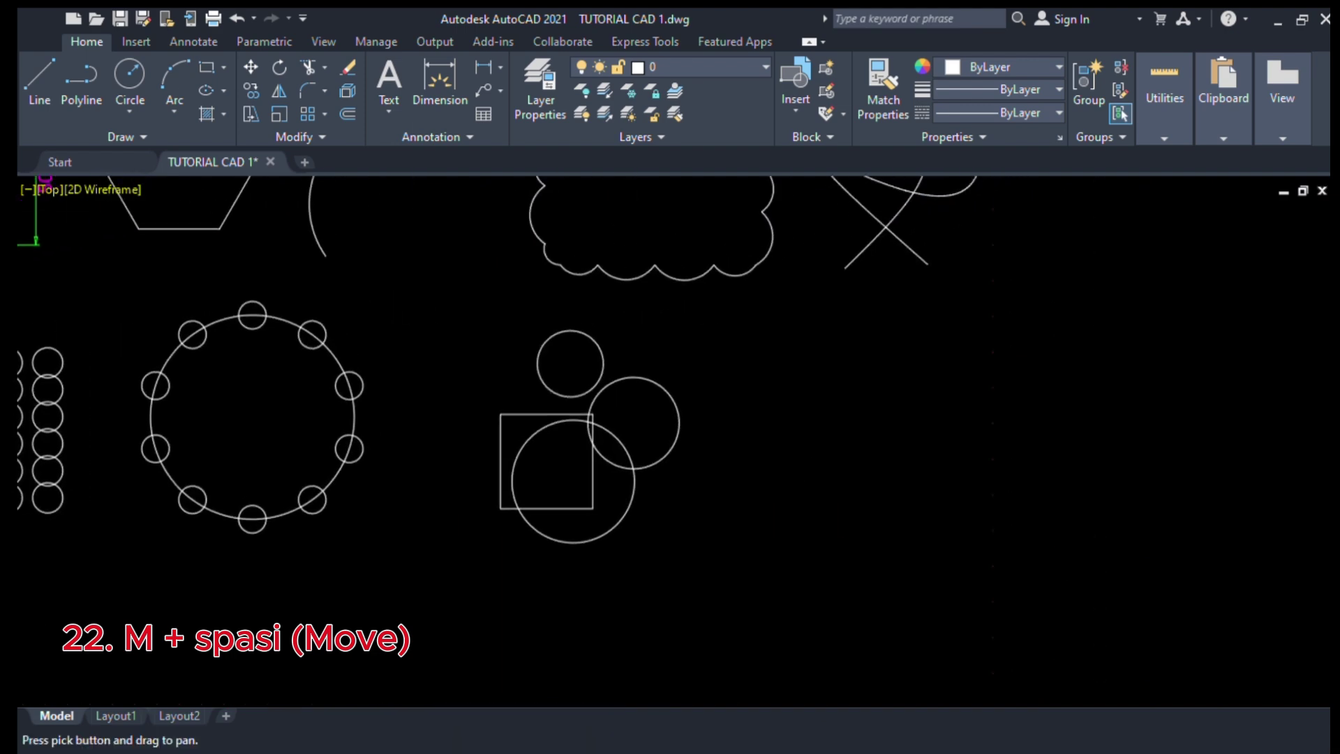
pyautogui.scroll(2, 795, 428)
pyautogui.scroll(-2, 795, 379)
pyautogui.scroll(2, 797, 379)
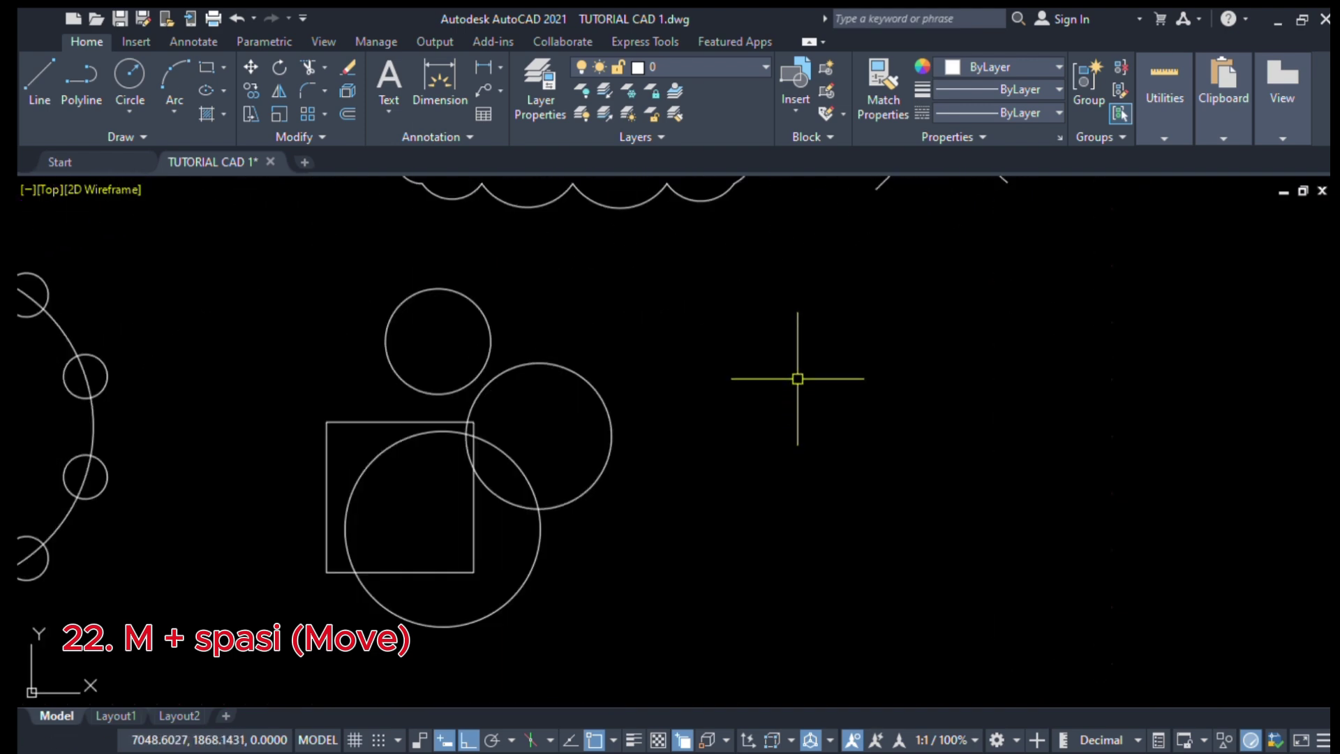
pyautogui.write('c')
pyautogui.press('space')
pyautogui.click(739, 324)
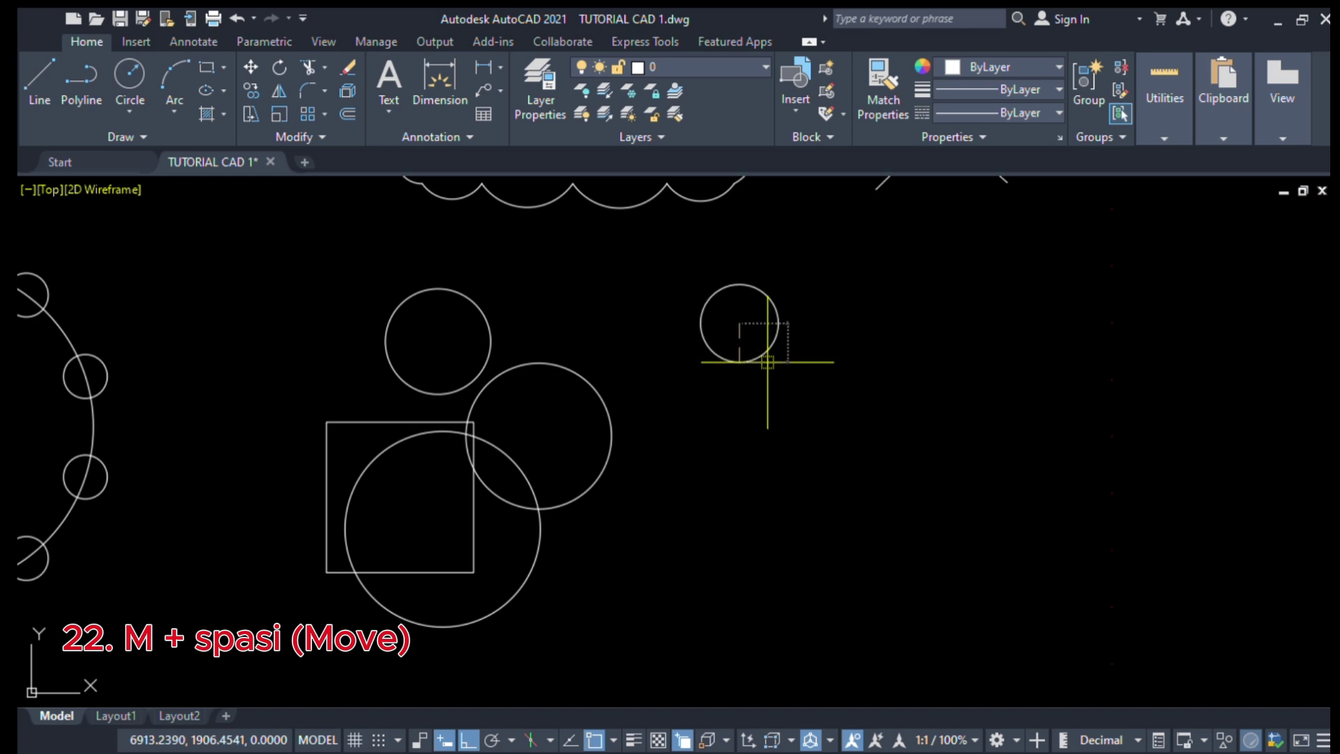
pyautogui.click(766, 363)
# Move the new small circle horizontally to the right by about 300 units
pyautogui.scroll(-2, 811, 399)
pyautogui.scroll(2, 825, 358)
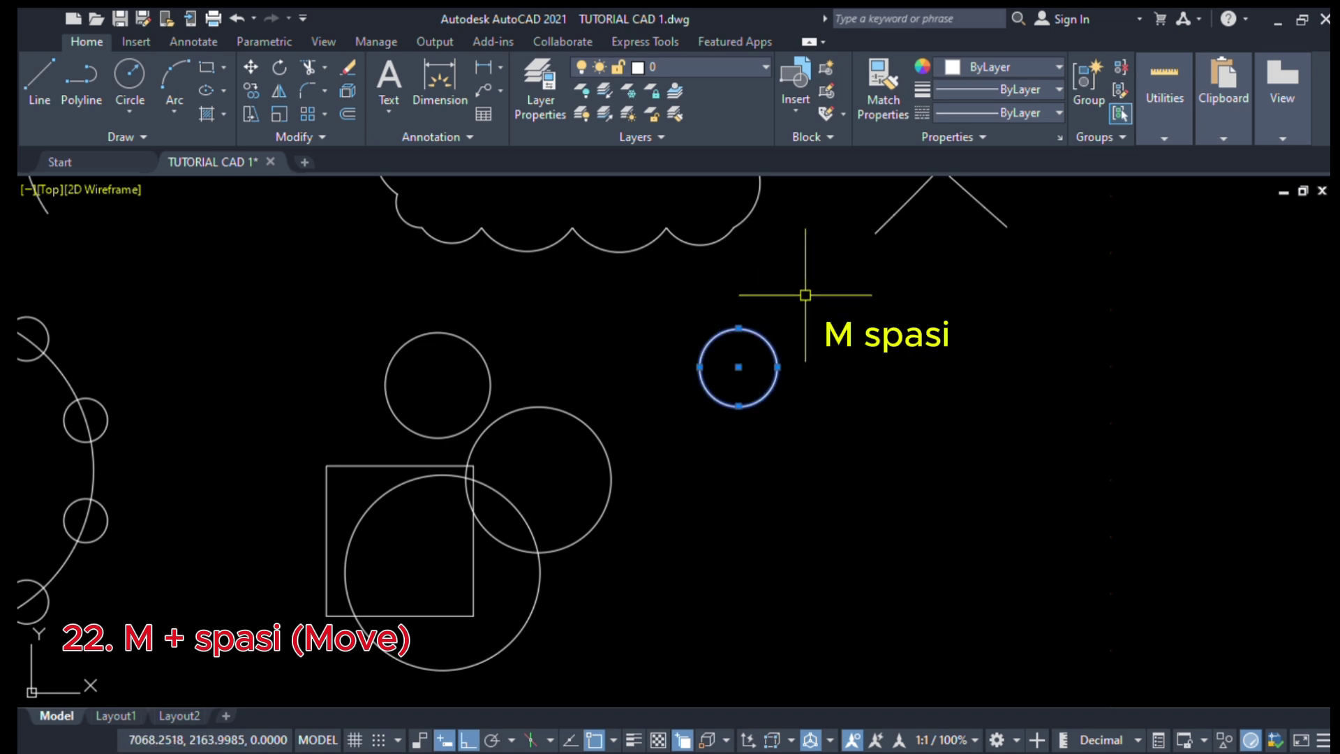
pyautogui.press('m')
pyautogui.press('space')
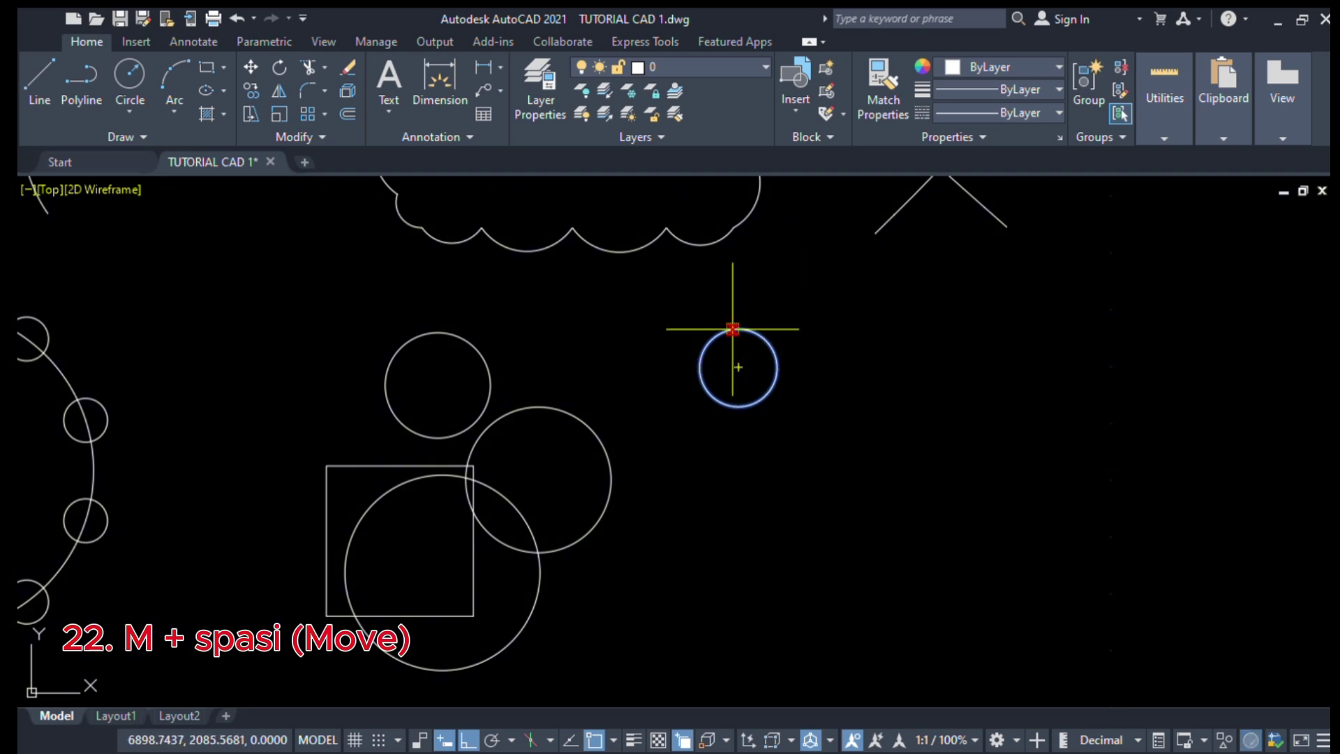
pyautogui.click(744, 294)
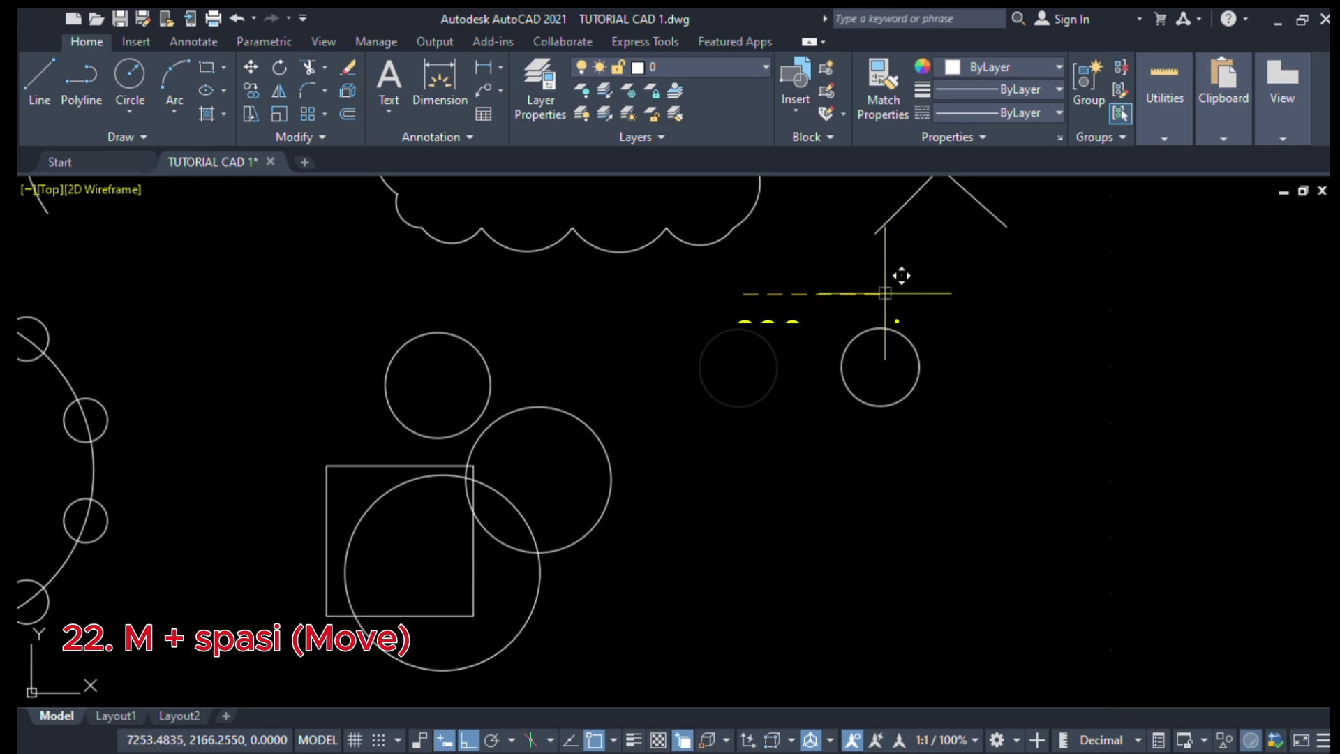
pyautogui.click(885, 293)
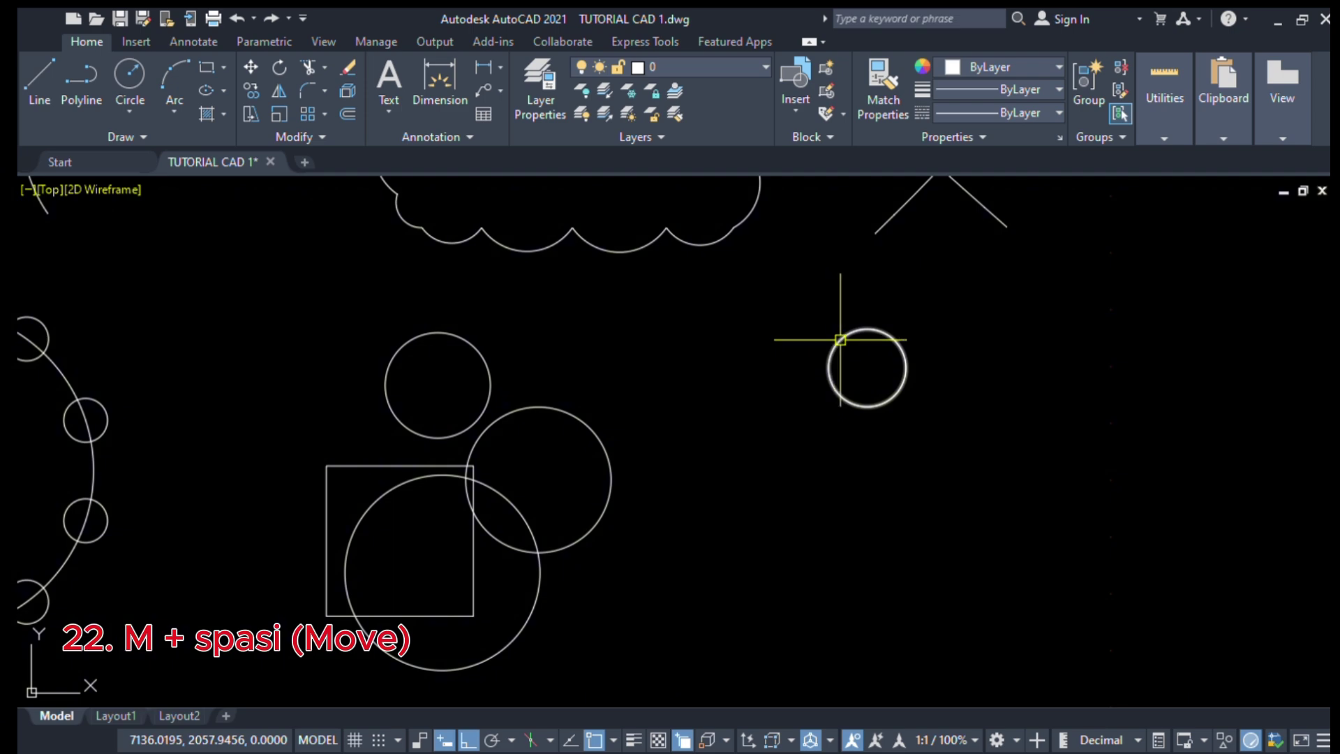
# Move the small circle straight down by about 300 units
pyautogui.click(868, 329)
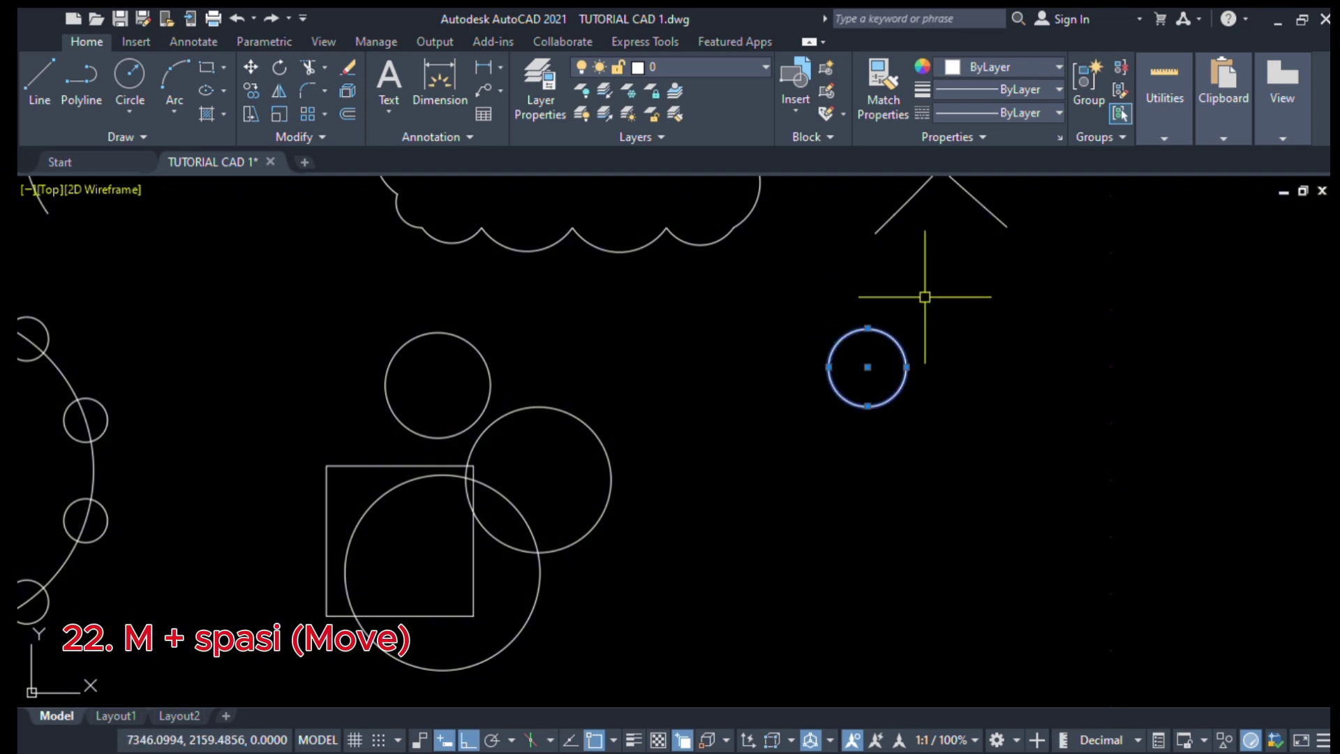
pyautogui.press('m')
pyautogui.press('space')
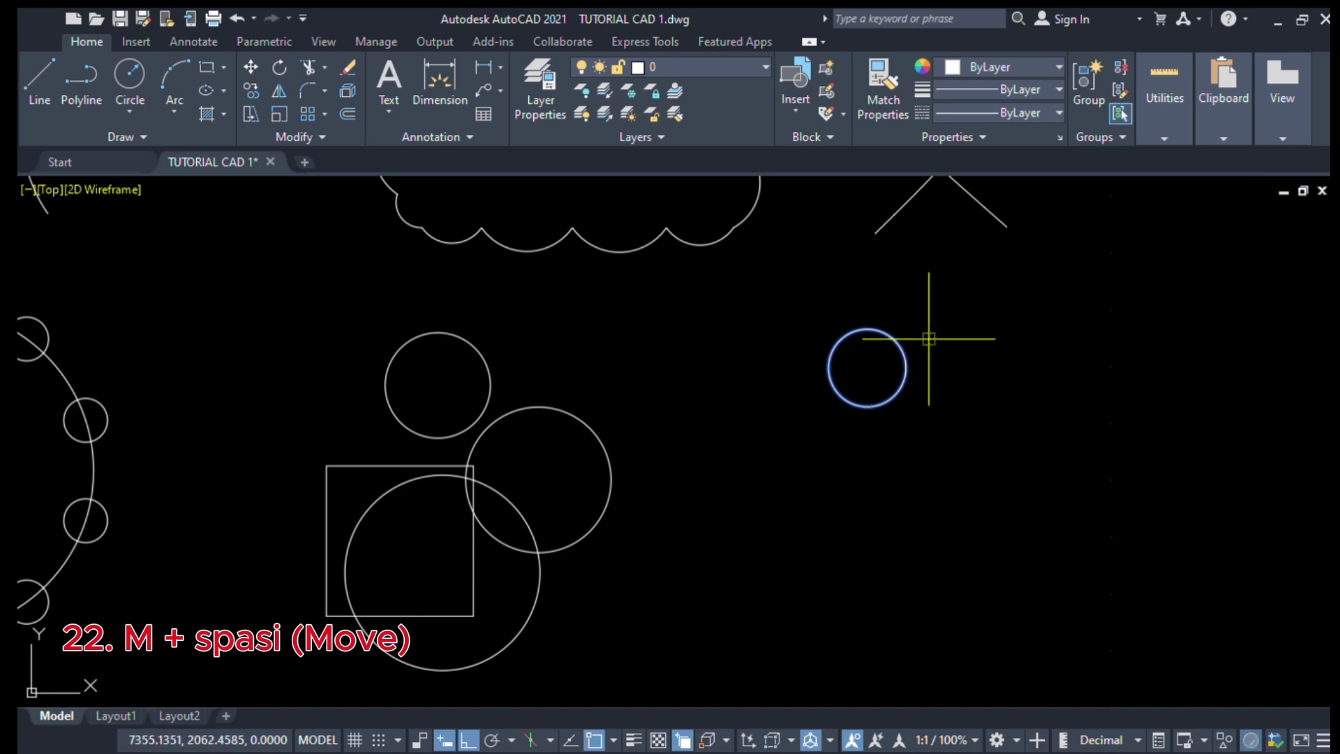
pyautogui.click(965, 332)
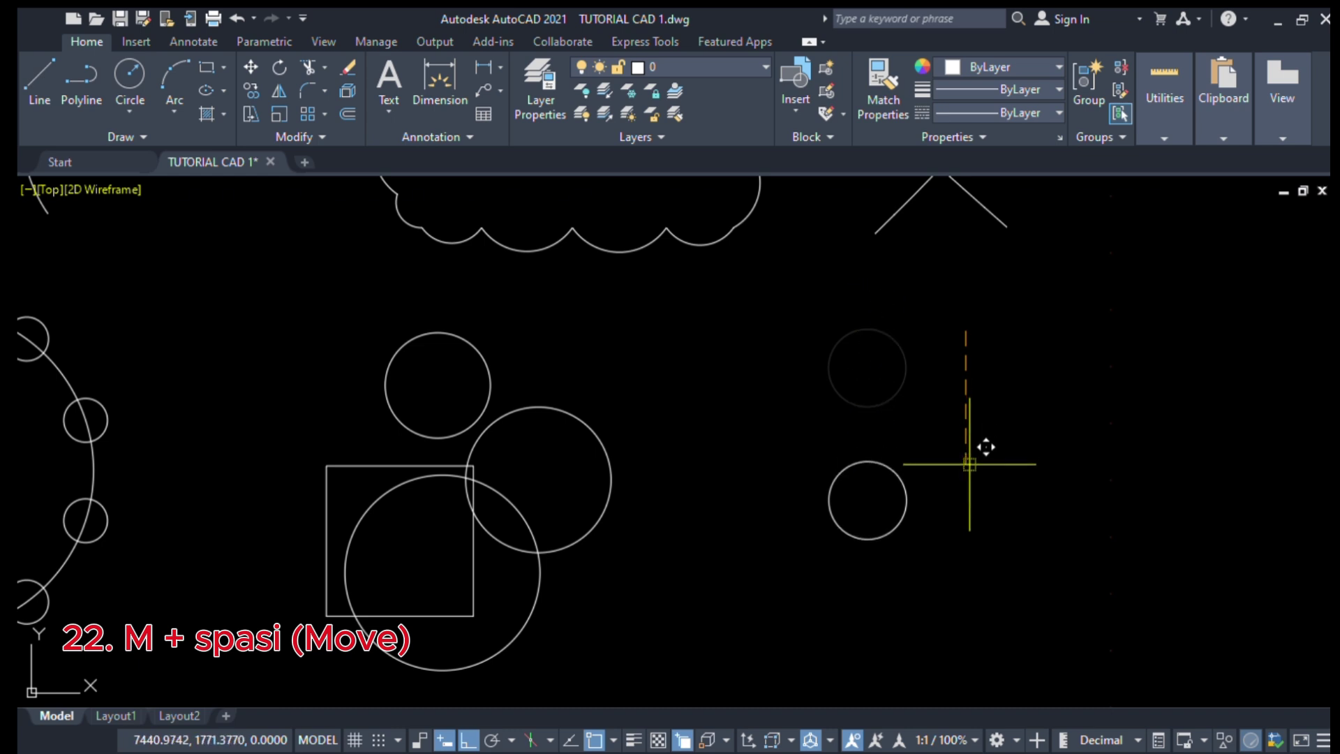
pyautogui.click(969, 464)
# Move the small circle by its centre grip diagonally up and to the left, closer to the sample shapes
pyautogui.click(894, 472)
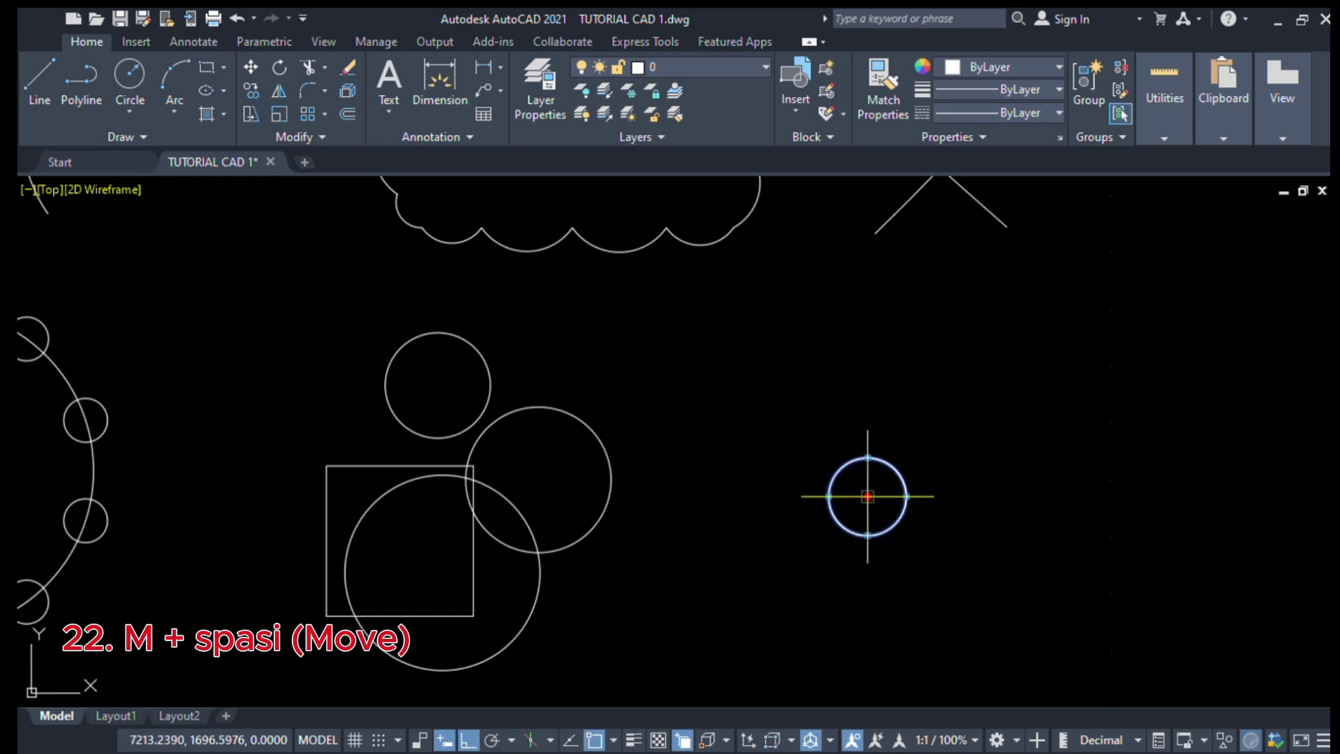
pyautogui.click(868, 496)
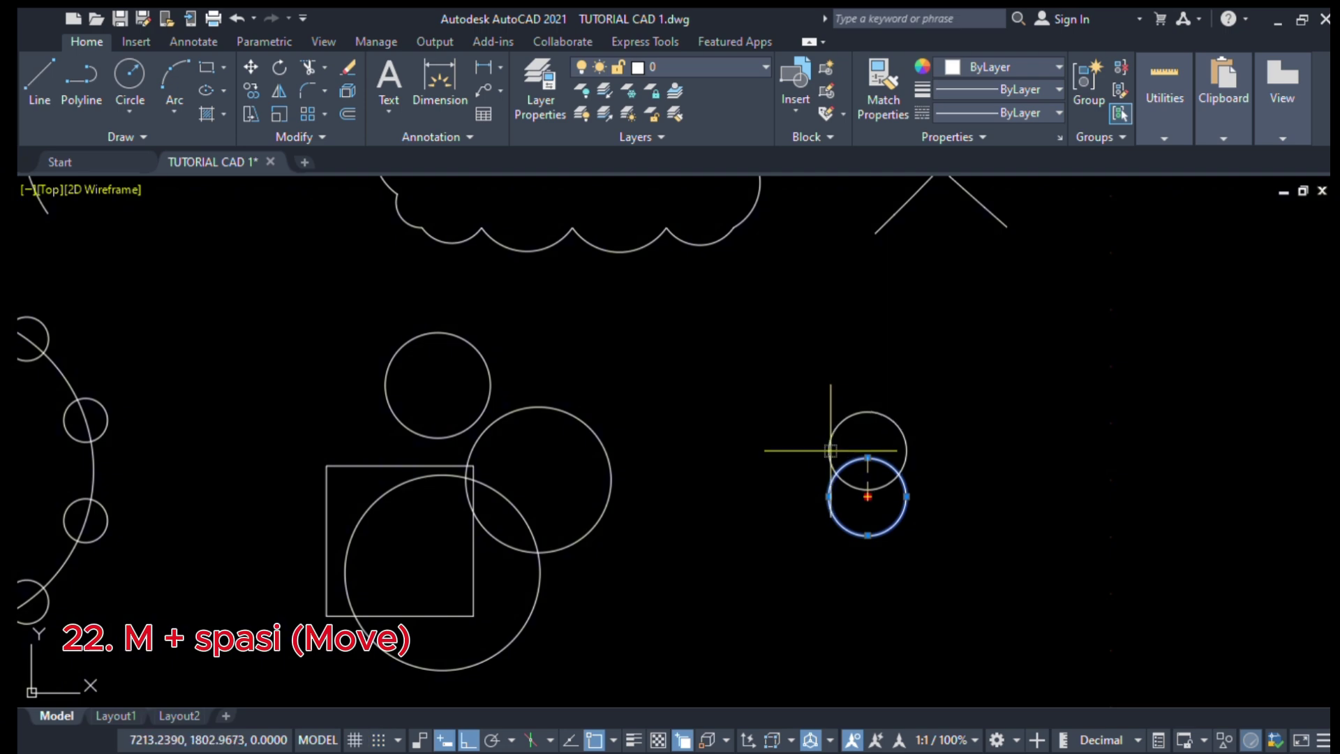
pyautogui.click(725, 356)
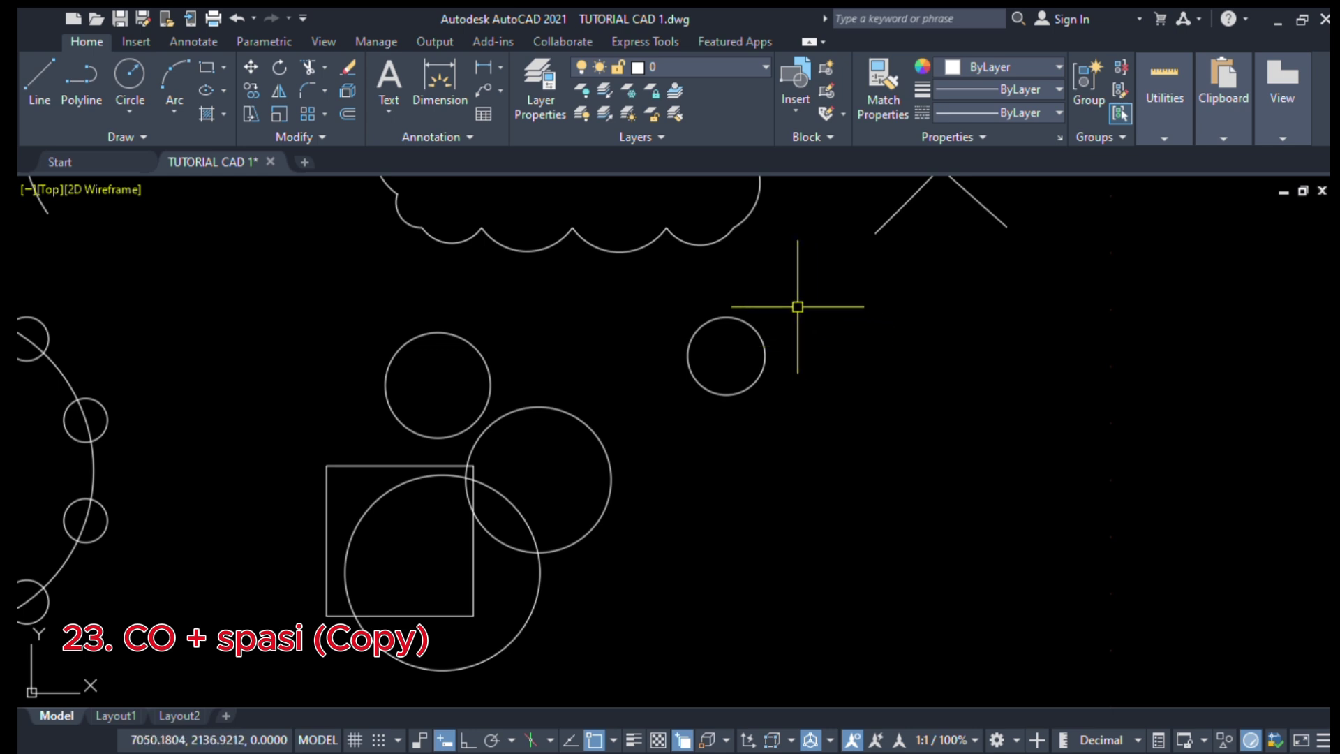
# Copy the small circle repeatedly with freehand placement to form an overlapping cluster of circles in the empty area to its right
pyautogui.click(754, 327)
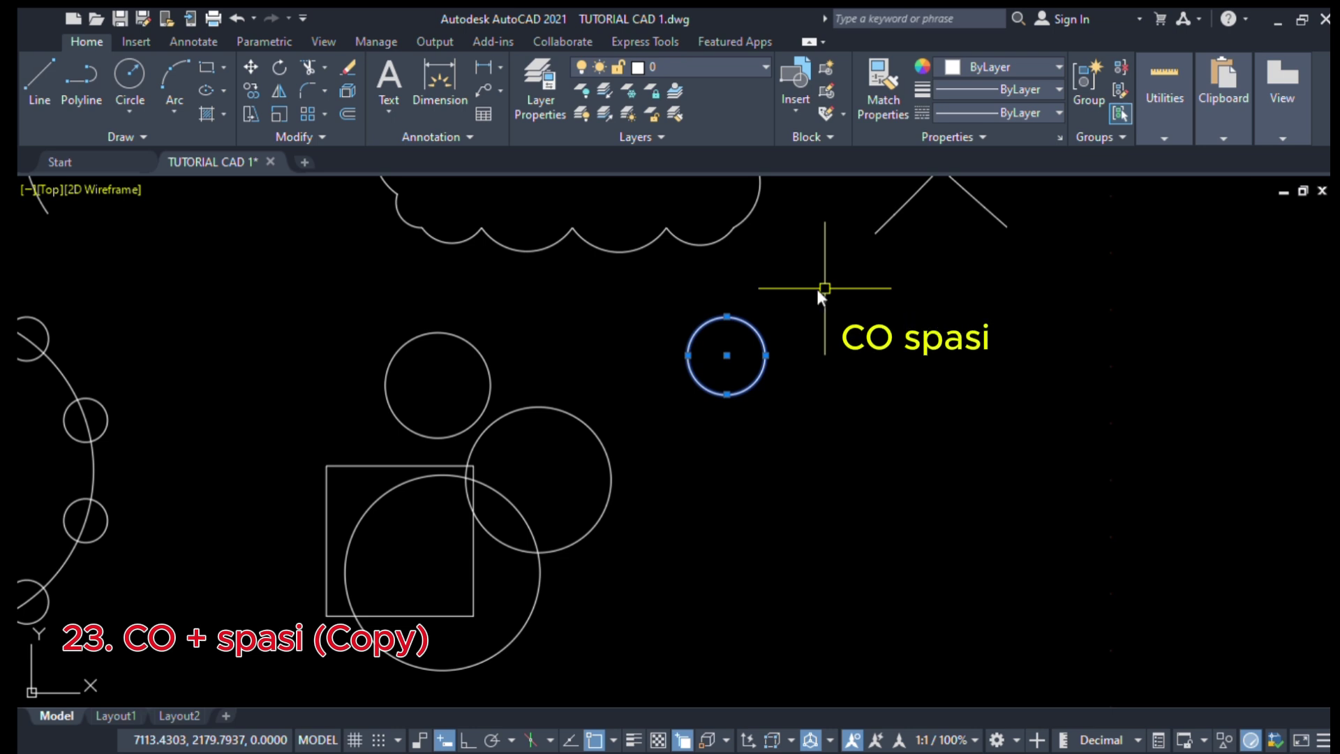
pyautogui.write('co')
pyautogui.press('space')
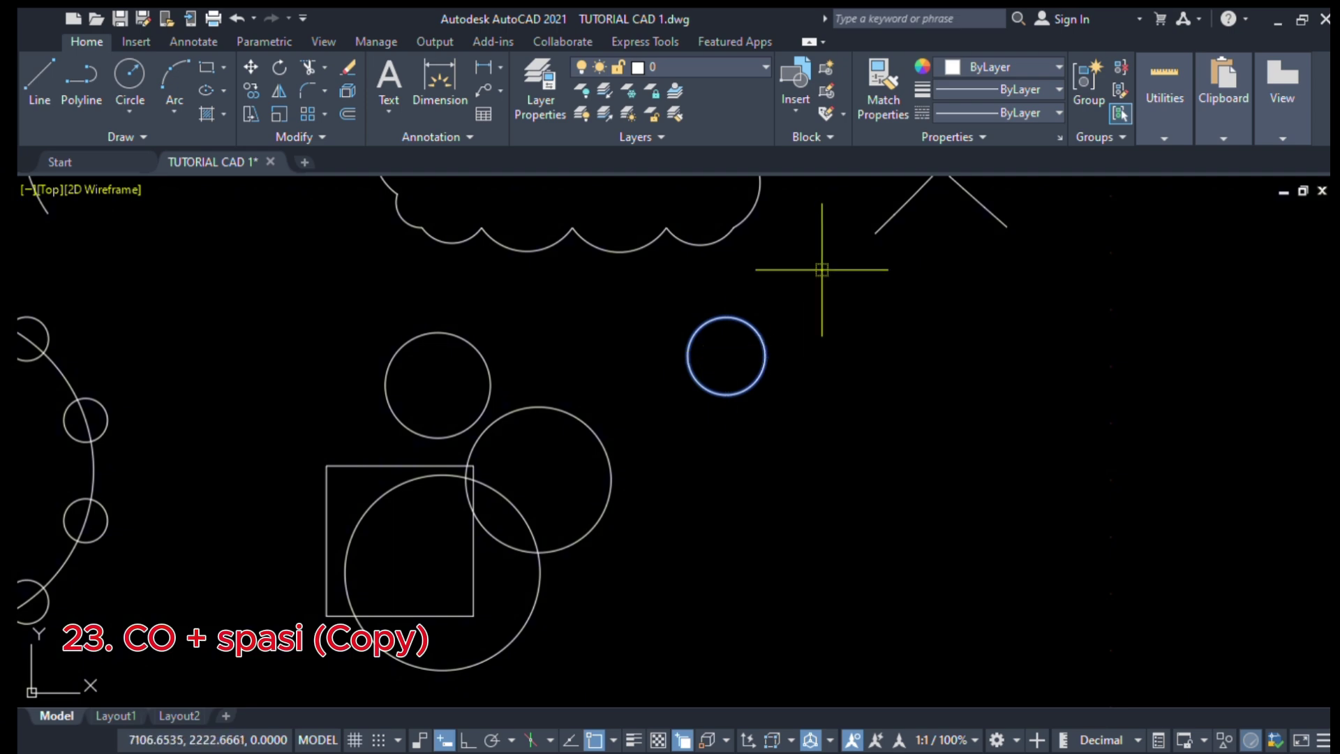
pyautogui.click(763, 299)
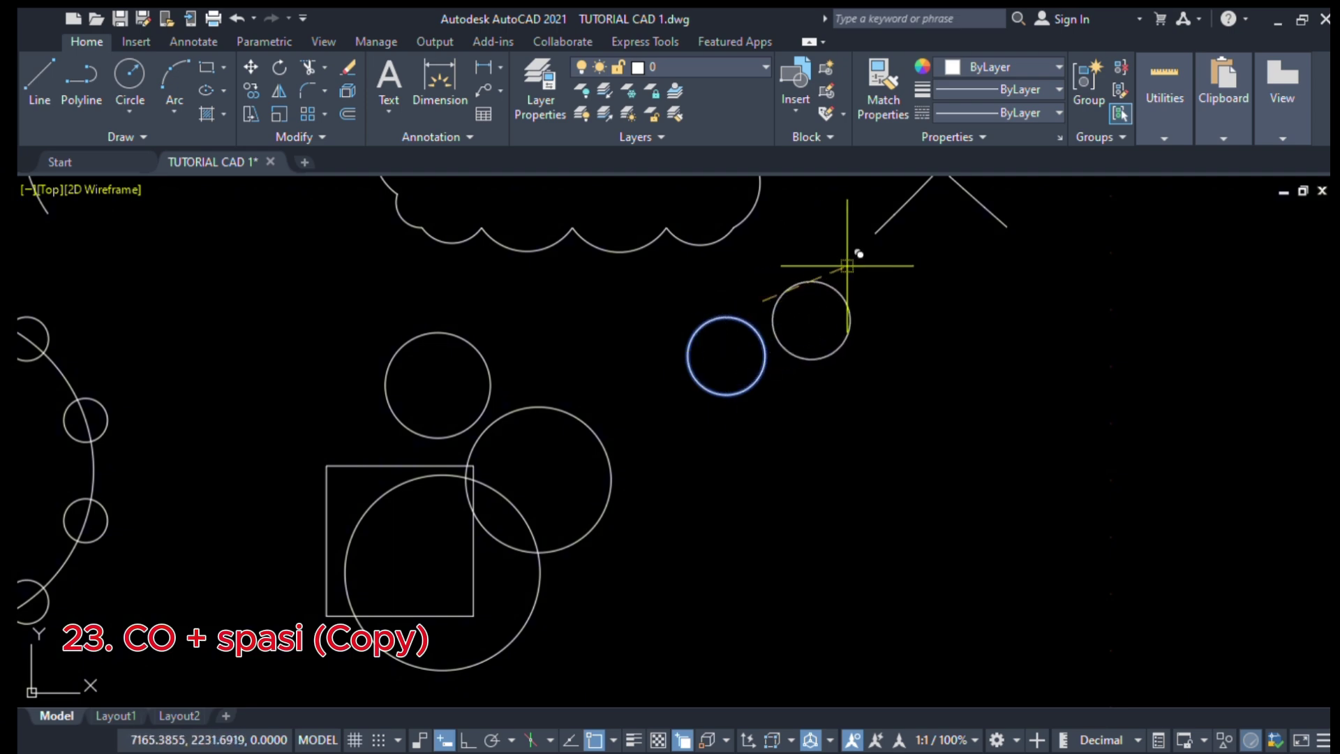
pyautogui.click(846, 266)
pyautogui.click(878, 334)
pyautogui.click(932, 285)
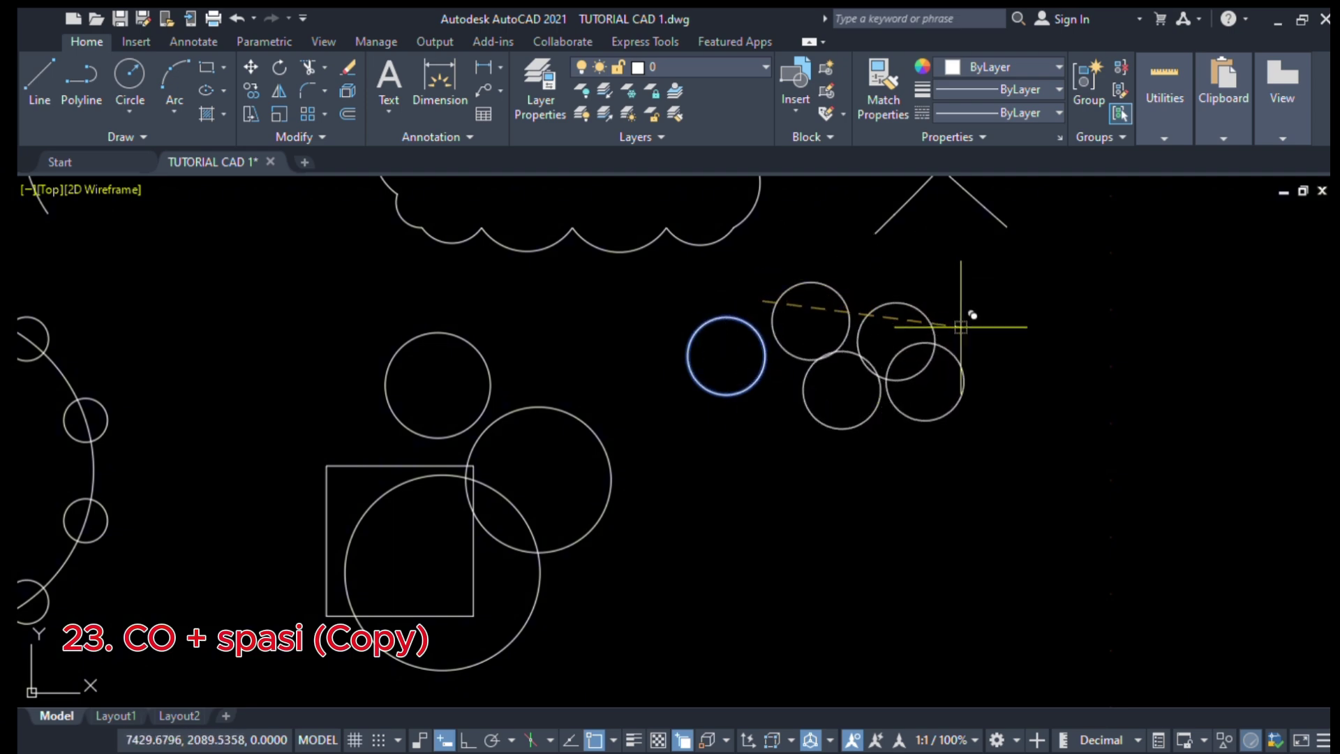
pyautogui.click(1016, 272)
pyautogui.click(1040, 343)
pyautogui.click(961, 326)
pyautogui.click(921, 395)
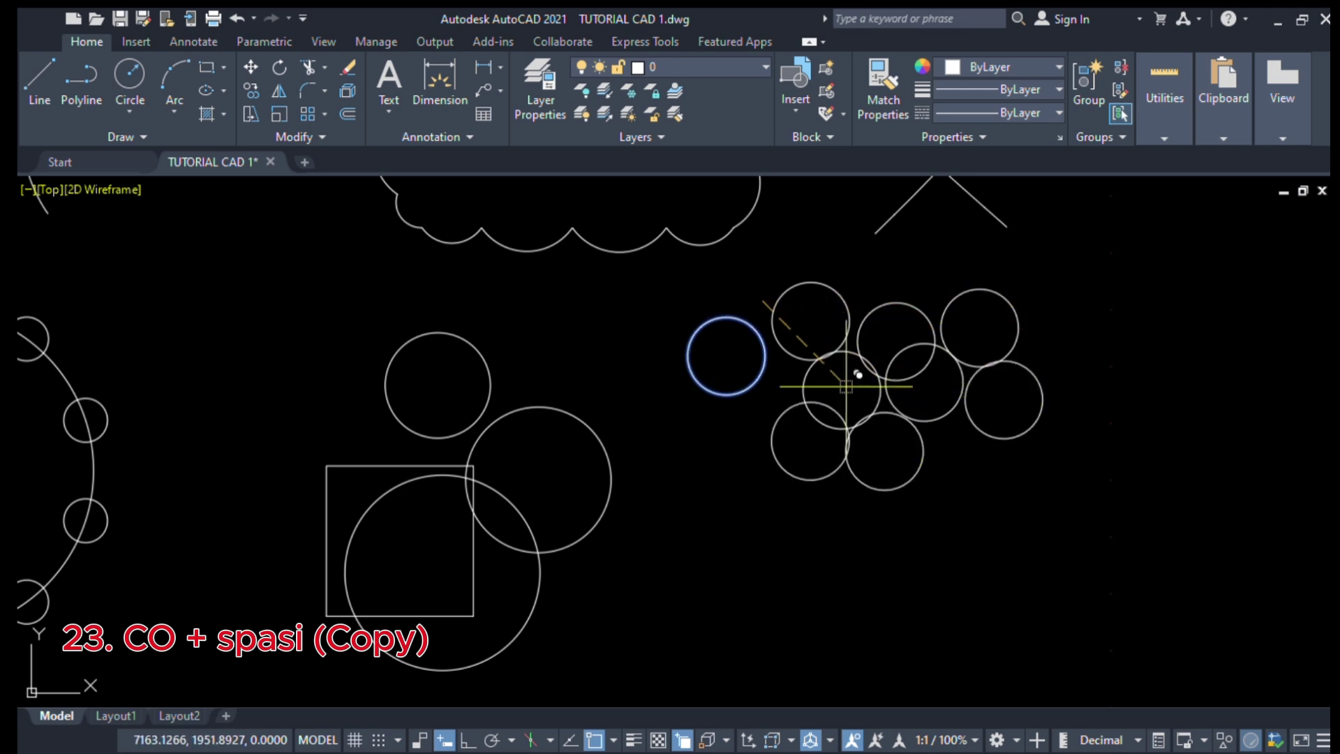
pyautogui.click(815, 383)
pyautogui.click(827, 309)
pyautogui.click(908, 258)
pyautogui.click(960, 255)
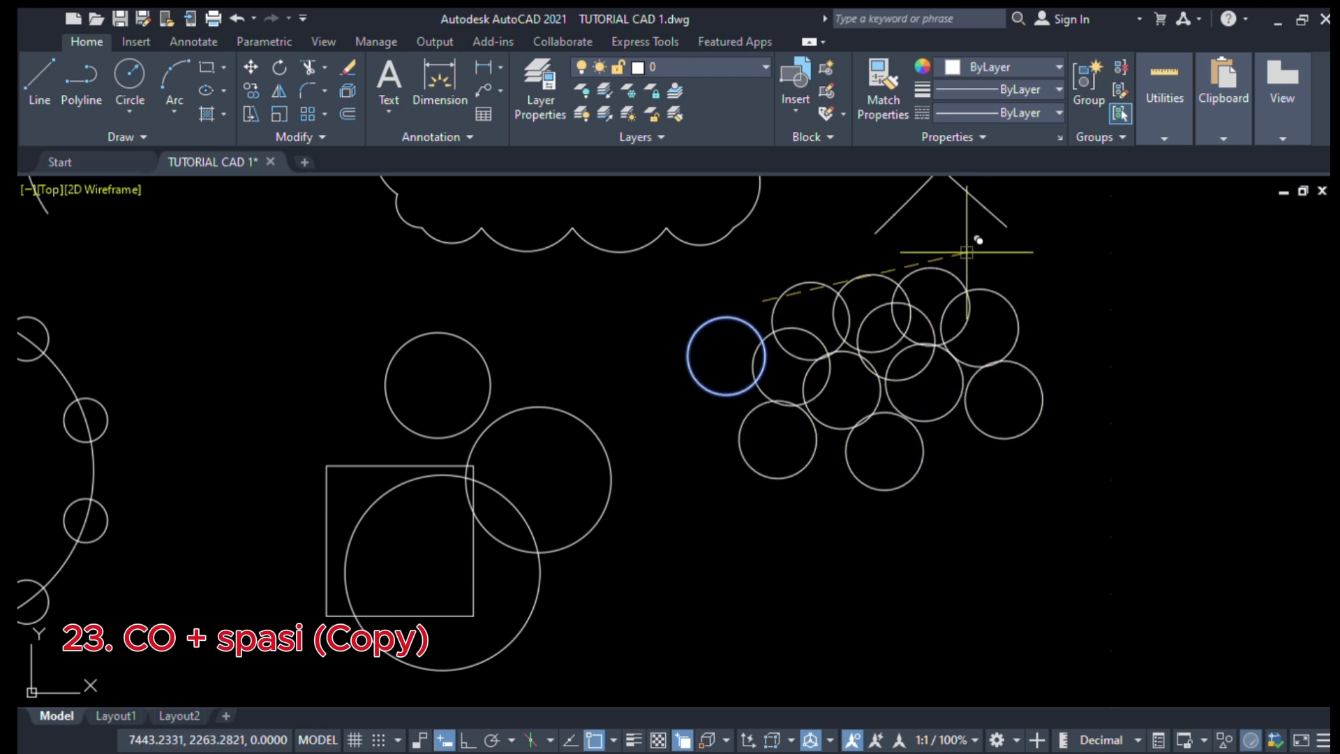
pyautogui.scroll(-2, 848, 297)
pyautogui.scroll(2, 826, 380)
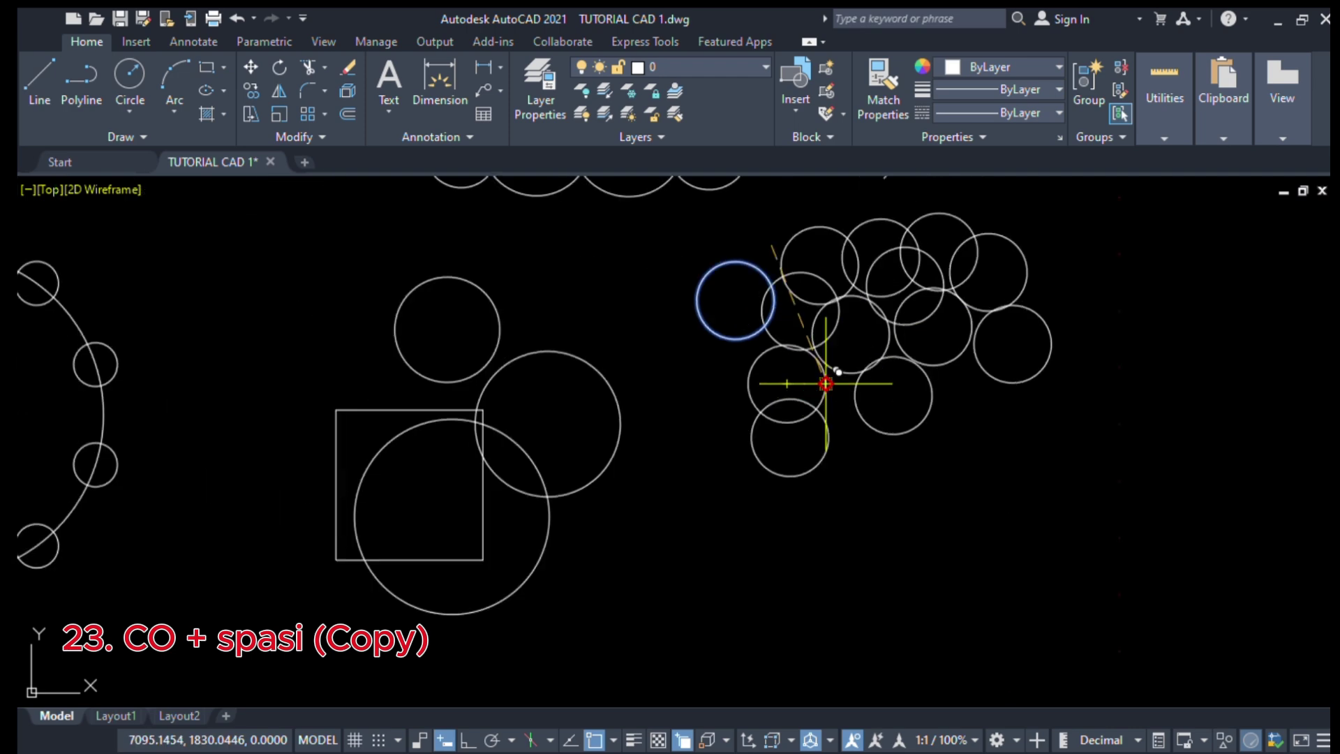
pyautogui.press('Escape')
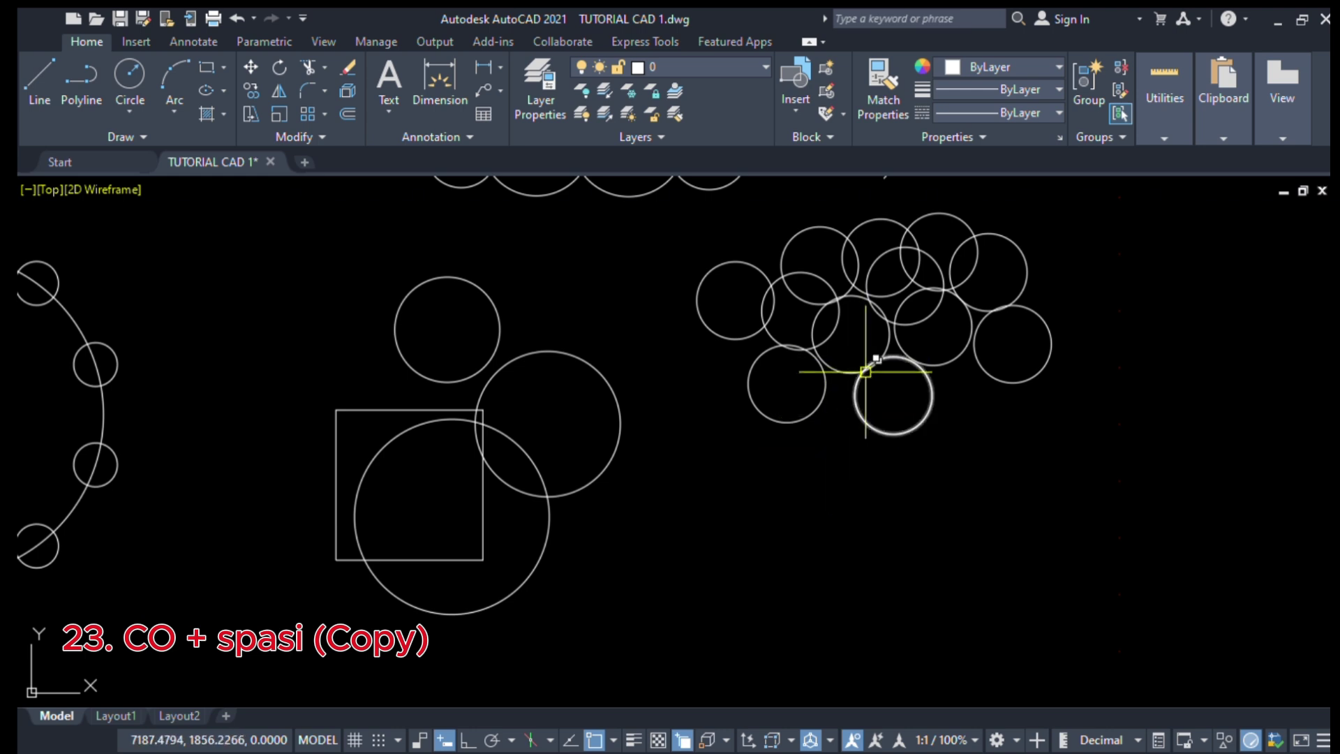
# Move the lower-left circle of the cluster by its centre grip down and to the left into empty space
pyautogui.scroll(-2, 872, 354)
pyautogui.click(819, 396)
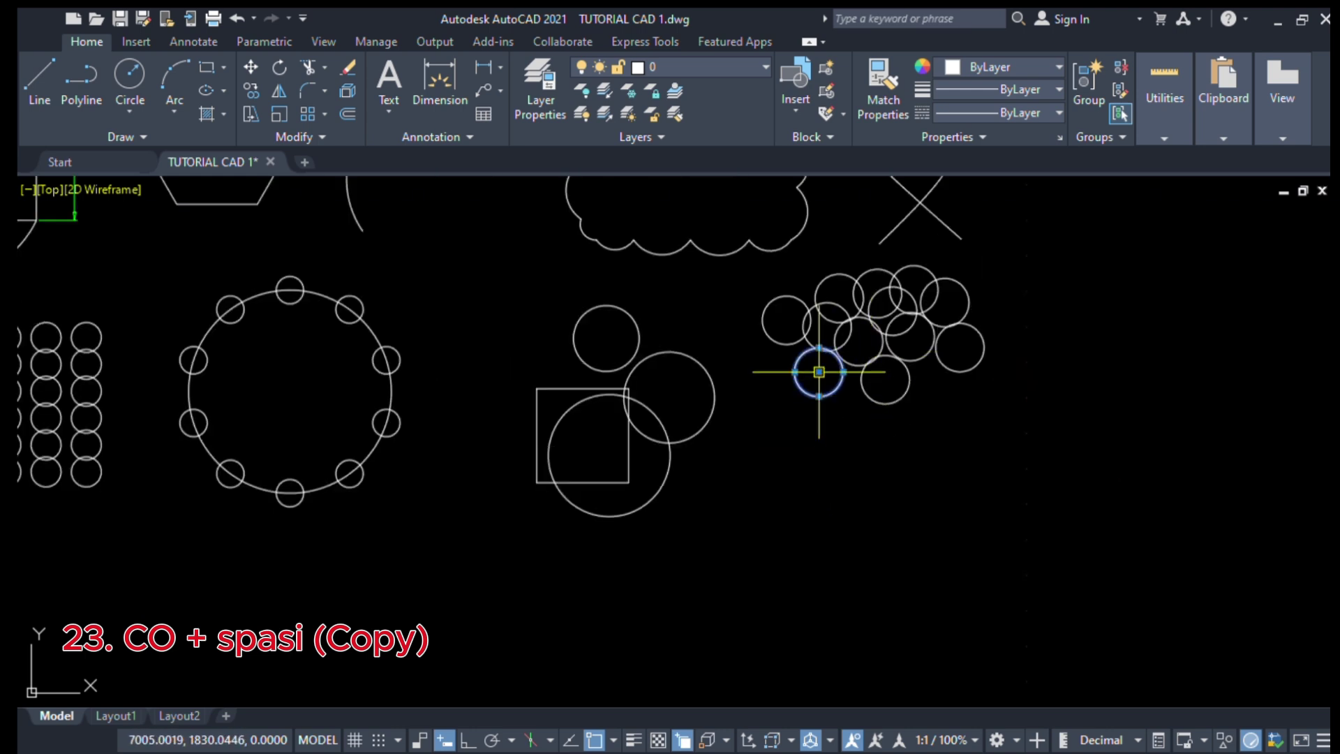
pyautogui.click(819, 372)
pyautogui.click(755, 470)
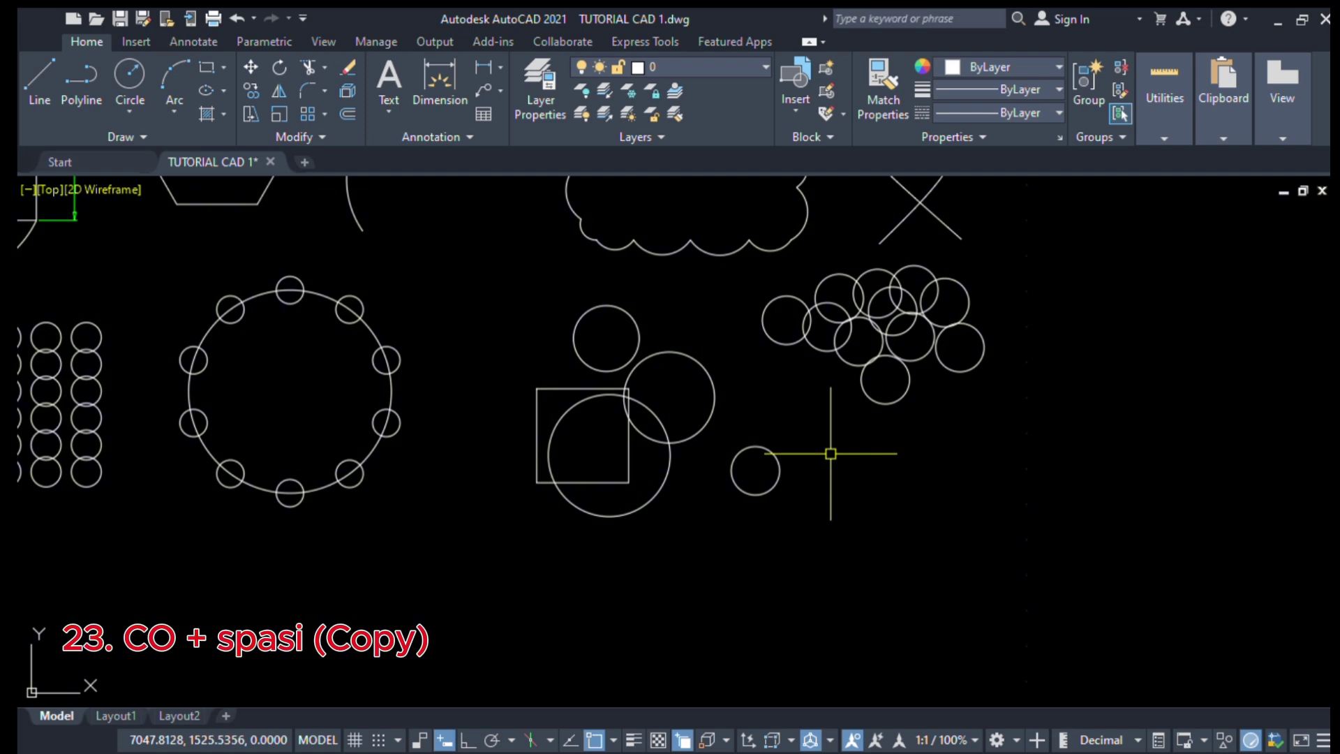
# Copy the separated circle horizontally to the right with ortho on, at 200 and 400 units, plus a third copy at the same spacing
pyautogui.scroll(2, 795, 471)
pyautogui.scroll(-2, 775, 479)
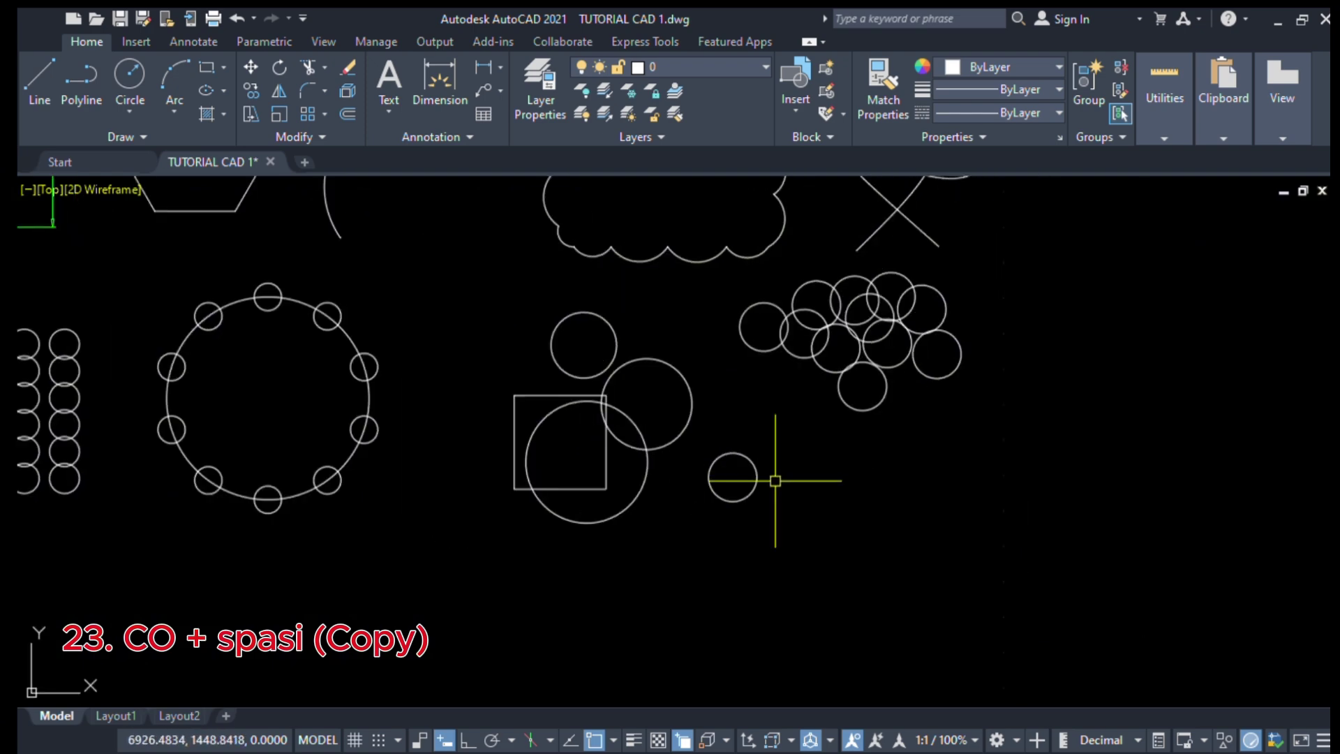
pyautogui.scroll(2, 773, 478)
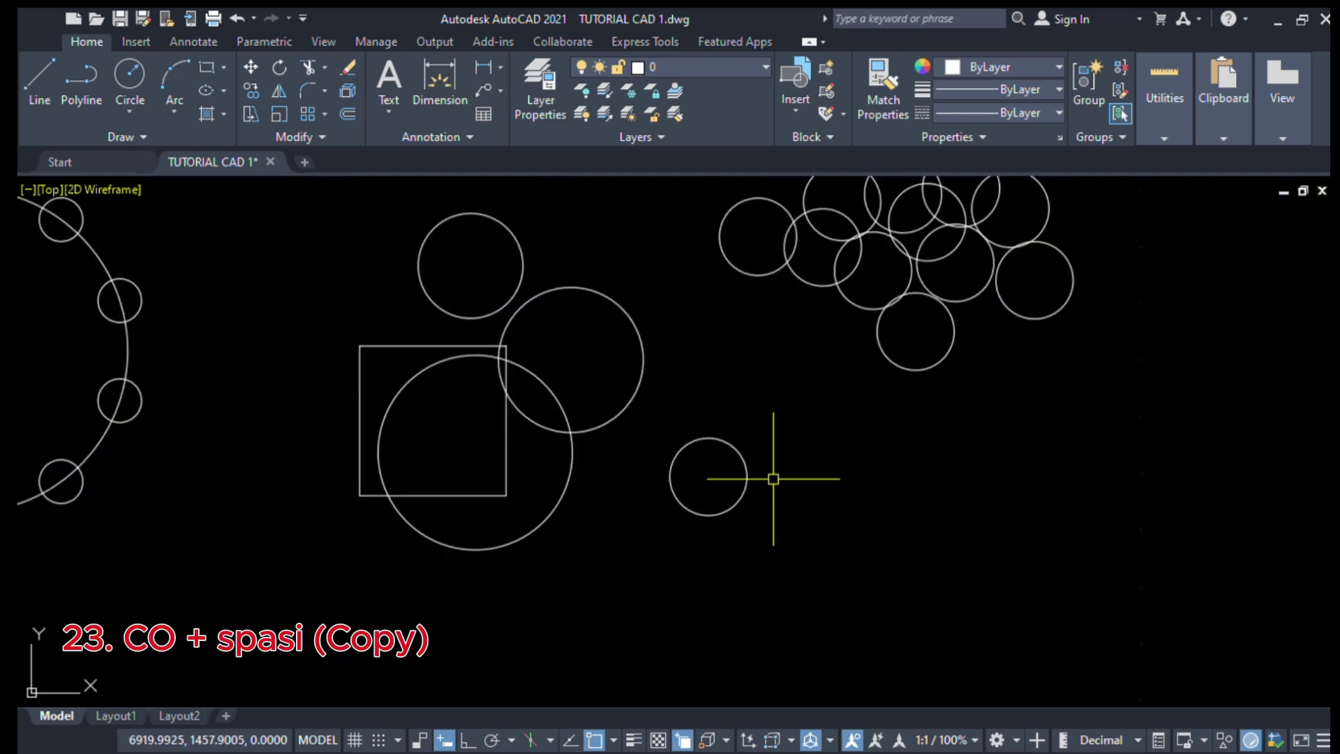
pyautogui.click(735, 449)
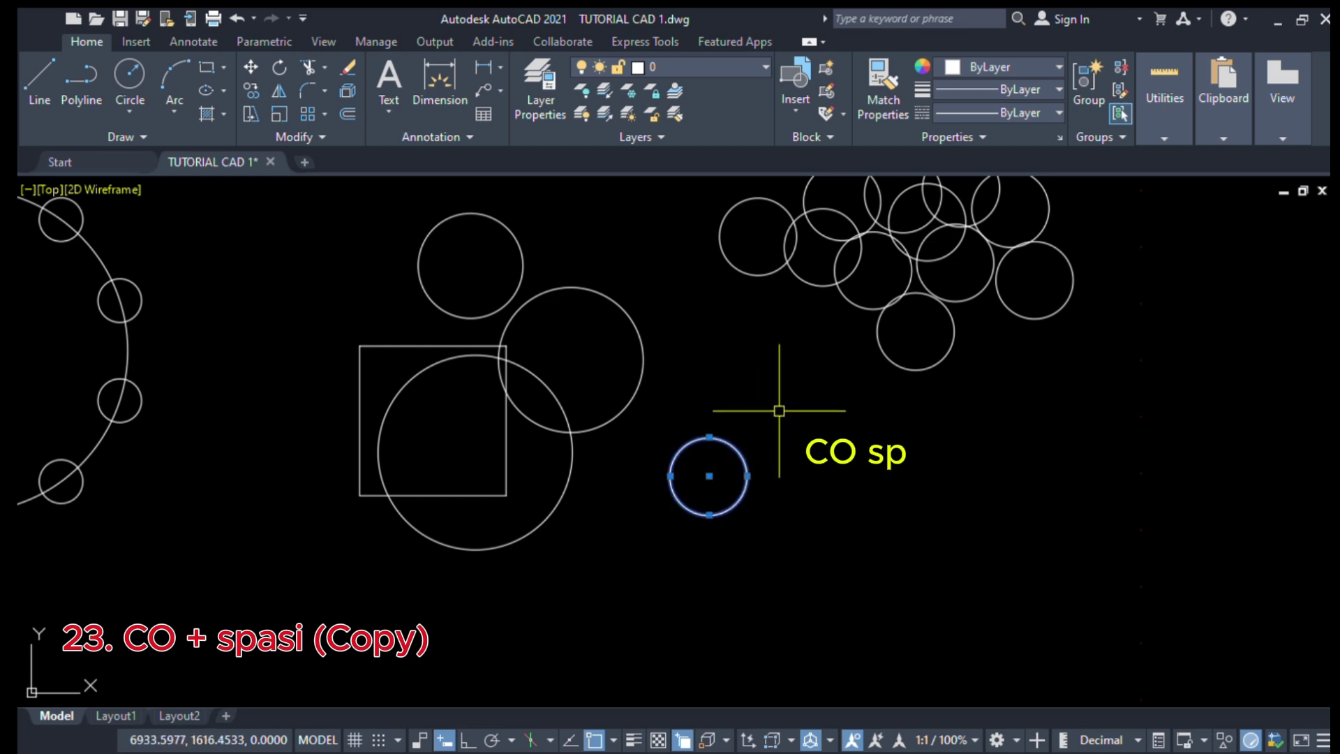
pyautogui.write('co')
pyautogui.press('space')
pyautogui.click(709, 476)
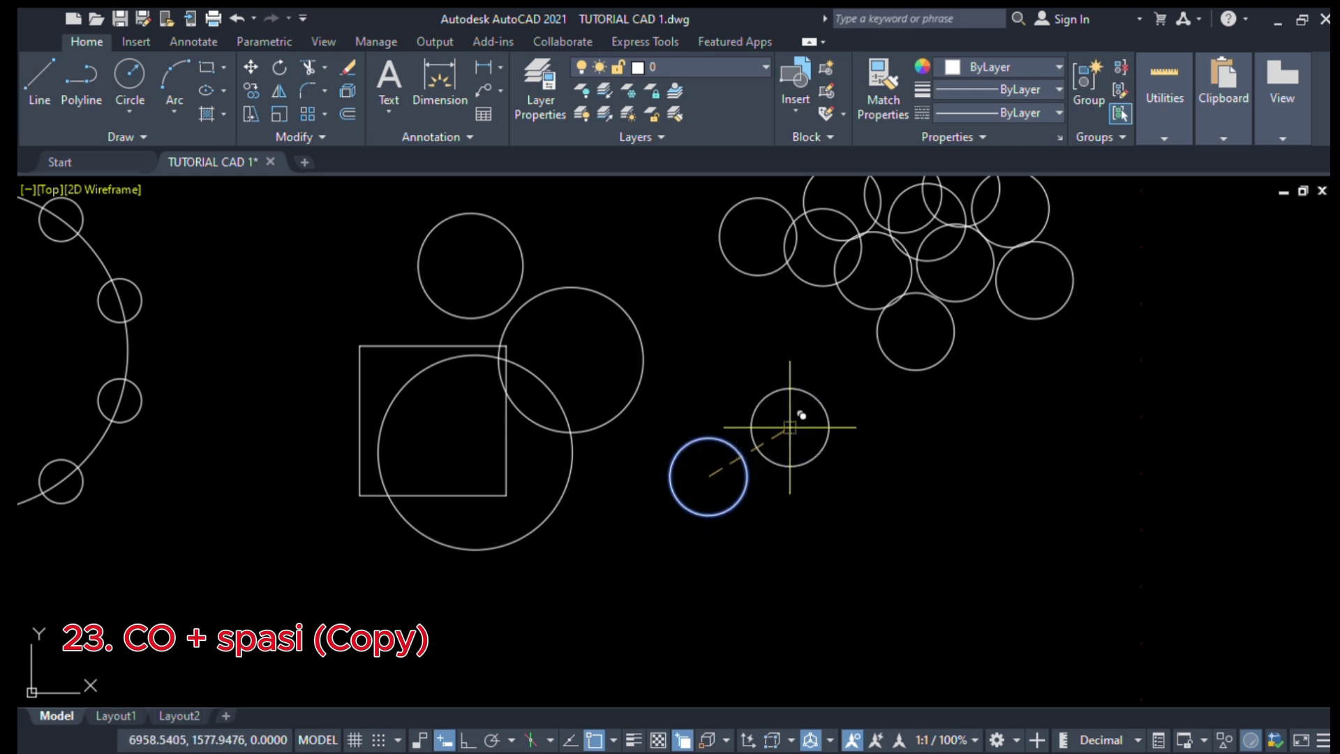
pyautogui.press('F8')
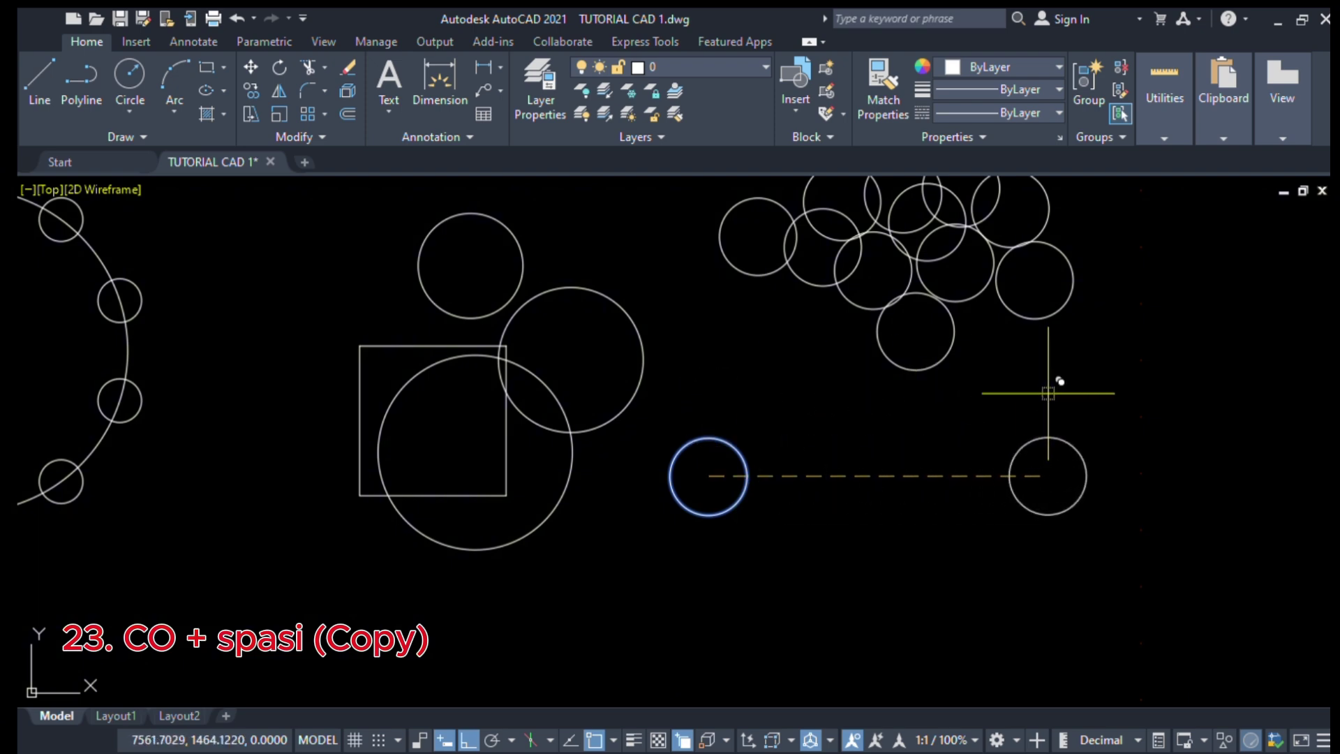
pyautogui.write('200')
pyautogui.press('Return')
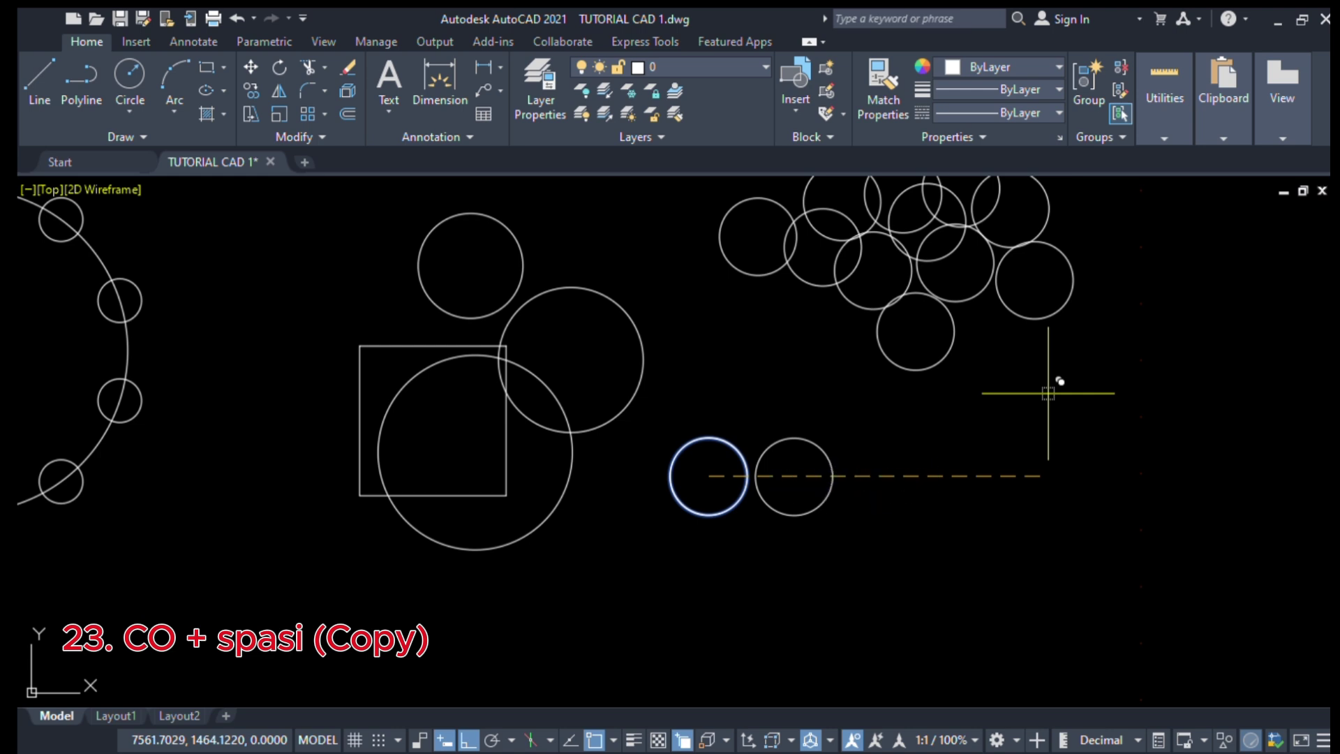
pyautogui.write('400')
pyautogui.press('space')
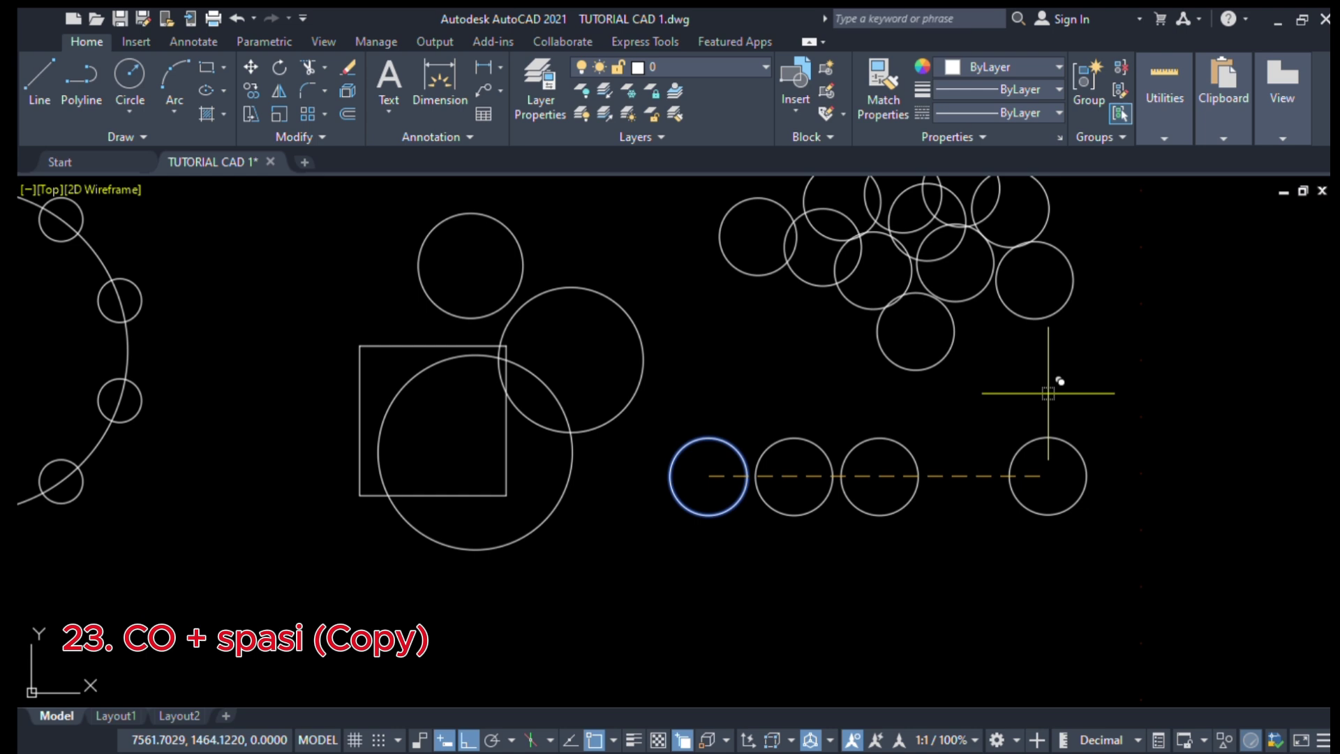
pyautogui.press('Escape')
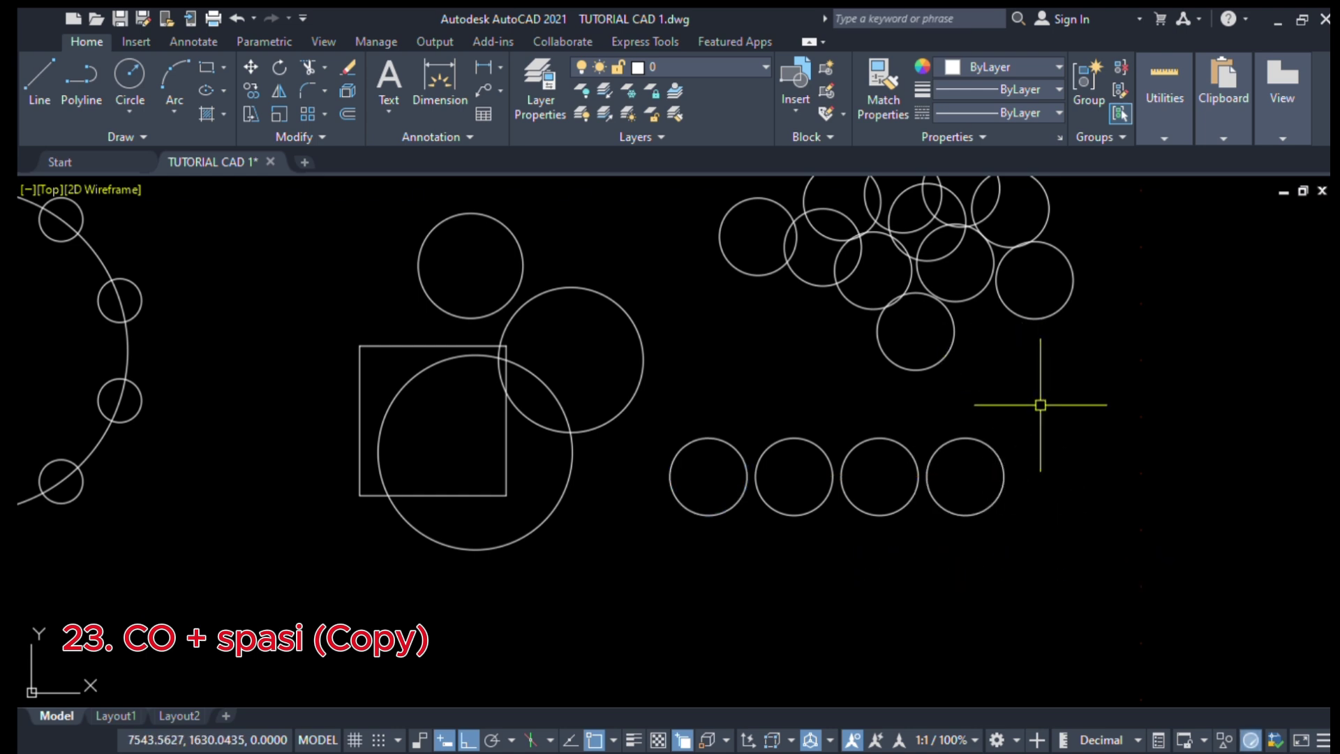
# Draw a closed irregular polyline outline with a stepped upper-left side and a straight vertical right edge below the dashed ellipse
pyautogui.scroll(-4, 1032, 404)
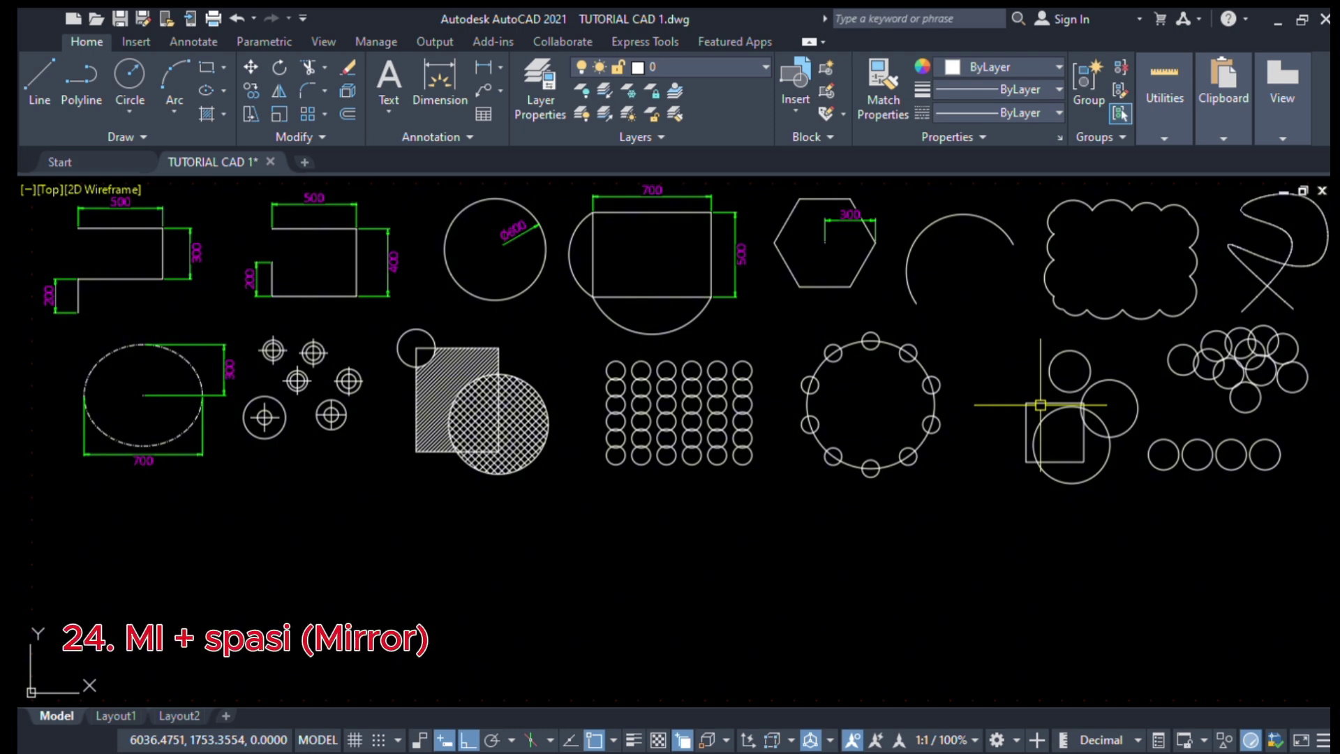
pyautogui.scroll(-2, 1039, 405)
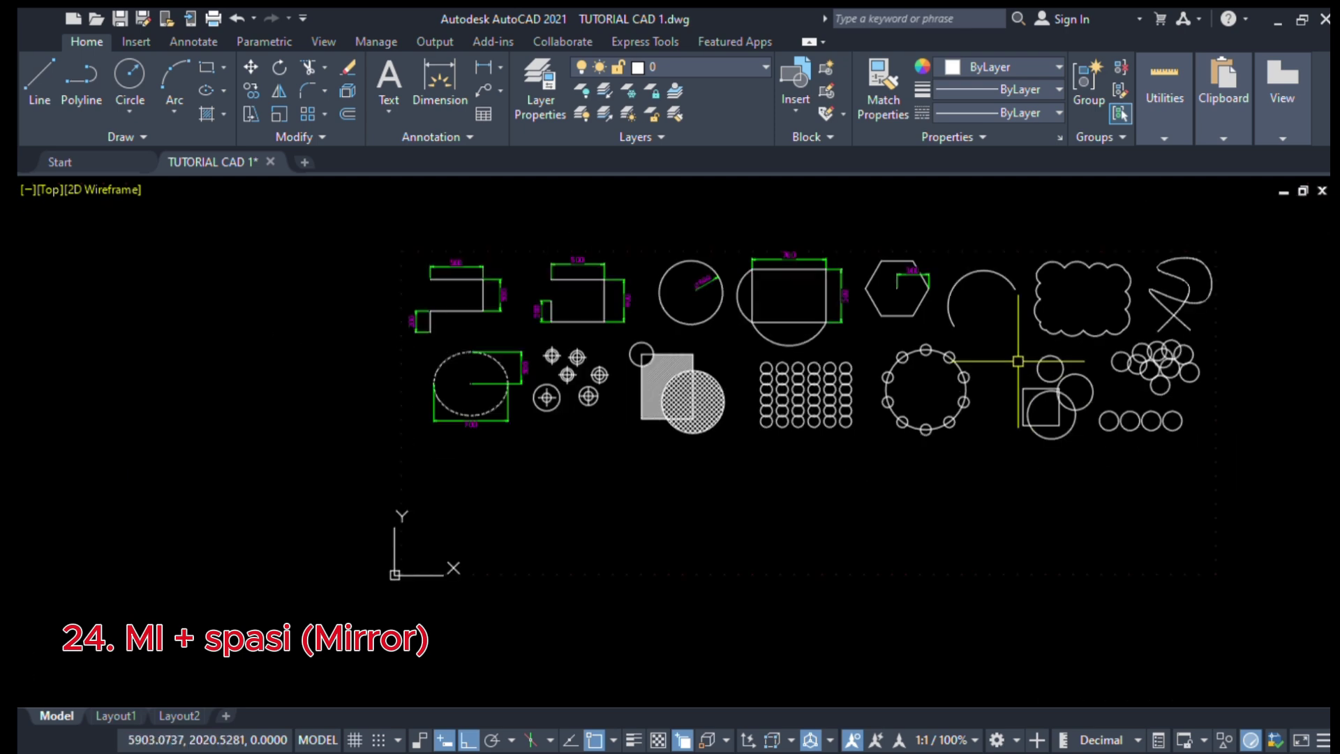
pyautogui.scroll(2, 425, 501)
pyautogui.scroll(2, 493, 463)
pyautogui.scroll(-1, 494, 374)
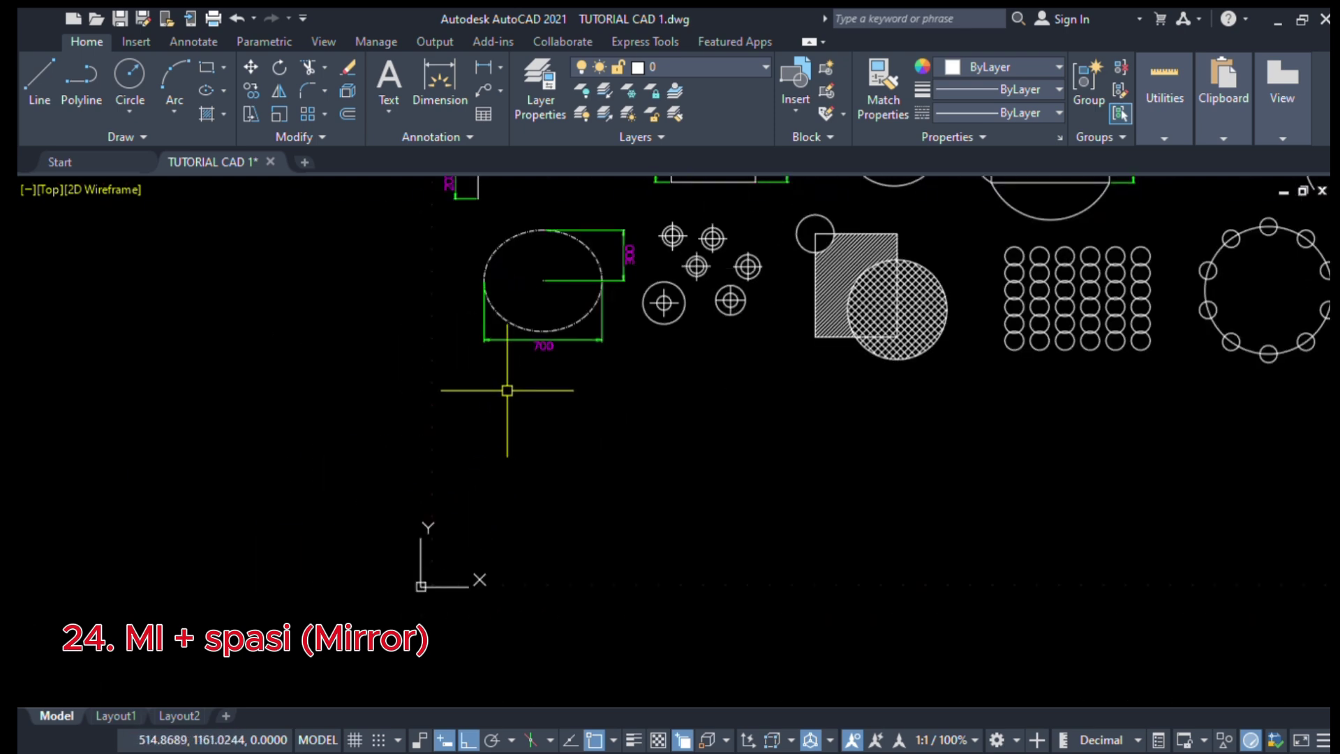
pyautogui.scroll(1, 511, 395)
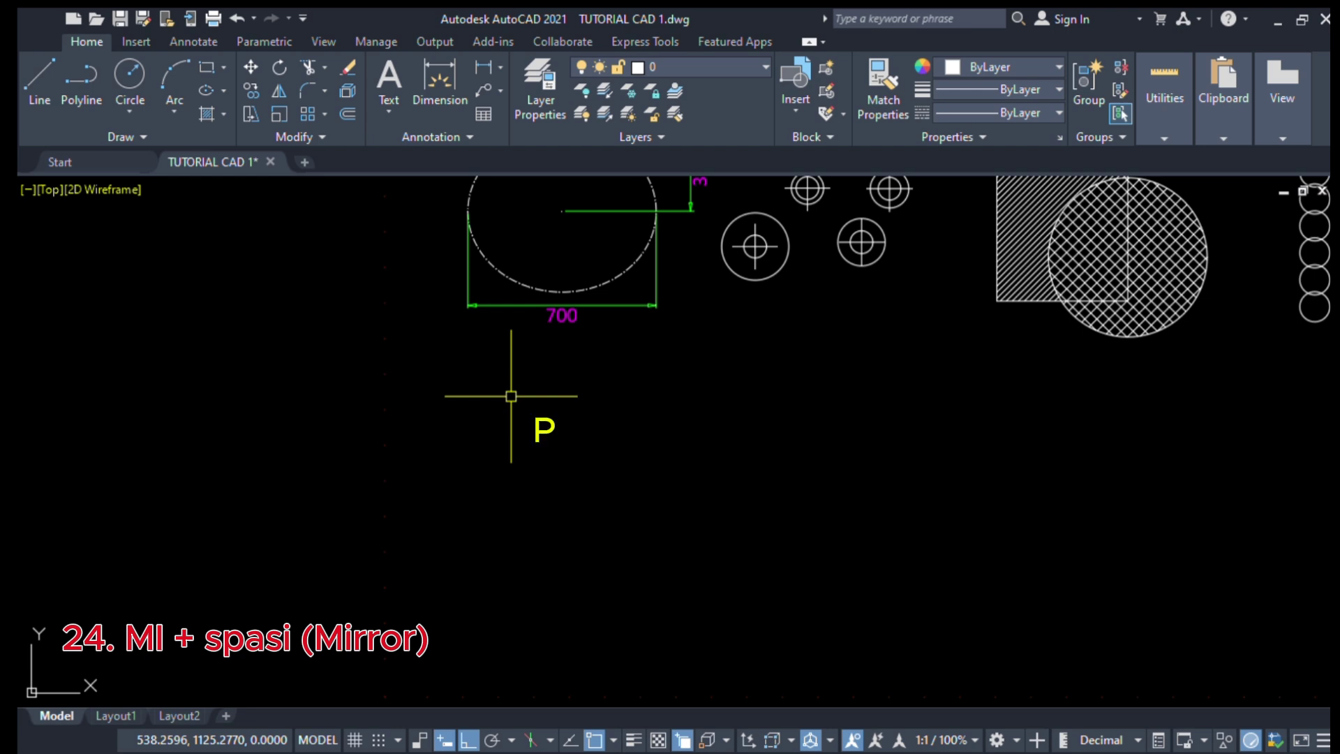
pyautogui.scroll(1, 533, 396)
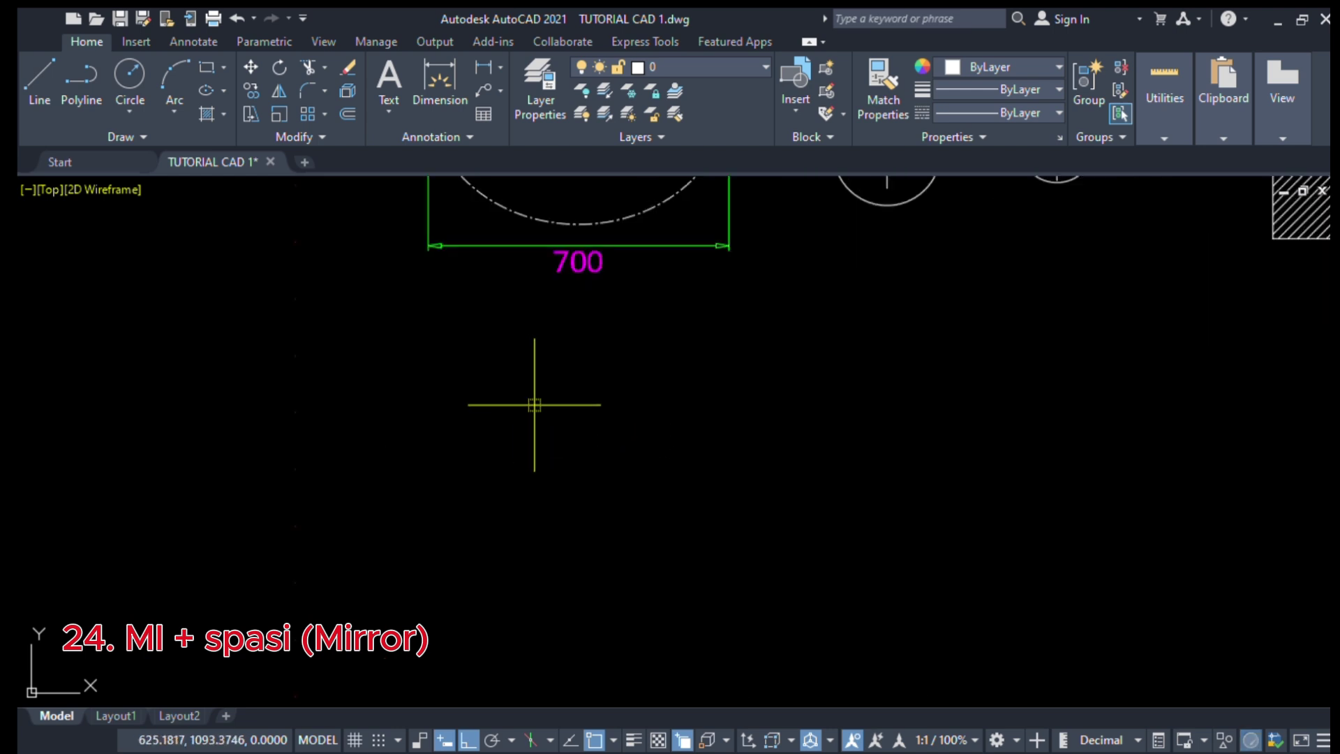
pyautogui.click(566, 442)
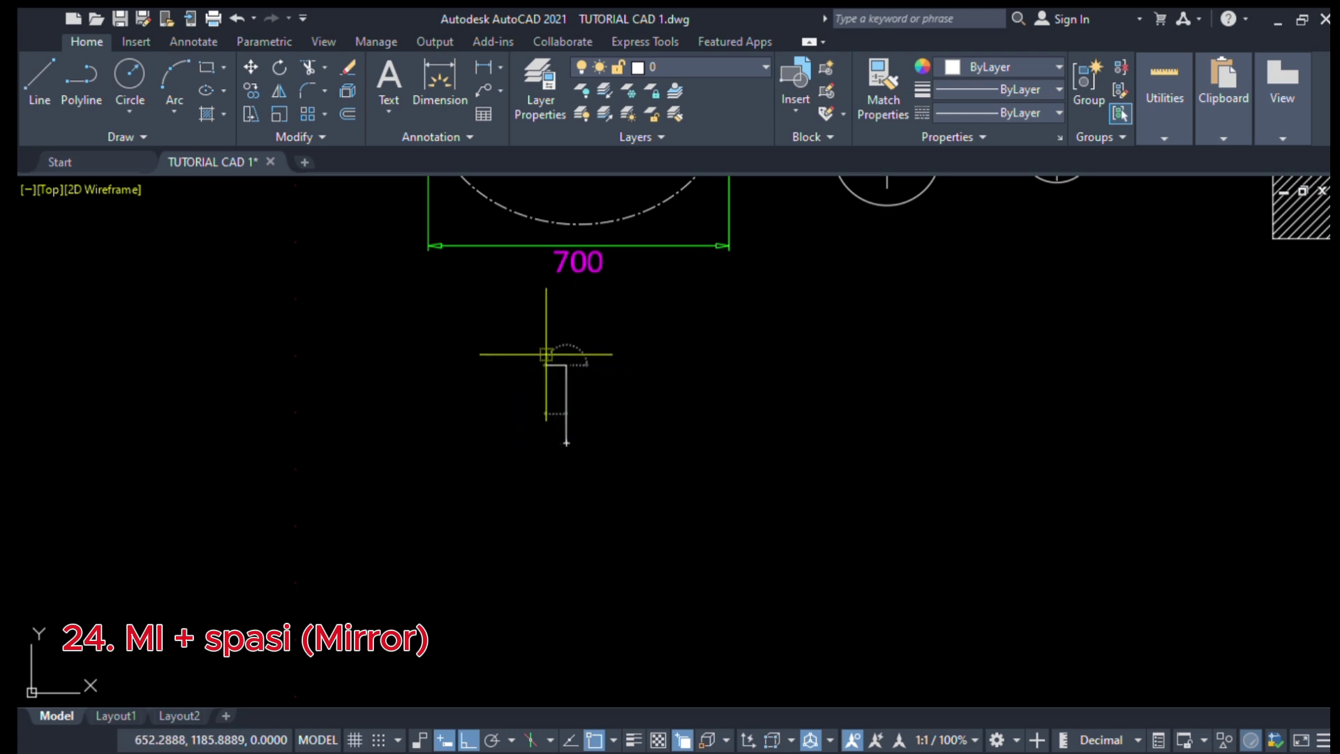
pyautogui.scroll(2, 509, 392)
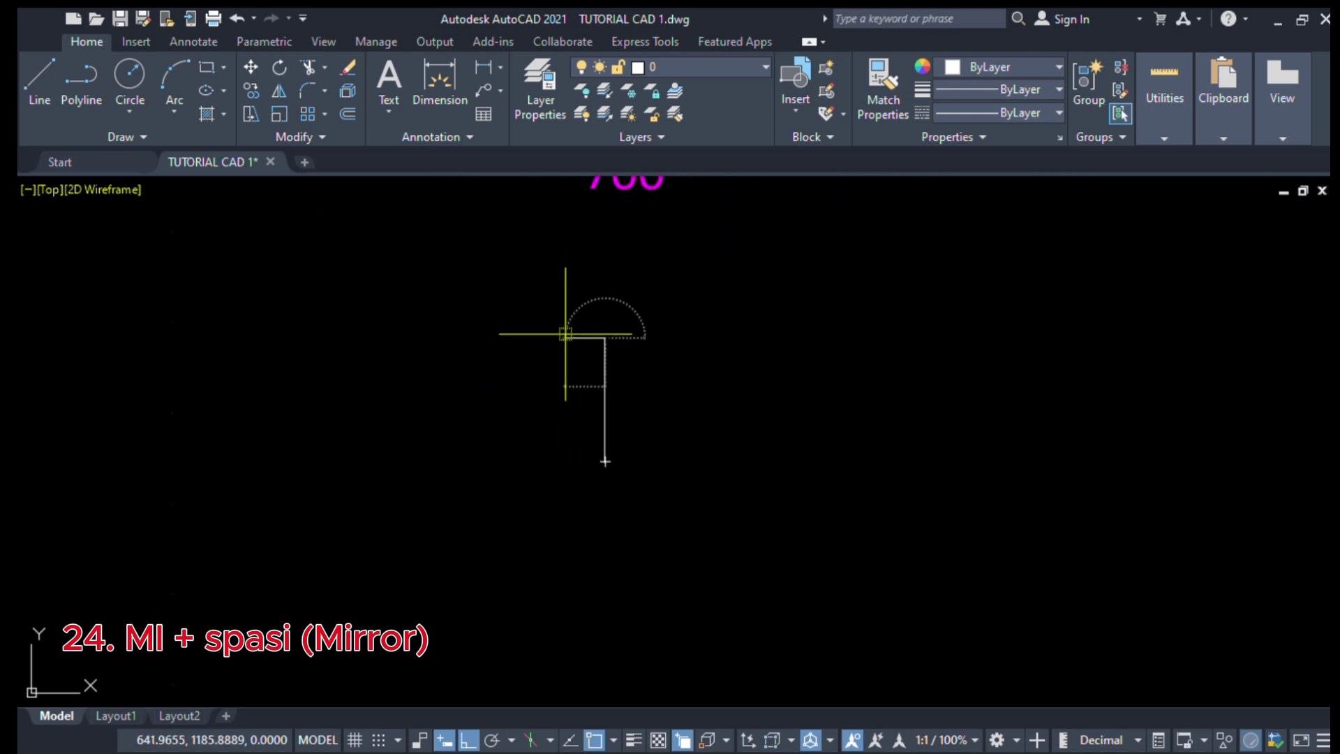
pyautogui.scroll(2, 547, 379)
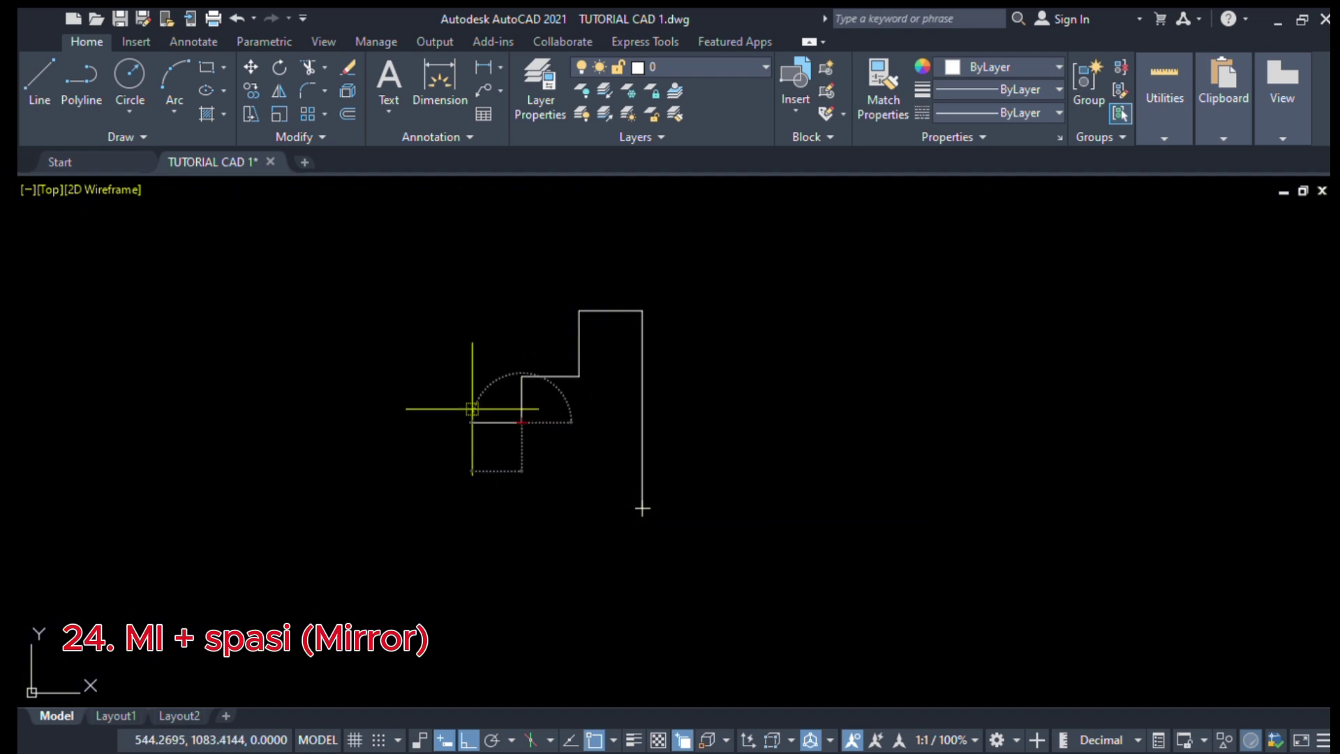
pyautogui.click(507, 529)
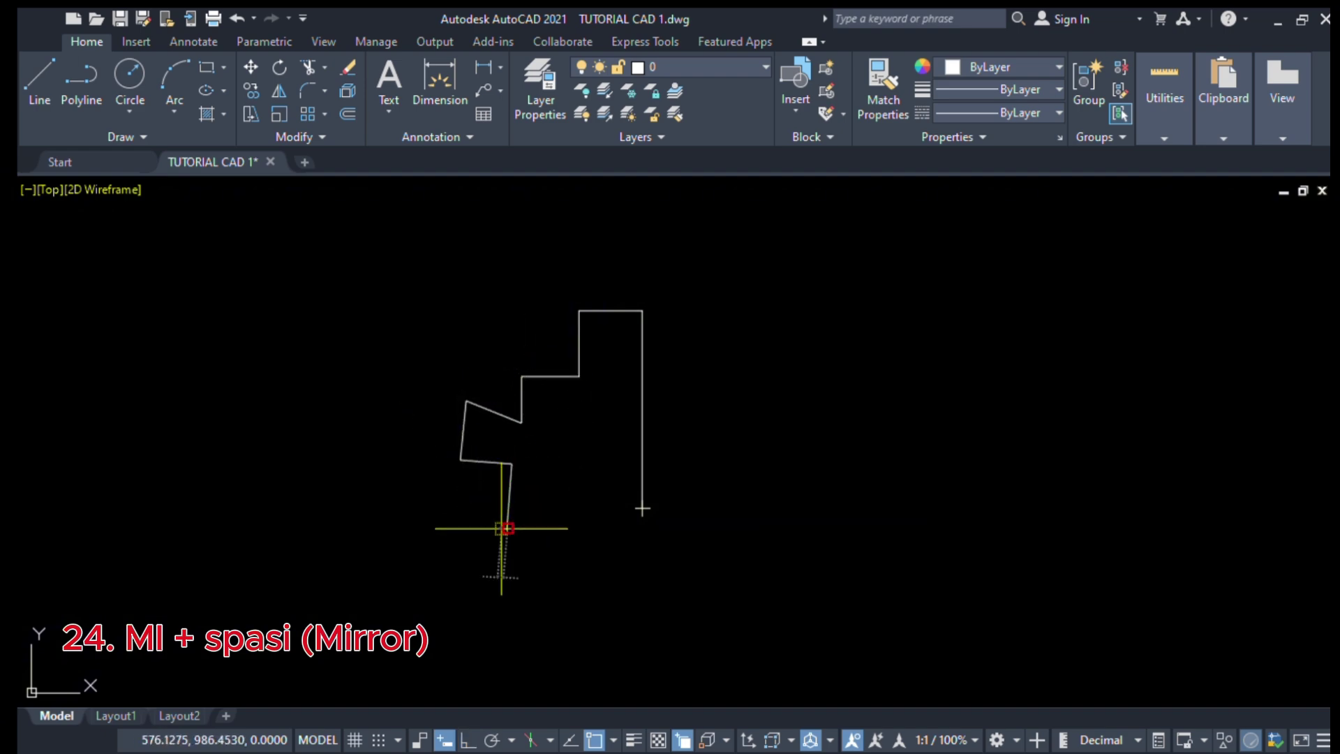
pyautogui.click(586, 553)
pyautogui.click(642, 508)
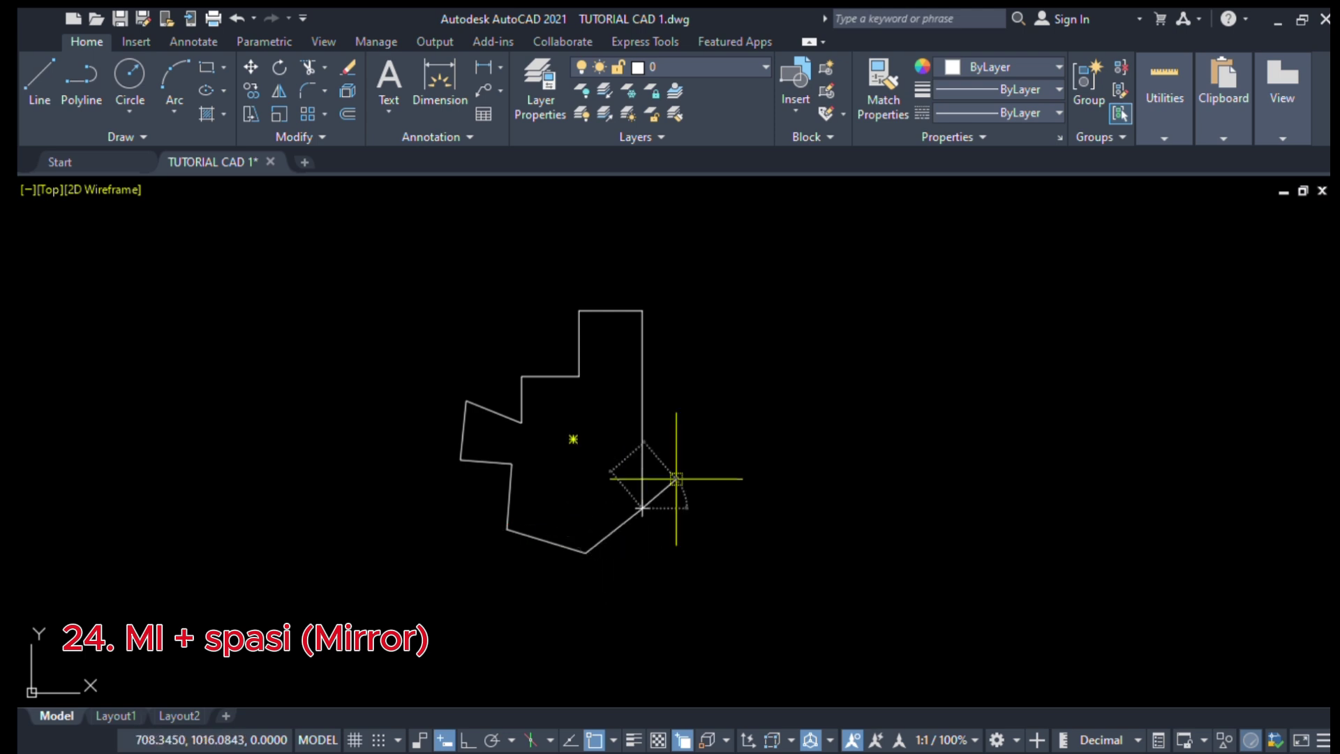
pyautogui.press('Escape')
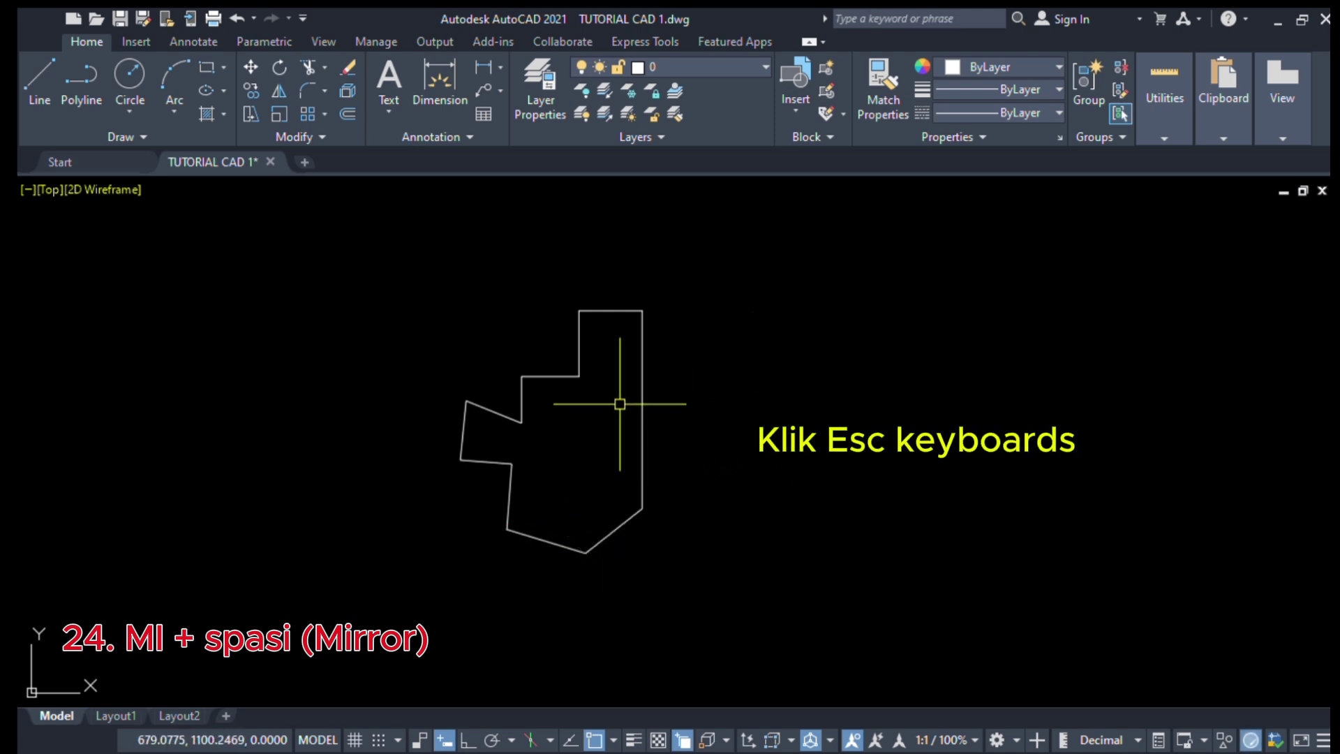
# Scale the irregular outline up to slightly more than twice its size, using the lower end of its vertical right edge as base point
pyautogui.click(643, 383)
pyautogui.scroll(-2, 497, 410)
pyautogui.scroll(-2, 614, 422)
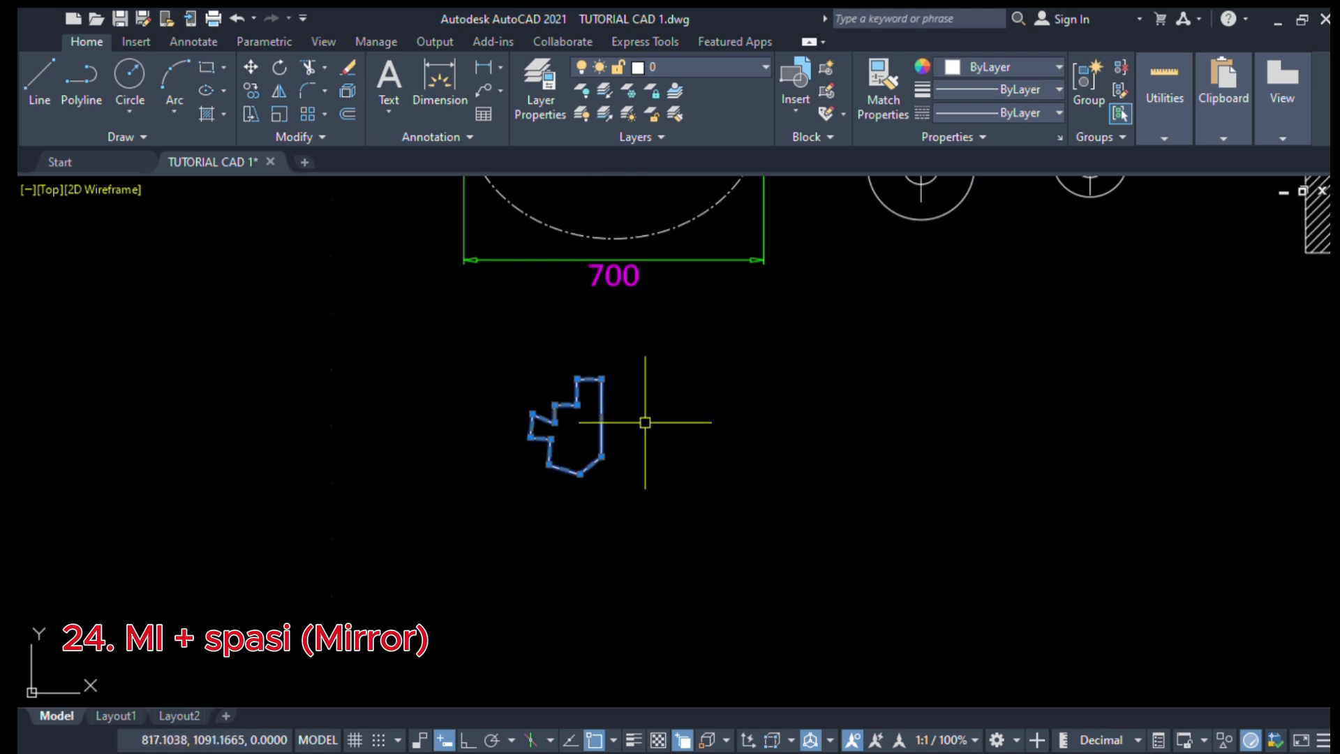
pyautogui.scroll(-2, 647, 423)
pyautogui.moveTo(660, 417)
pyautogui.mouseDown(button='middle')
pyautogui.moveTo(566, 437)
pyautogui.moveTo(597, 383)
pyautogui.mouseUp(button='middle')
pyautogui.scroll(2, 564, 440)
pyautogui.scroll(2, 524, 441)
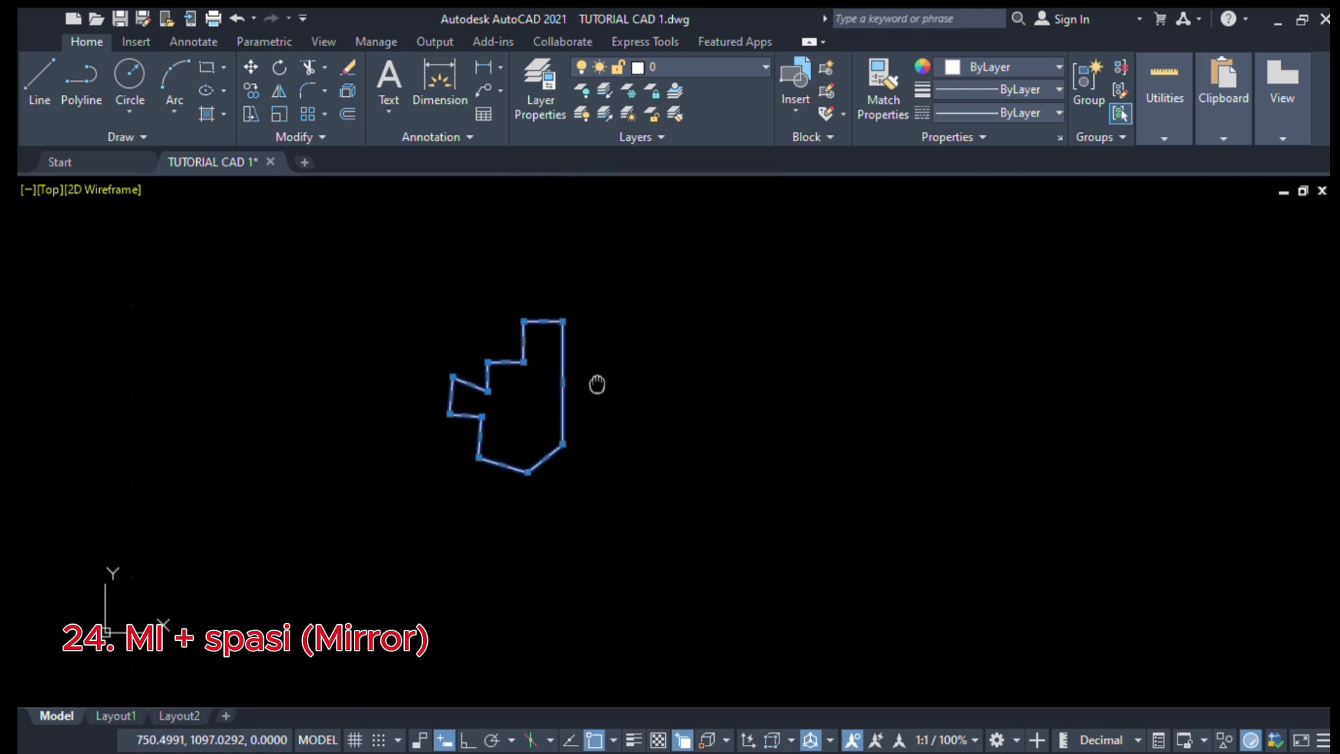
pyautogui.write('sc')
pyautogui.press('space')
pyautogui.click(562, 444)
pyautogui.click(682, 566)
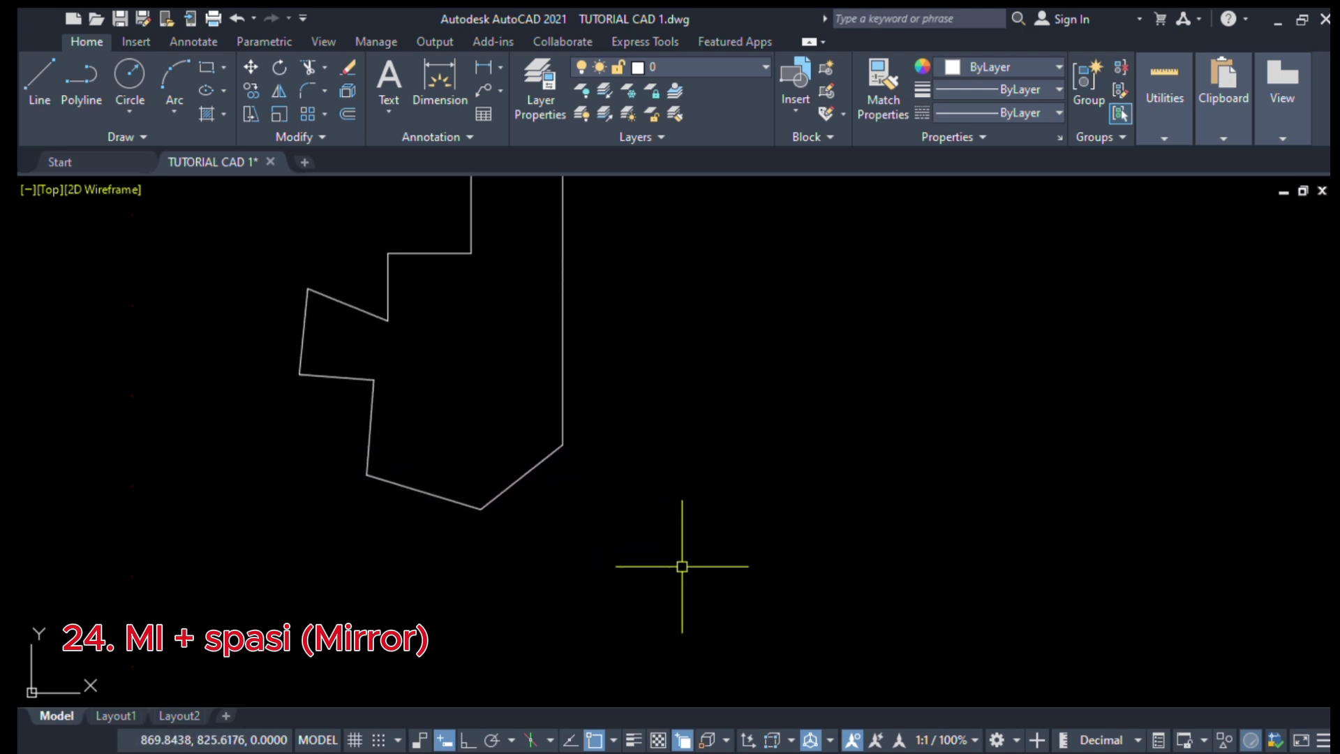
# Move the enlarged outline slightly down so that it clears the 700 dimension below the ellipse
pyautogui.scroll(-3, 682, 566)
pyautogui.click(641, 489)
pyautogui.scroll(3, 649, 502)
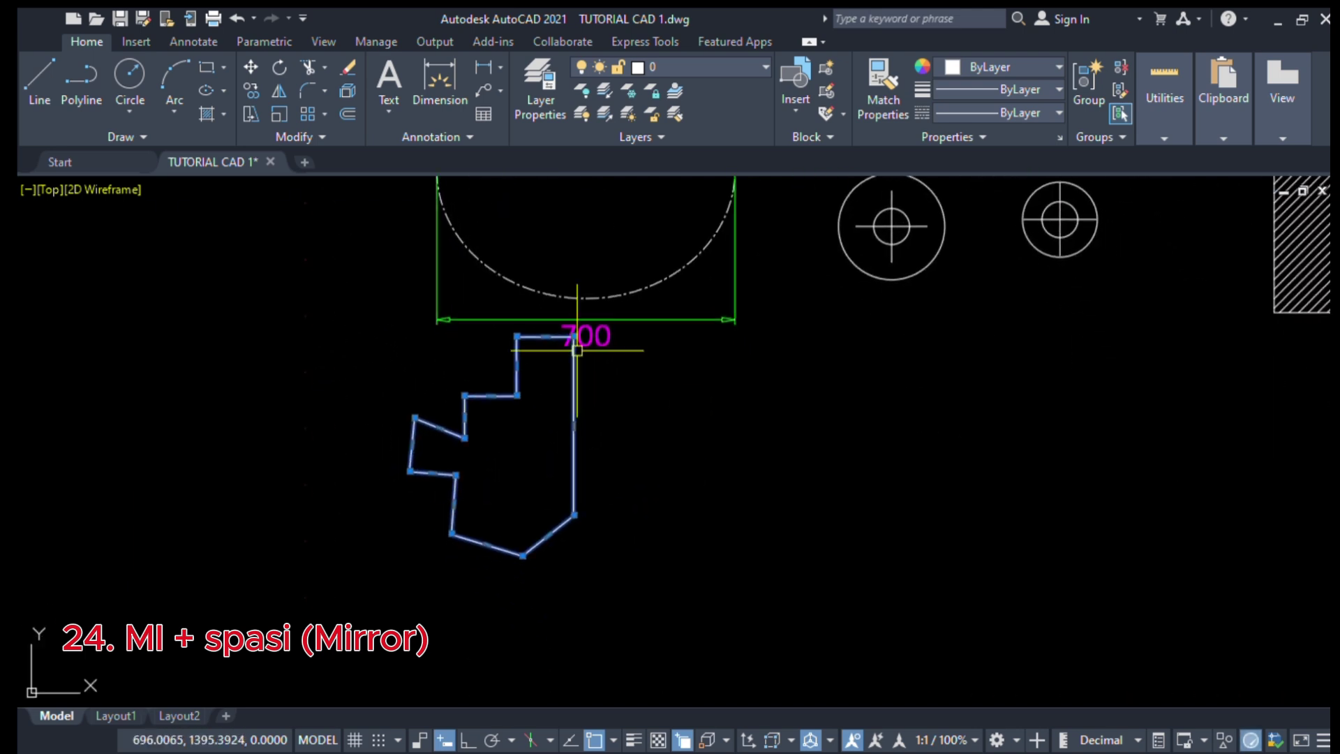
pyautogui.press('Escape')
pyautogui.scroll(-3, 633, 415)
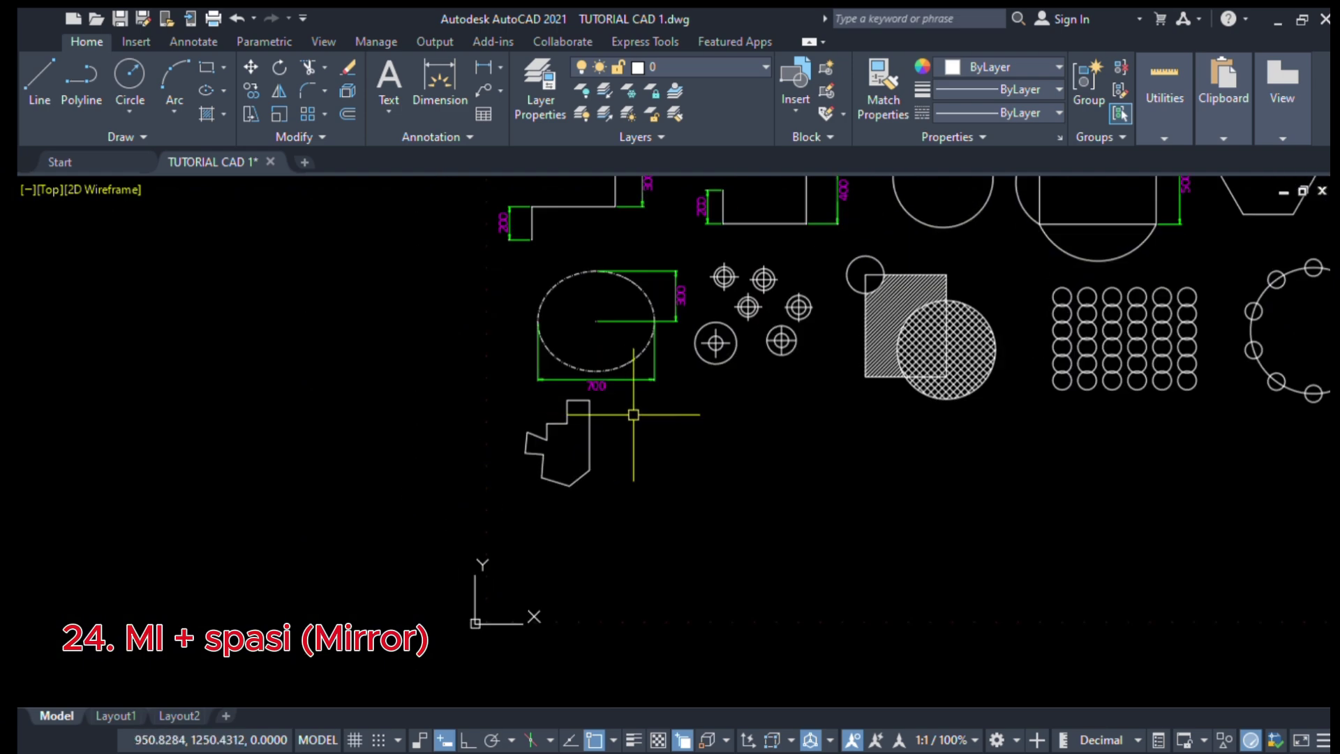
pyautogui.scroll(2, 632, 414)
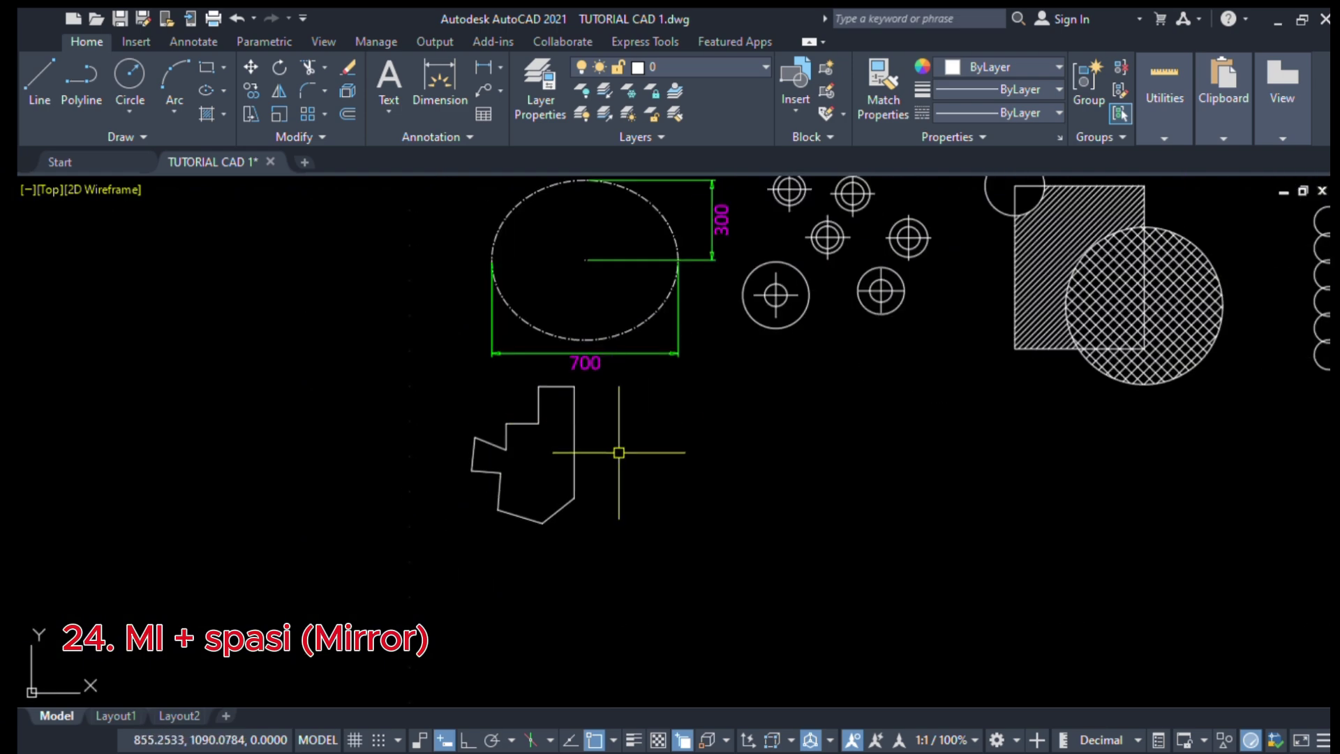
pyautogui.scroll(2, 613, 440)
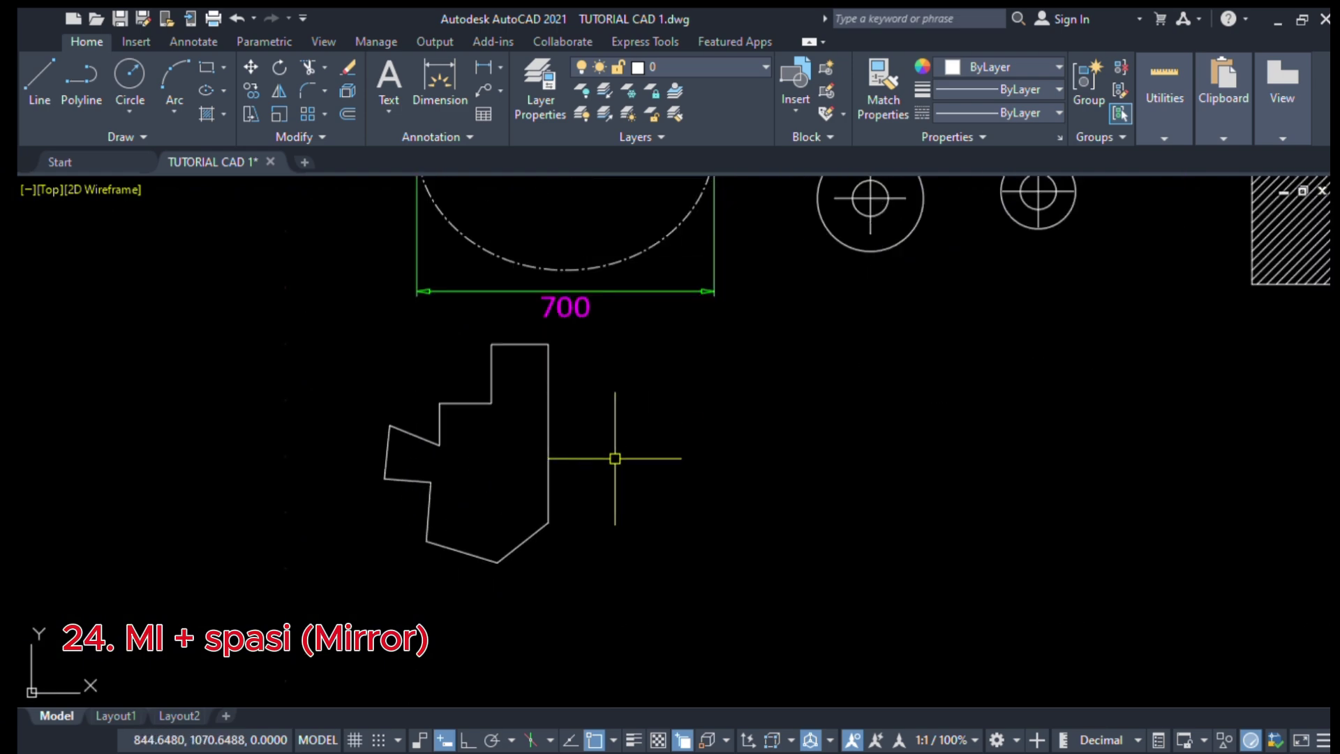
pyautogui.click(546, 388)
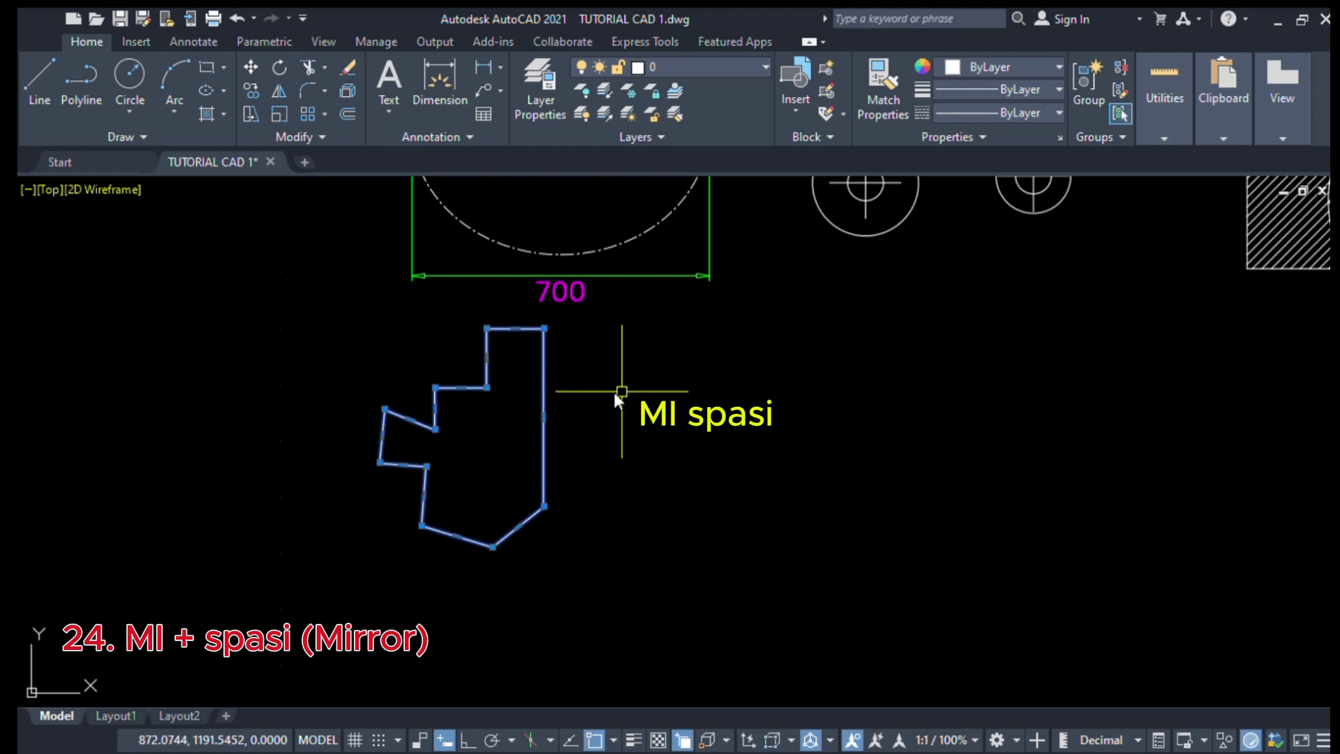
pyautogui.write('MI')
pyautogui.press('space')
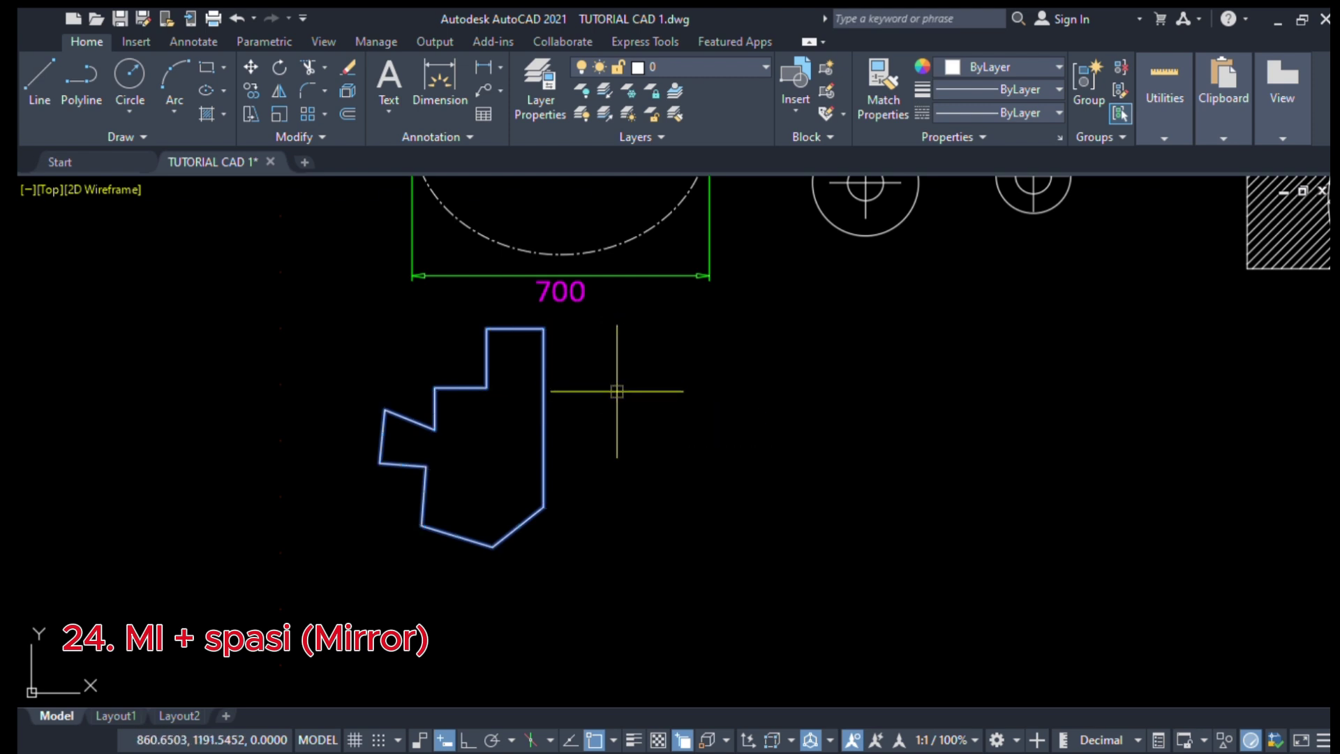
pyautogui.click(575, 373)
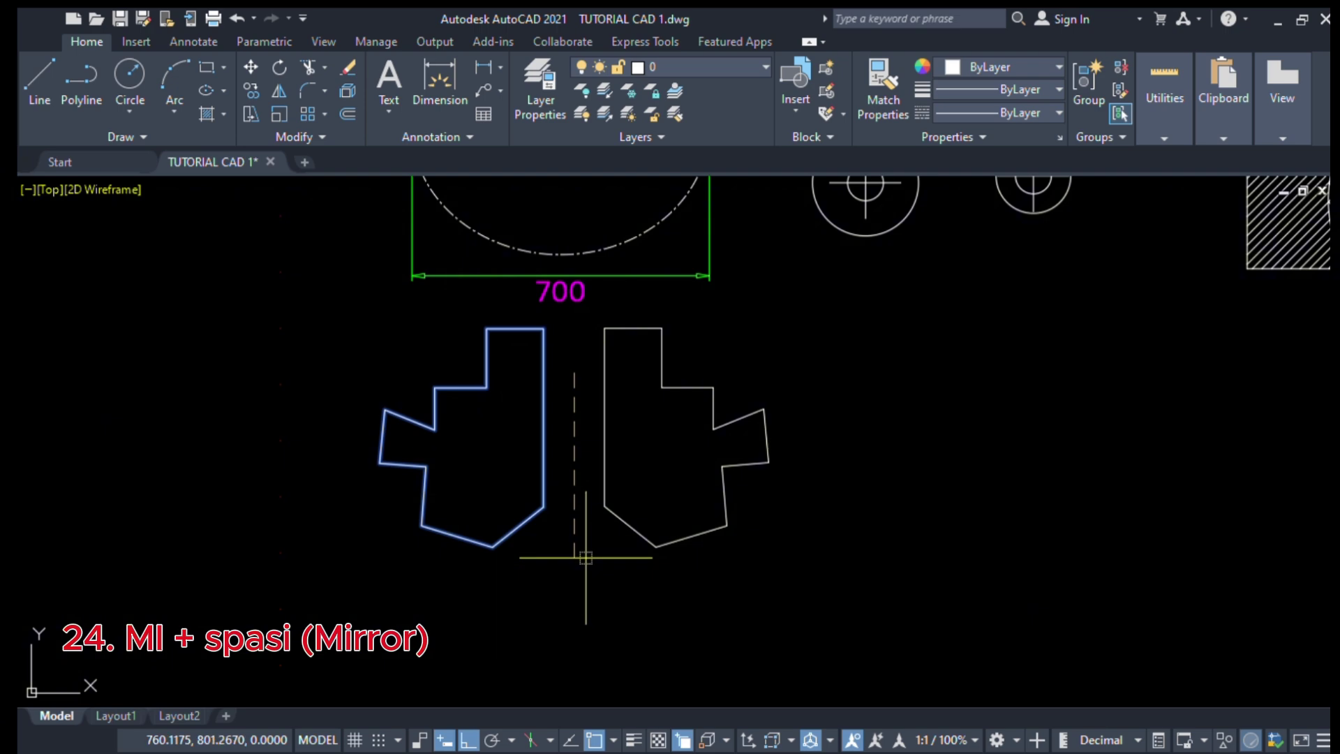
pyautogui.press('Escape')
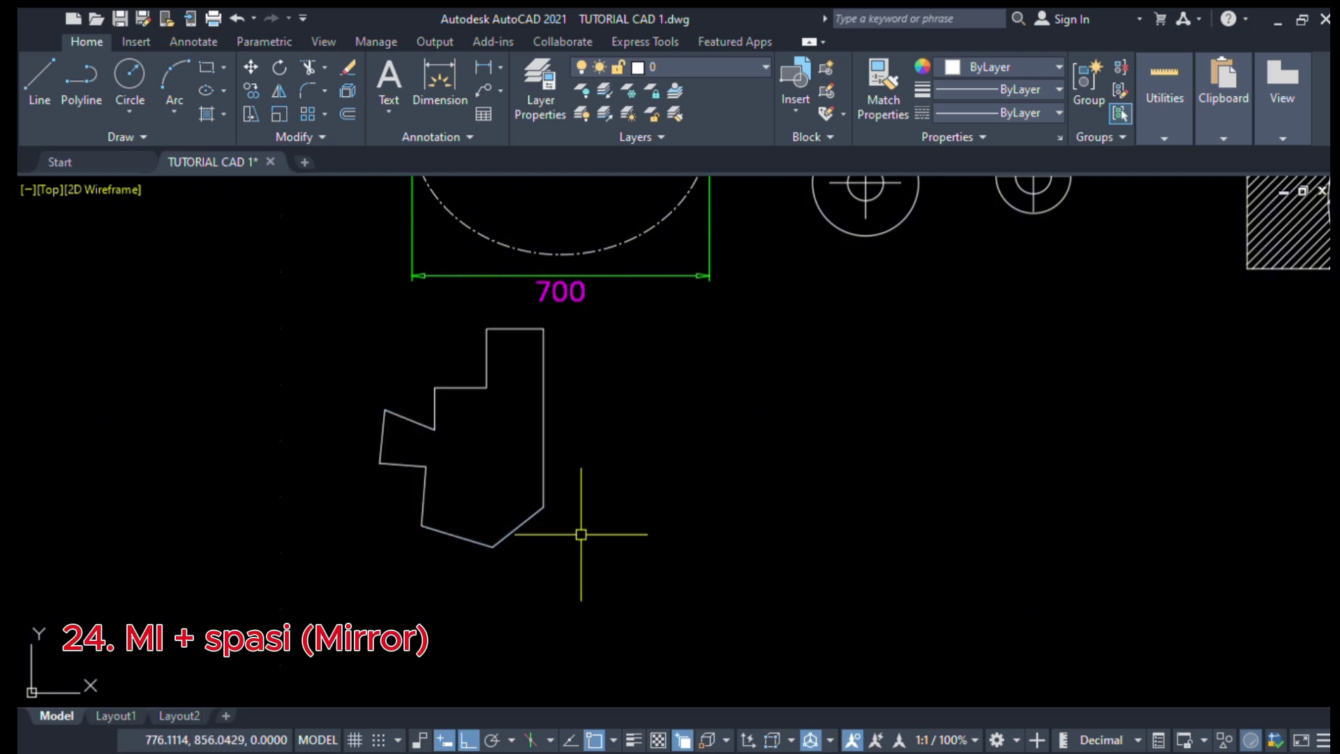
# Mirror the irregular outline across a vertical axis just beyond its straight right edge, keeping the source object
pyautogui.click(543, 447)
pyautogui.write('MI spasi')
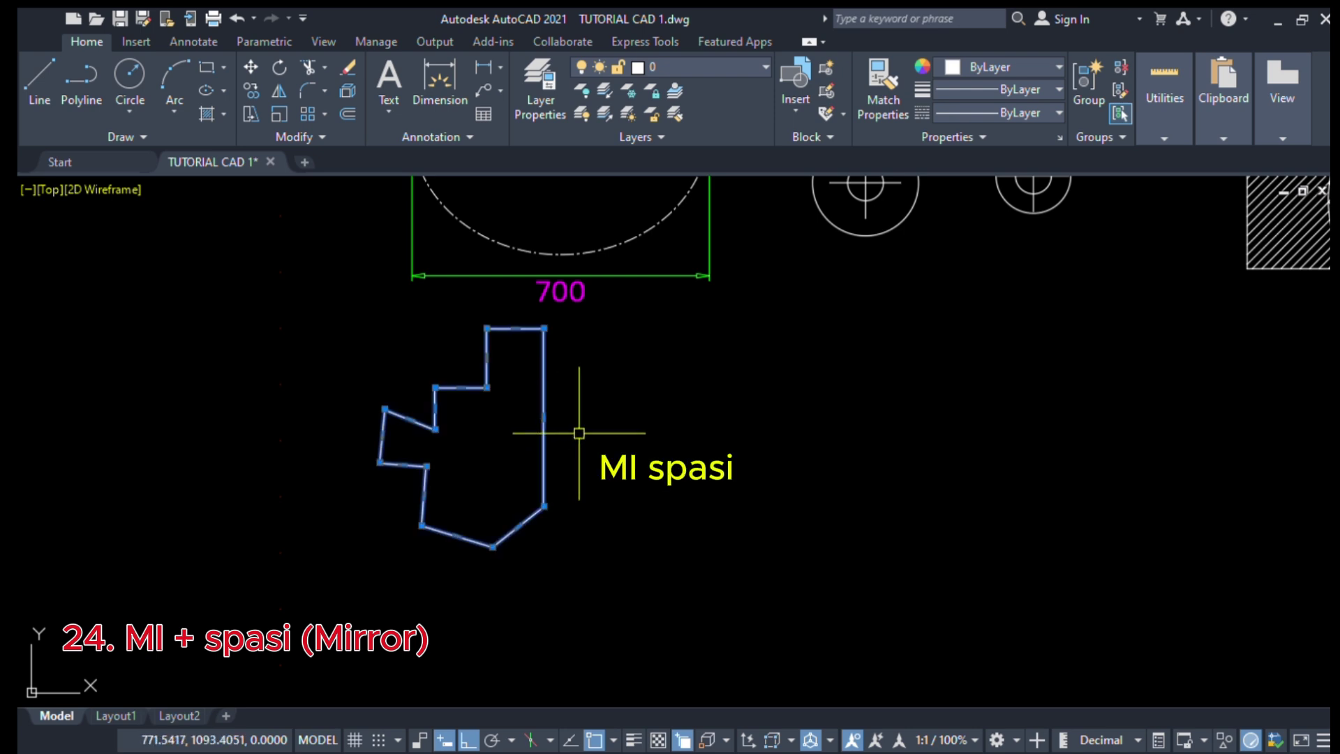
pyautogui.press('space')
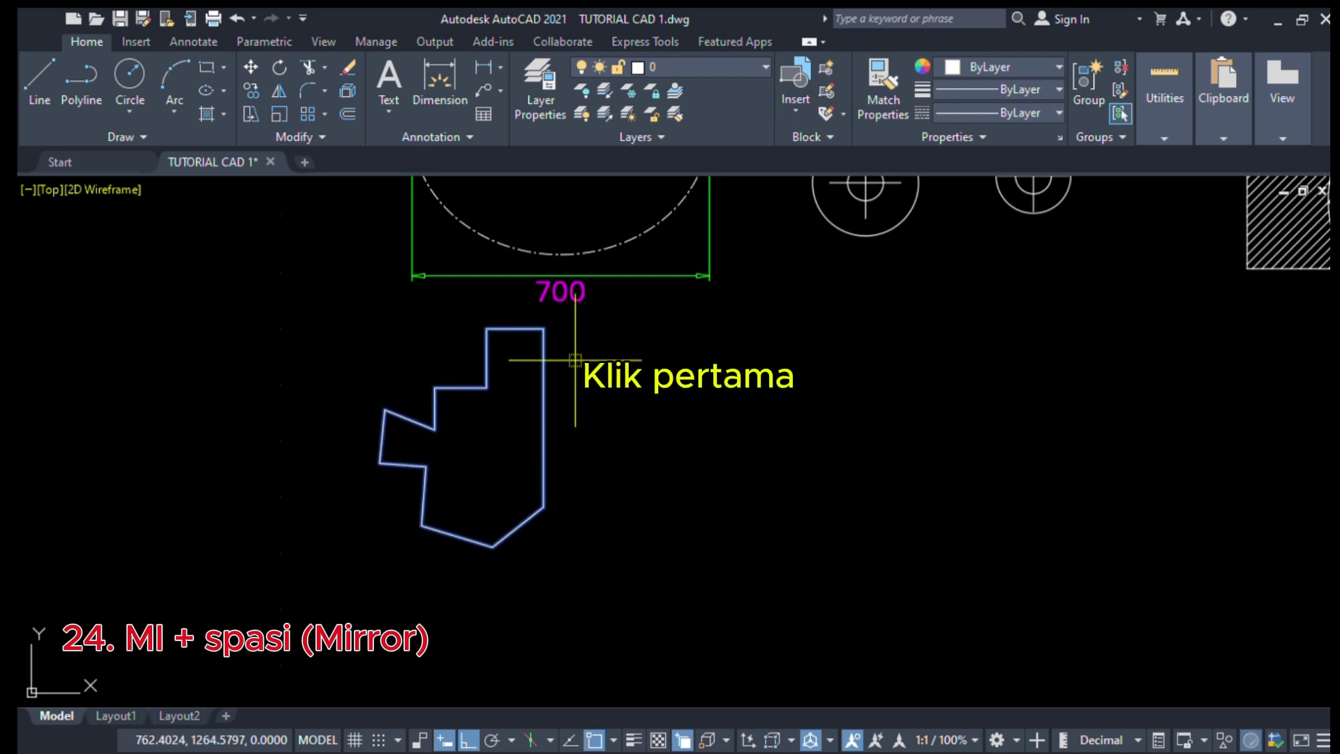
pyautogui.click(575, 361)
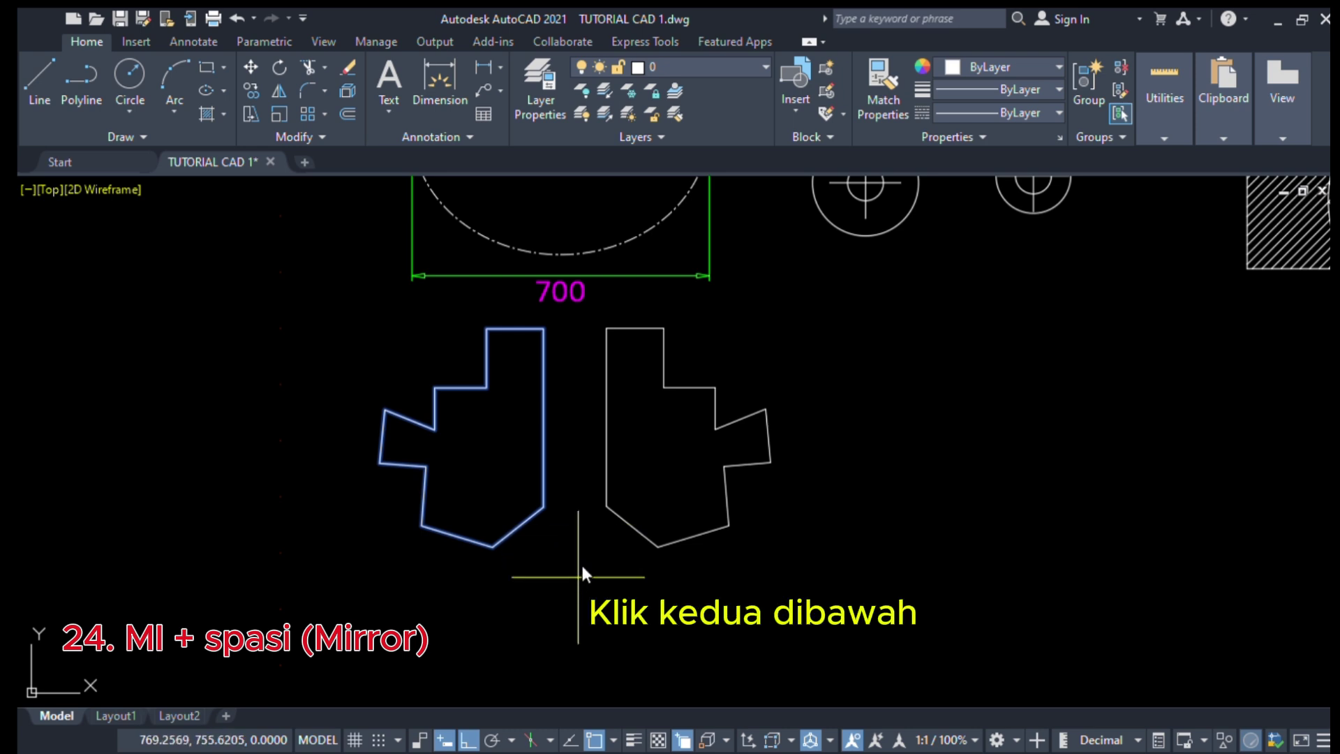
pyautogui.click(579, 574)
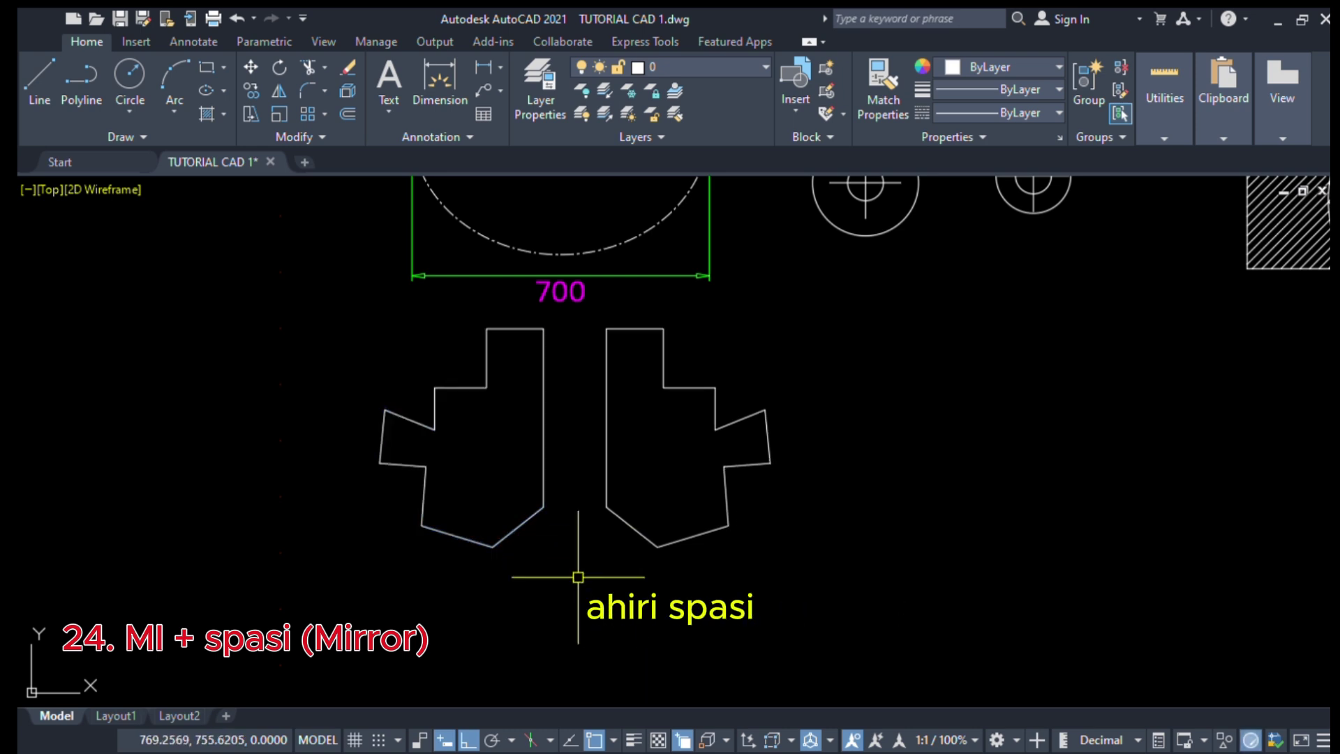
pyautogui.press('space')
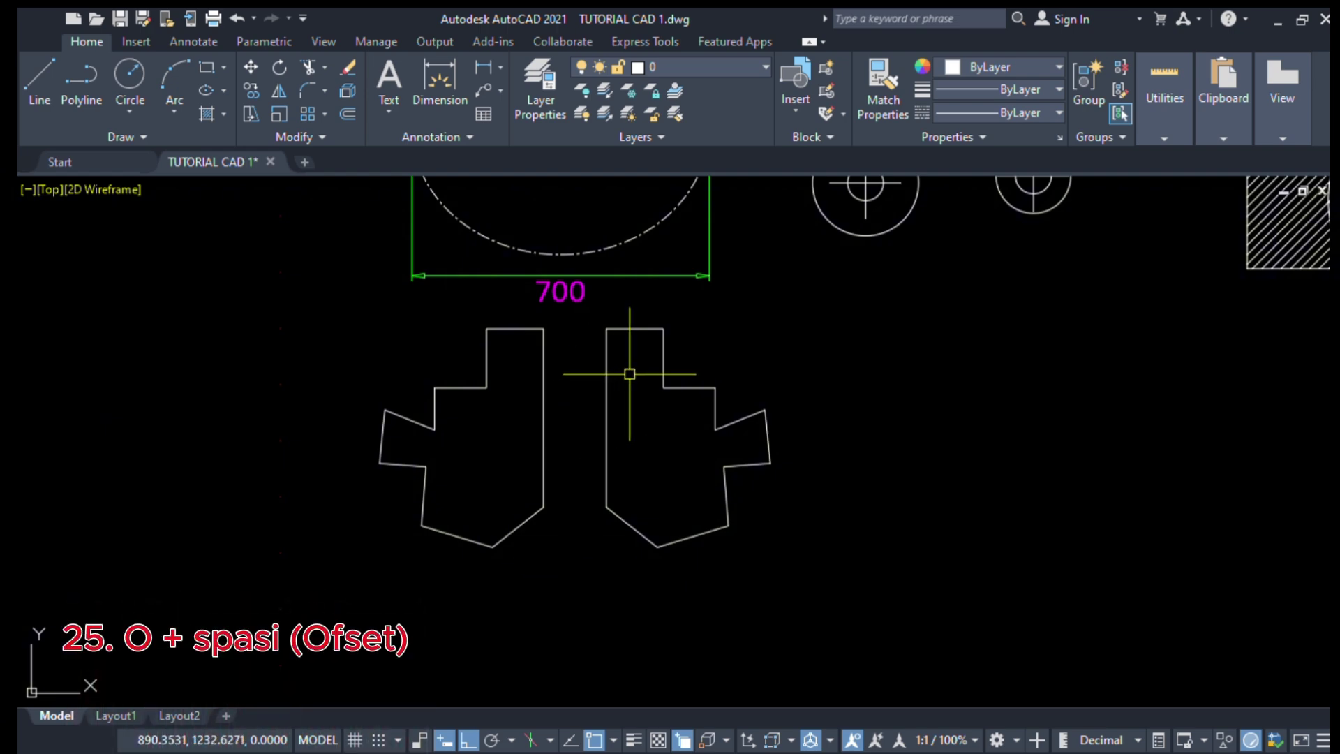
# Draw a horizontal rectangle to the right of the two mirrored outlines, below the small circles with centre marks
pyautogui.scroll(-3, 603, 370)
pyautogui.scroll(3, 703, 370)
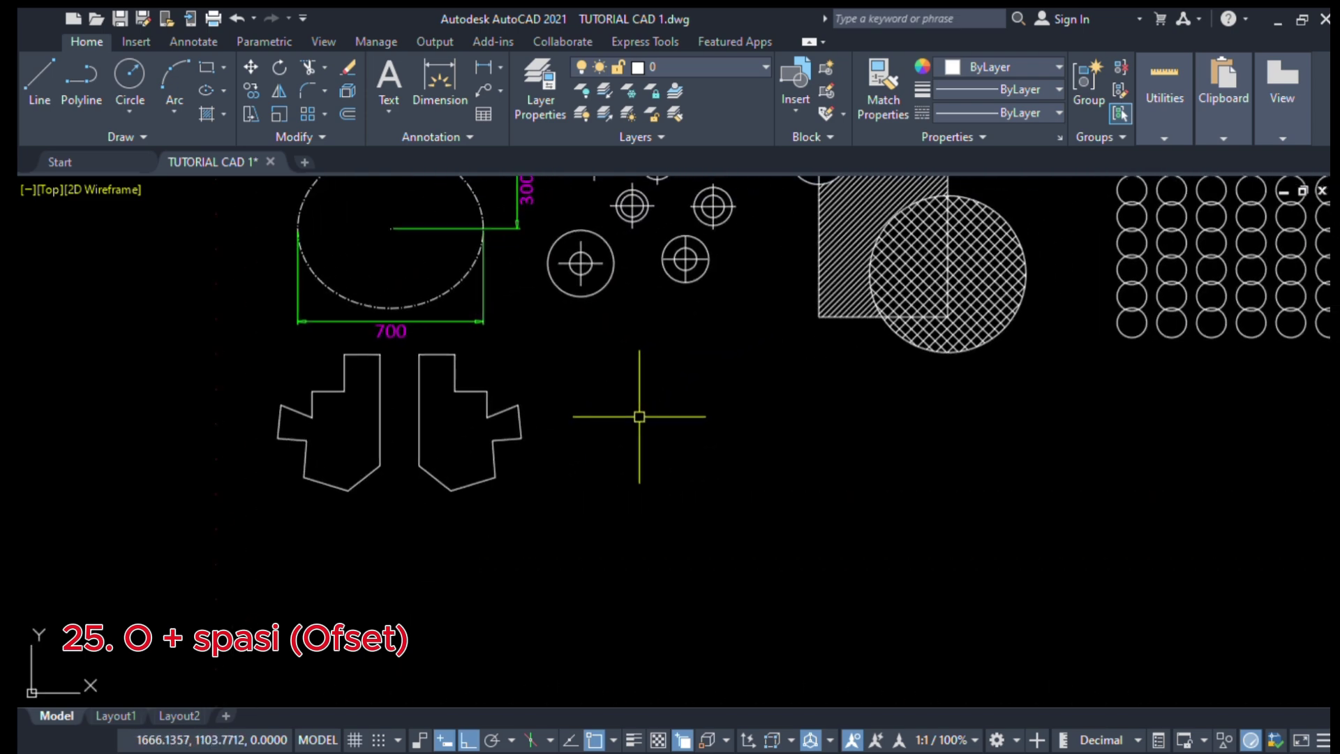
pyautogui.write('rec')
pyautogui.press('space')
pyautogui.click(583, 381)
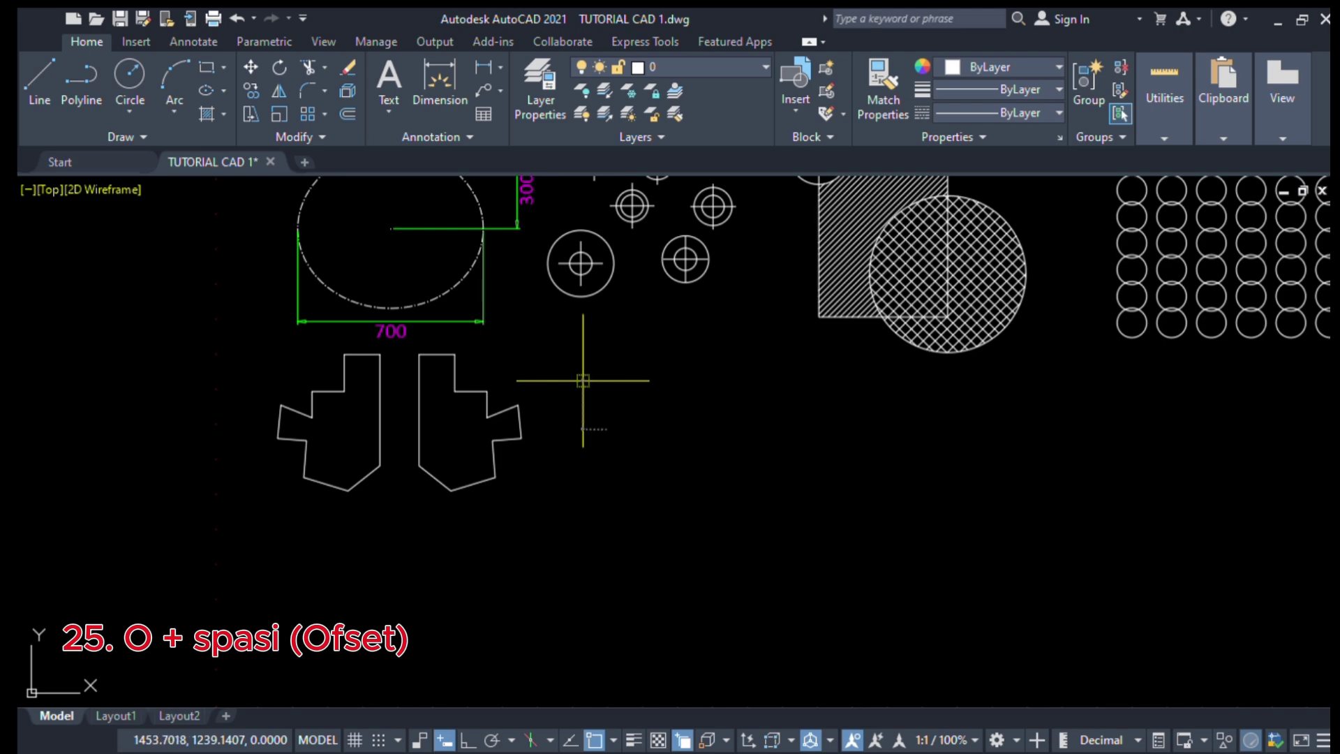
pyautogui.click(720, 482)
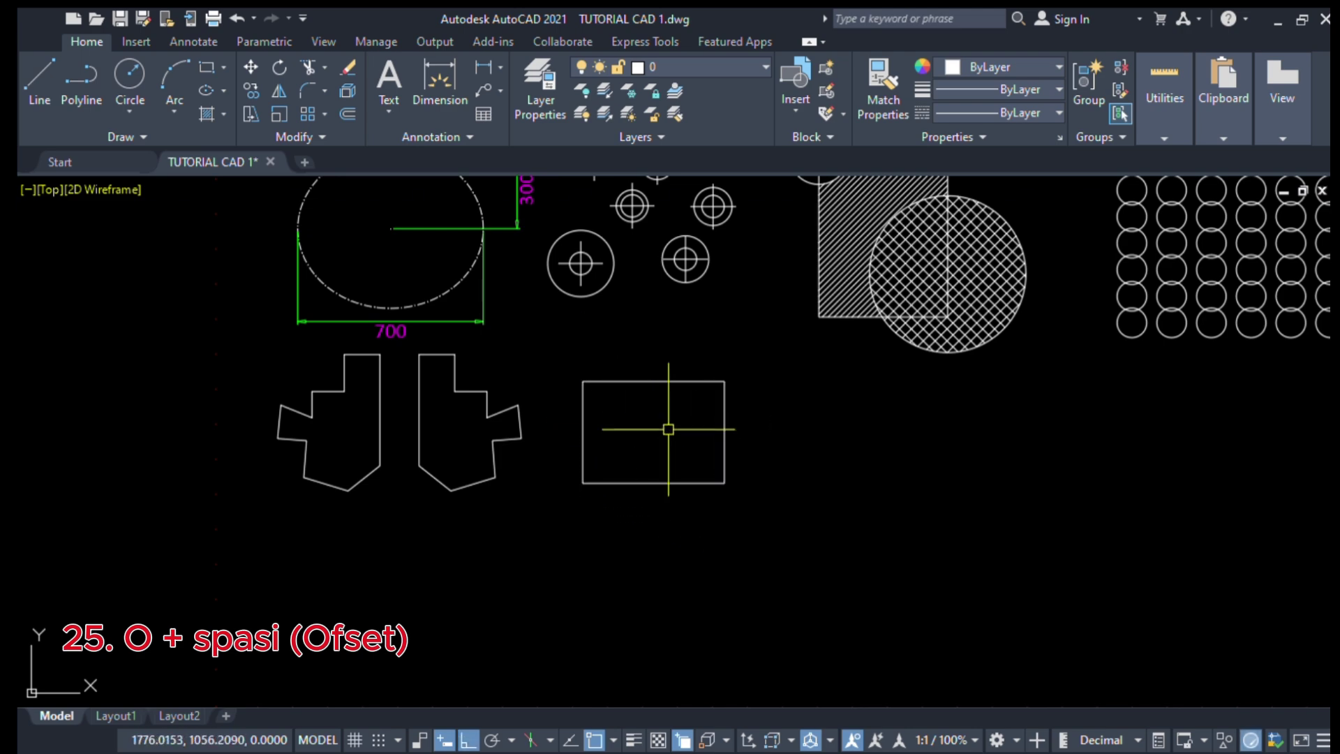
# Offset the new rectangle outward twice at equal spacing, using each resulting rectangle as the source for the next
pyautogui.scroll(2, 664, 442)
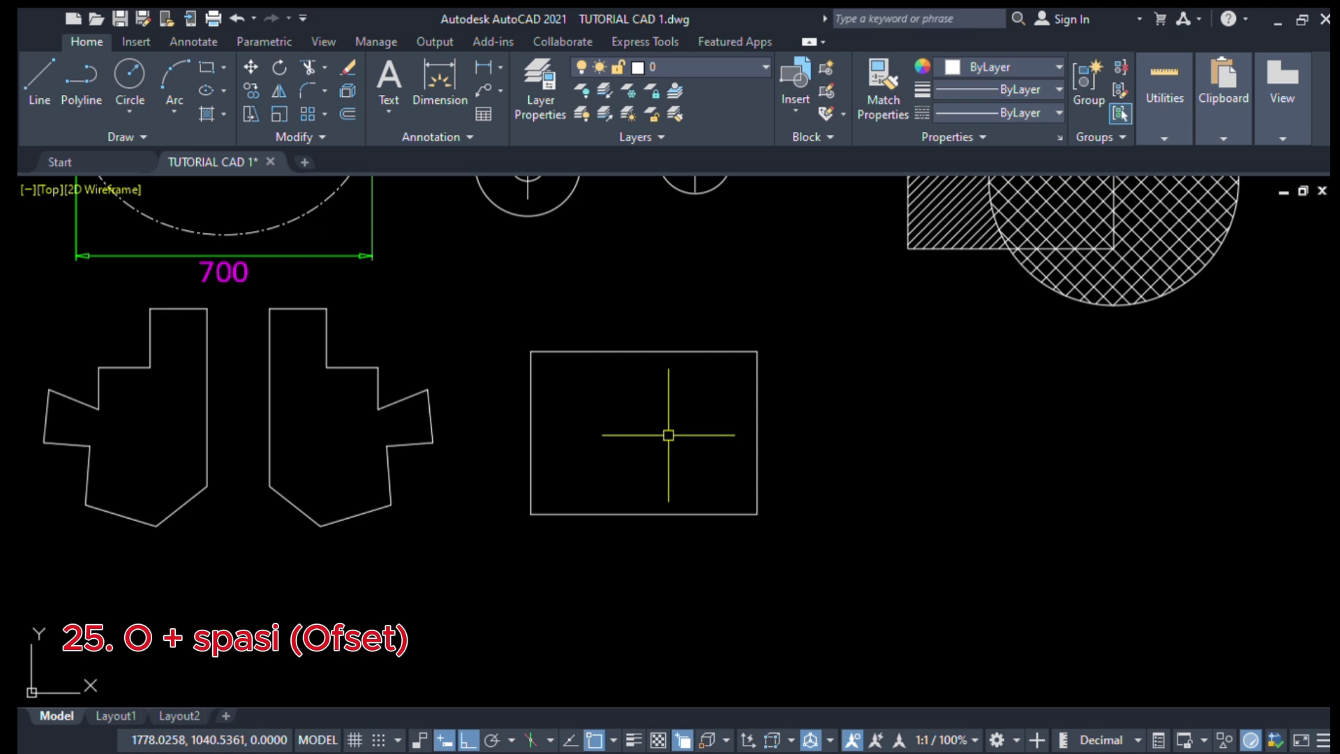
pyautogui.moveTo(609, 454); pyautogui.dragTo(681, 451, button='middle')
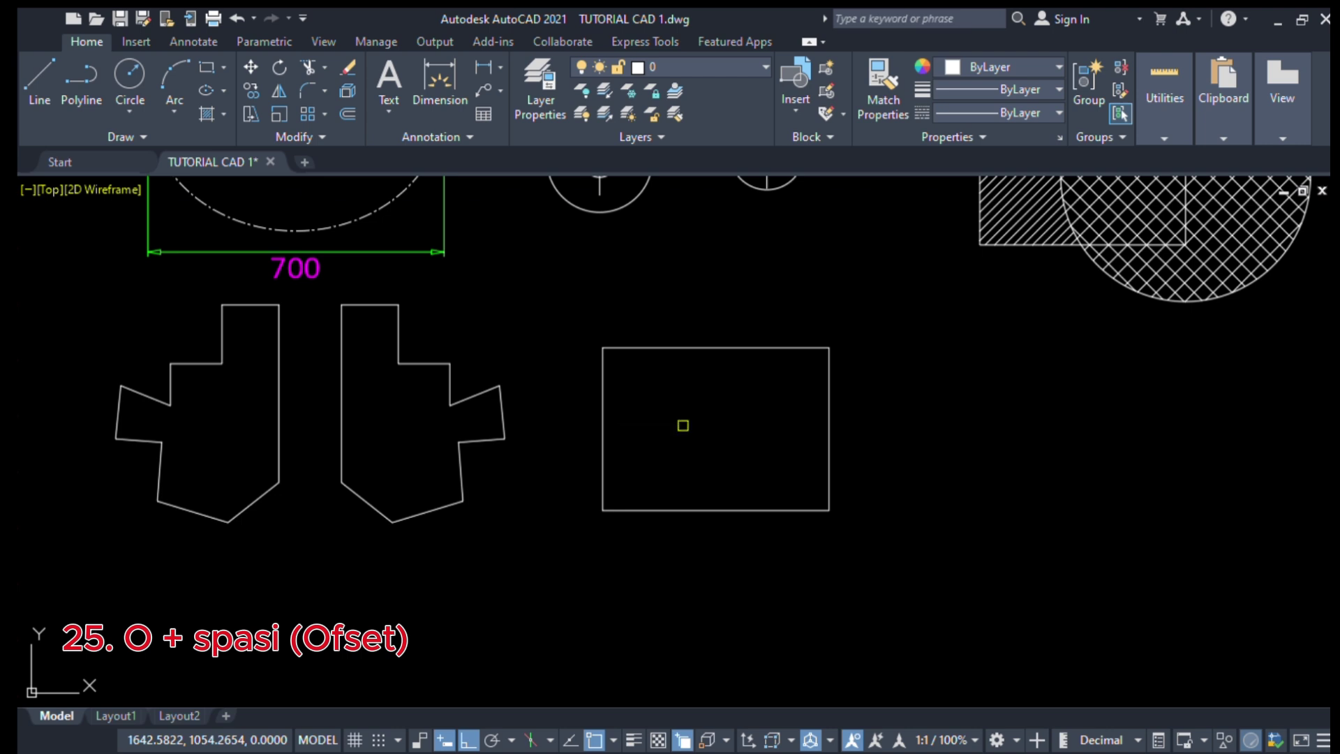
pyautogui.scroll(2, 682, 424)
pyautogui.click(691, 302)
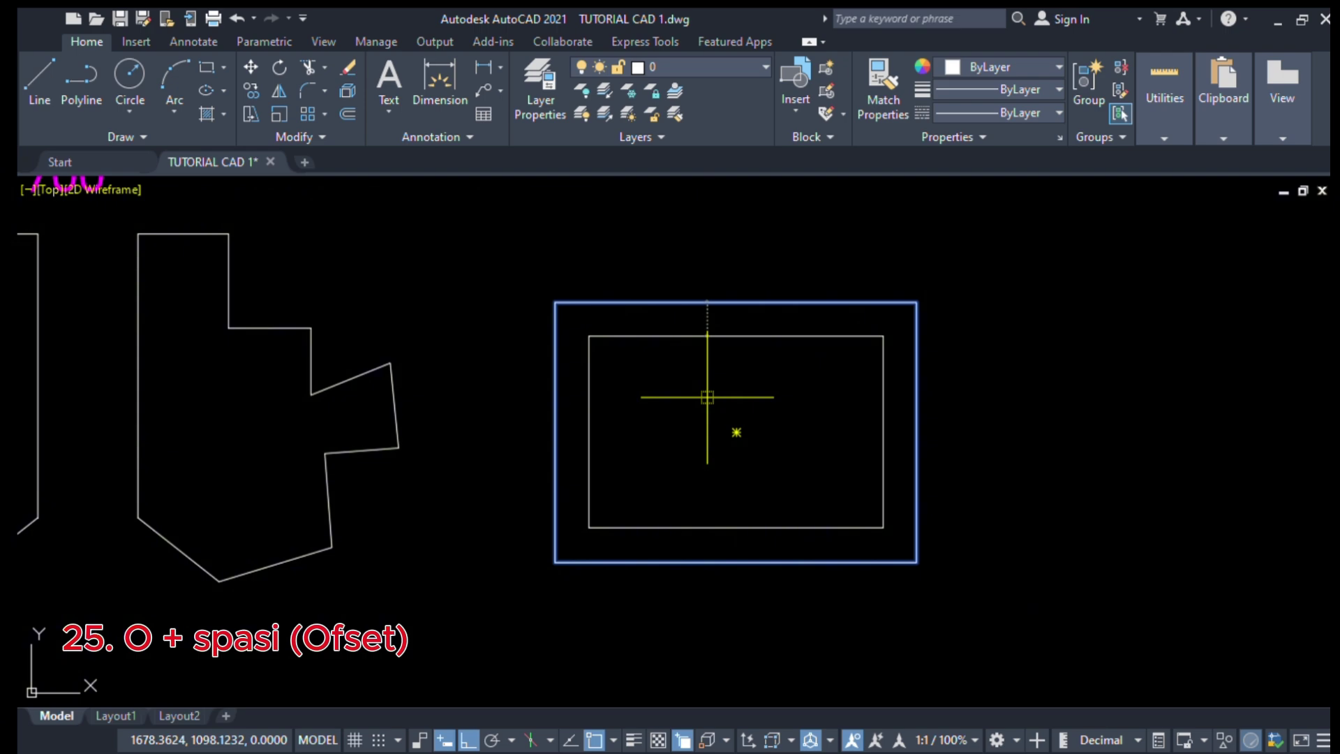
pyautogui.click(733, 204)
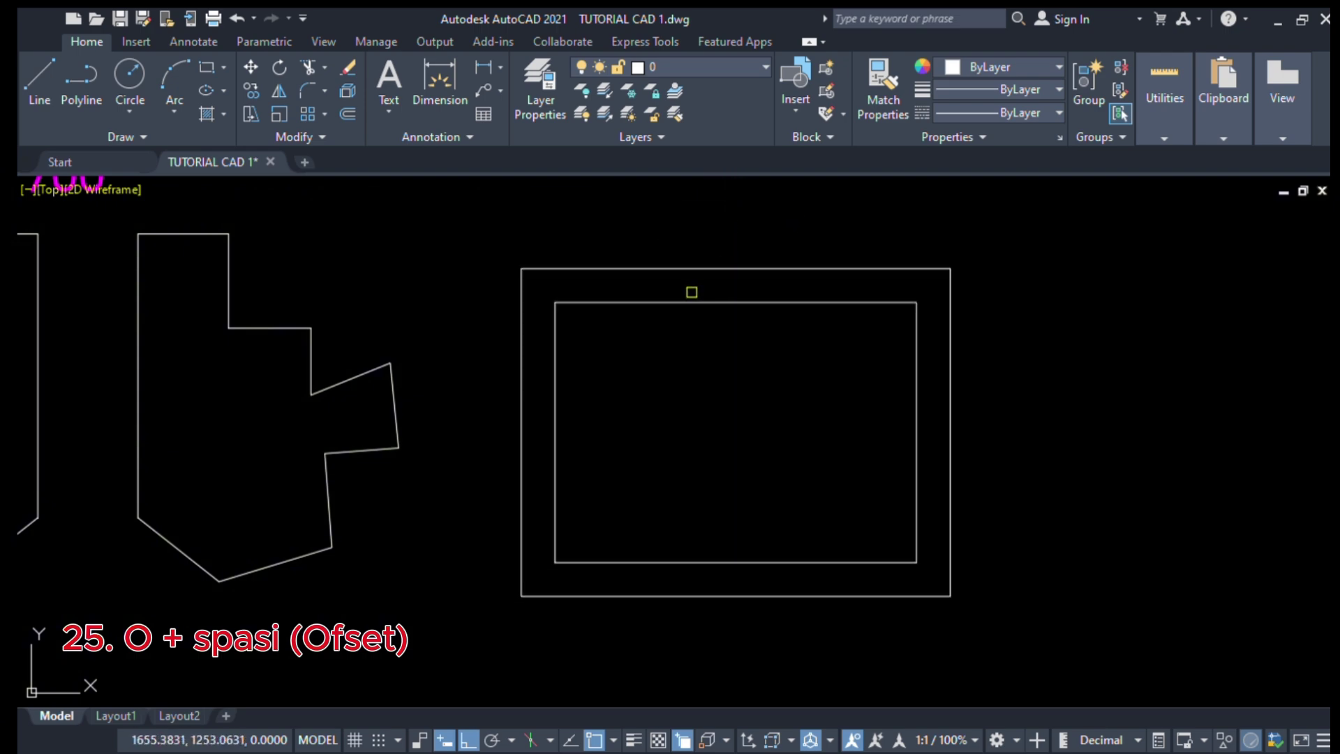
pyautogui.click(695, 267)
pyautogui.click(695, 259)
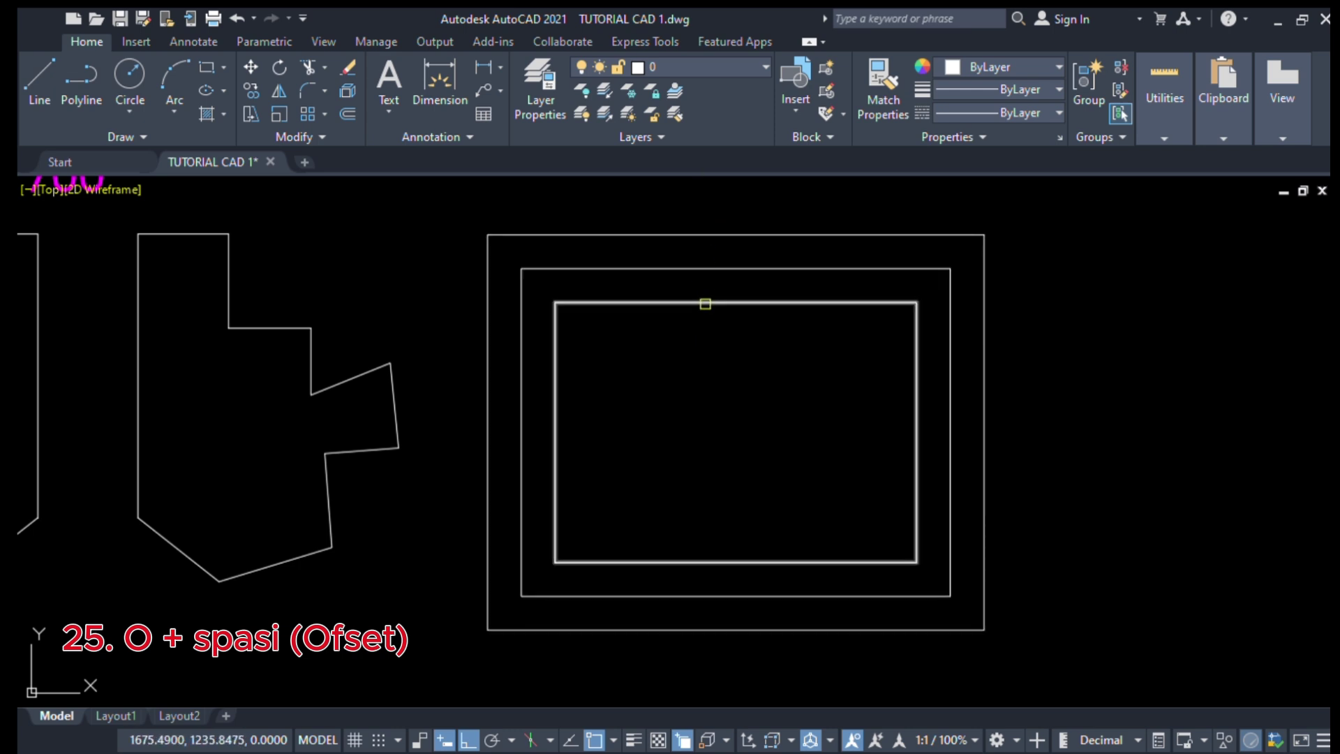
# Offset the original rectangle inward twice at the same spacing and end the Offset command
pyautogui.click(703, 302)
pyautogui.click(714, 363)
pyautogui.click(713, 339)
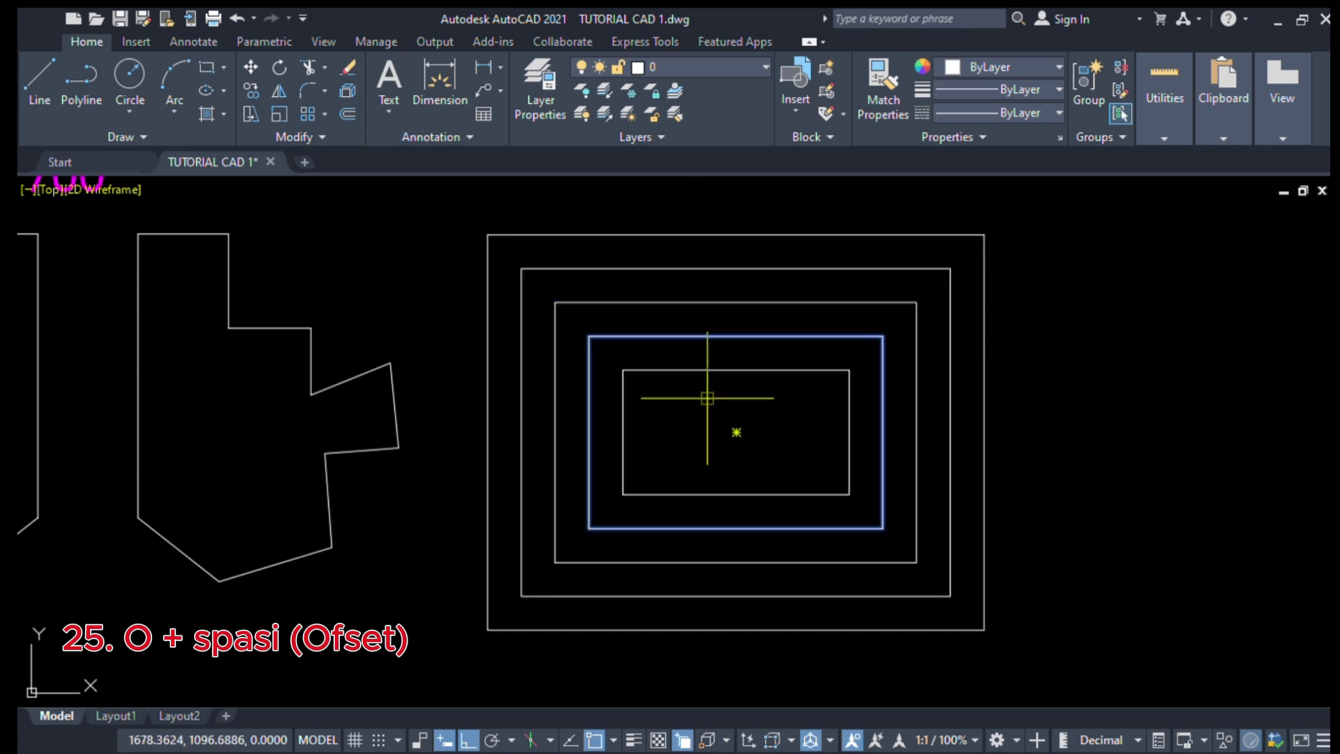
pyautogui.click(709, 392)
pyautogui.scroll(-4, 628, 391)
pyautogui.scroll(2, 657, 356)
pyautogui.moveTo(780, 375); pyautogui.dragTo(611, 374, button='middle')
pyautogui.press('Escape')
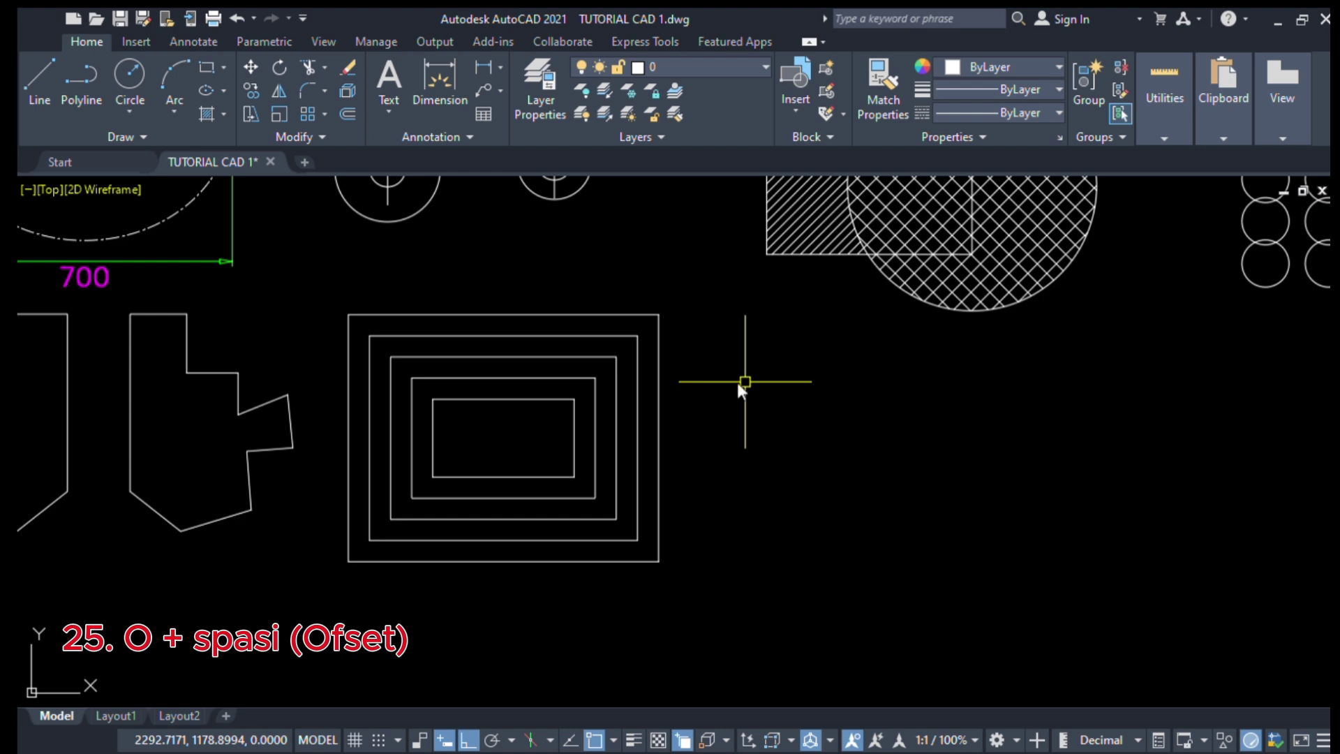
# Draw a single vertical line to the right of the nested rectangles
pyautogui.press('l')
pyautogui.press('space')
pyautogui.click(747, 390)
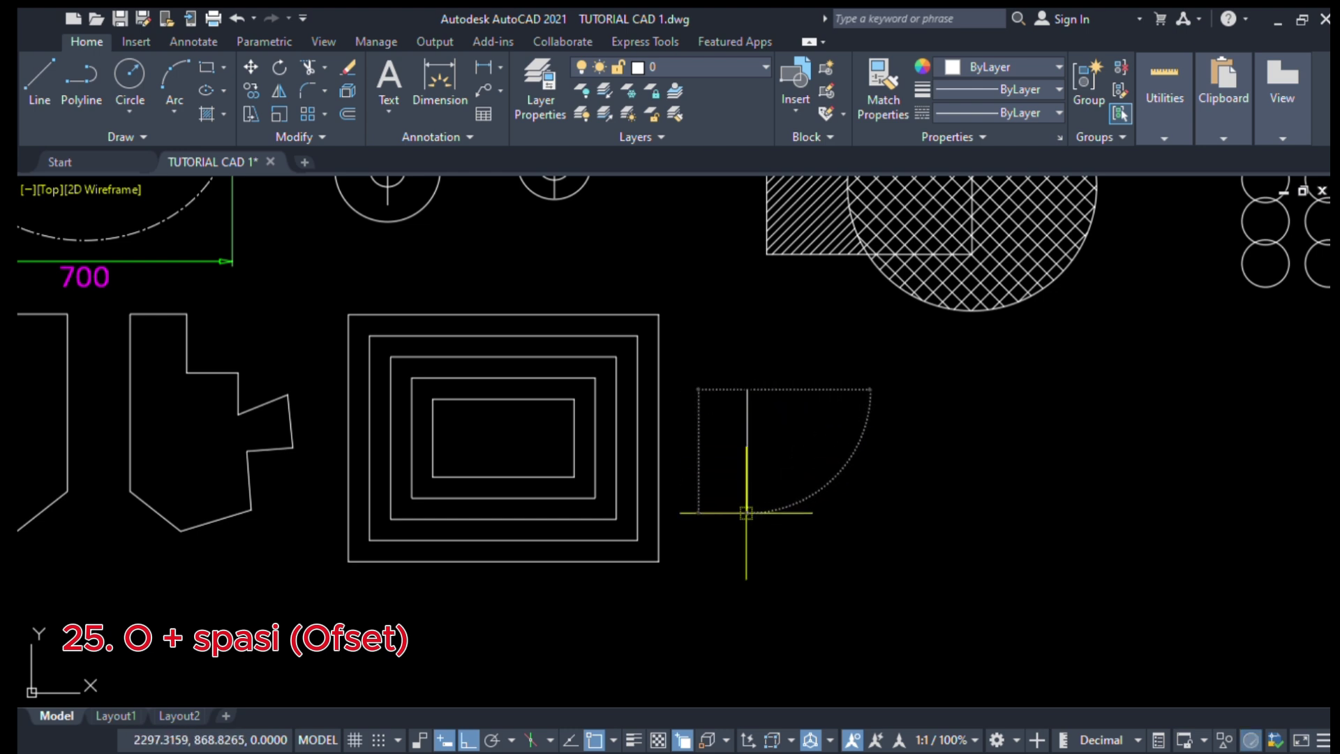
pyautogui.click(747, 520)
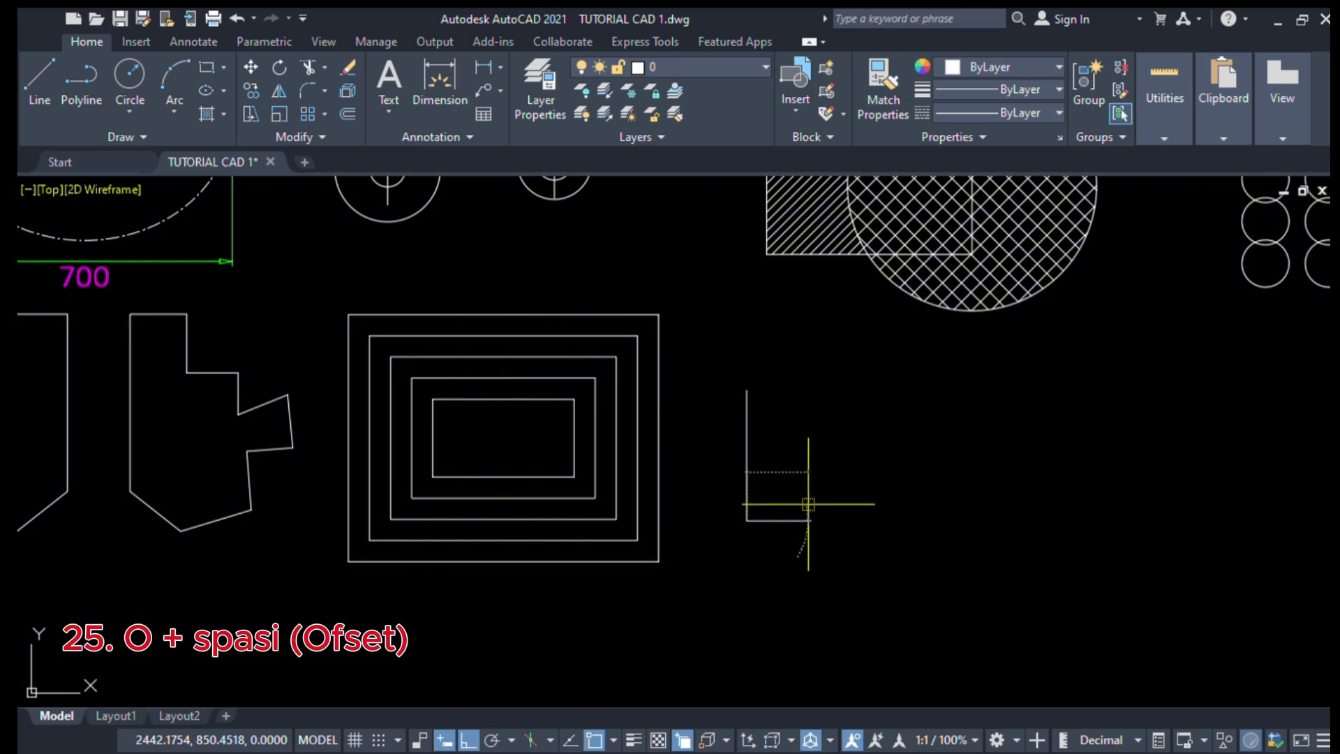
pyautogui.press('Escape')
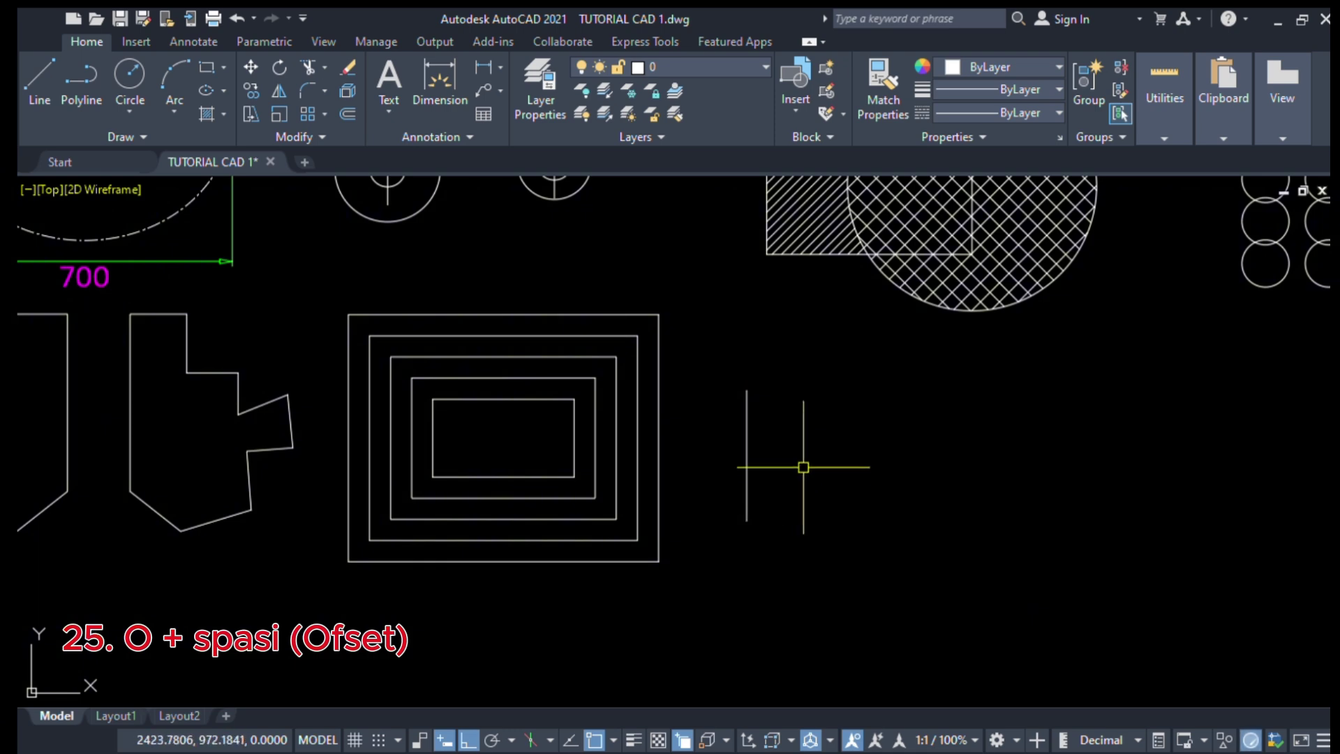
# Offset the vertical line to the right five times at equal spacing, each time from the newest line
pyautogui.press('o')
pyautogui.press('space')
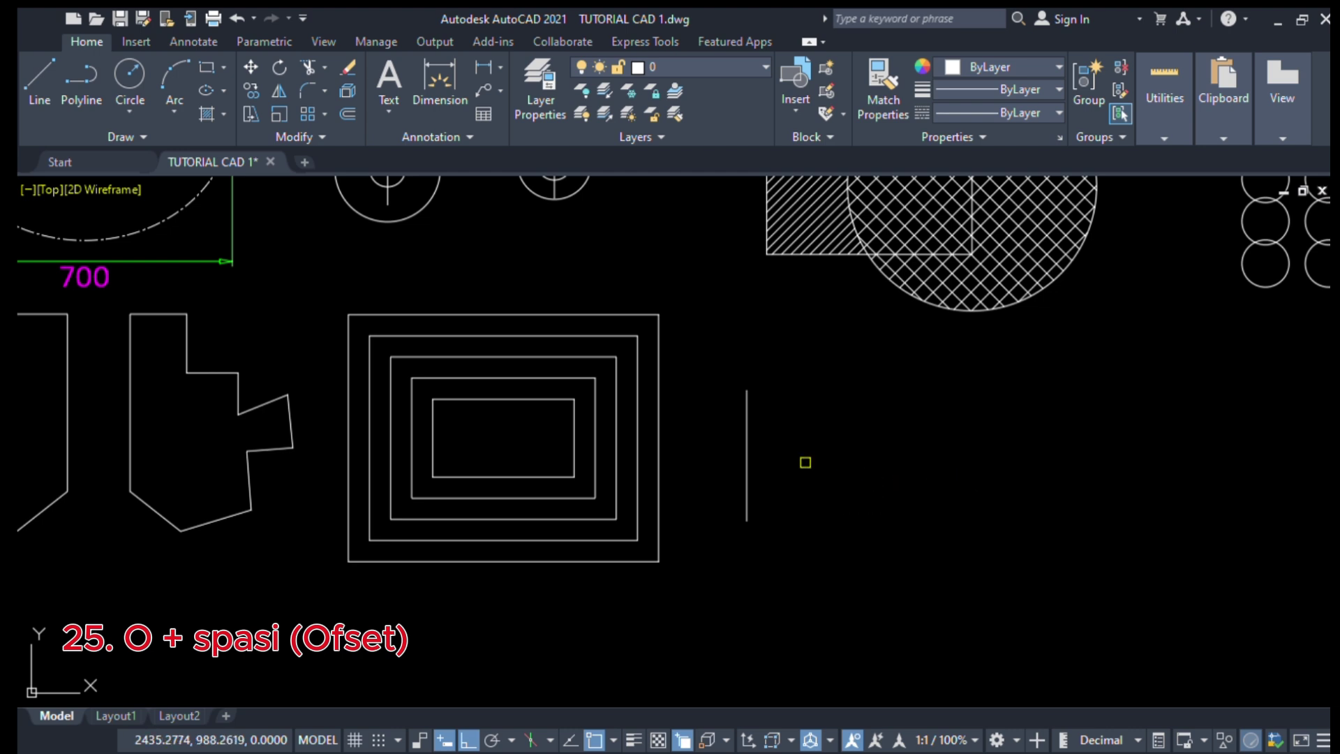
pyautogui.scroll(2, 802, 460)
pyautogui.click(712, 383)
pyautogui.click(774, 383)
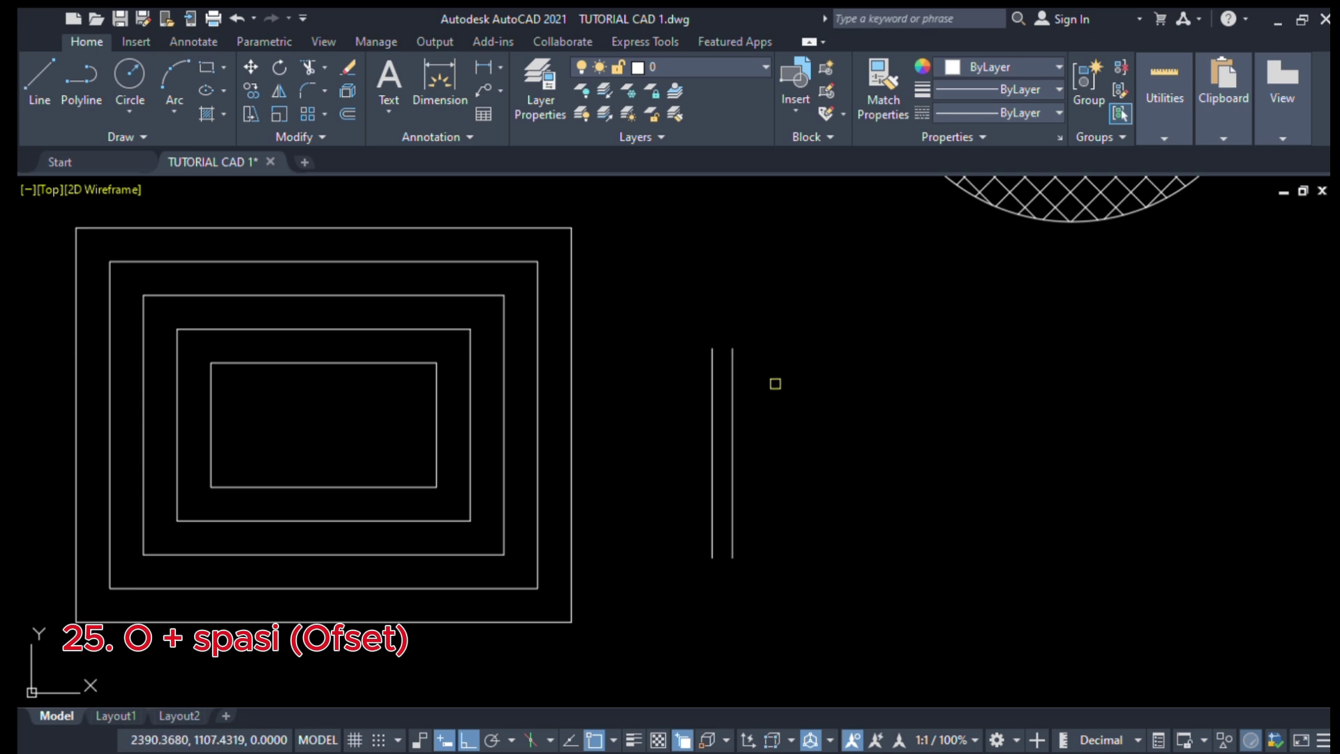
pyautogui.click(732, 379)
pyautogui.click(803, 381)
pyautogui.click(752, 370)
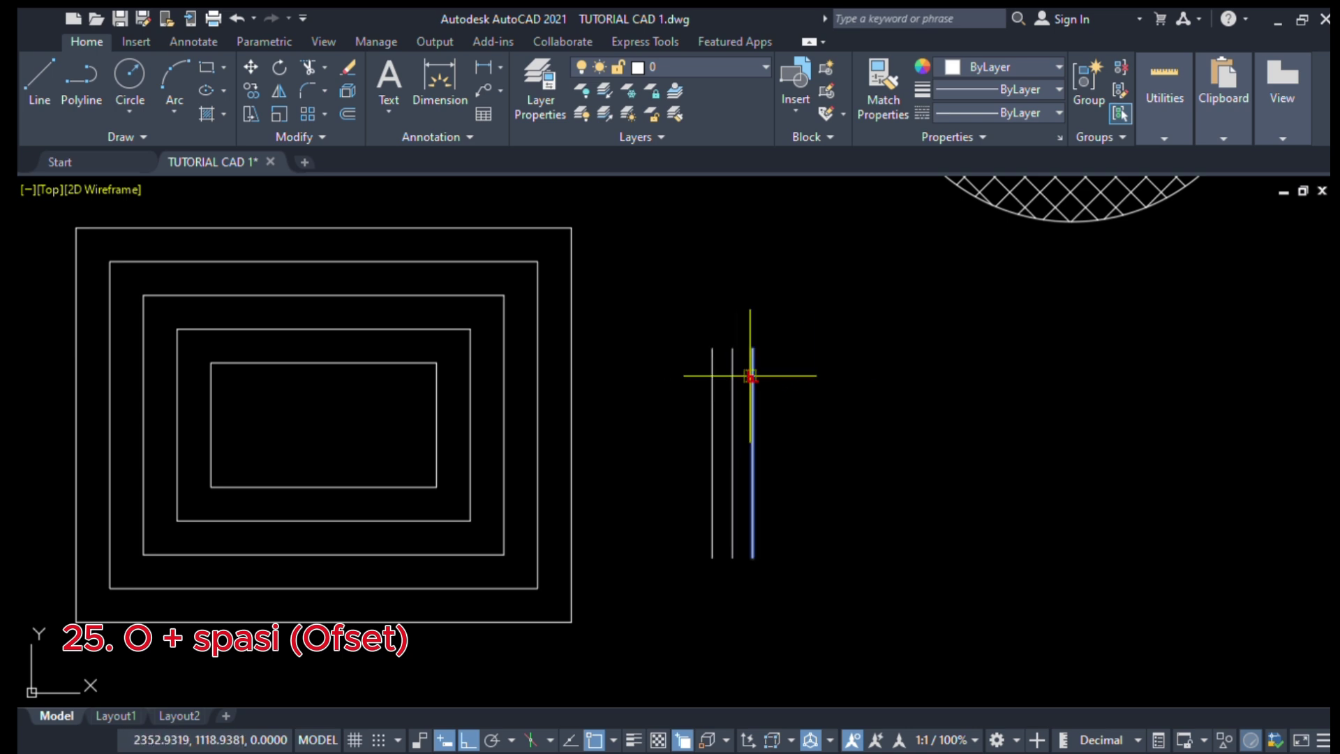
pyautogui.click(797, 390)
pyautogui.click(772, 386)
pyautogui.click(894, 386)
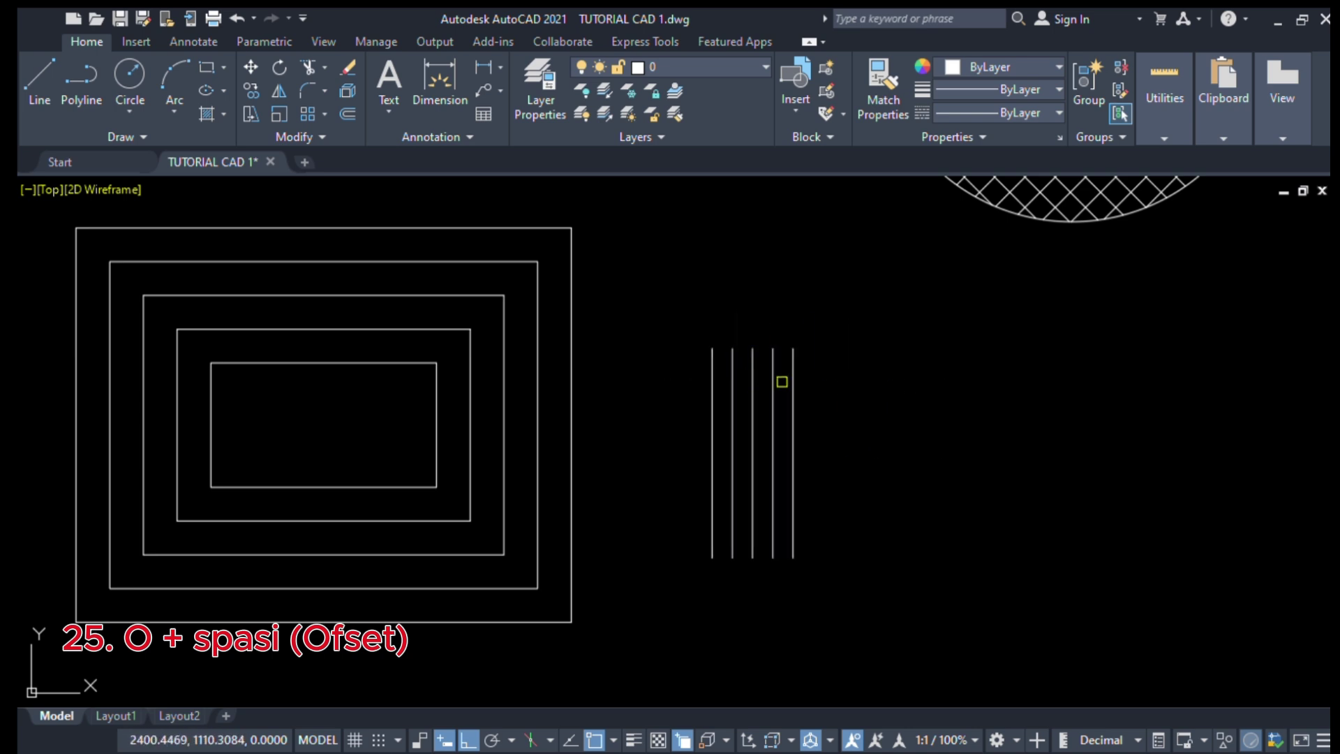
pyautogui.click(792, 382)
pyautogui.click(827, 381)
# Erase the outermost of the nested rectangles
pyautogui.scroll(-3, 837, 391)
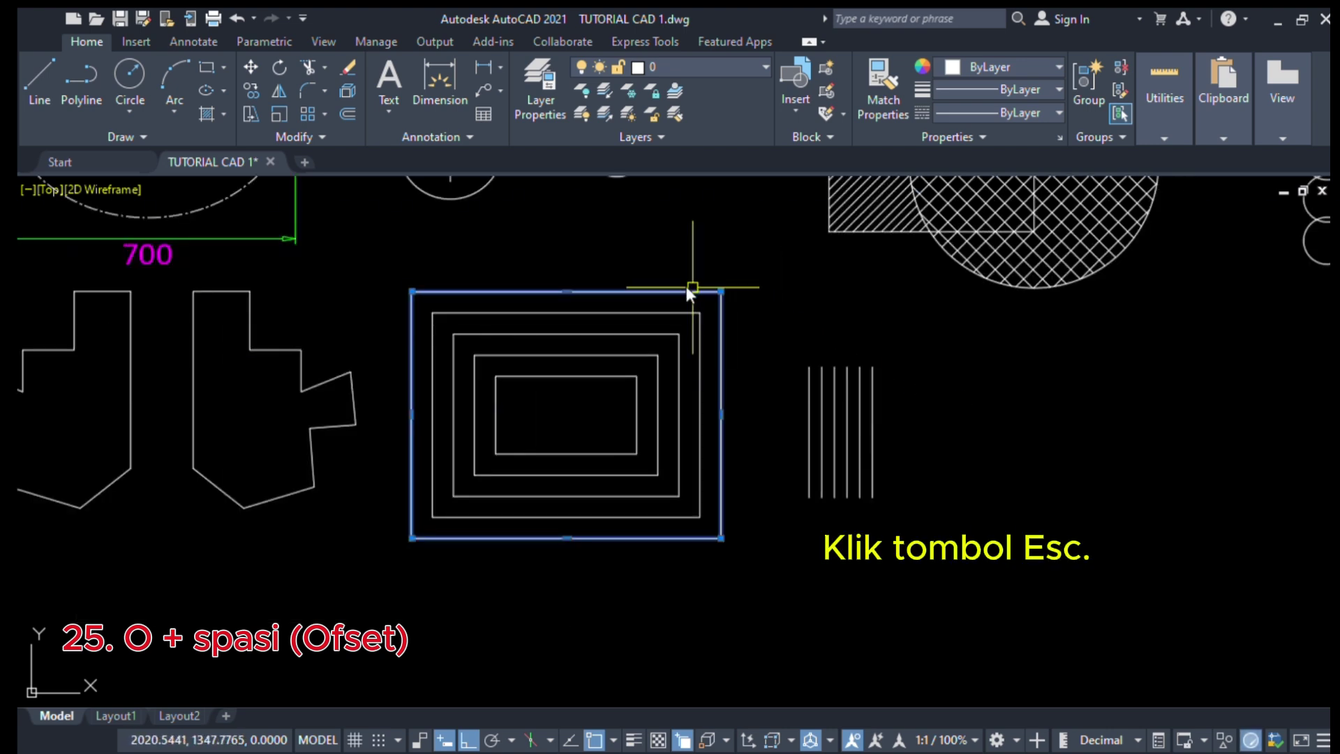
pyautogui.press('Escape')
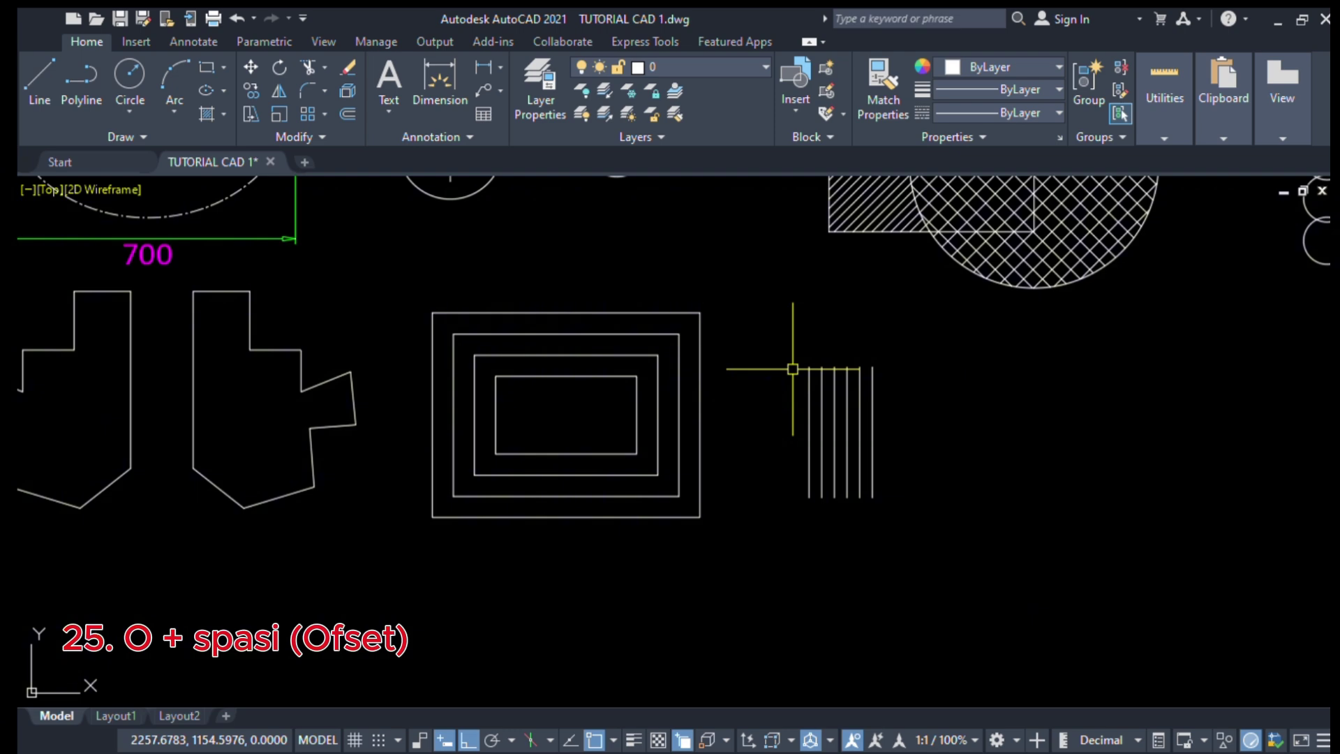
# Copy the mirrored outline beside the nested rectangles to the empty area right of the vertical lines
pyautogui.scroll(-2, 712, 444)
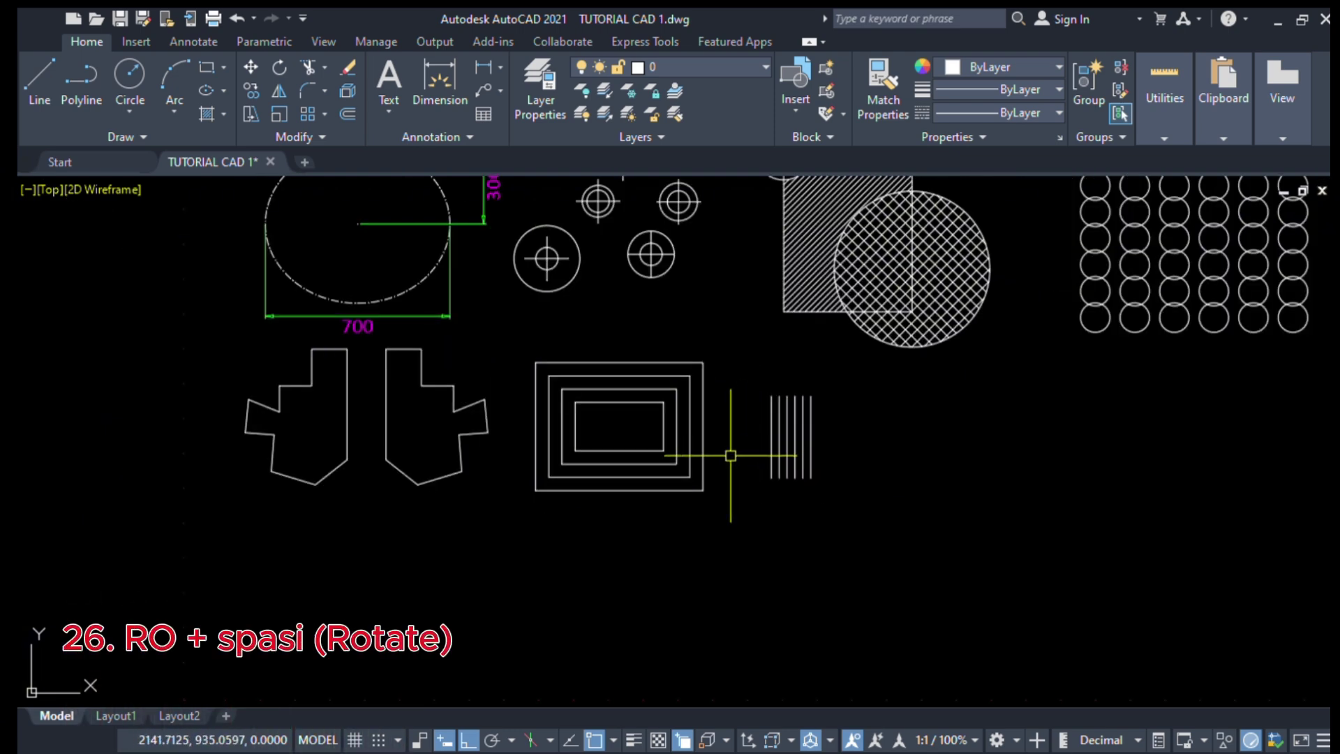
pyautogui.moveTo(724, 470); pyautogui.dragTo(647, 484, button='middle')
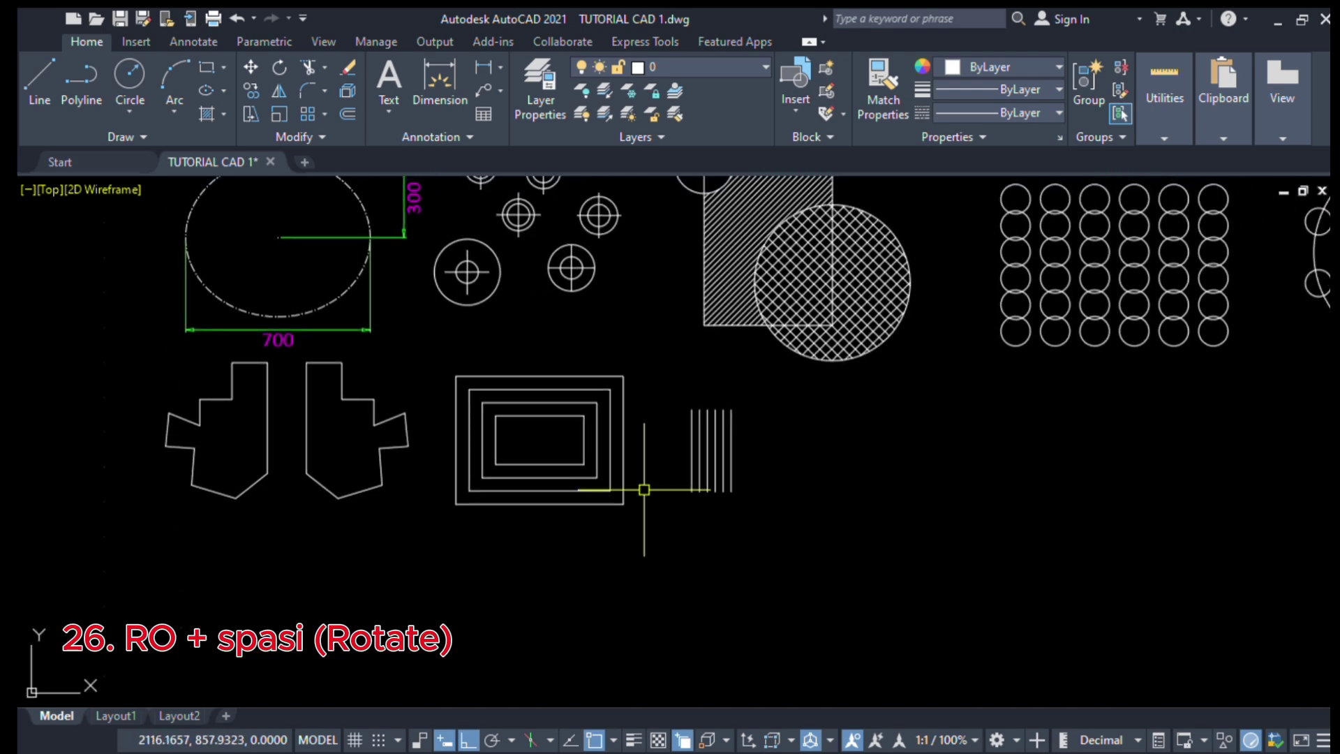
pyautogui.moveTo(448, 473)
pyautogui.mouseDown(button='middle')
pyautogui.moveTo(398, 494)
pyautogui.moveTo(389, 529)
pyautogui.mouseUp(button='middle')
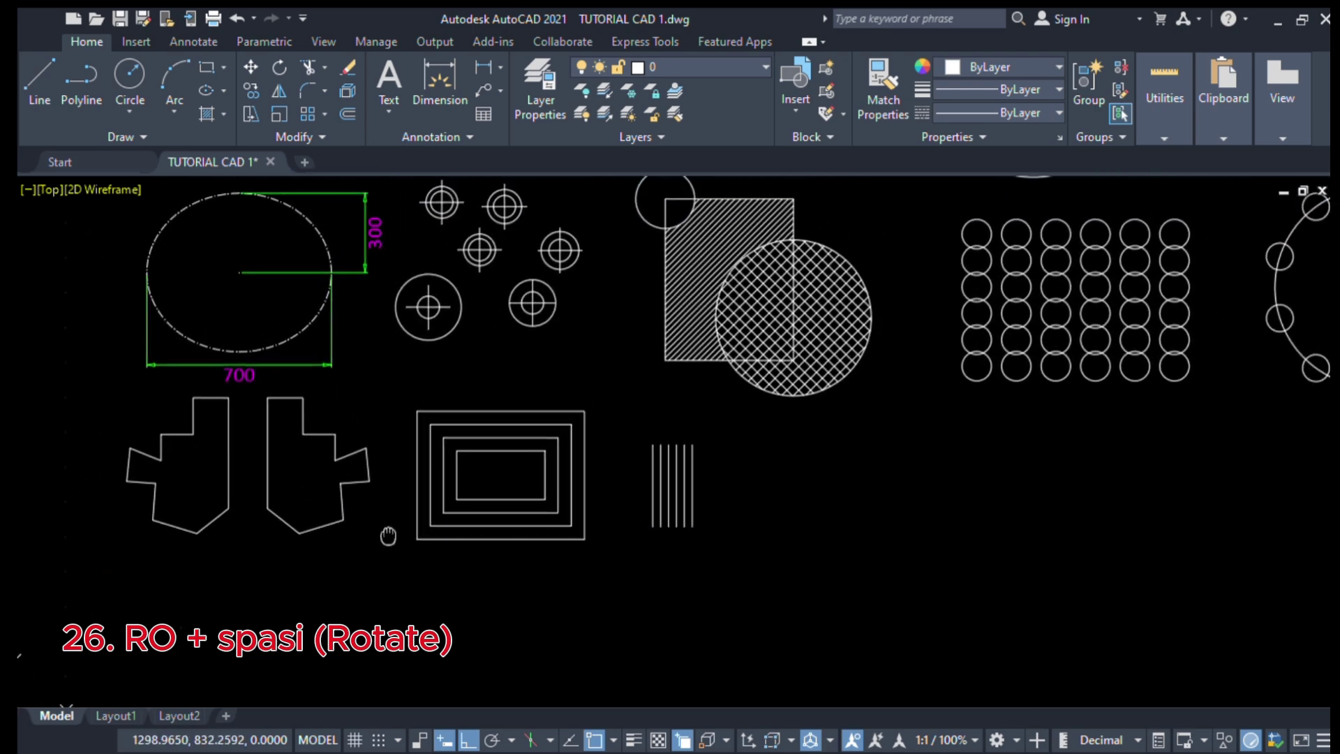
pyautogui.click(340, 504)
pyautogui.write('co')
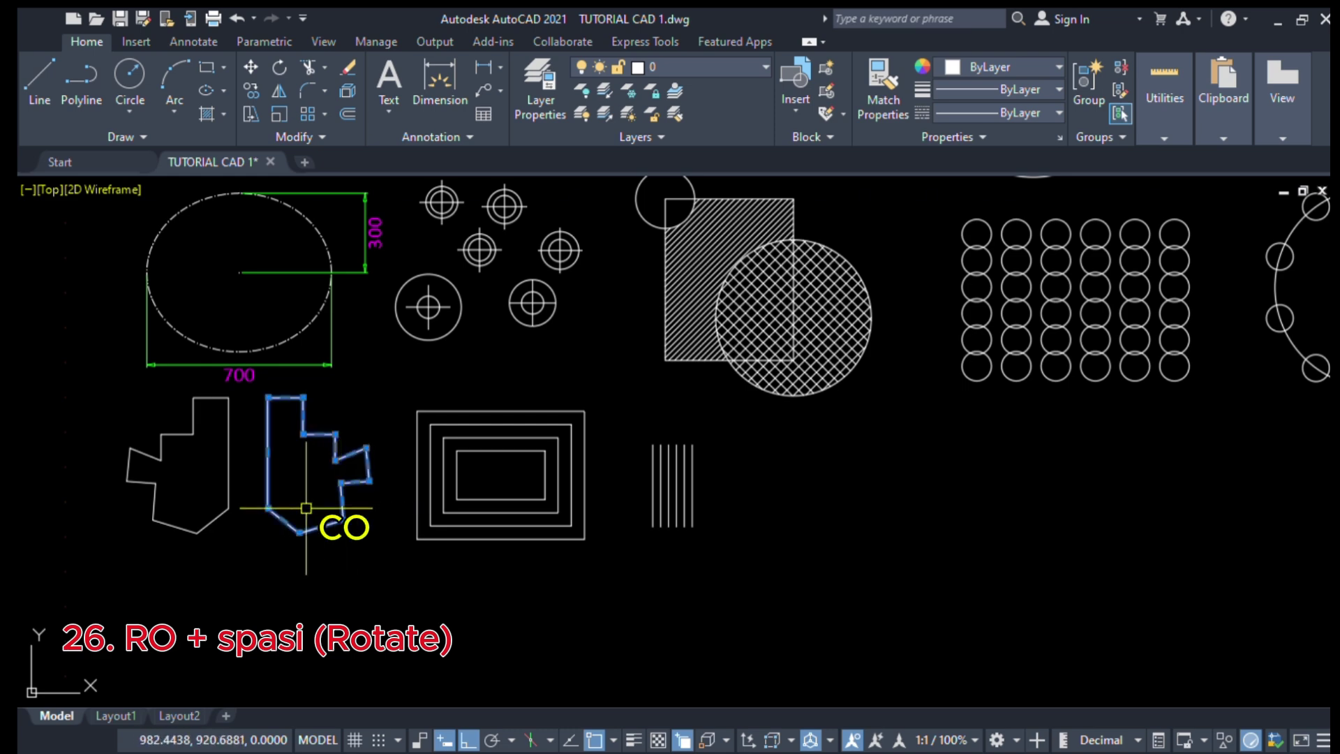
pyautogui.press('space')
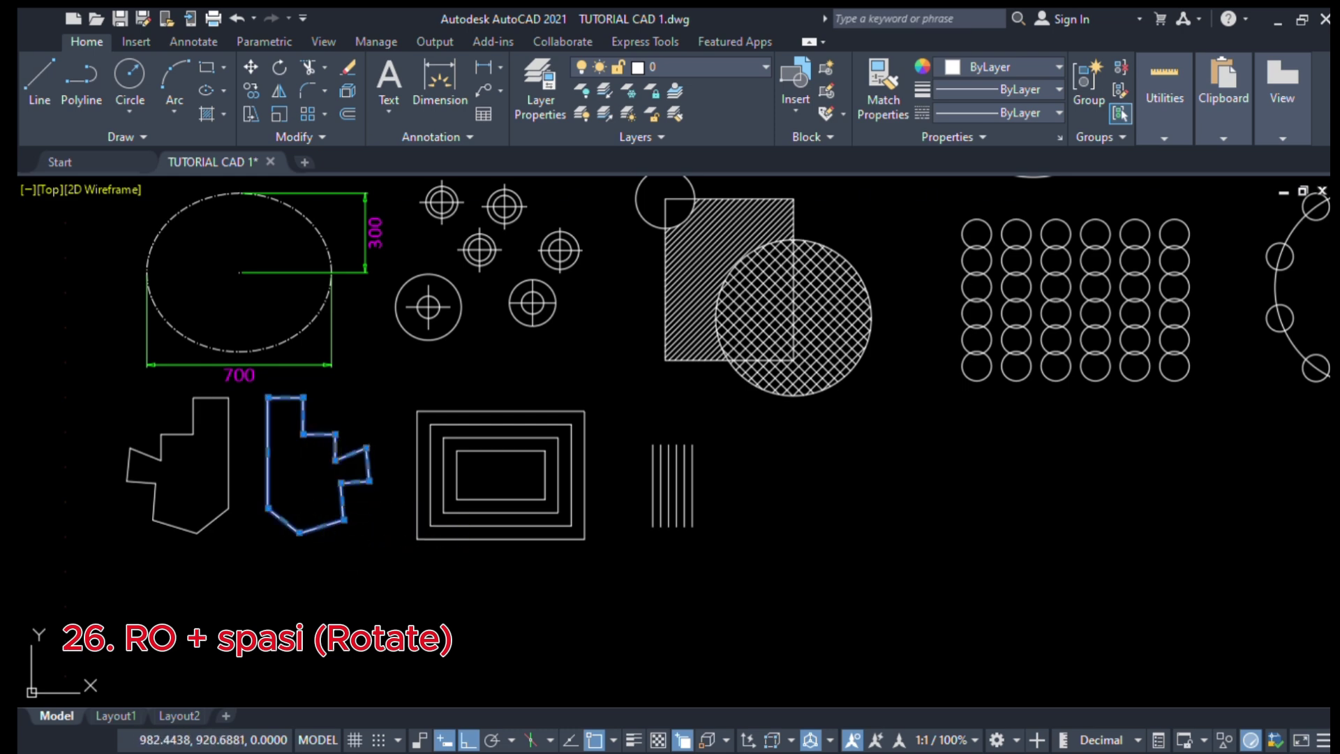
pyautogui.click(340, 504)
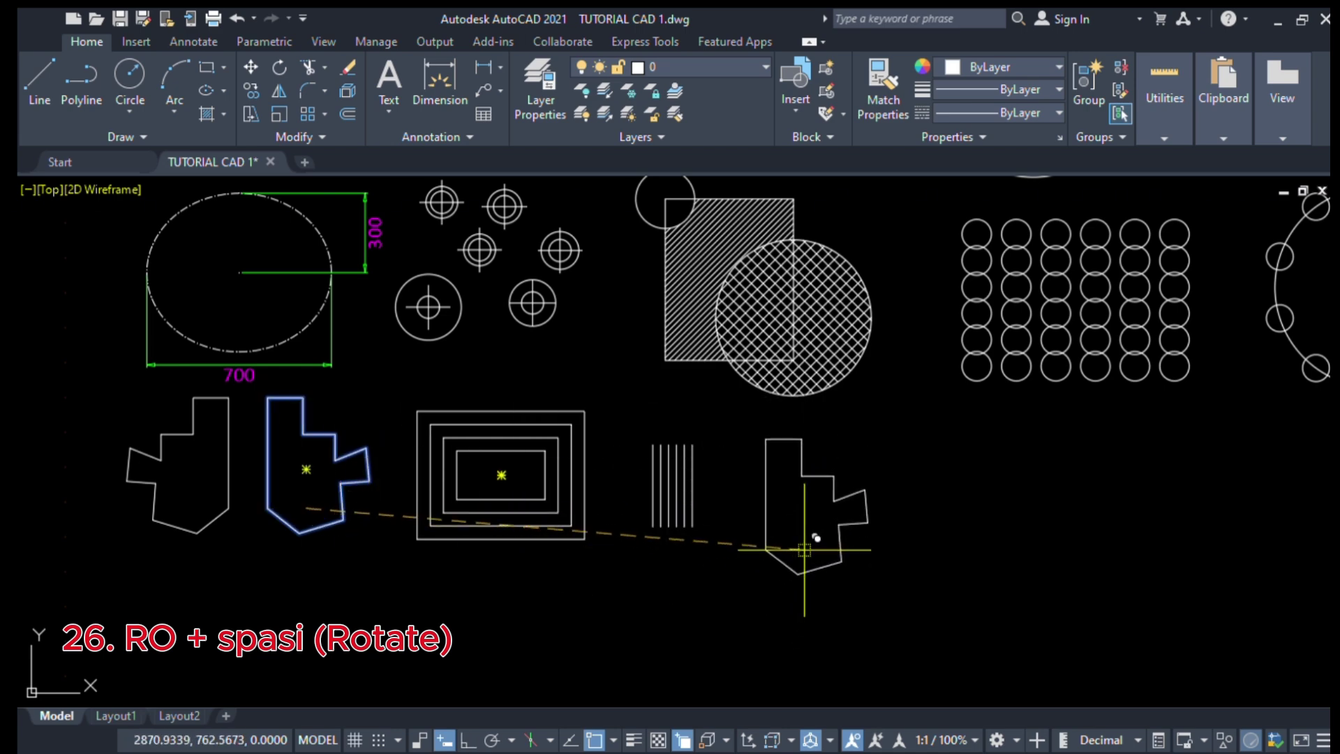
# Rotate the copied outline 45 degrees counterclockwise about its centre
pyautogui.scroll(2, 827, 550)
pyautogui.moveTo(841, 492); pyautogui.dragTo(727, 449, button='middle')
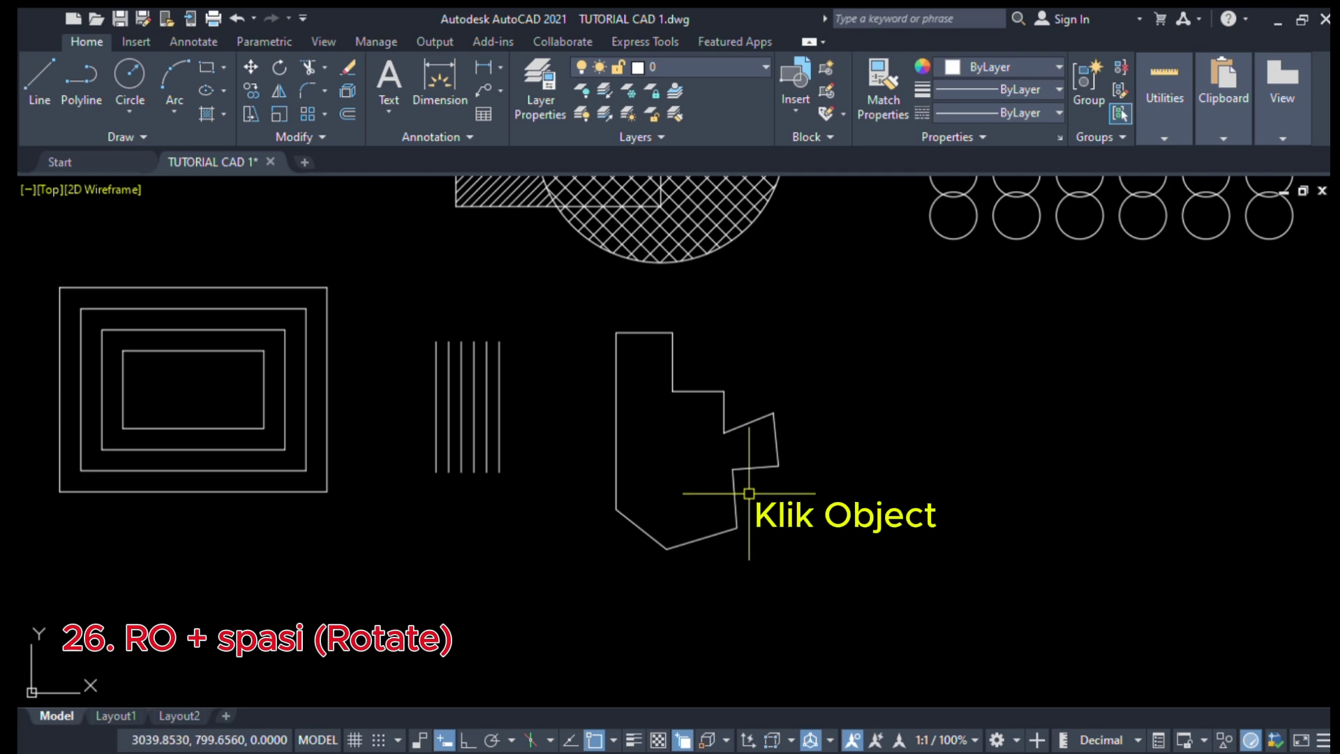
pyautogui.click(731, 487)
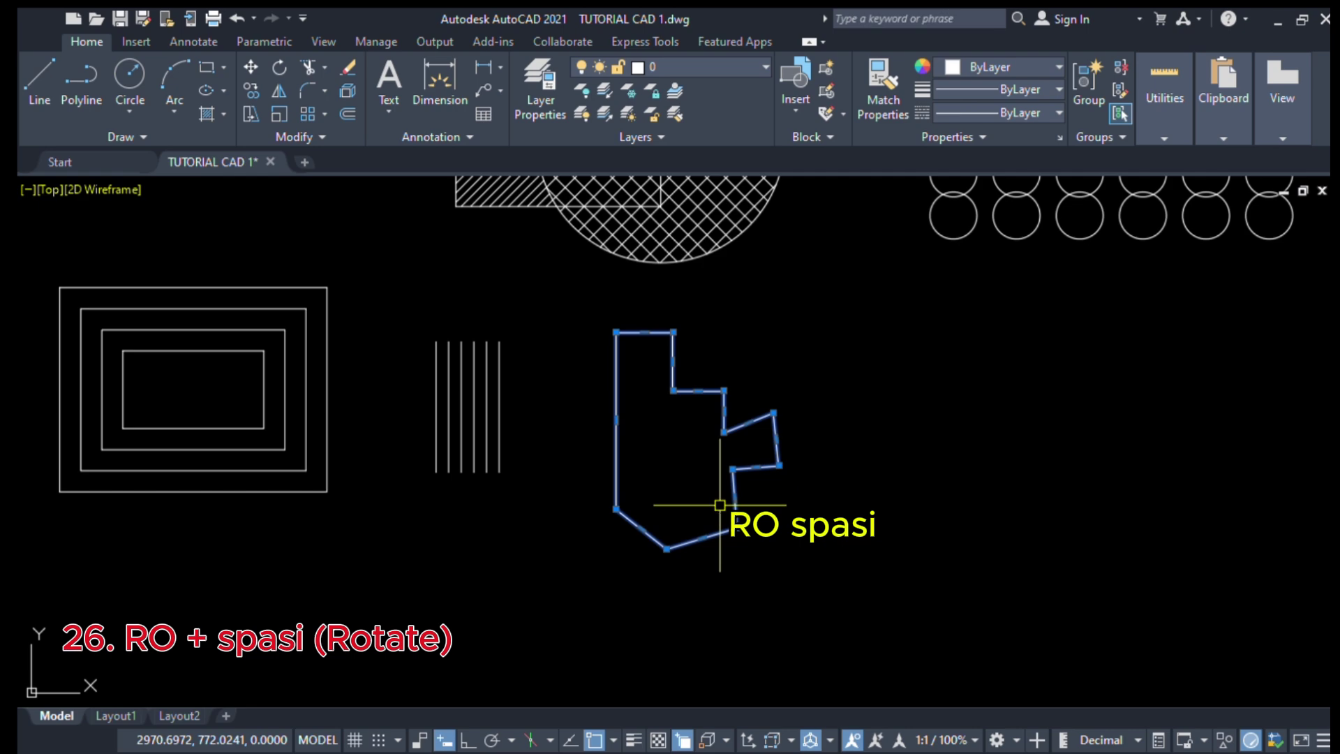
pyautogui.write('ro')
pyautogui.press('space')
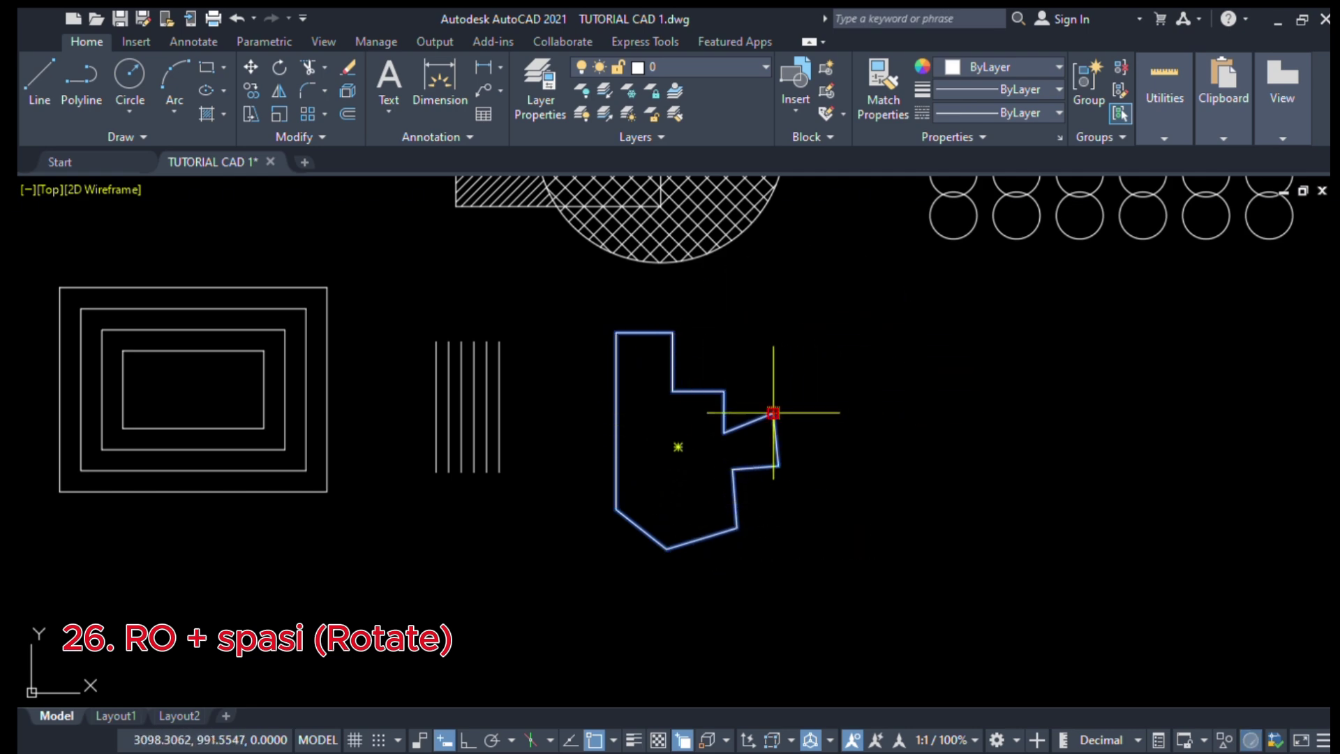
pyautogui.click(678, 446)
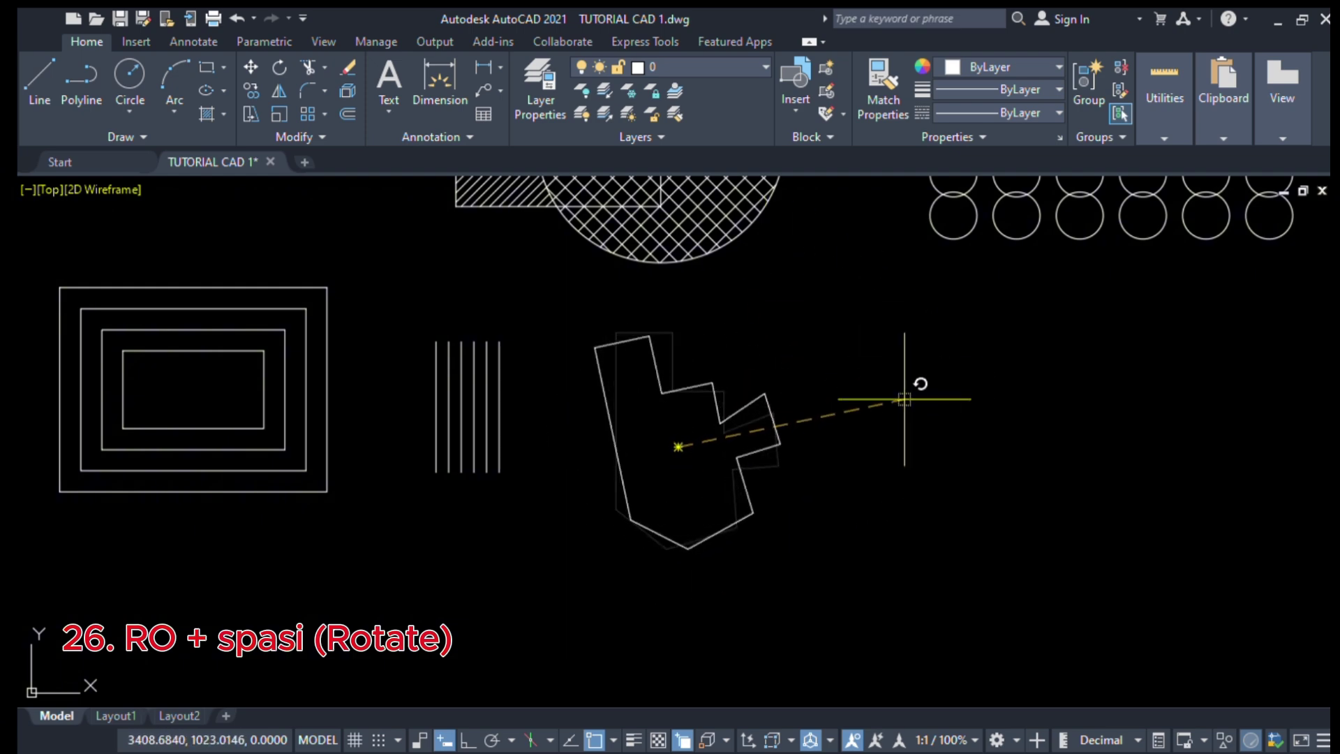
pyautogui.write('5')
pyautogui.press('space')
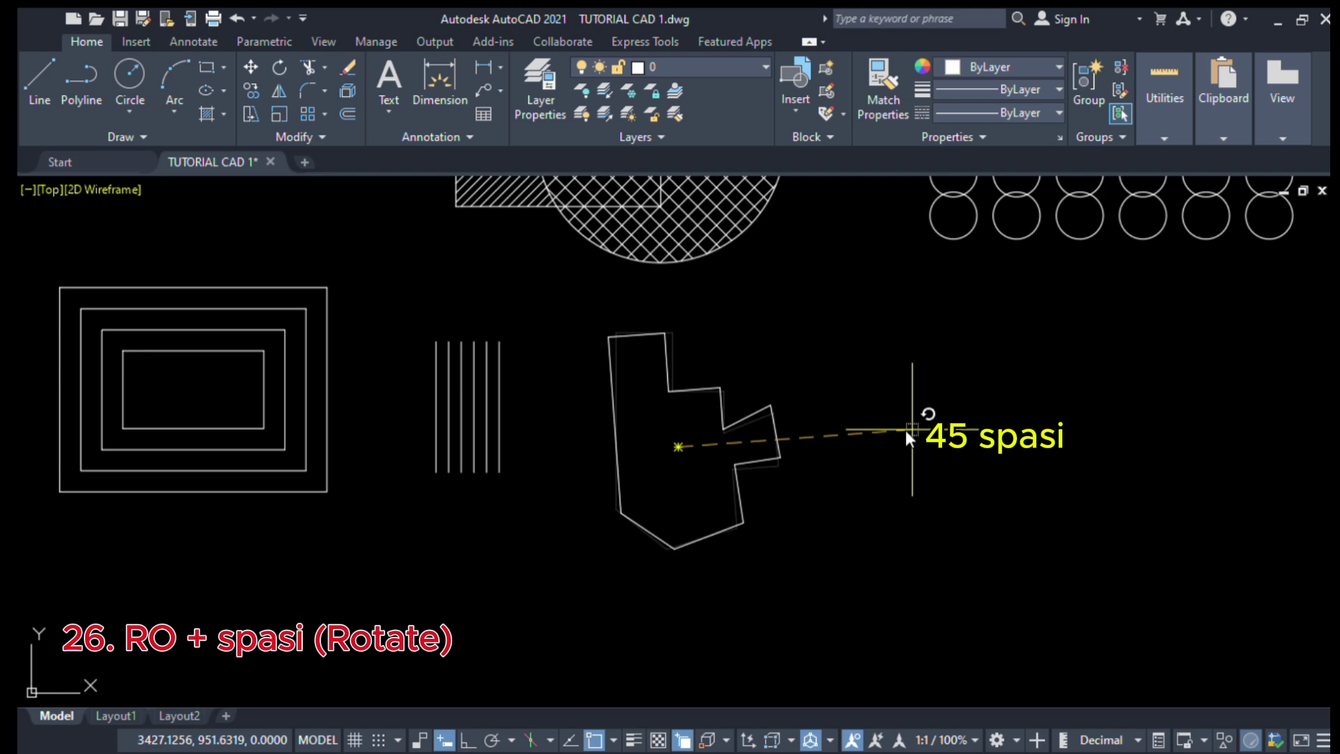
pyautogui.press('space')
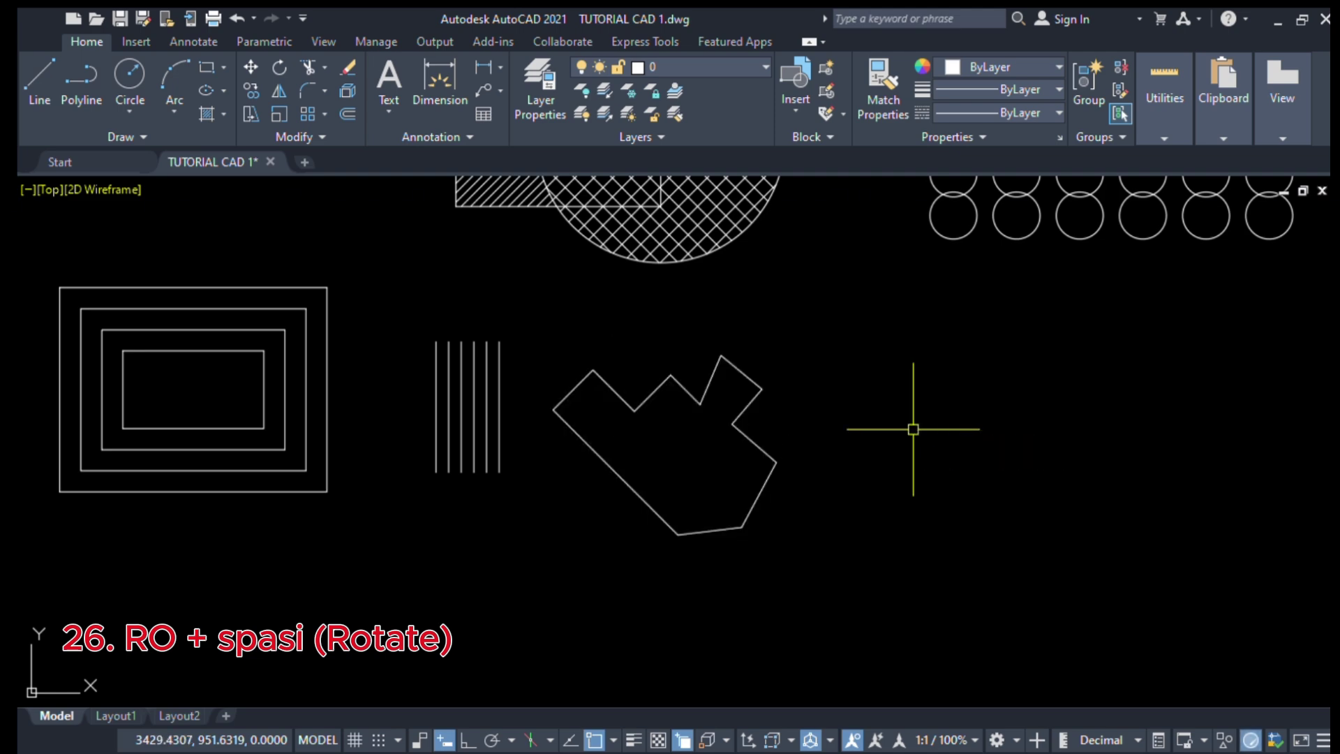
# Rotate the tilted outline another 45 degrees about the same centre point so its long edge lies horizontal
pyautogui.click(755, 443)
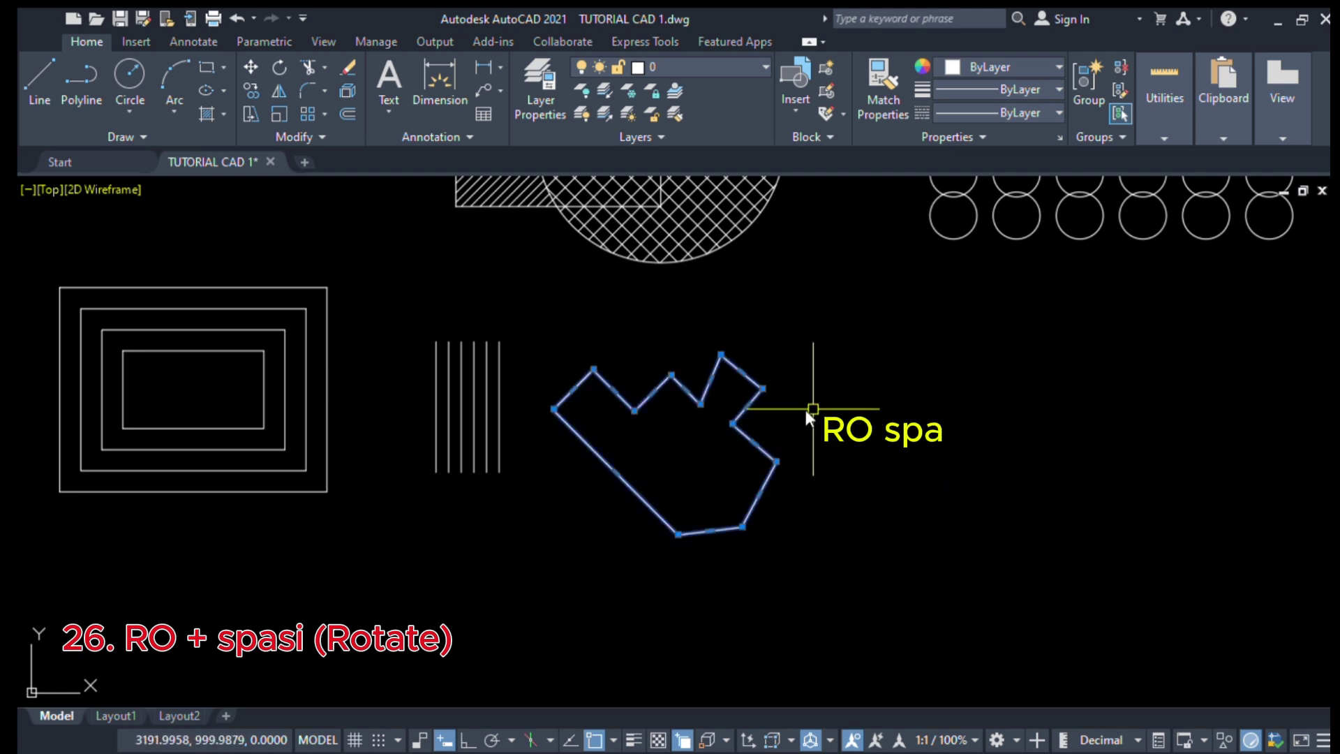
pyautogui.write('ro')
pyautogui.press('space')
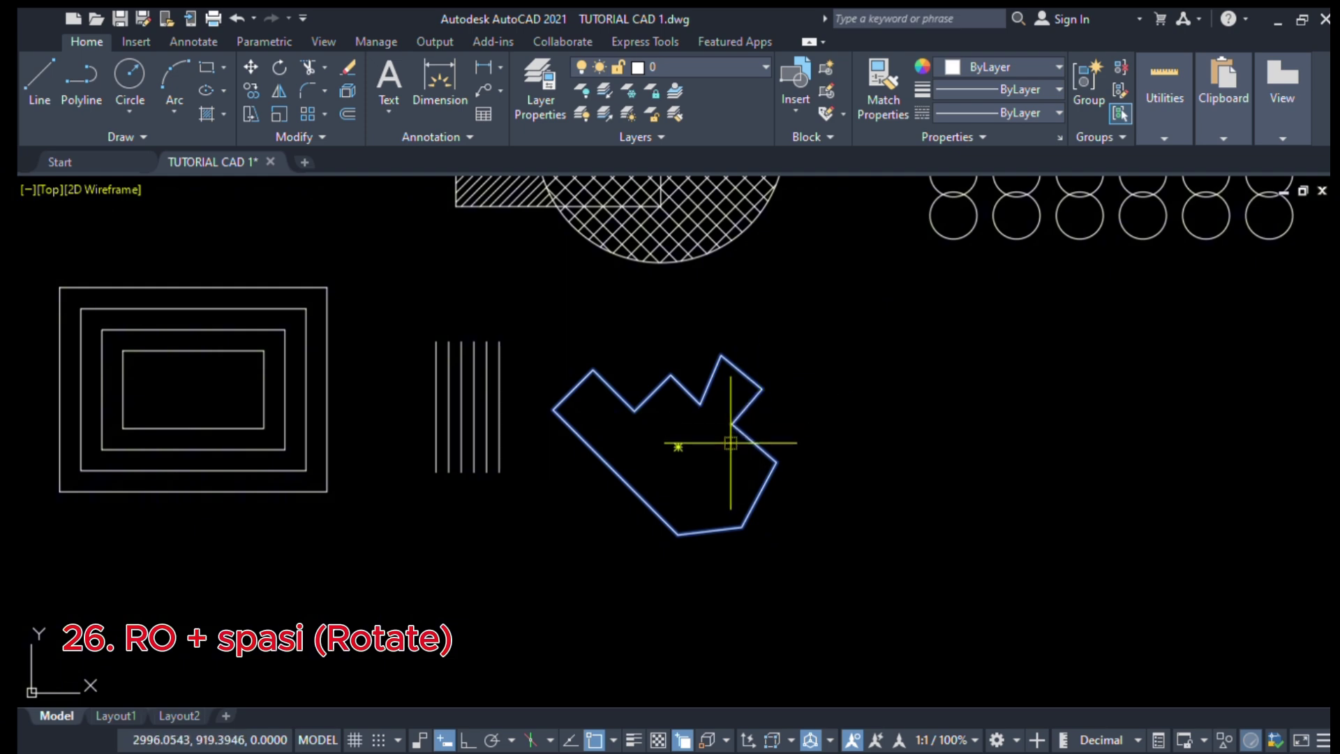
pyautogui.click(677, 446)
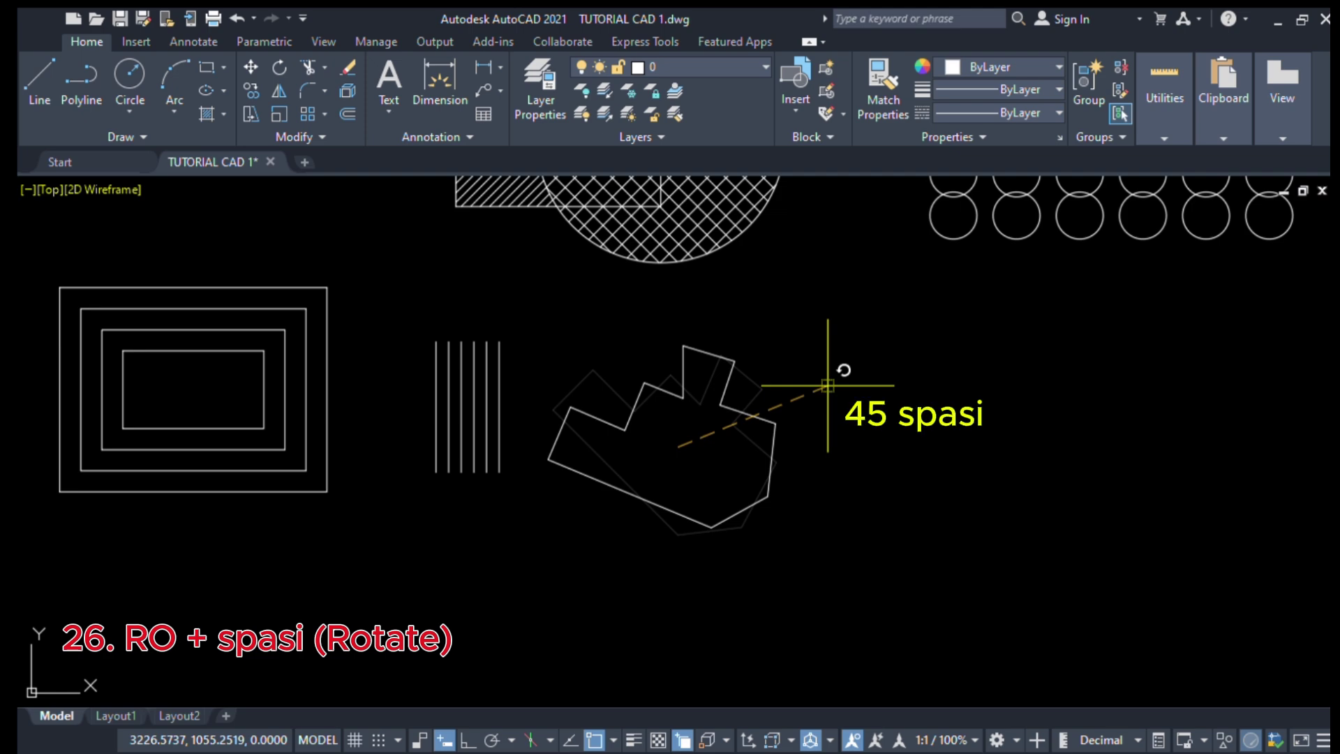
pyautogui.write('45')
pyautogui.press('space')
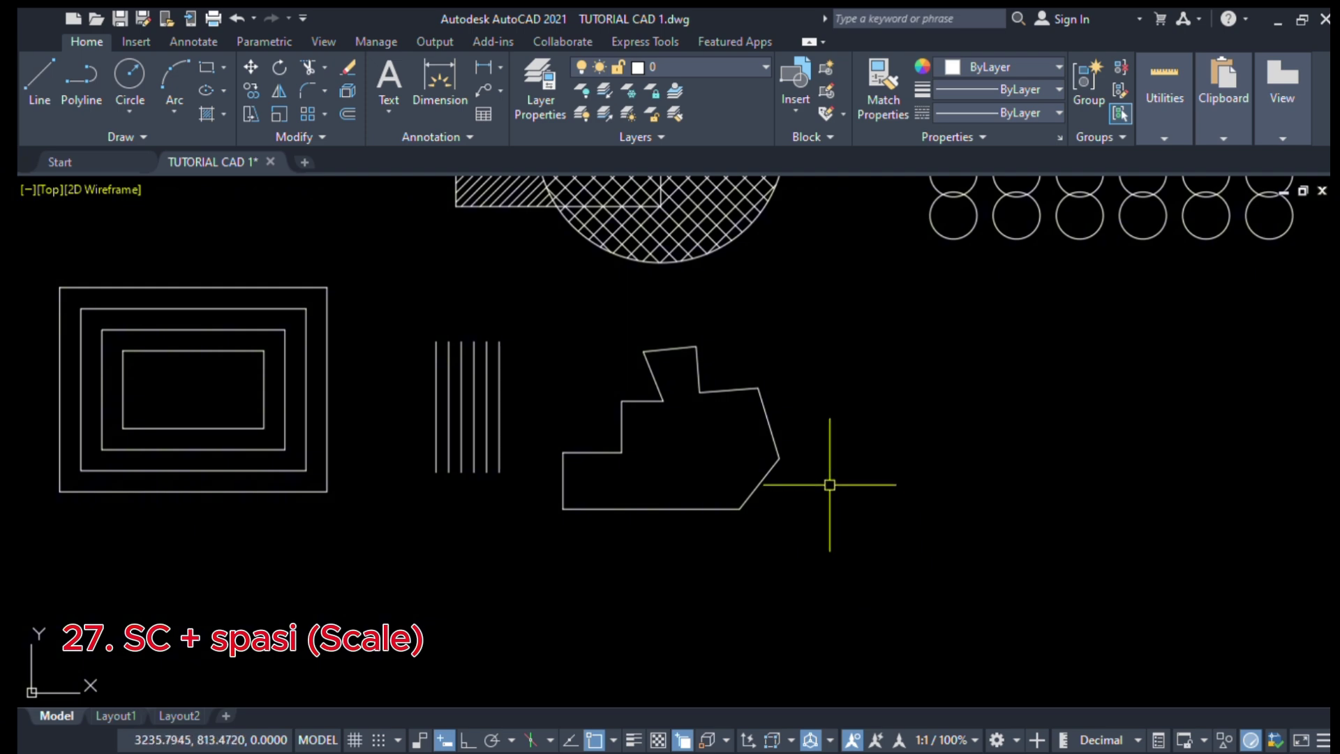
# Scale the rotated outline by a factor of 2 from its rightmost corner
pyautogui.click(774, 422)
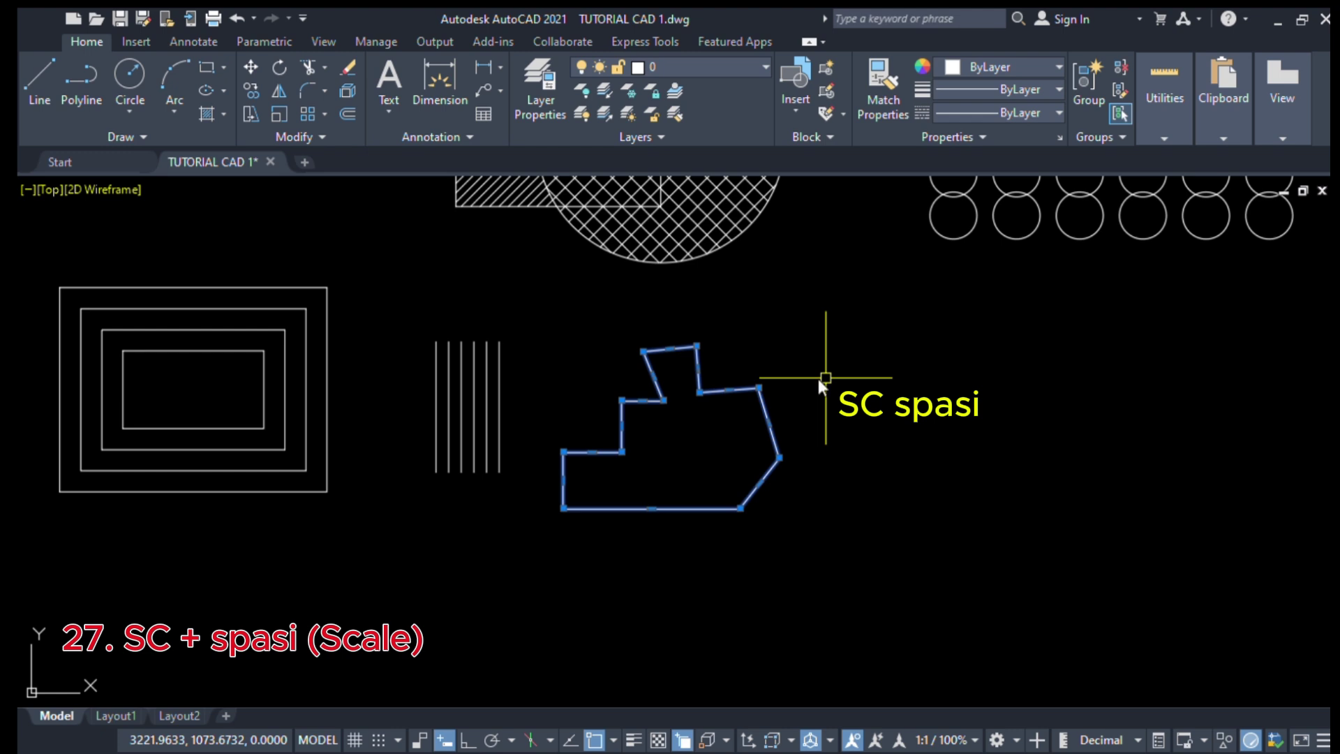
pyautogui.write('sc')
pyautogui.press('space')
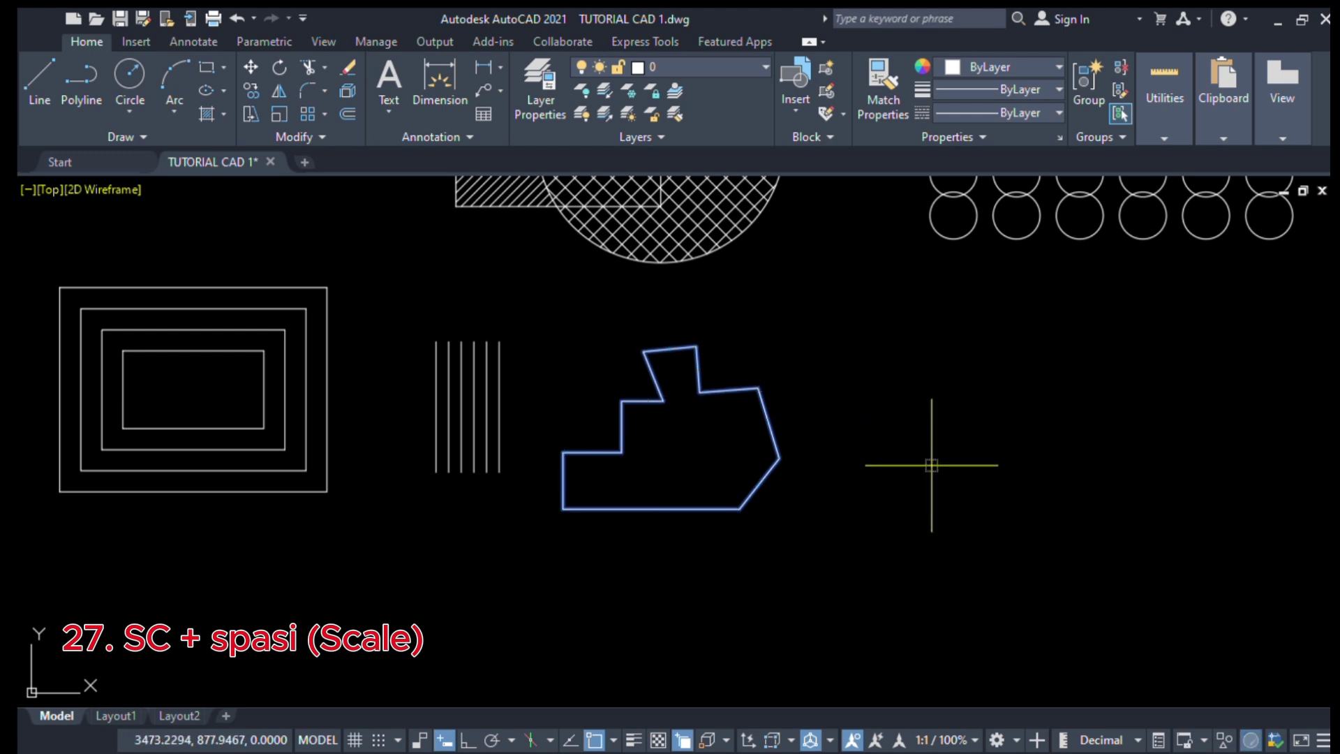
pyautogui.click(780, 458)
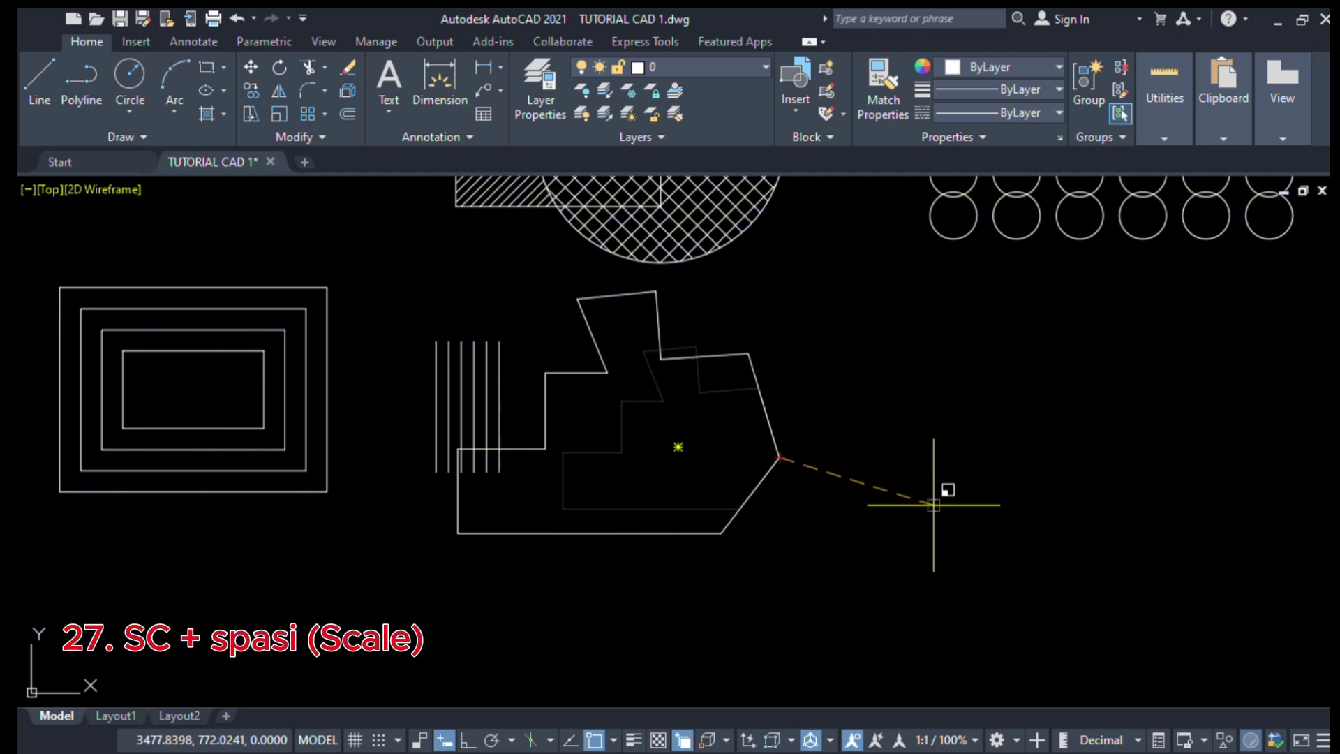
pyautogui.write('2')
pyautogui.press('space')
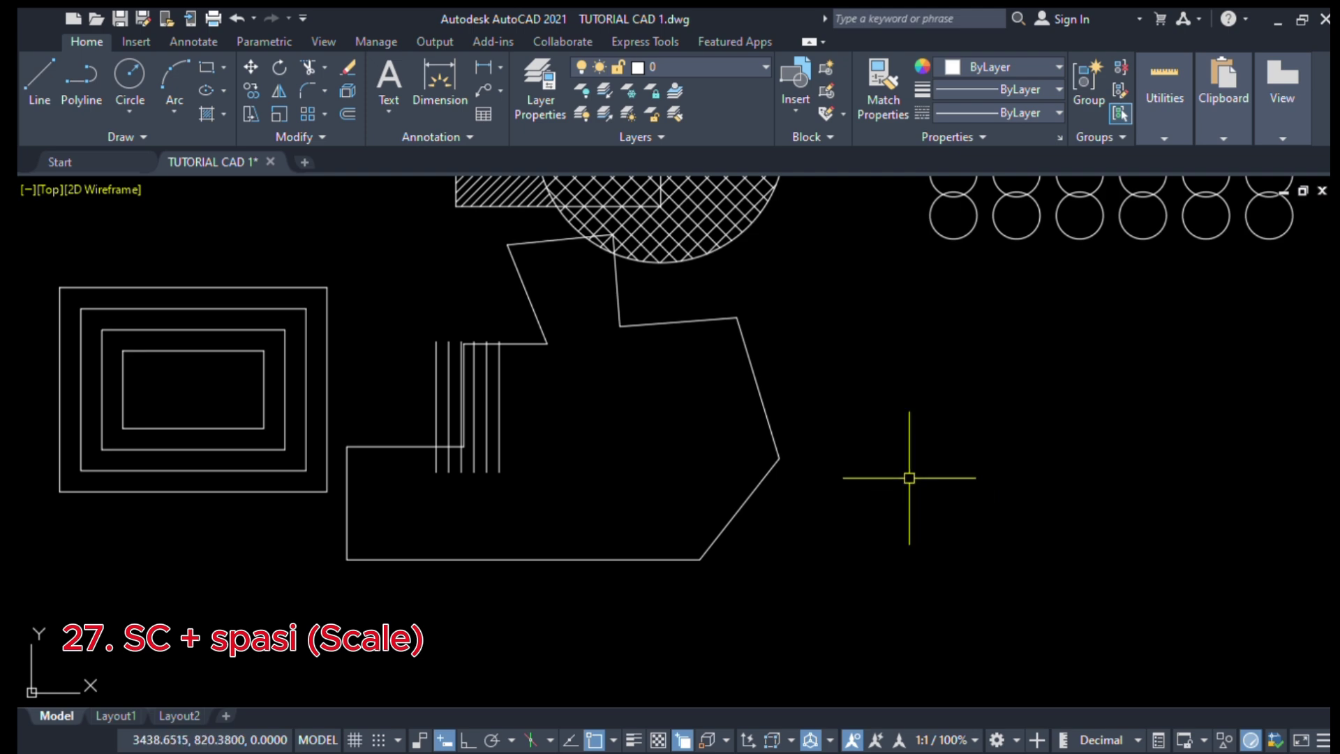
# Scale the enlarged outline down by a factor of 0.3 from its rightmost corner
pyautogui.click(759, 391)
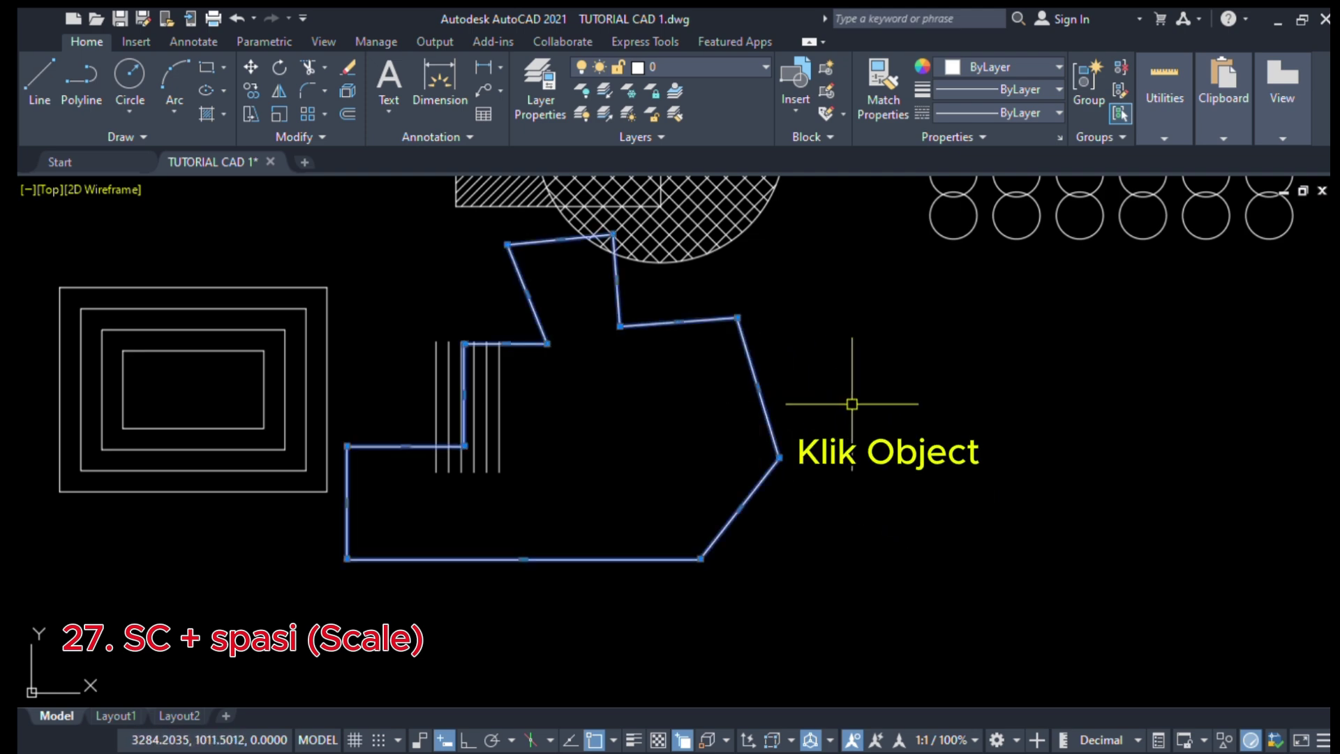
pyautogui.write('sc')
pyautogui.press('space')
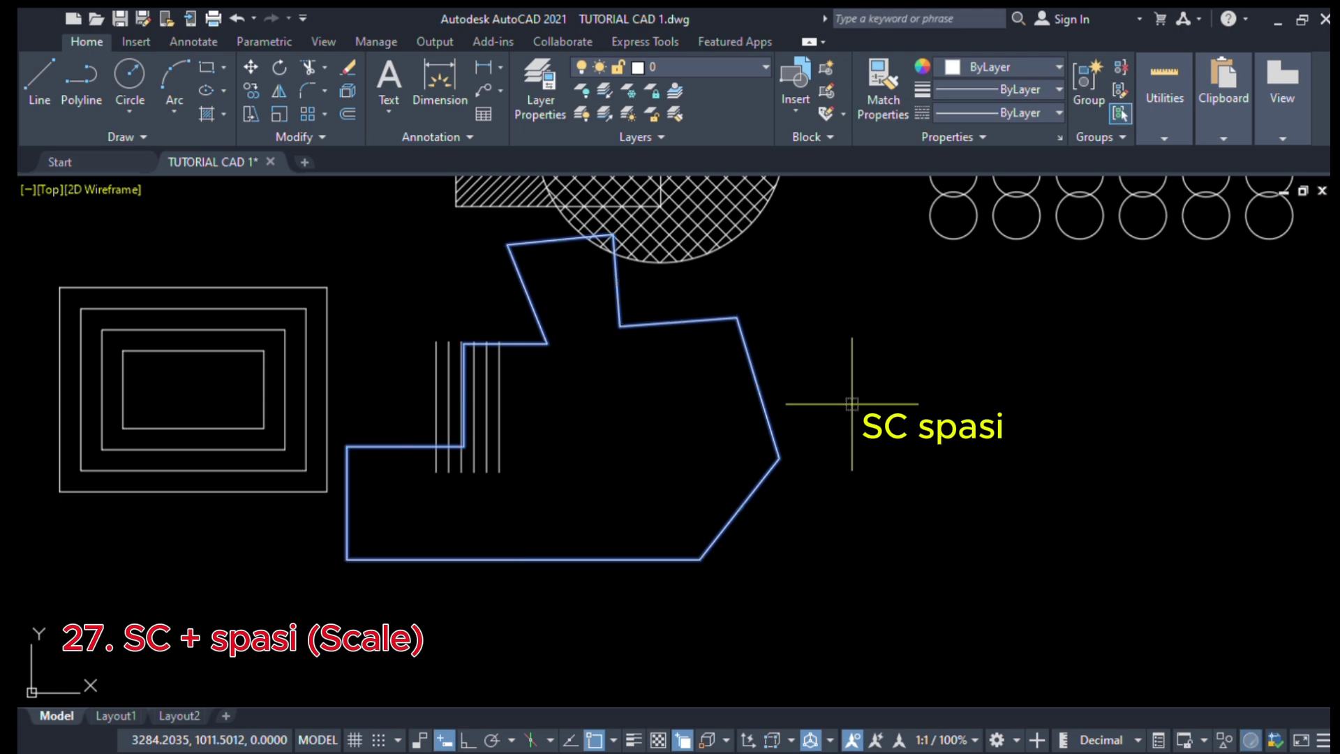
pyautogui.click(779, 459)
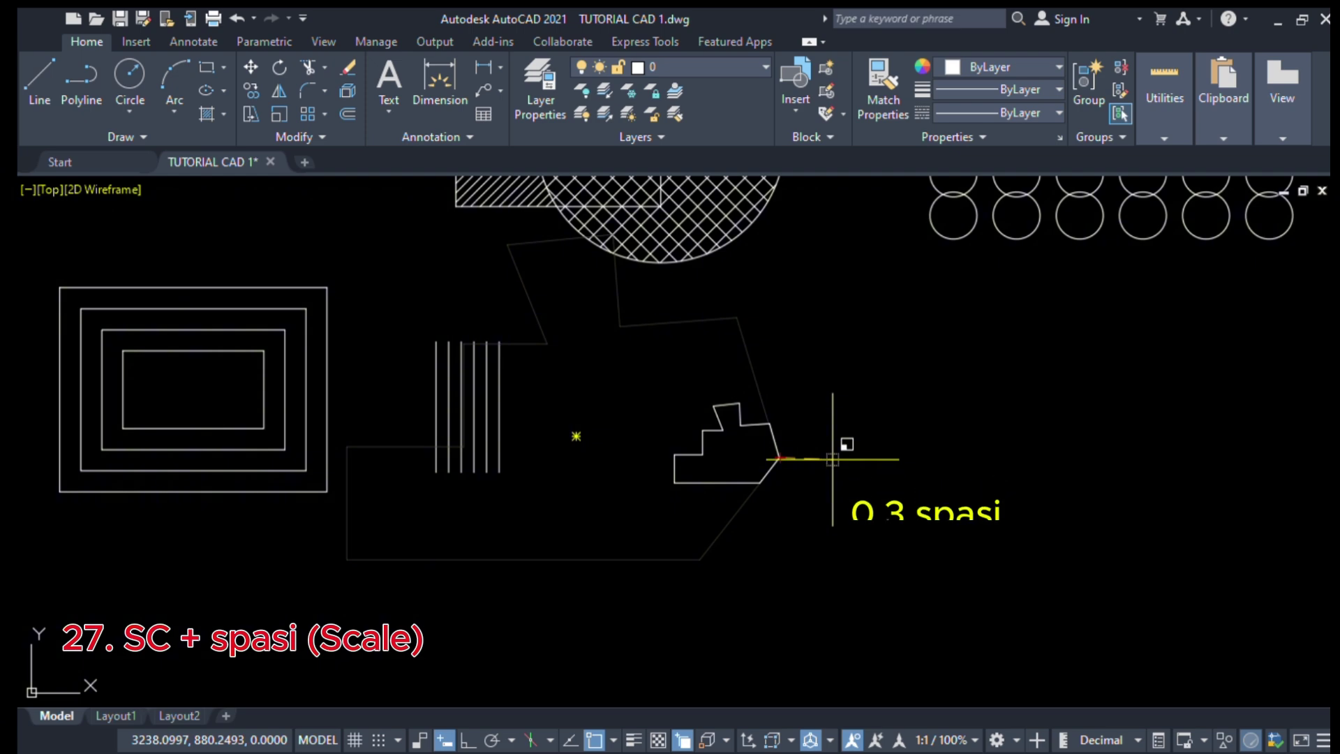
pyautogui.write('0.3')
pyautogui.press('space')
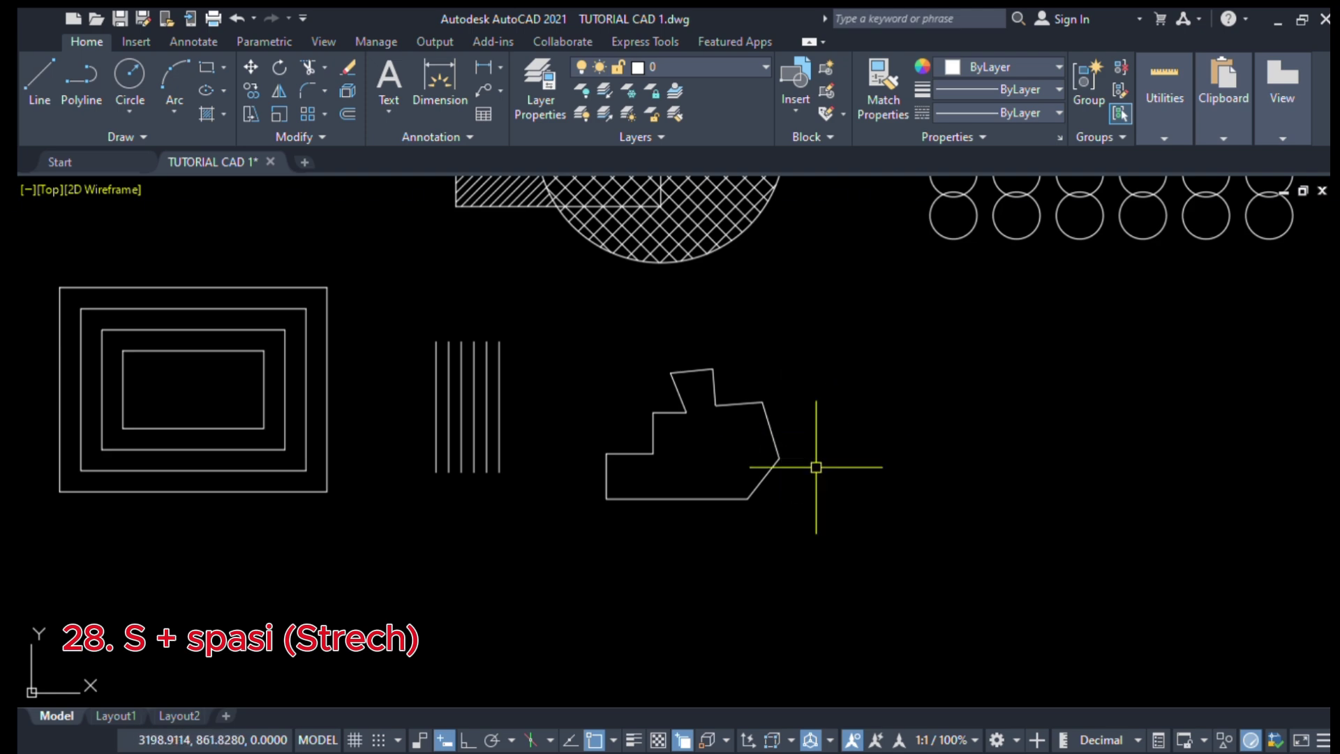
# Stretch the right end of the scaled outline 100 units horizontally to the right, using a crossing window around its three right corners
pyautogui.scroll(2, 769, 527)
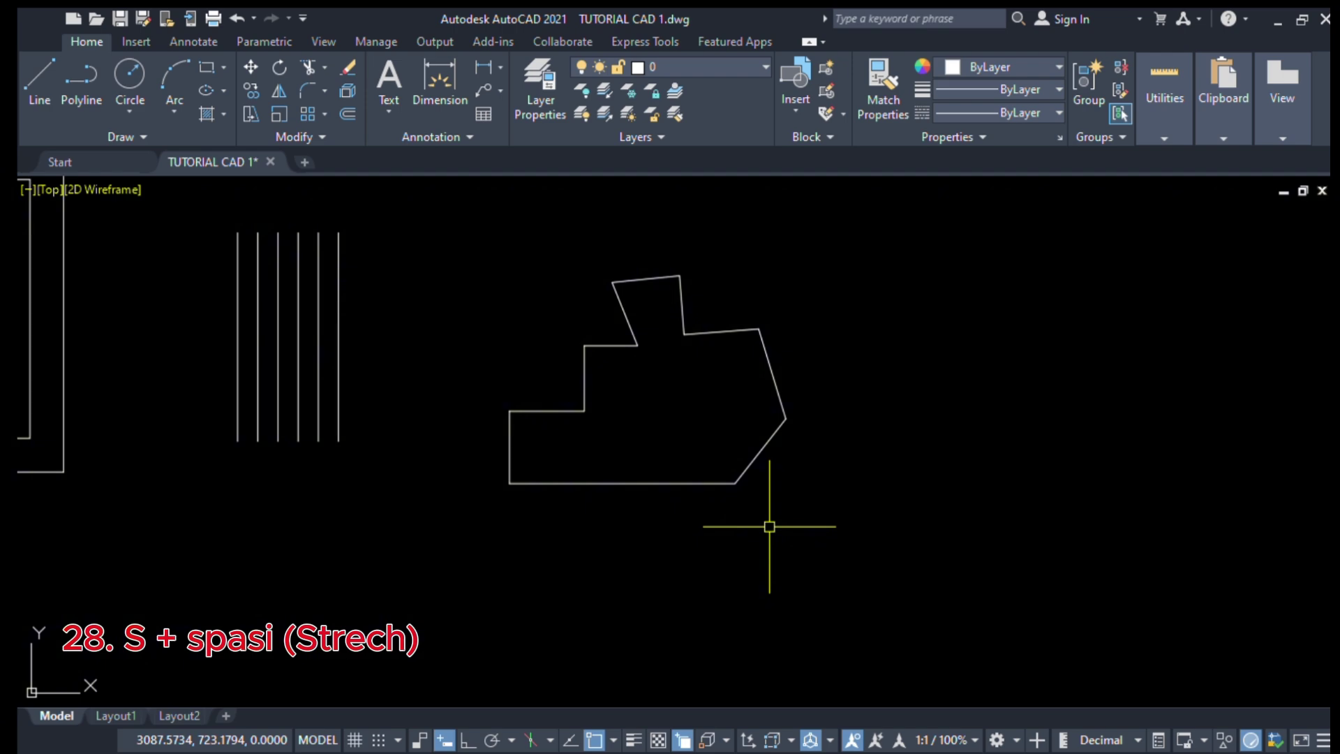
pyautogui.moveTo(730, 456)
pyautogui.mouseDown(button='middle')
pyautogui.moveTo(858, 473)
pyautogui.moveTo(763, 494)
pyautogui.mouseUp(button='middle')
pyautogui.scroll(2, 798, 472)
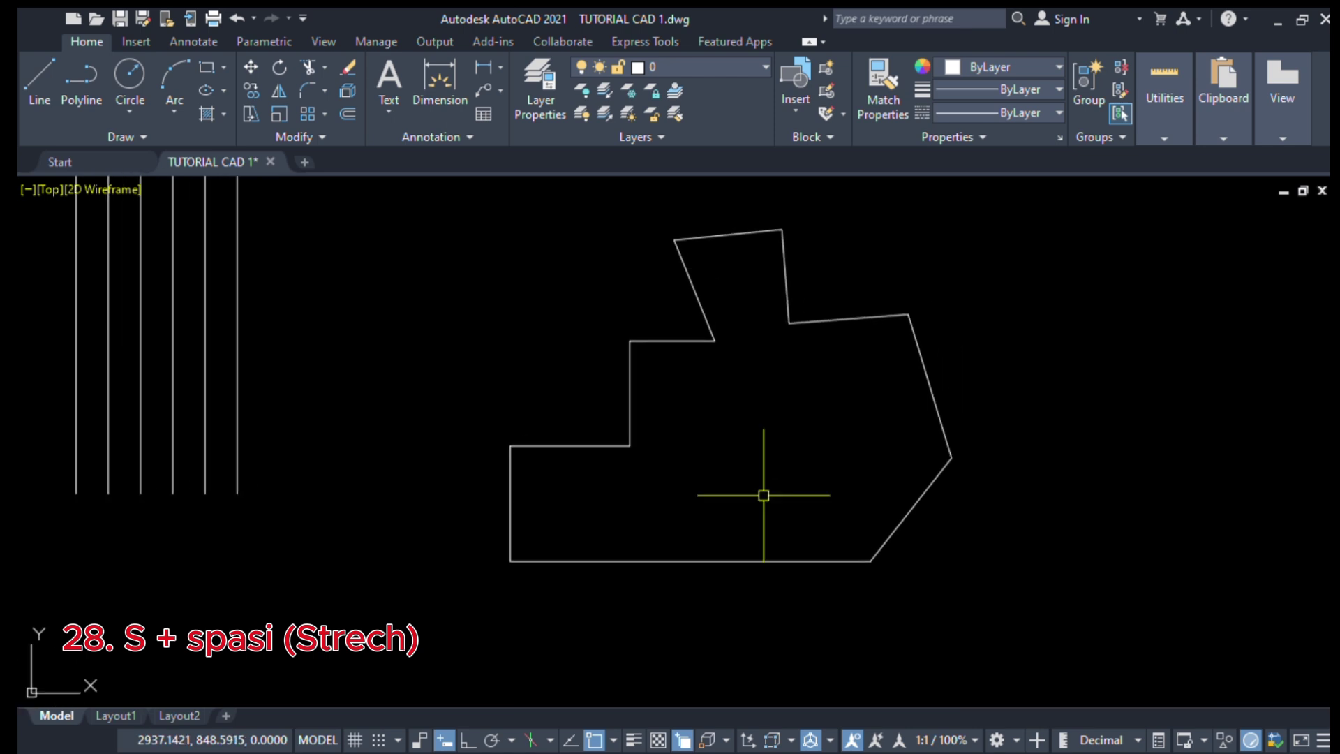
pyautogui.write('s')
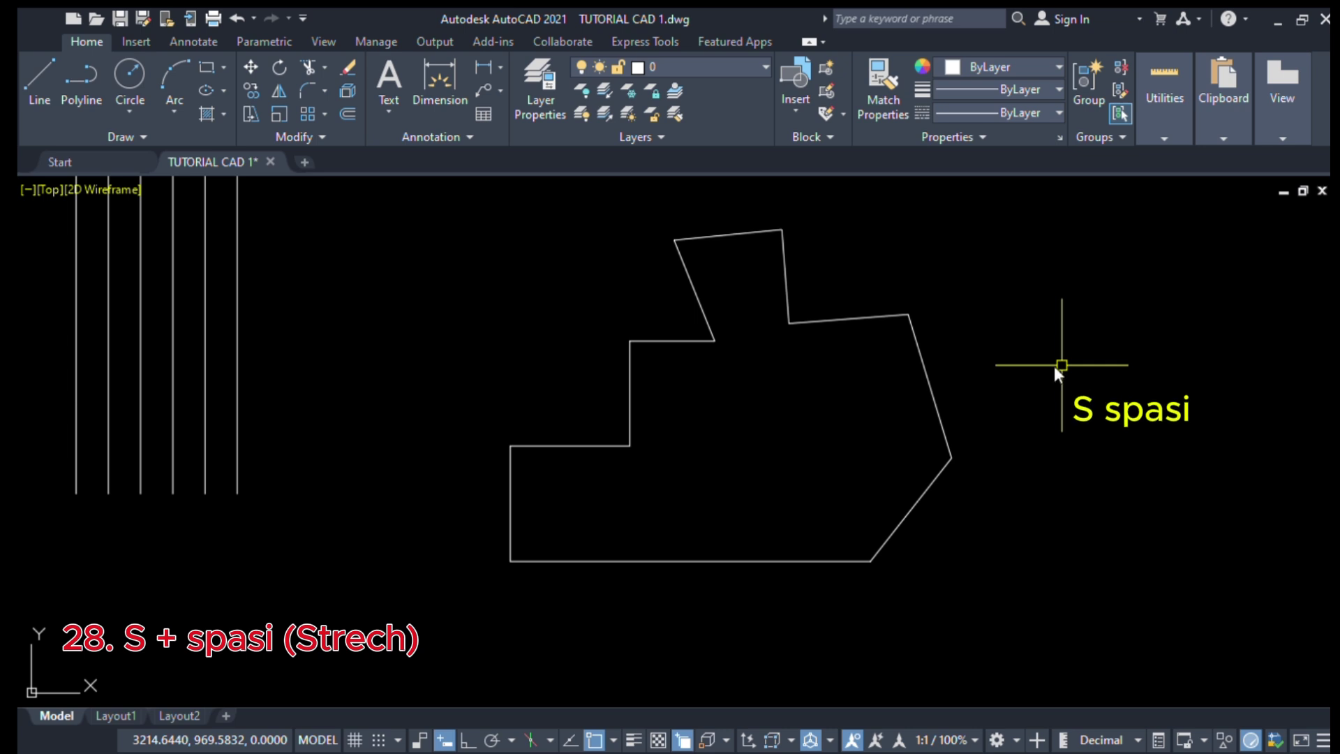
pyautogui.press('space')
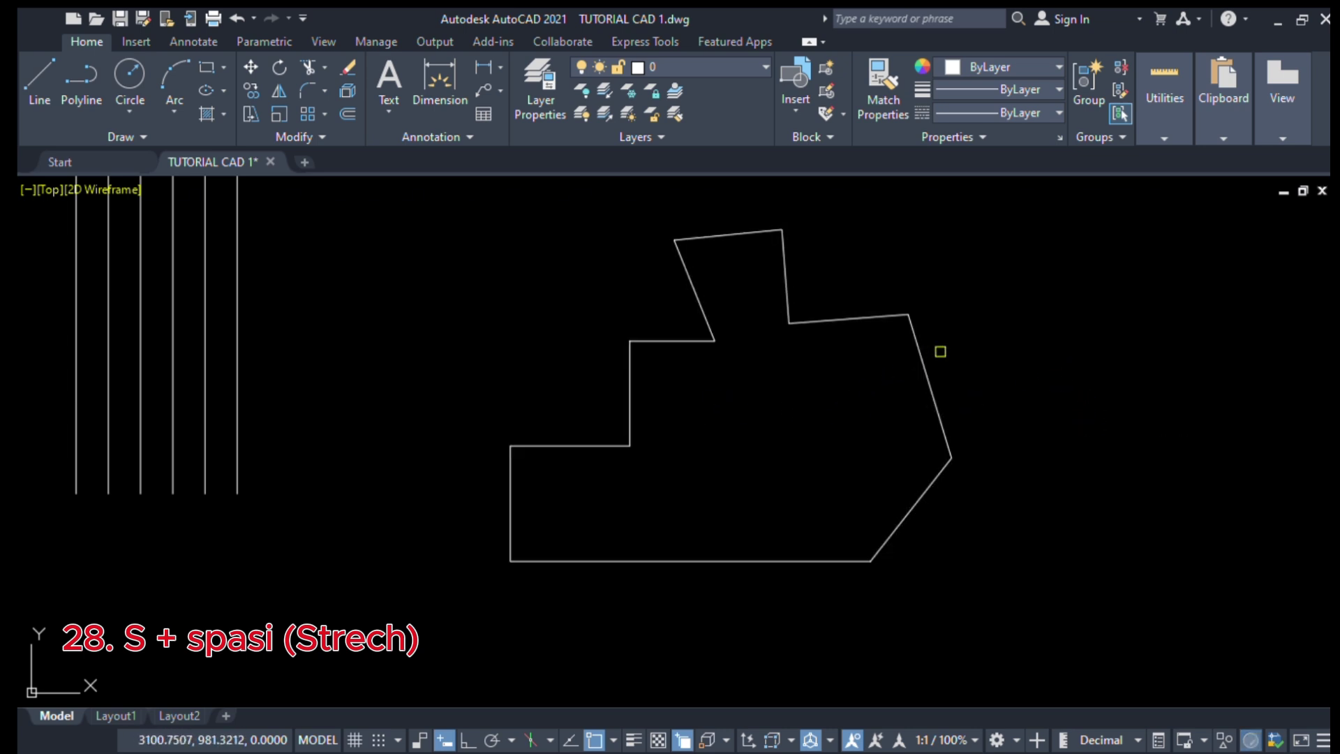
pyautogui.click(1025, 265)
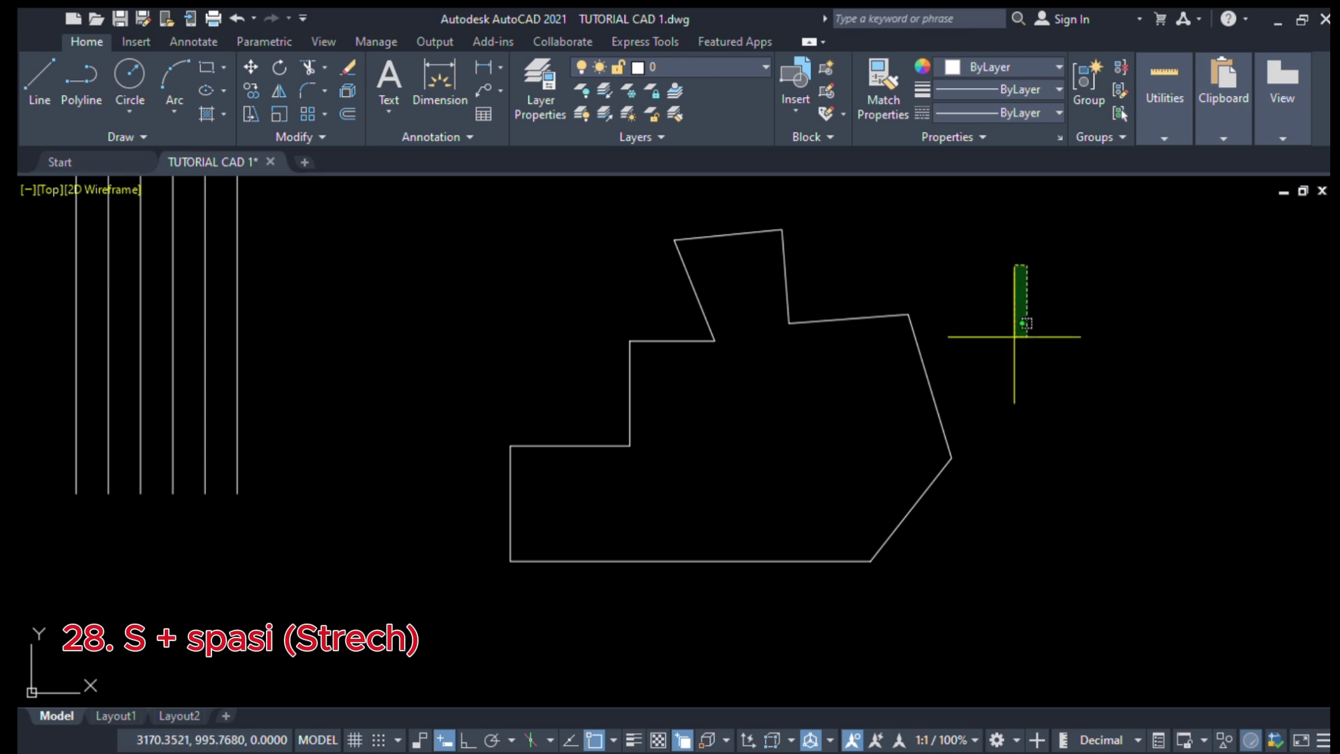
pyautogui.click(825, 593)
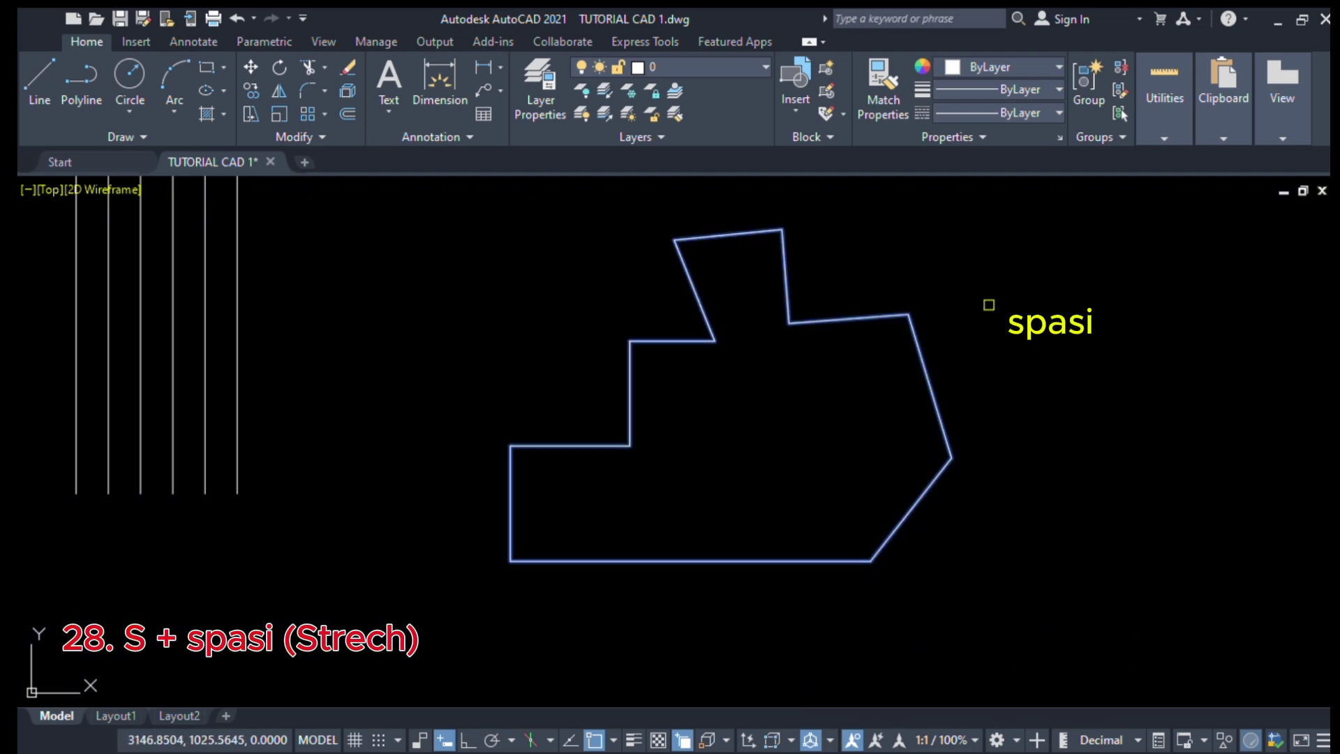
pyautogui.press('space')
pyautogui.click(946, 279)
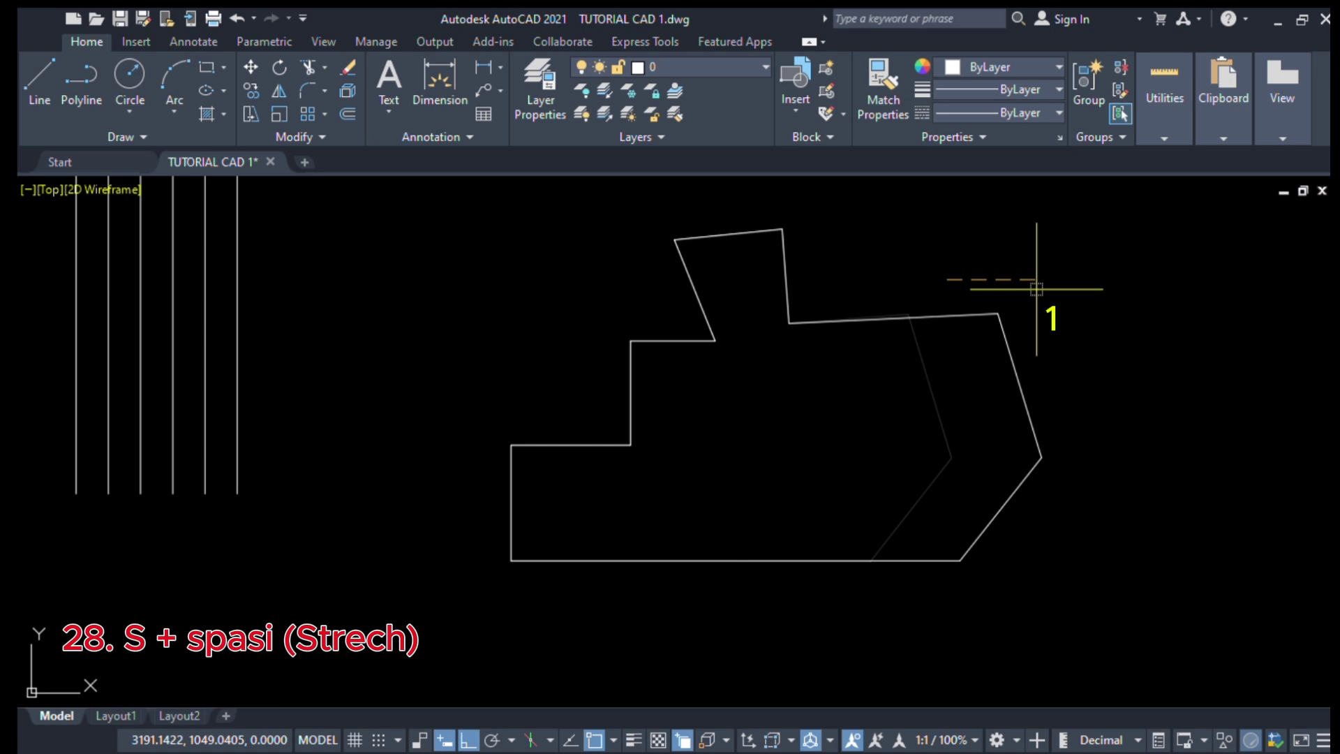
pyautogui.write('100 spasi')
pyautogui.press('space')
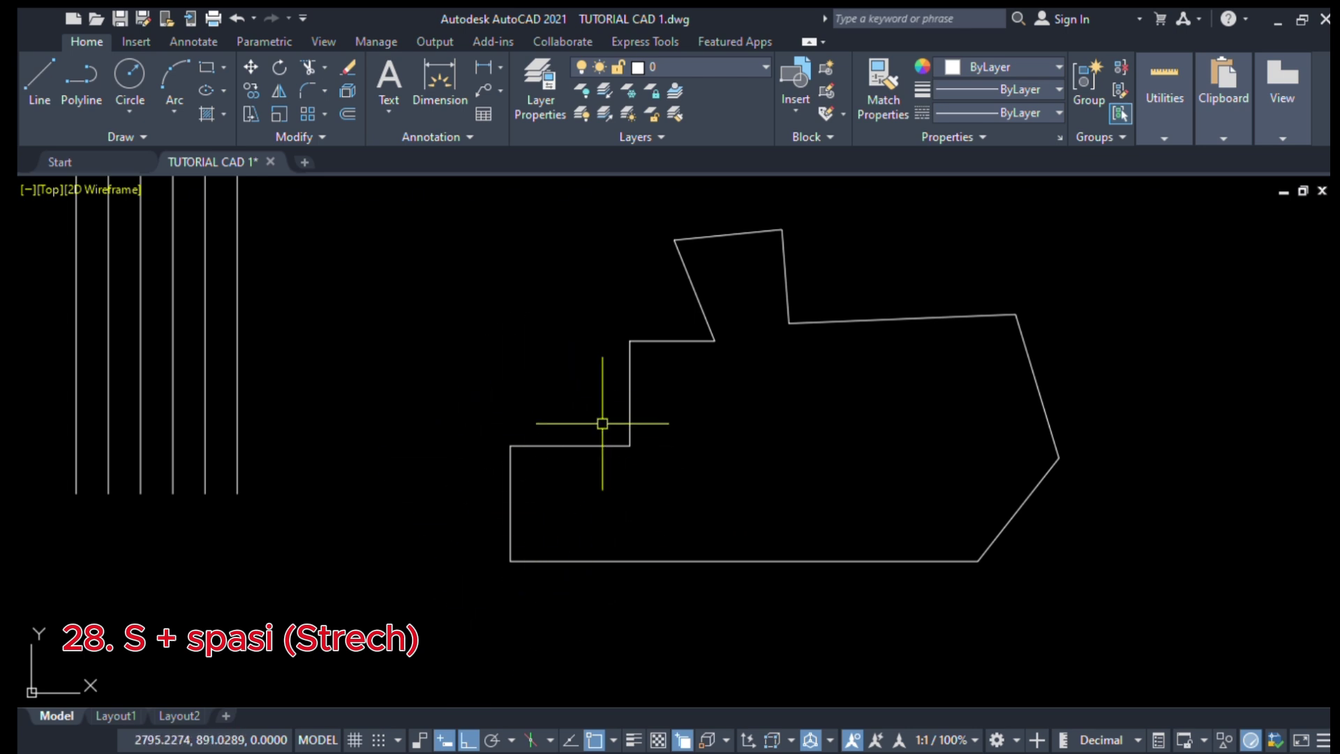
# Stretch the lower-left end of the outline 50 units horizontally to the left, using a crossing window around its left edge
pyautogui.write('s')
pyautogui.press('space')
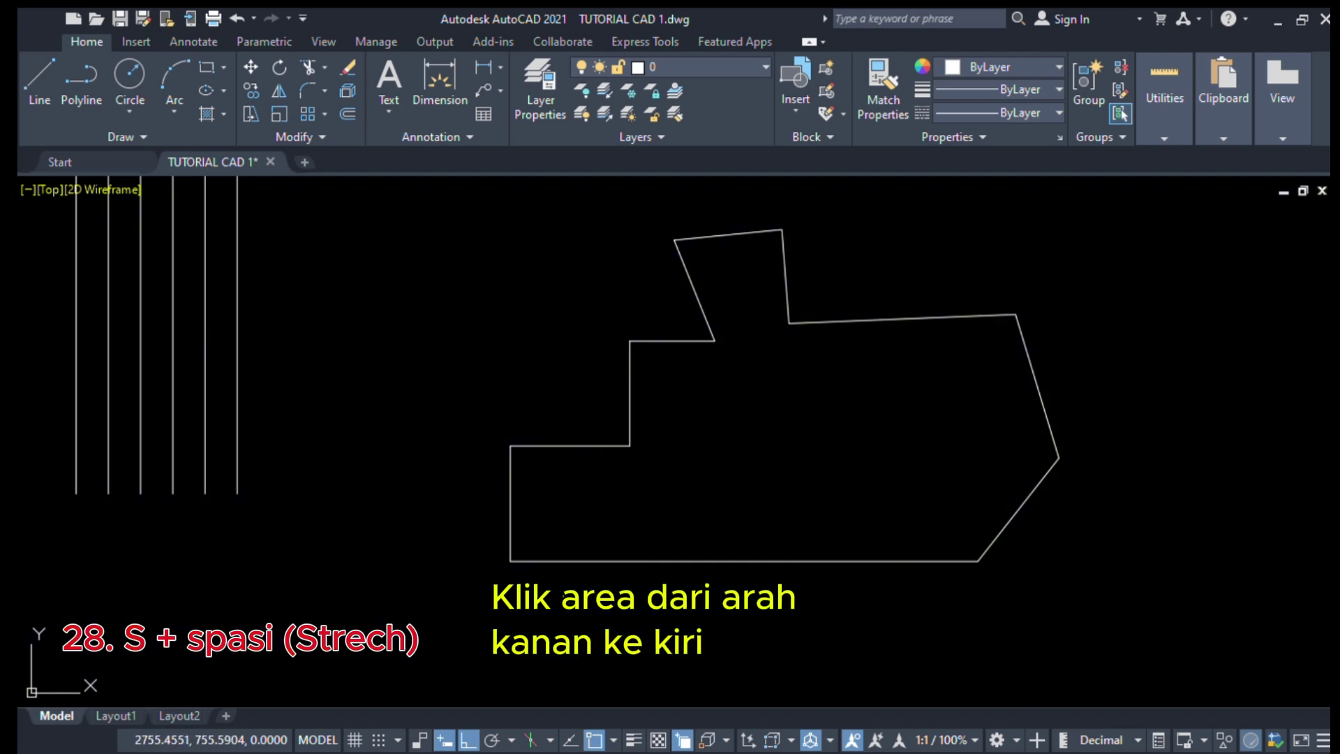
pyautogui.click(569, 595)
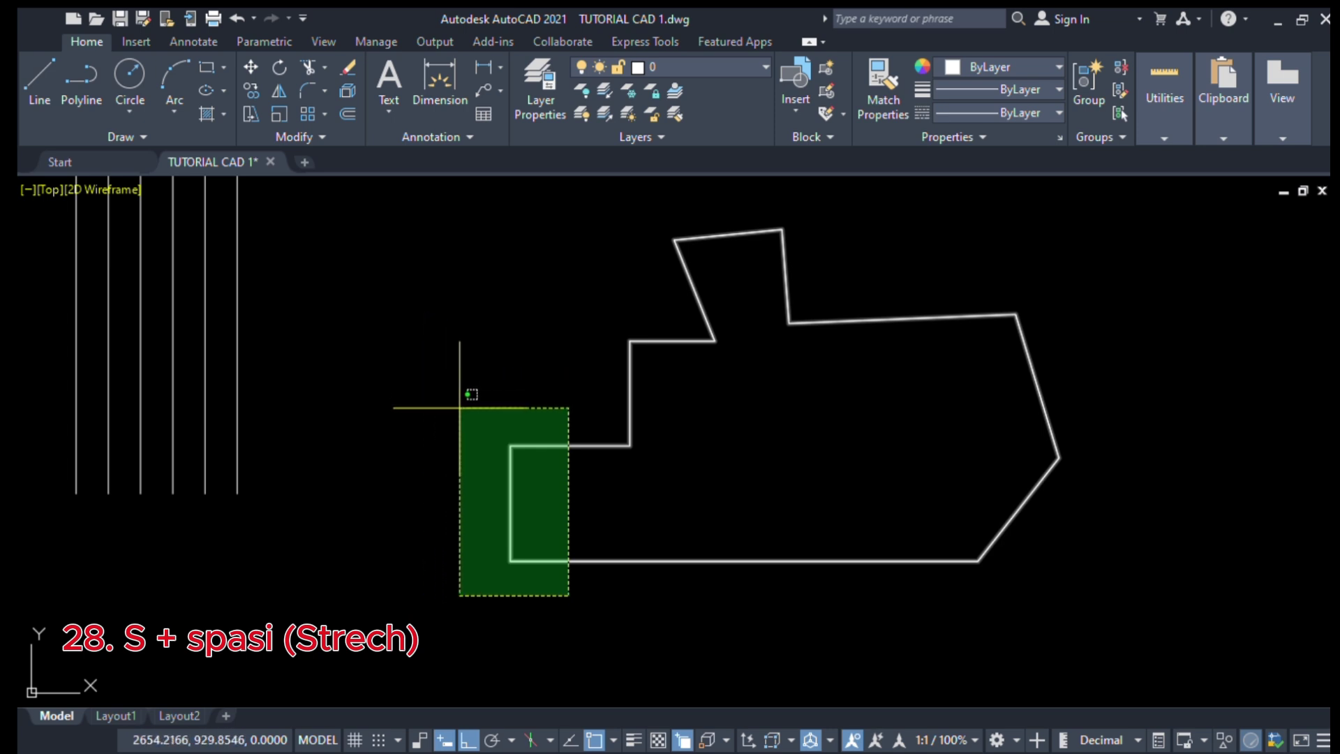
pyautogui.click(457, 409)
pyautogui.write('s')
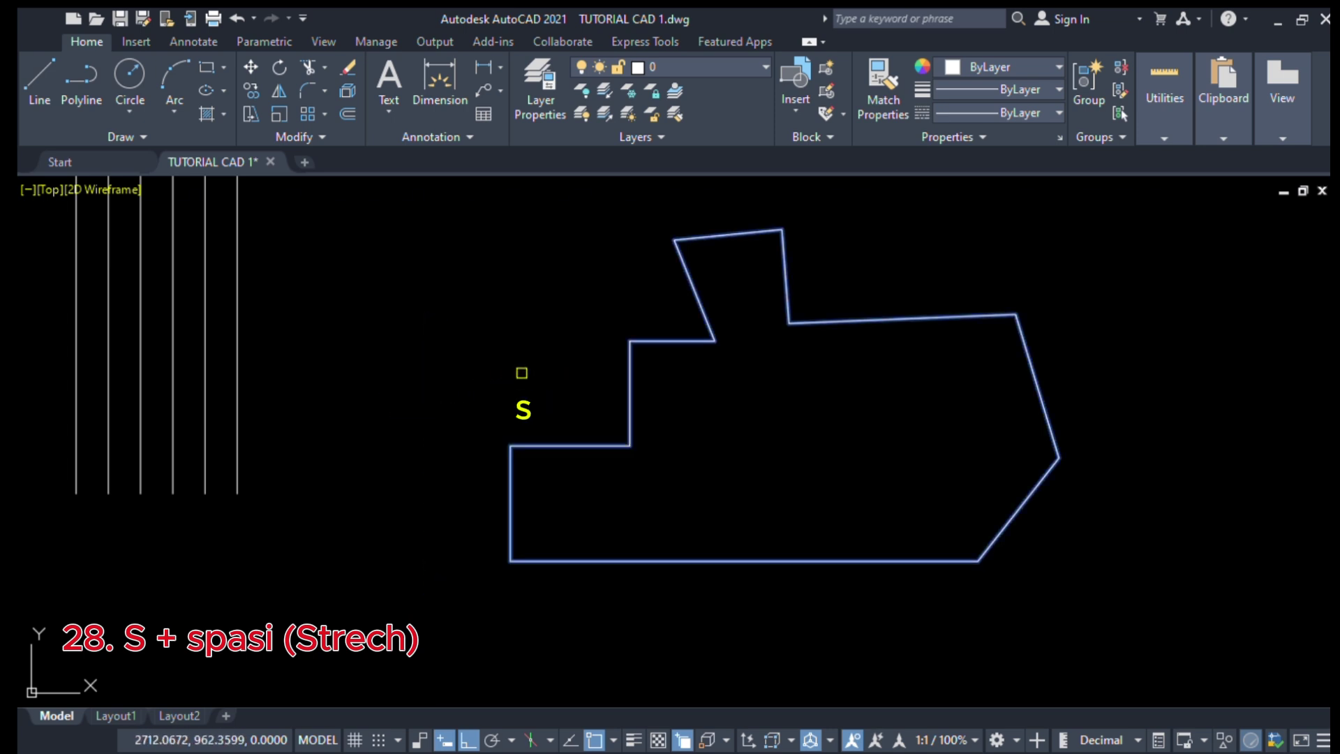
pyautogui.press('space')
pyautogui.click(534, 375)
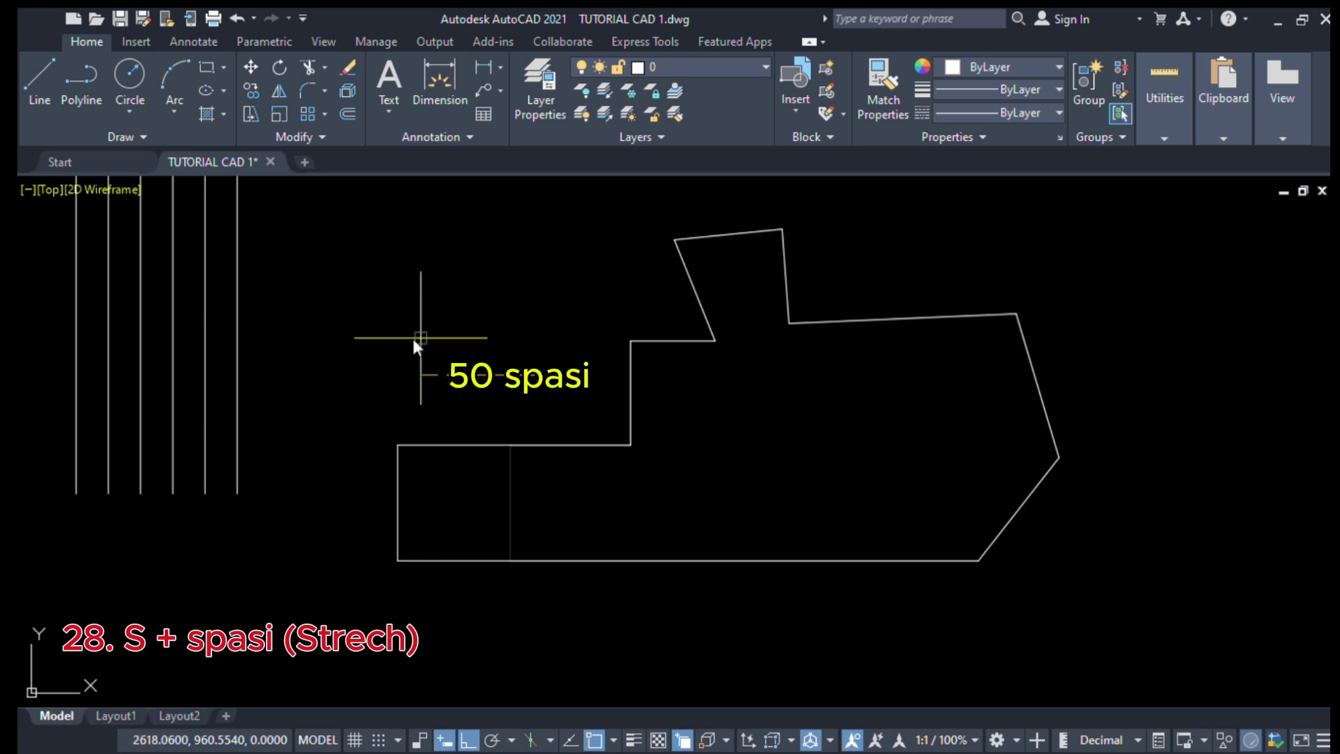
pyautogui.write('50')
pyautogui.press('space')
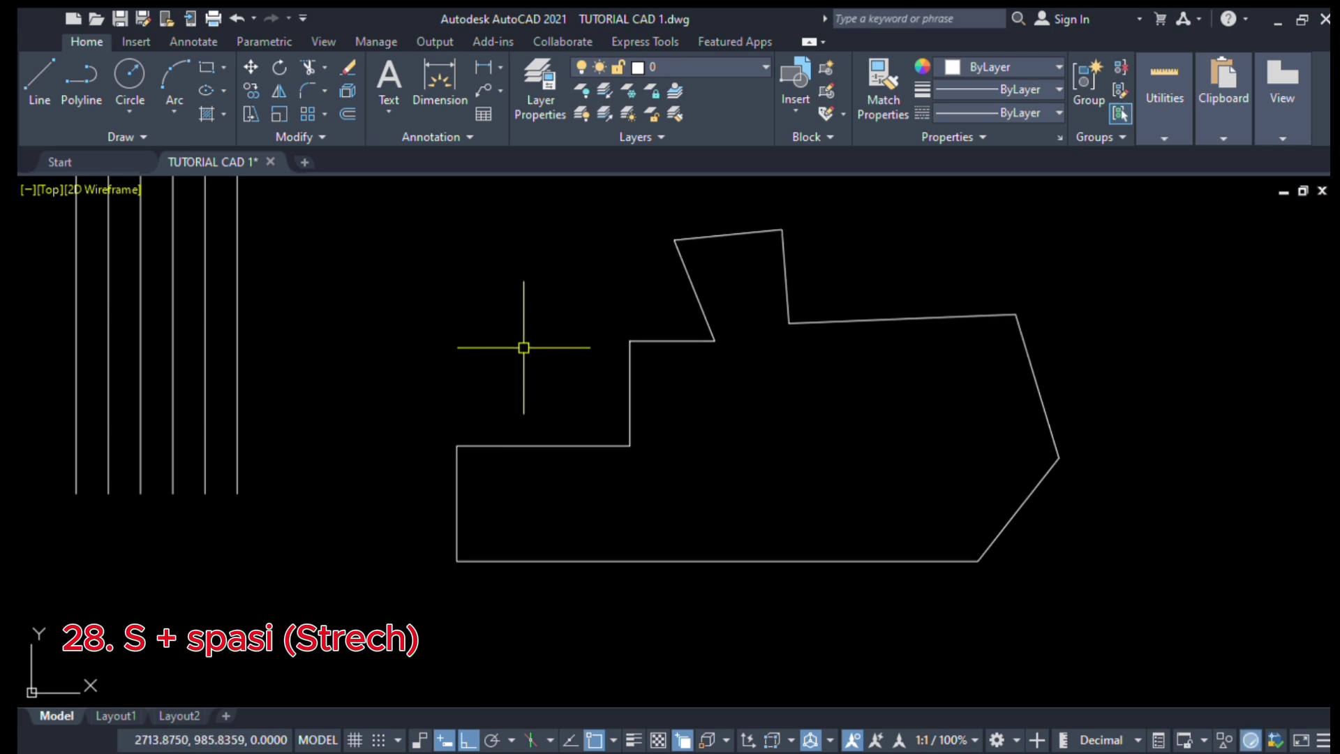